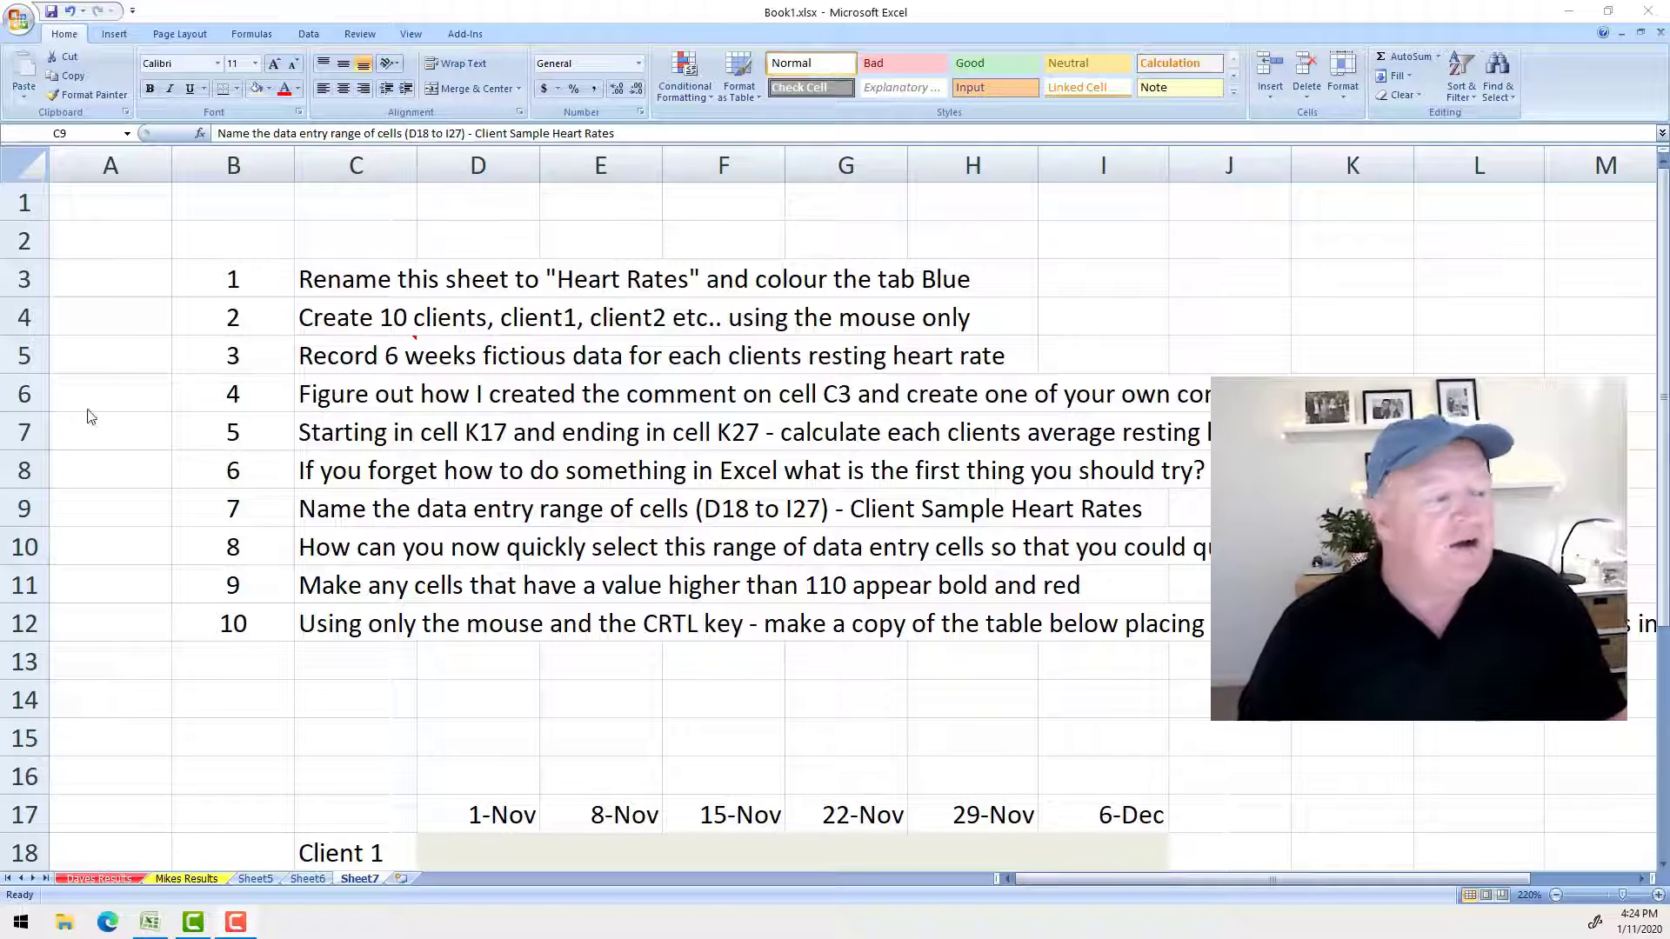
- Rename the Sheet7 worksheet to "Heart Rates"
click(343, 284)
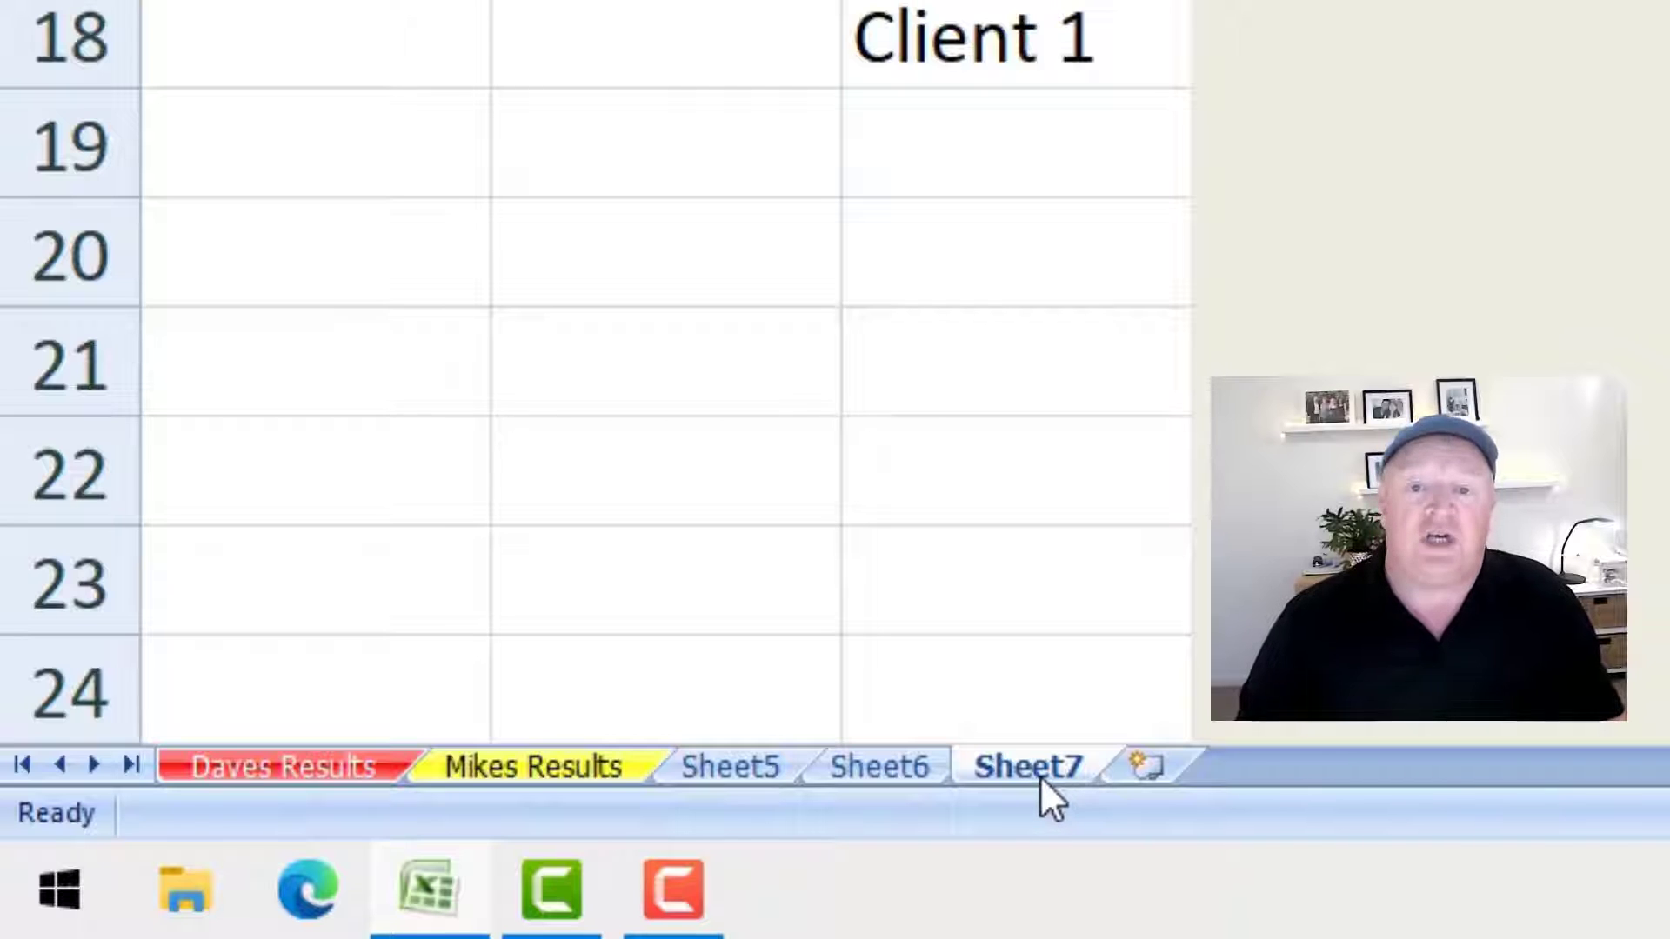
right_click(1062, 769)
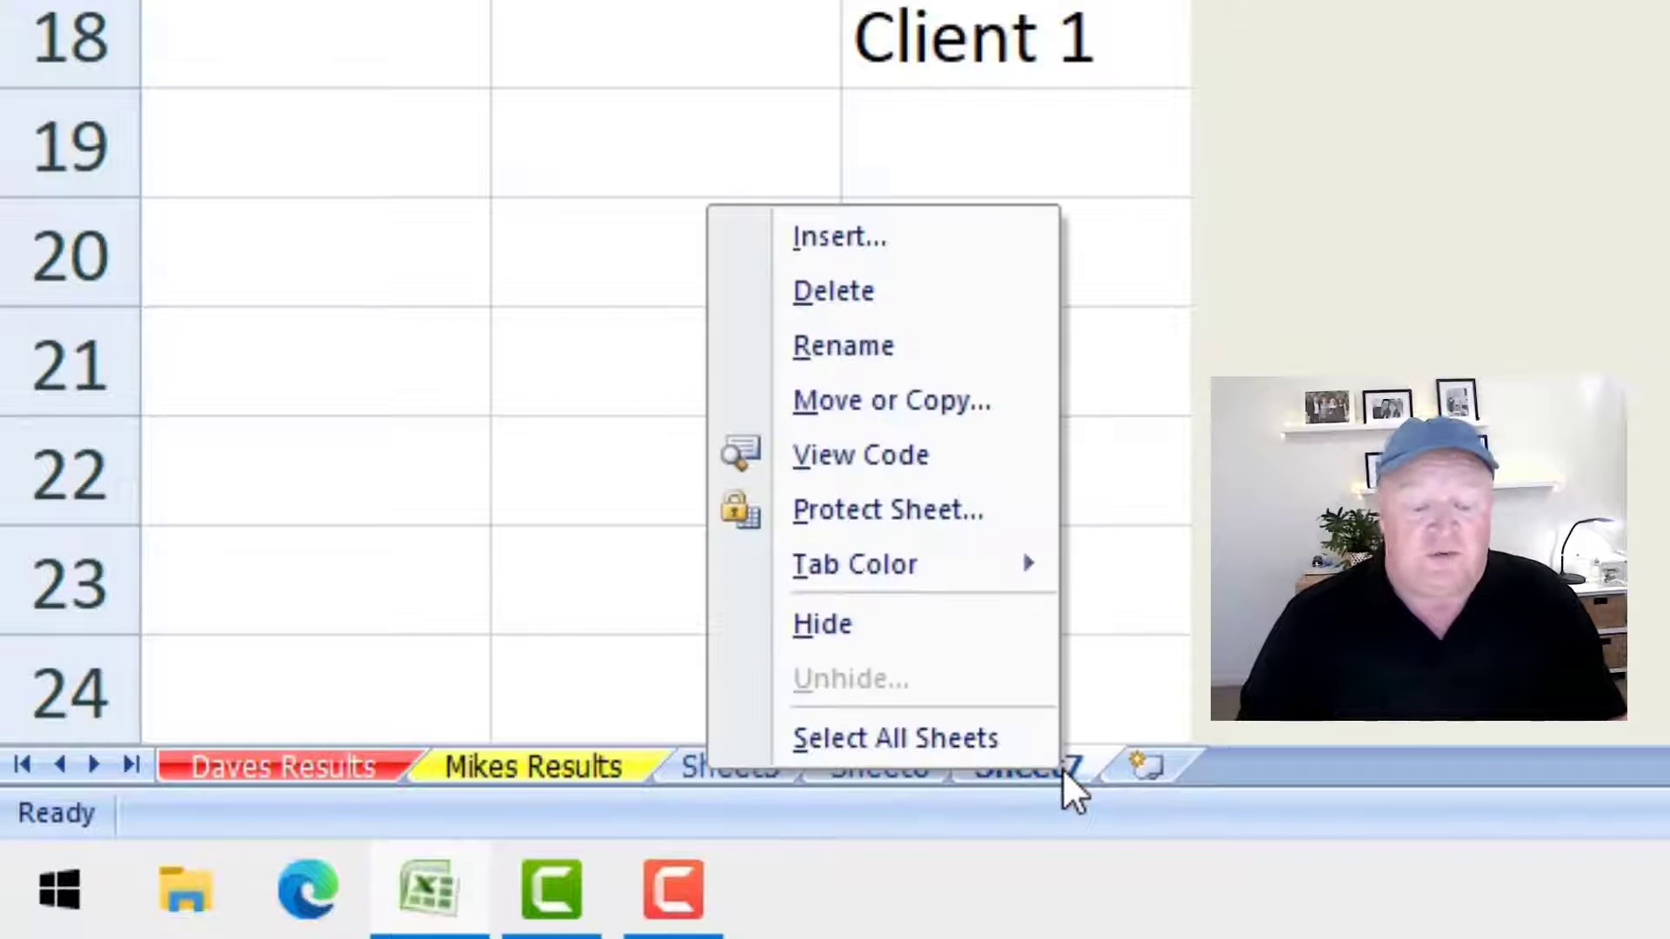
click(907, 365)
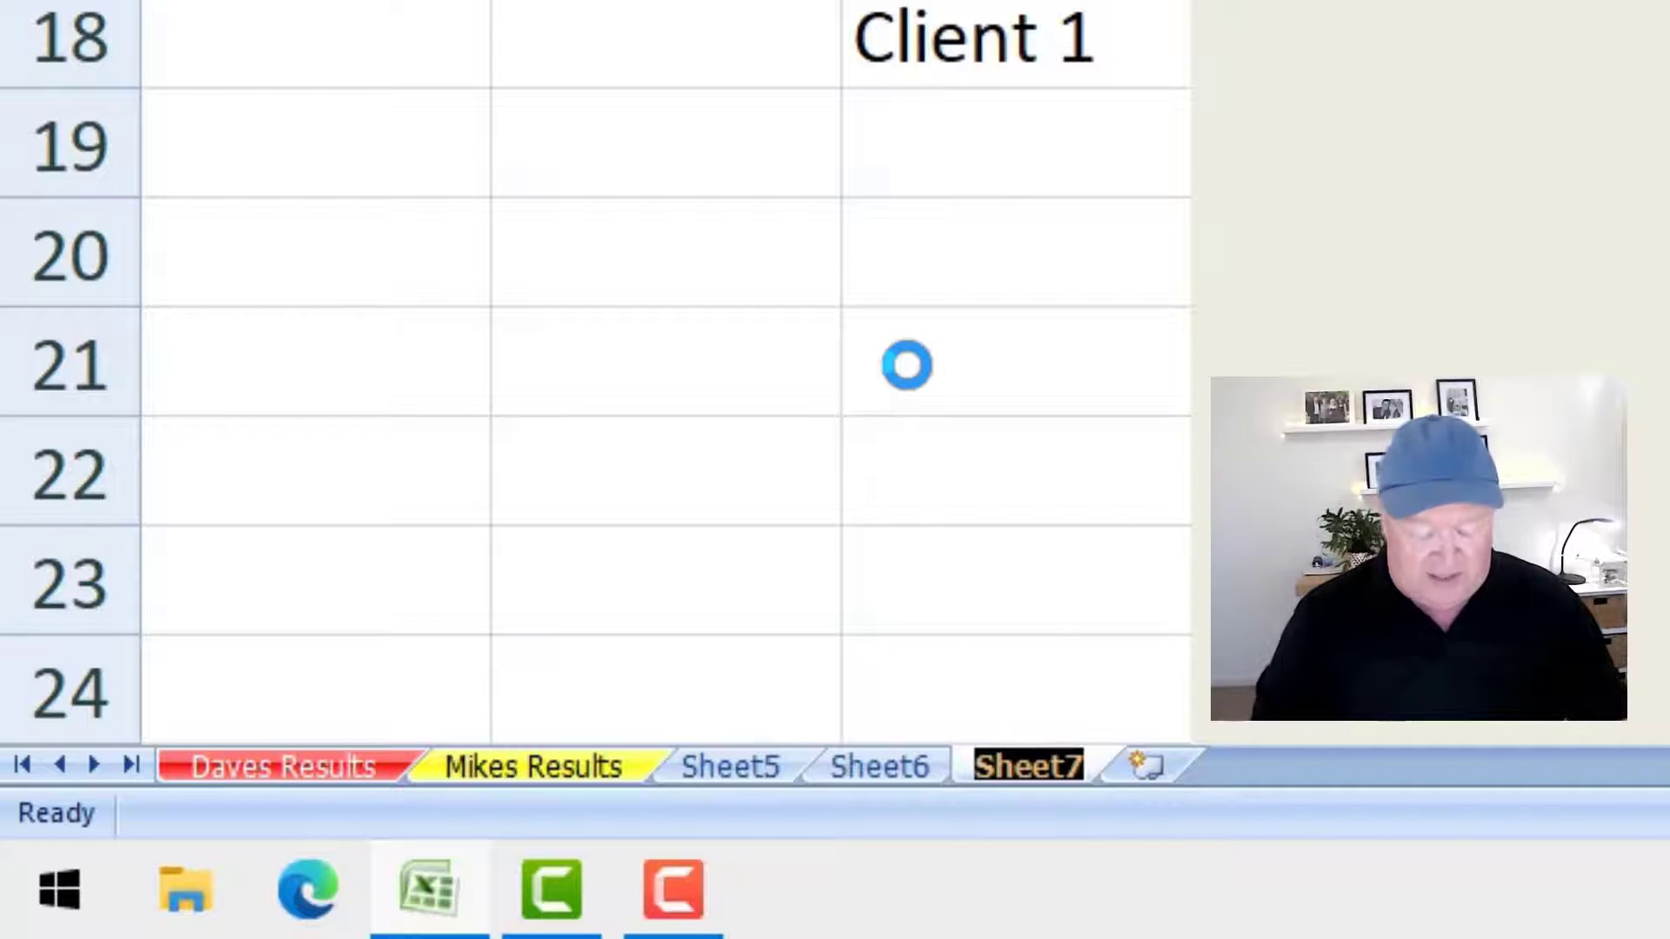
text(Heart R)
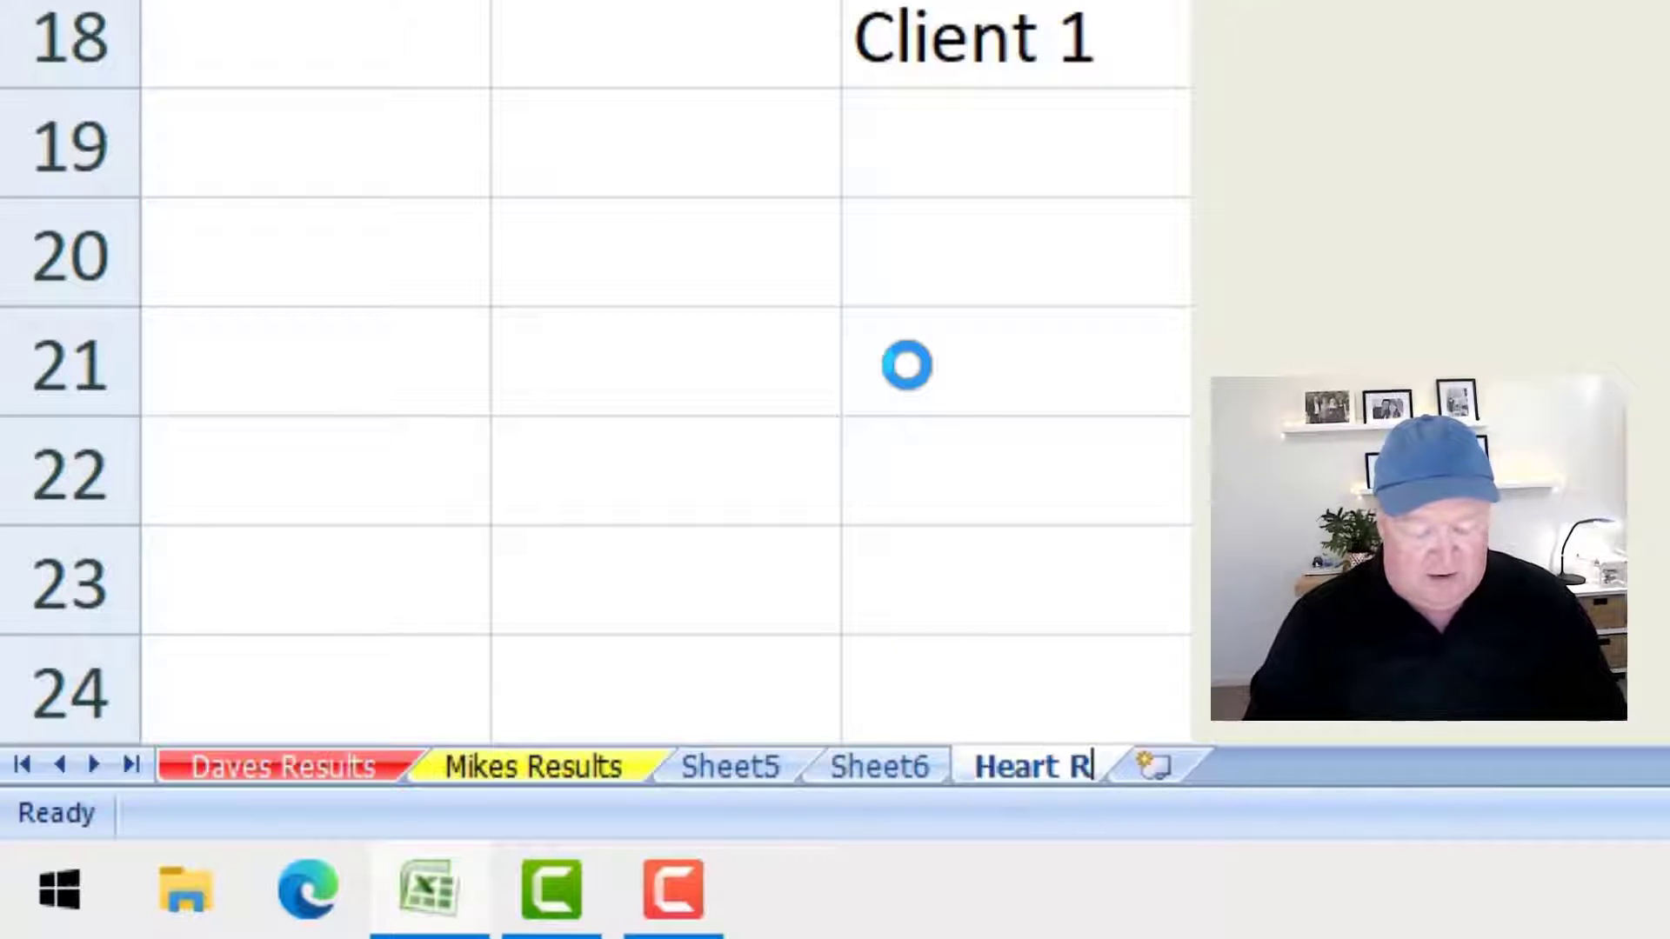
text(ates)
key(Return)
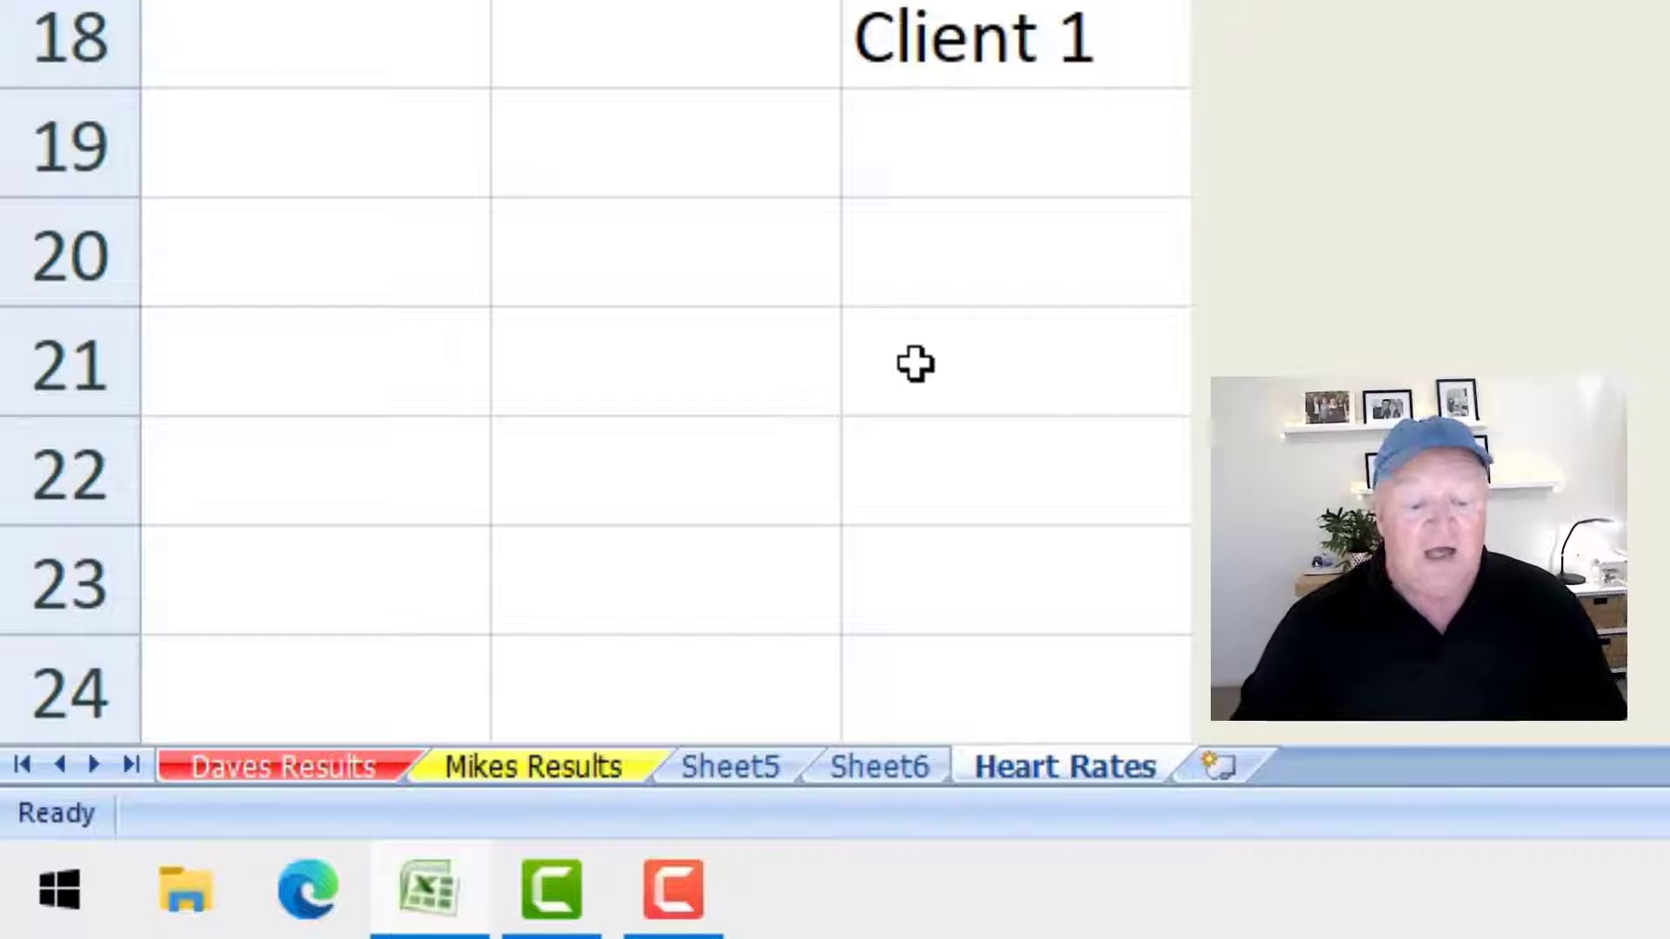
- Colour the Heart Rates sheet tab blue and check it from another sheet
right_click(1077, 773)
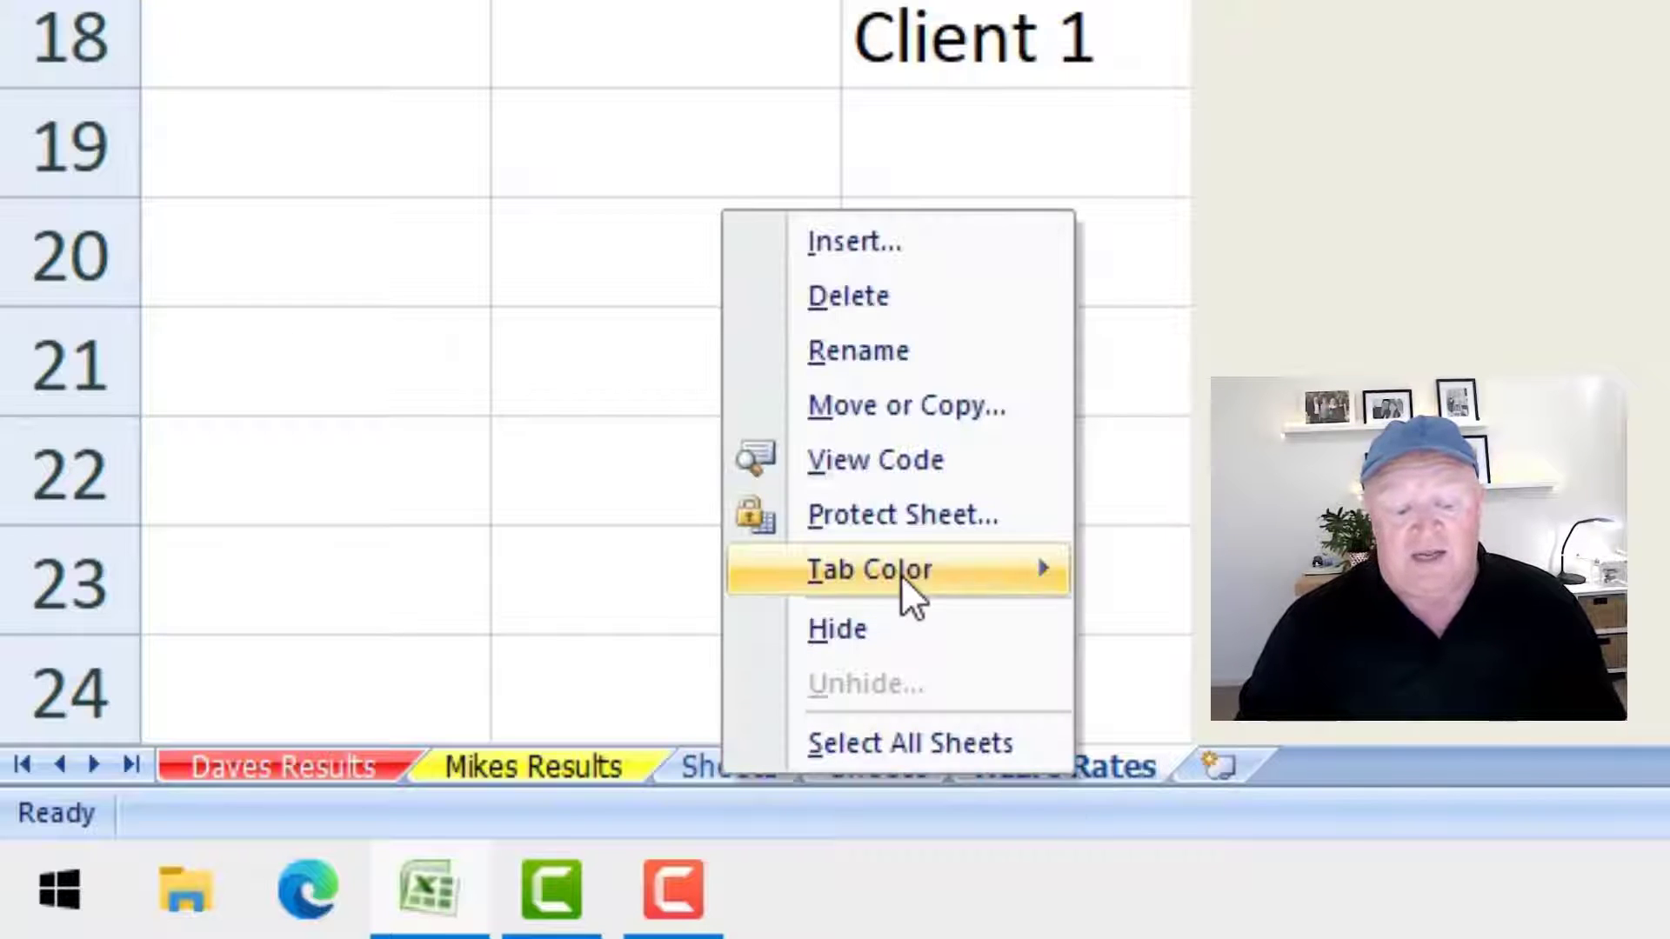
mouse_move(901, 574)
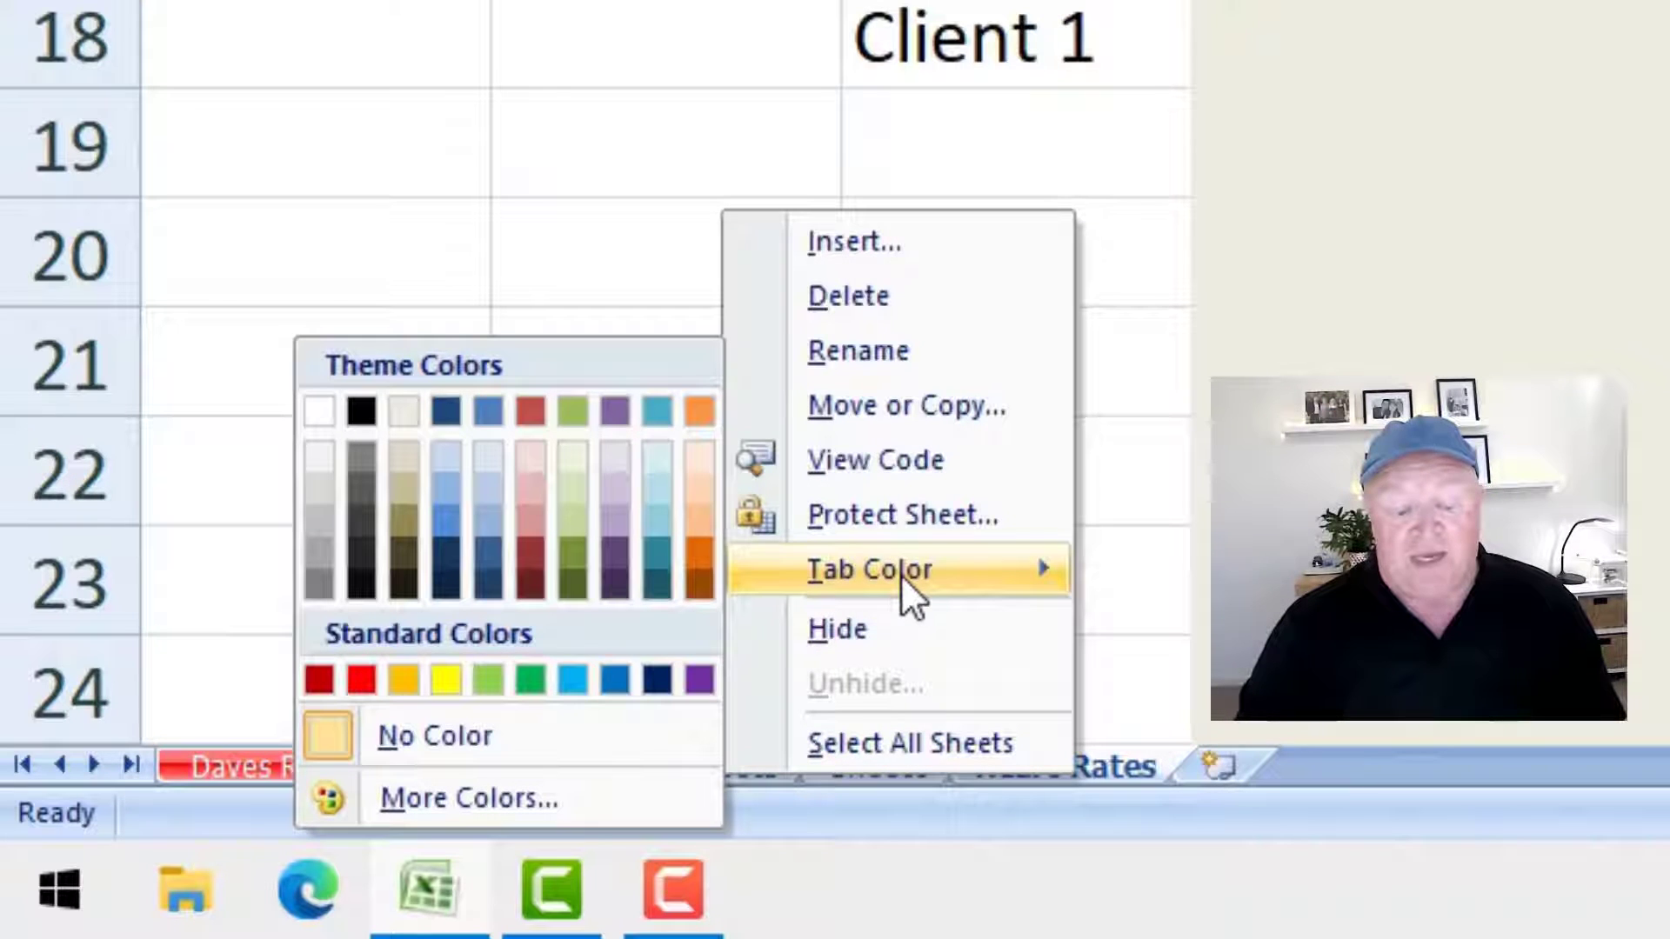
click(441, 518)
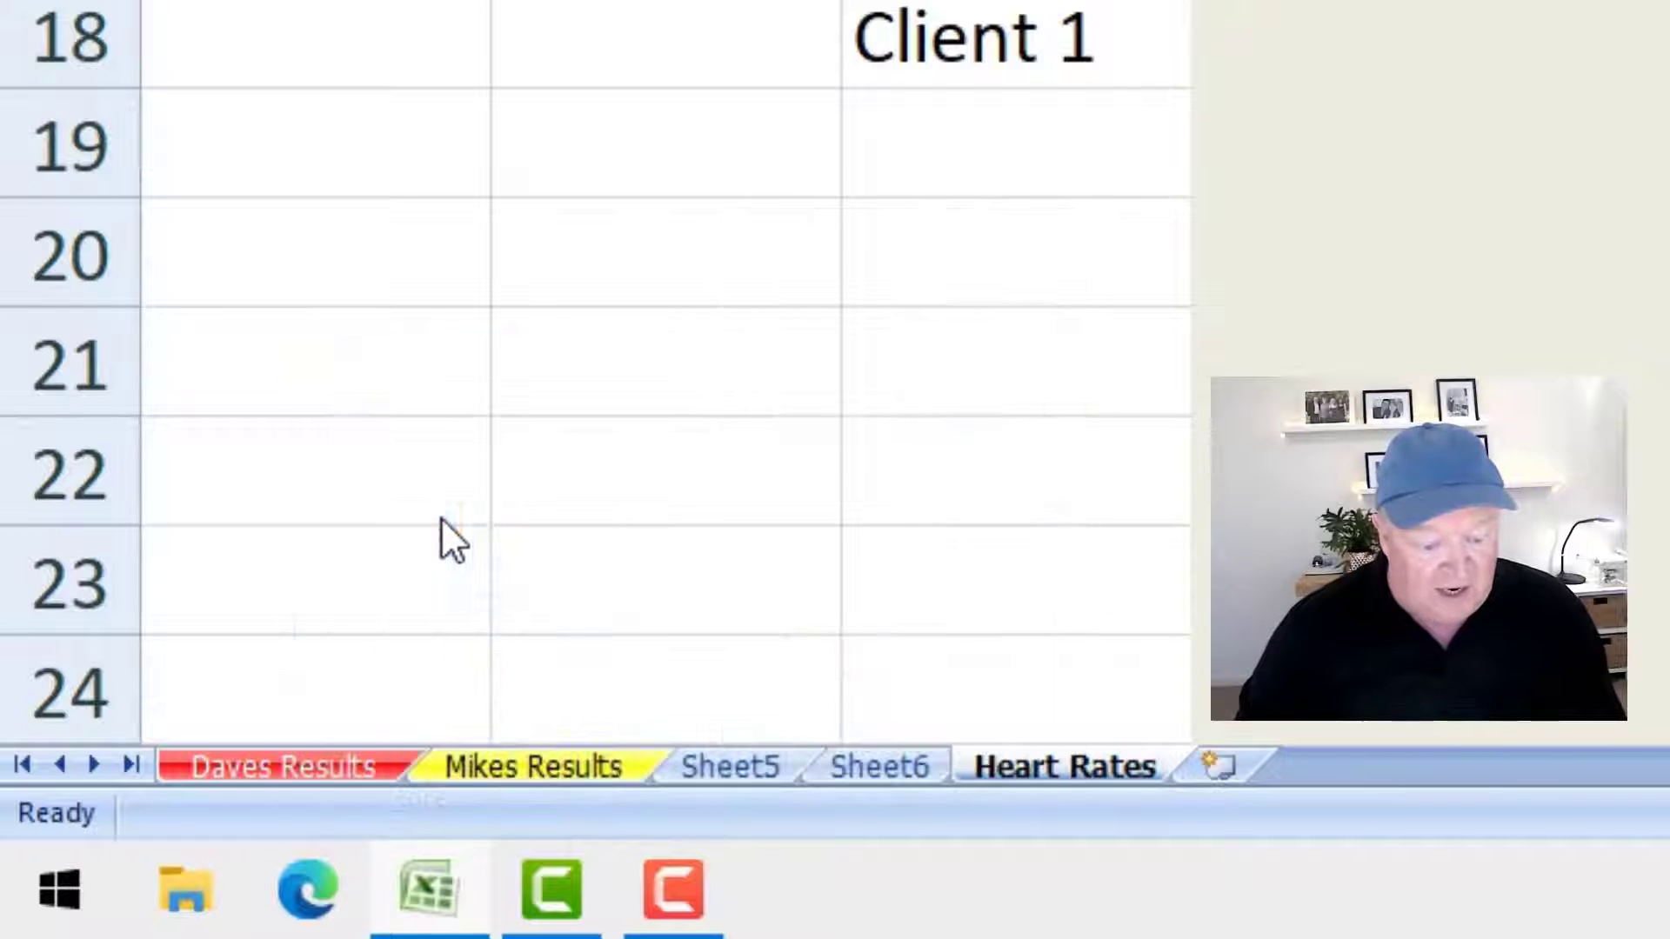
click(970, 433)
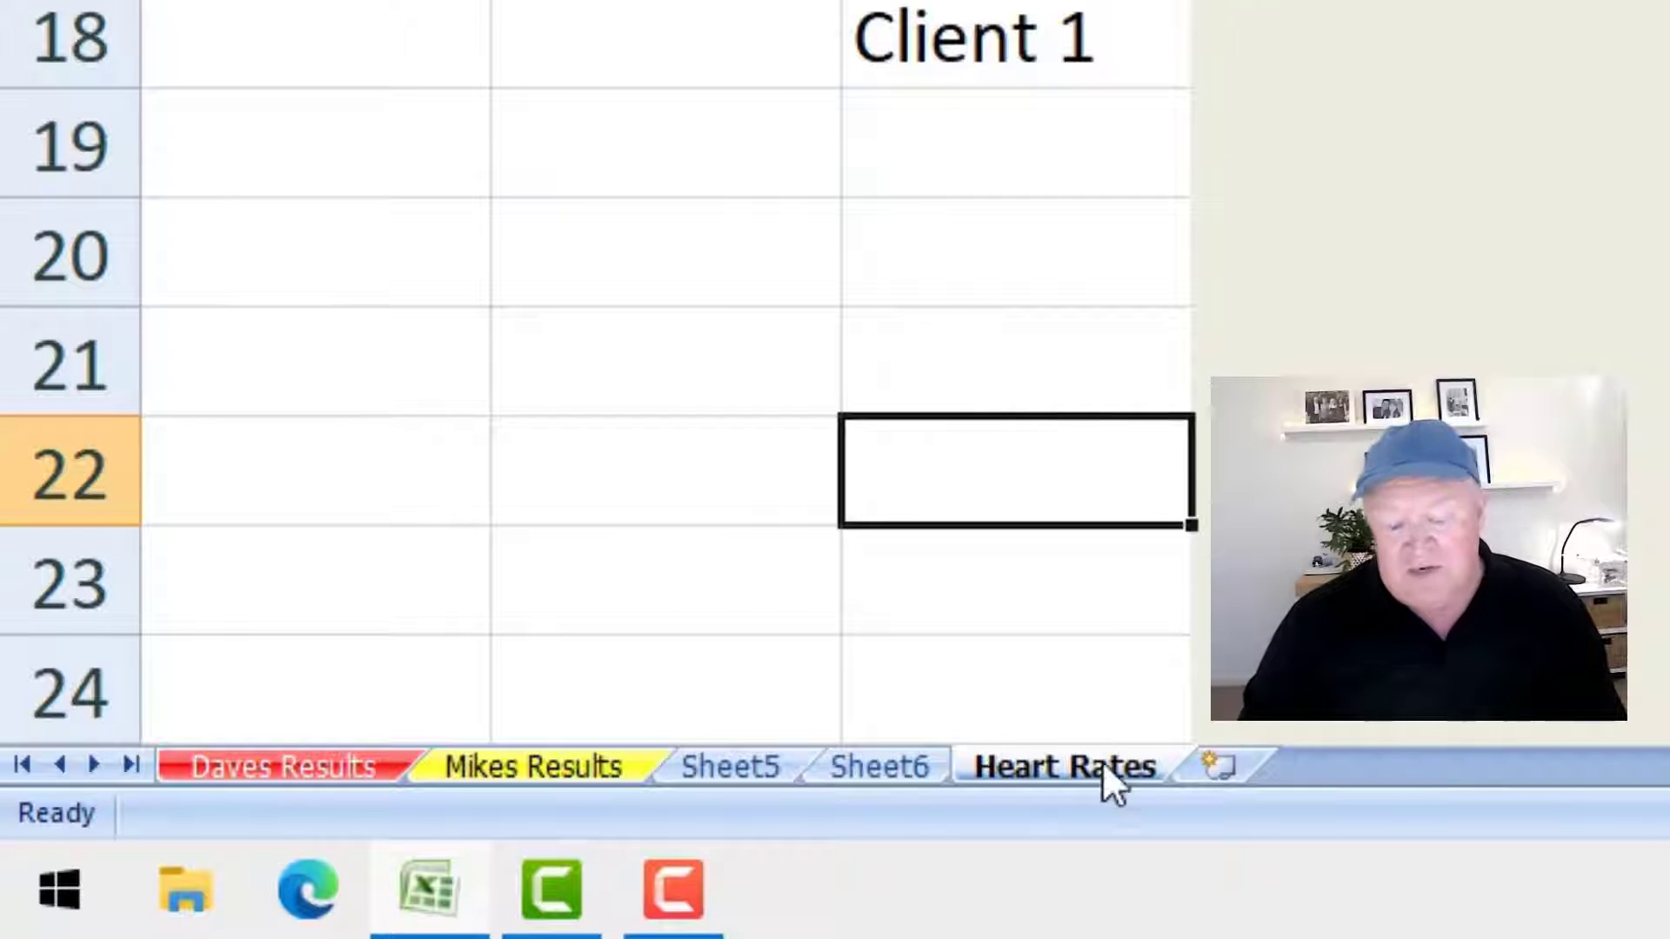
click(892, 769)
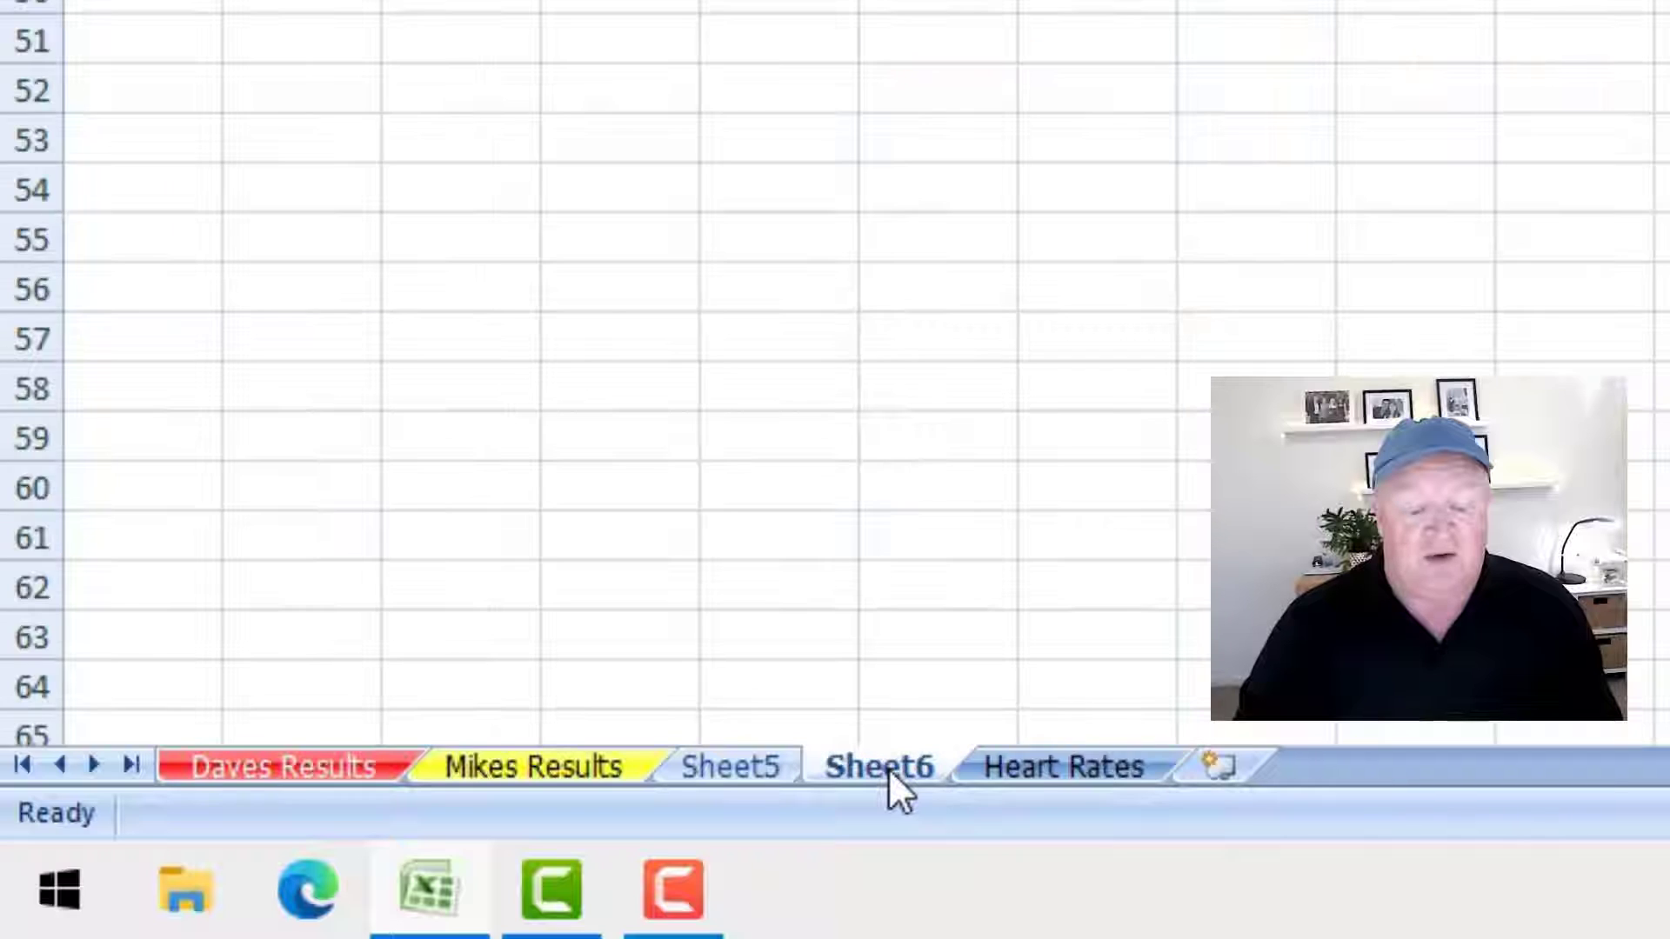
- Change the Heart Rates sheet tab colour to green and return to that sheet
click(1072, 765)
right_click(1073, 765)
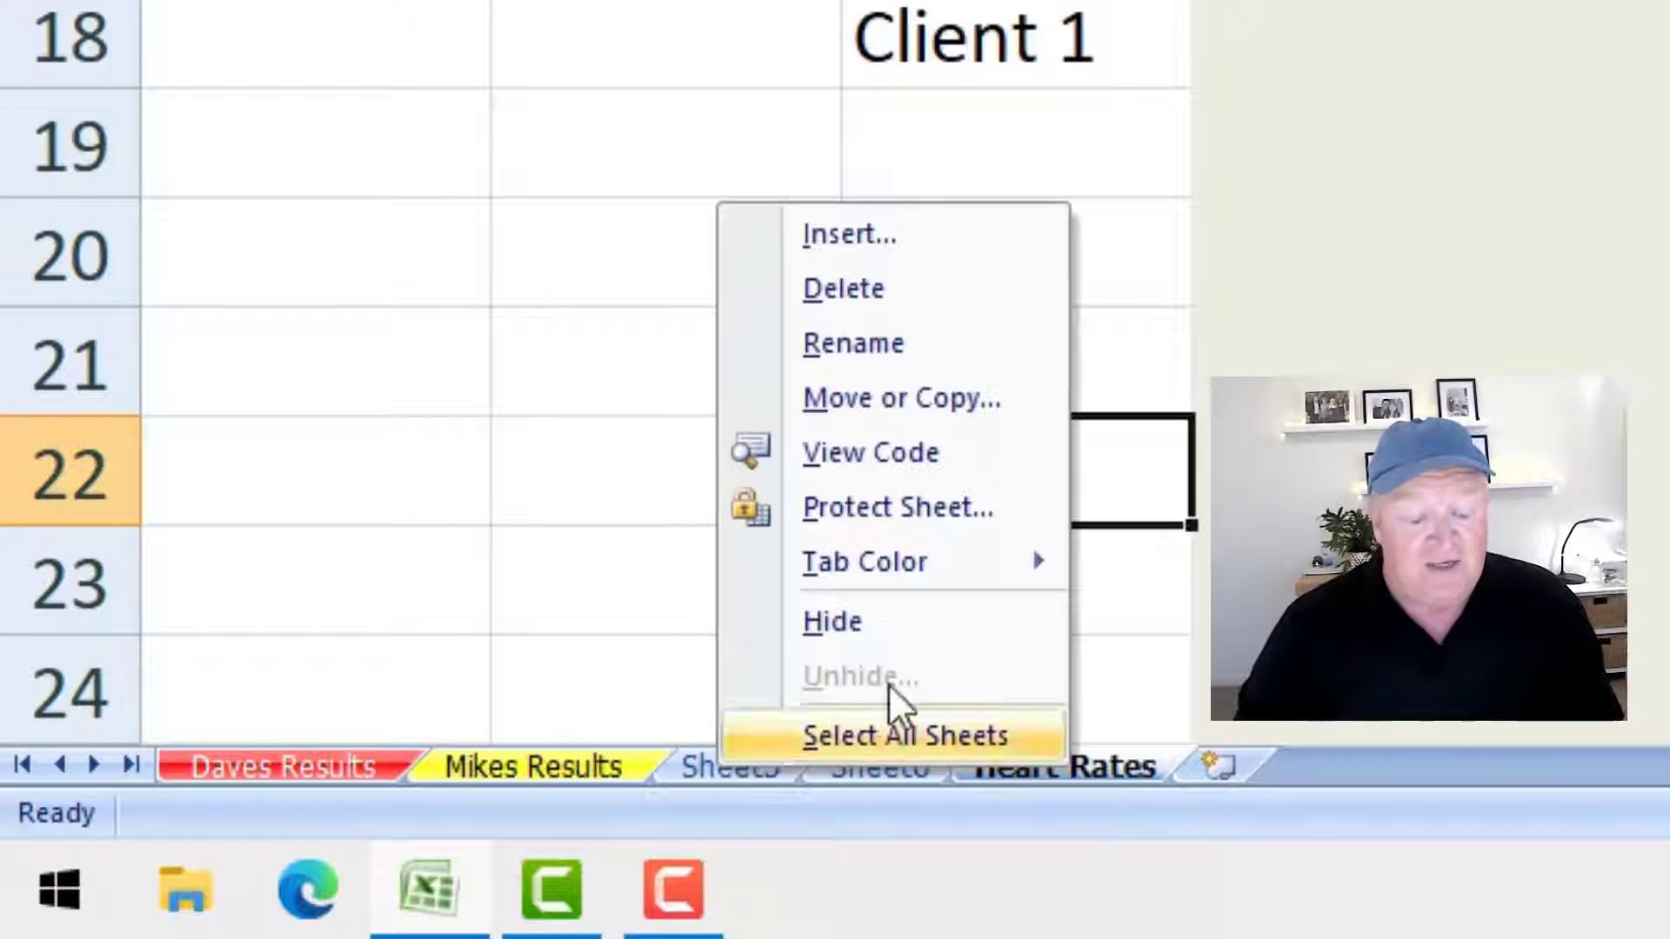
mouse_move(913, 555)
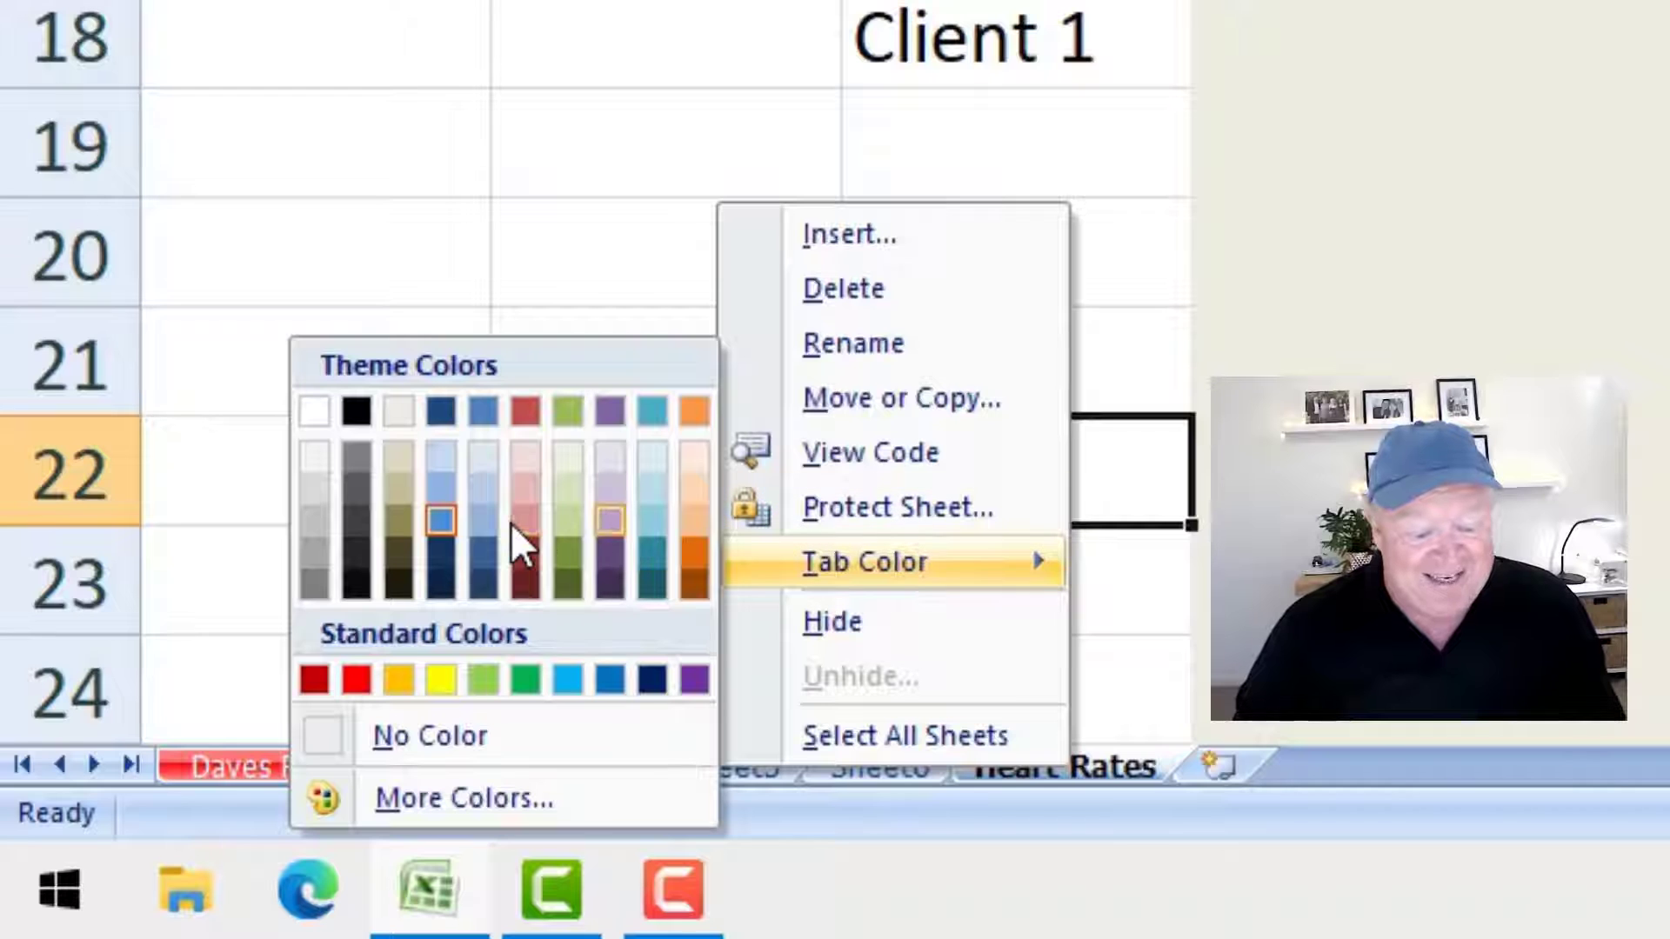
click(572, 550)
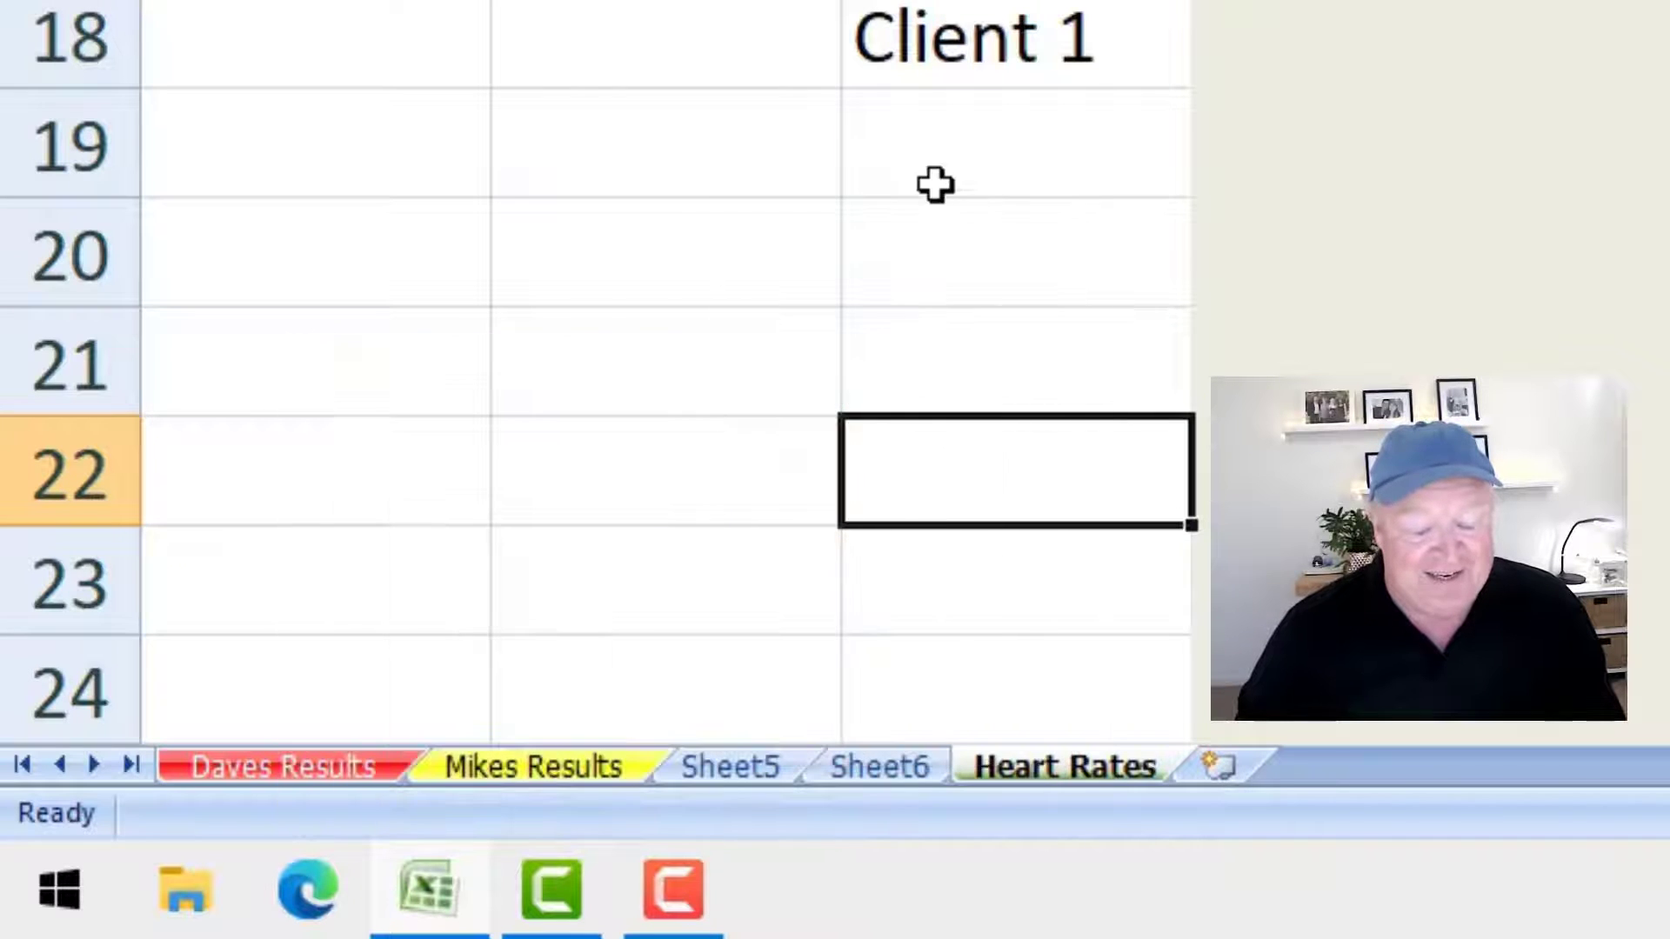
click(908, 773)
click(1100, 778)
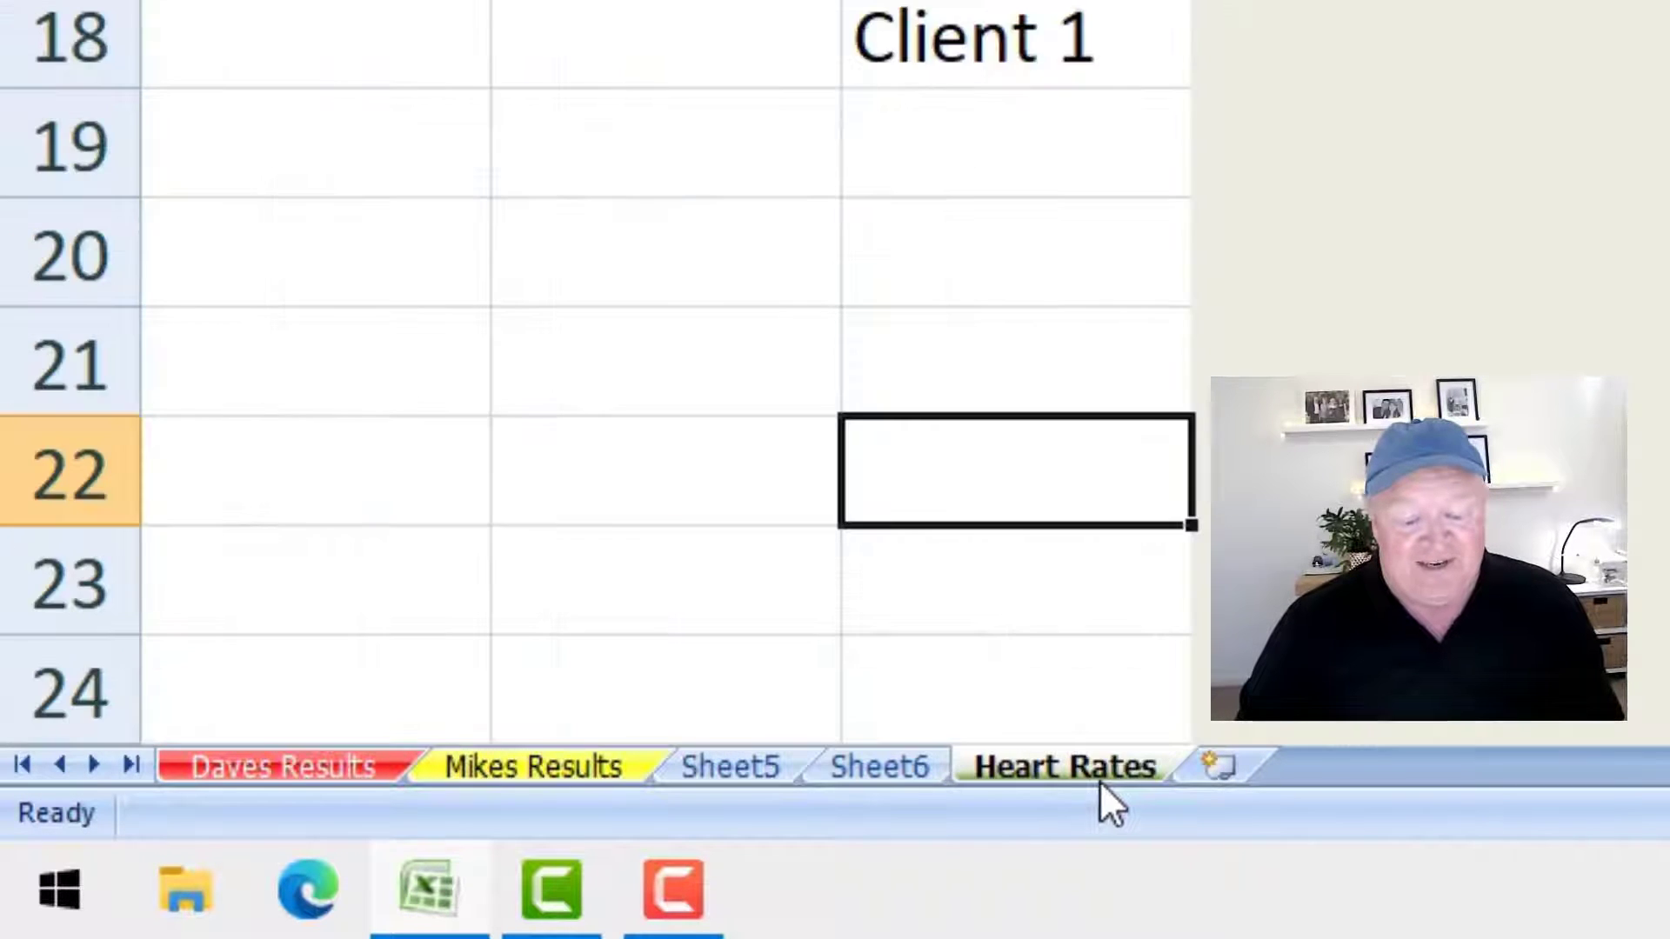
- Edit the first instruction in cell C3 so that it asks for the tab colour Green
scroll(661, 365, up, 2)
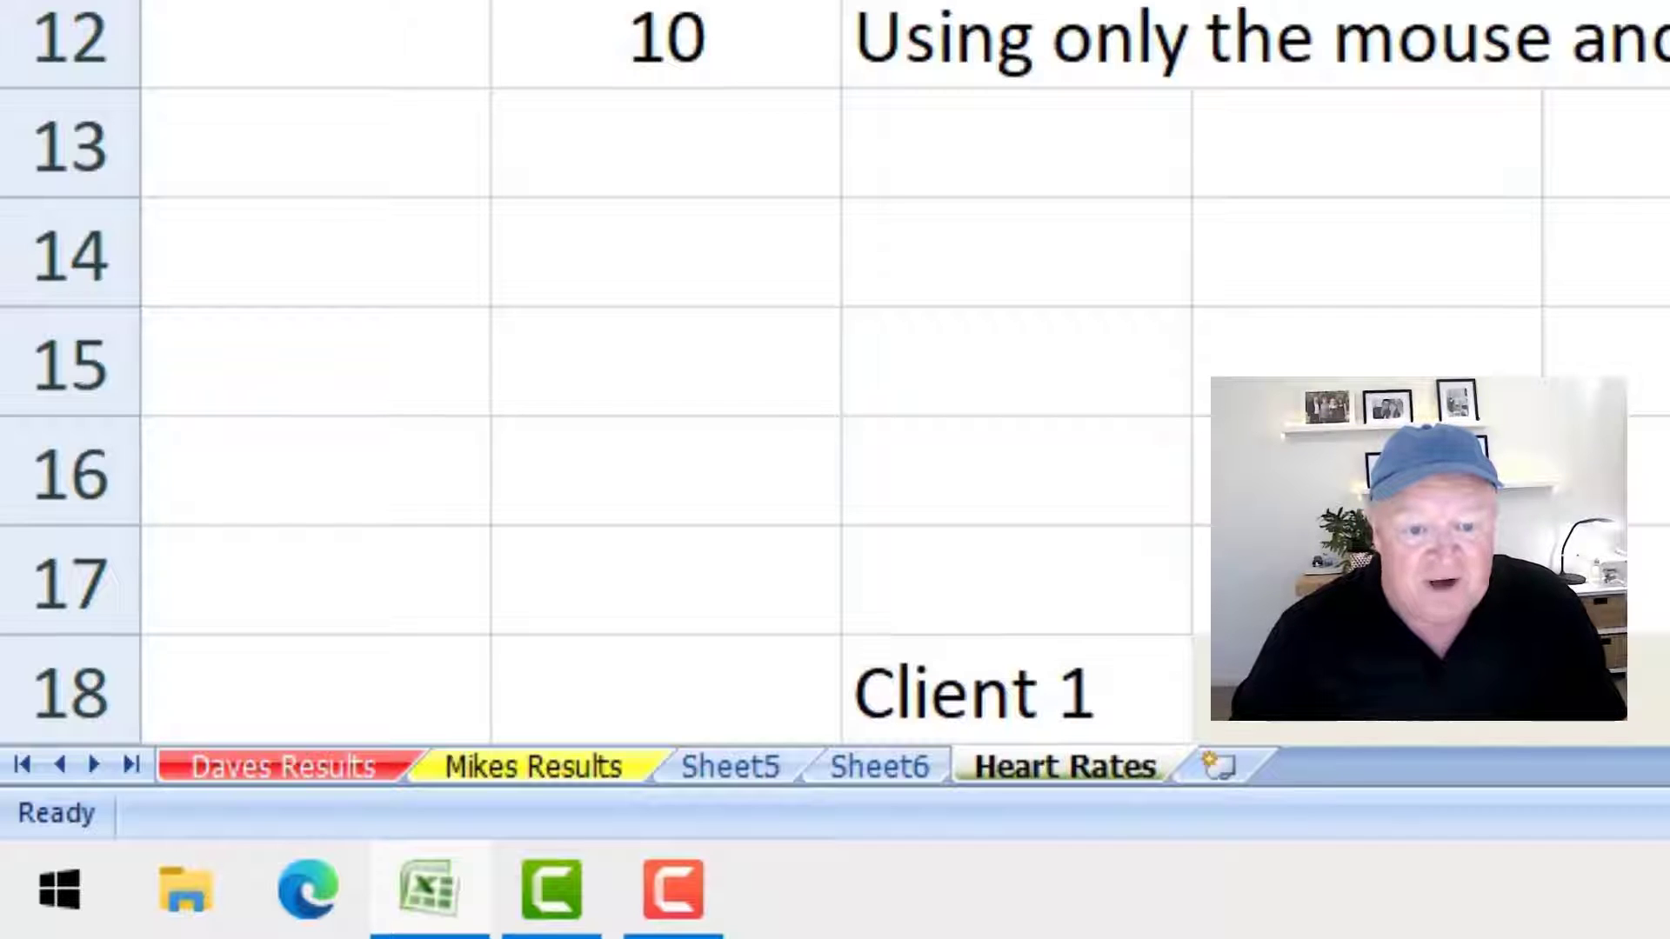
key(F2)
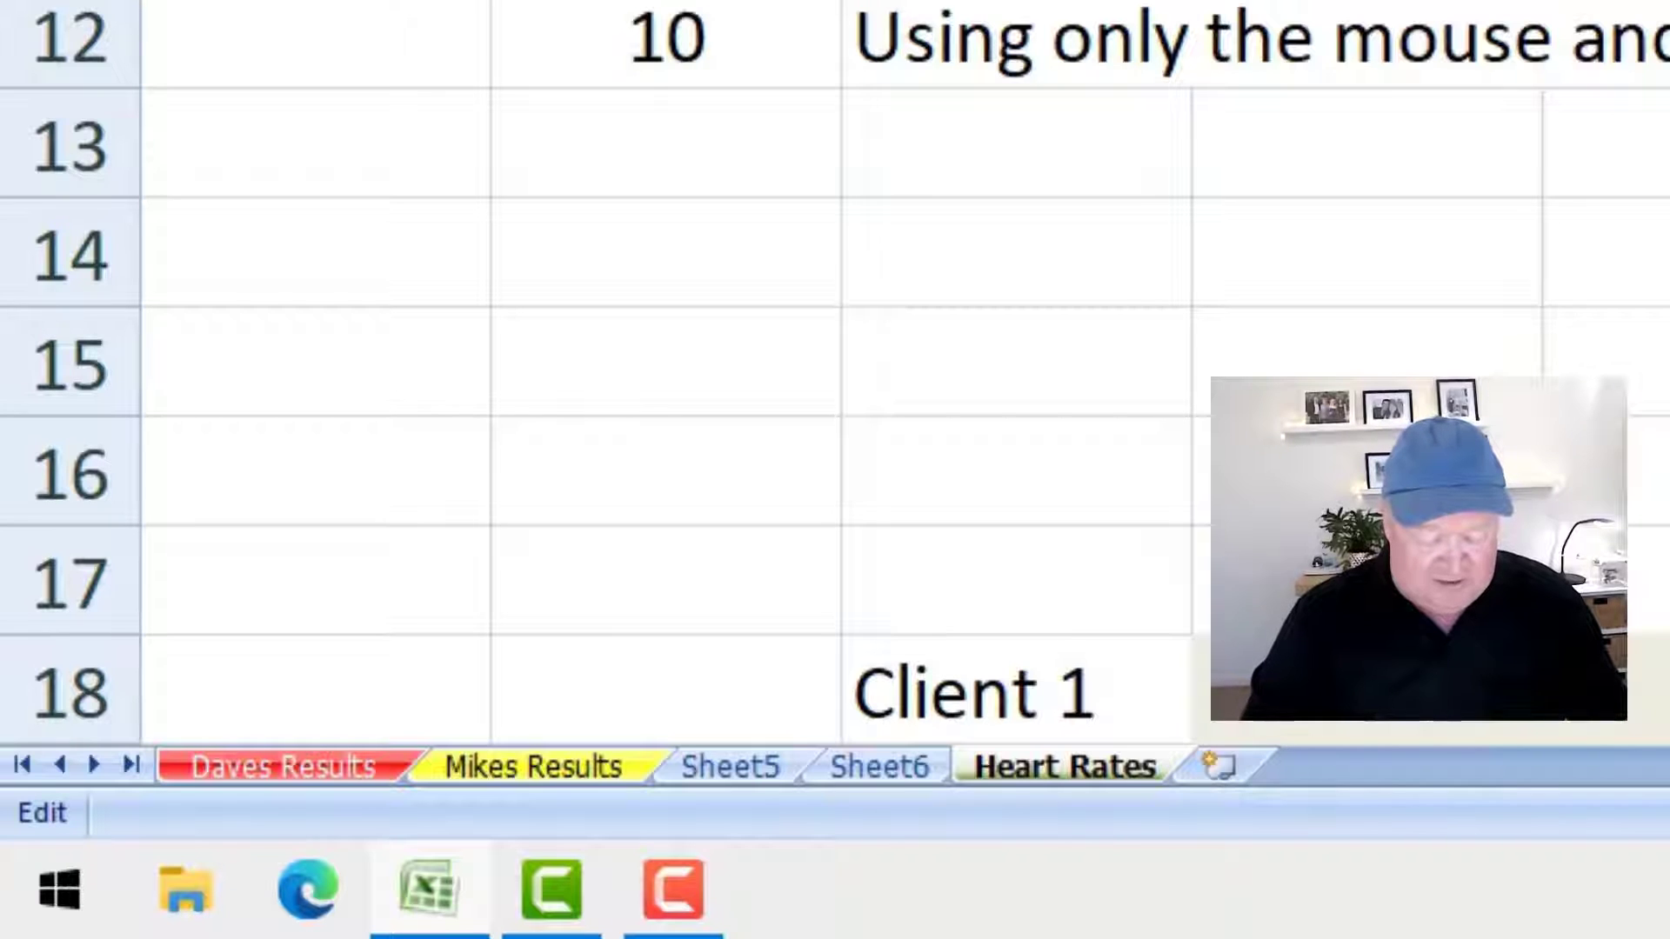
key(Escape)
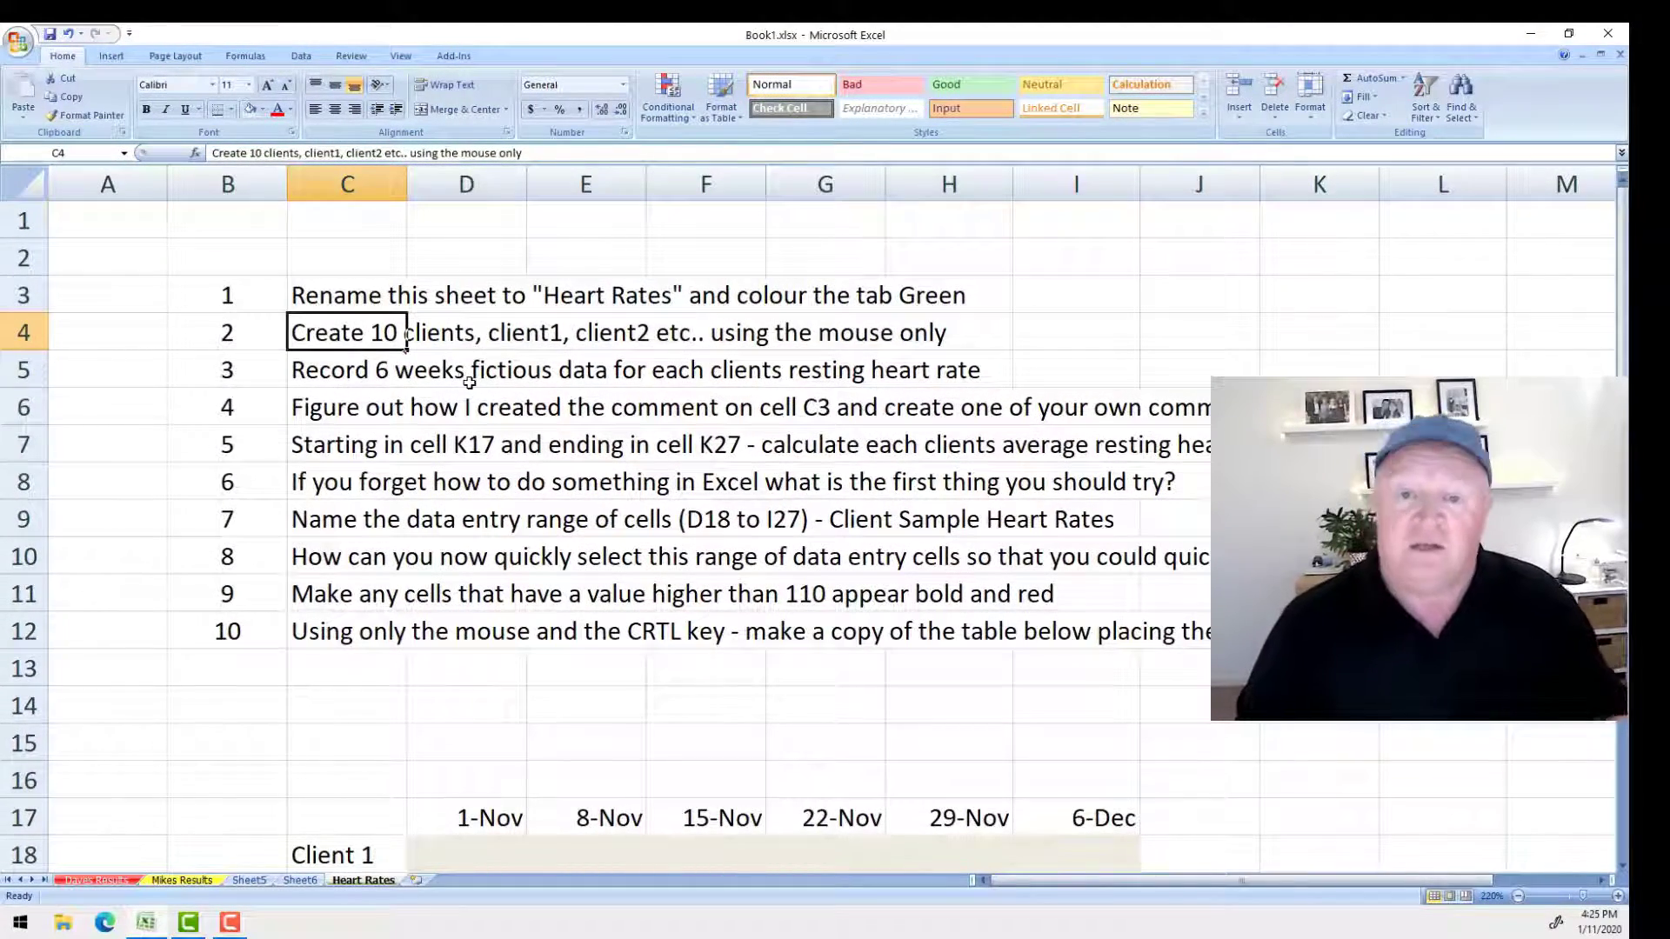
- Fill the client names down from Client 1 in C18 to Client 10 in C27
scroll(650, 526, down, 4)
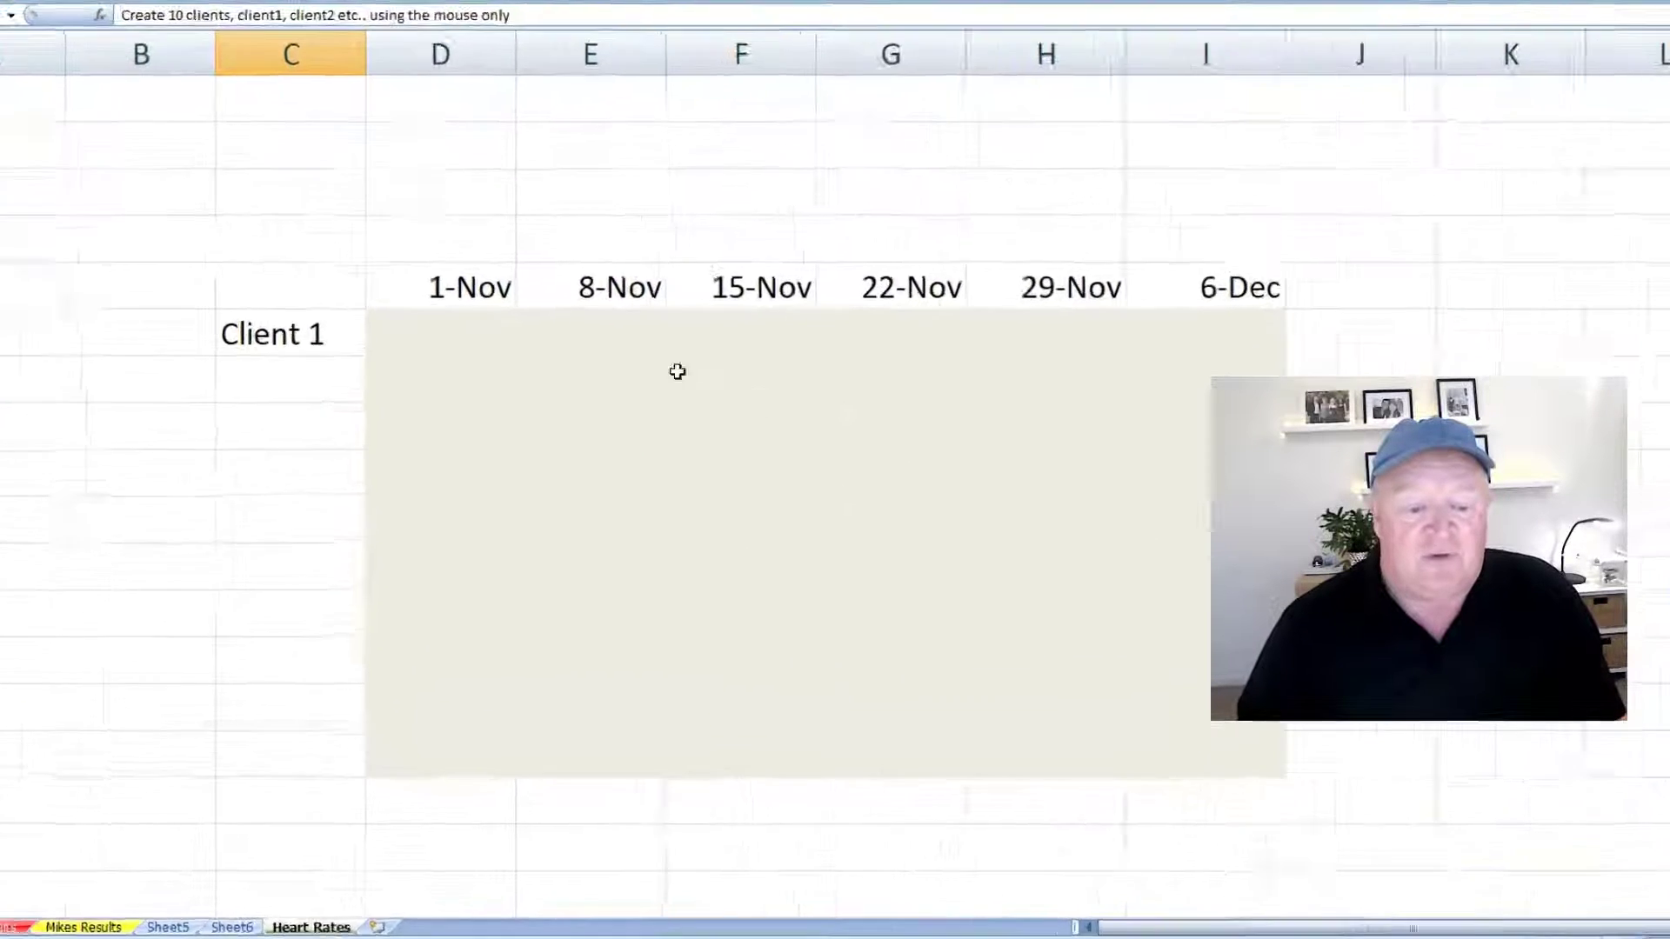
key(ctrl+Down)
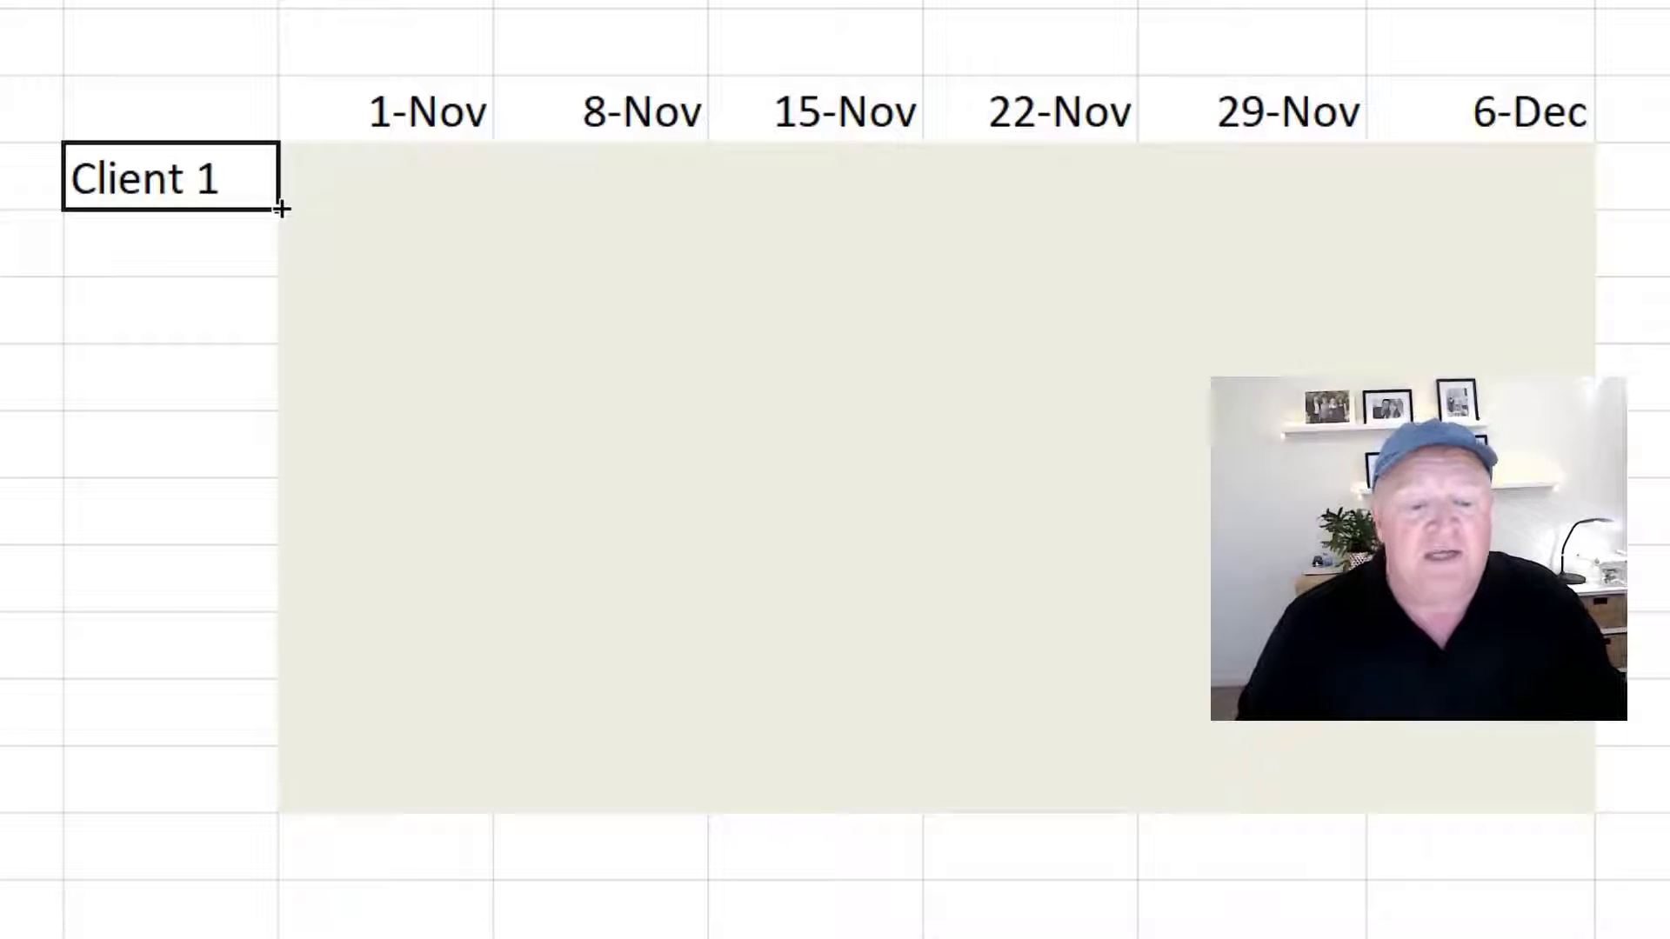
drag(281, 208, 253, 794)
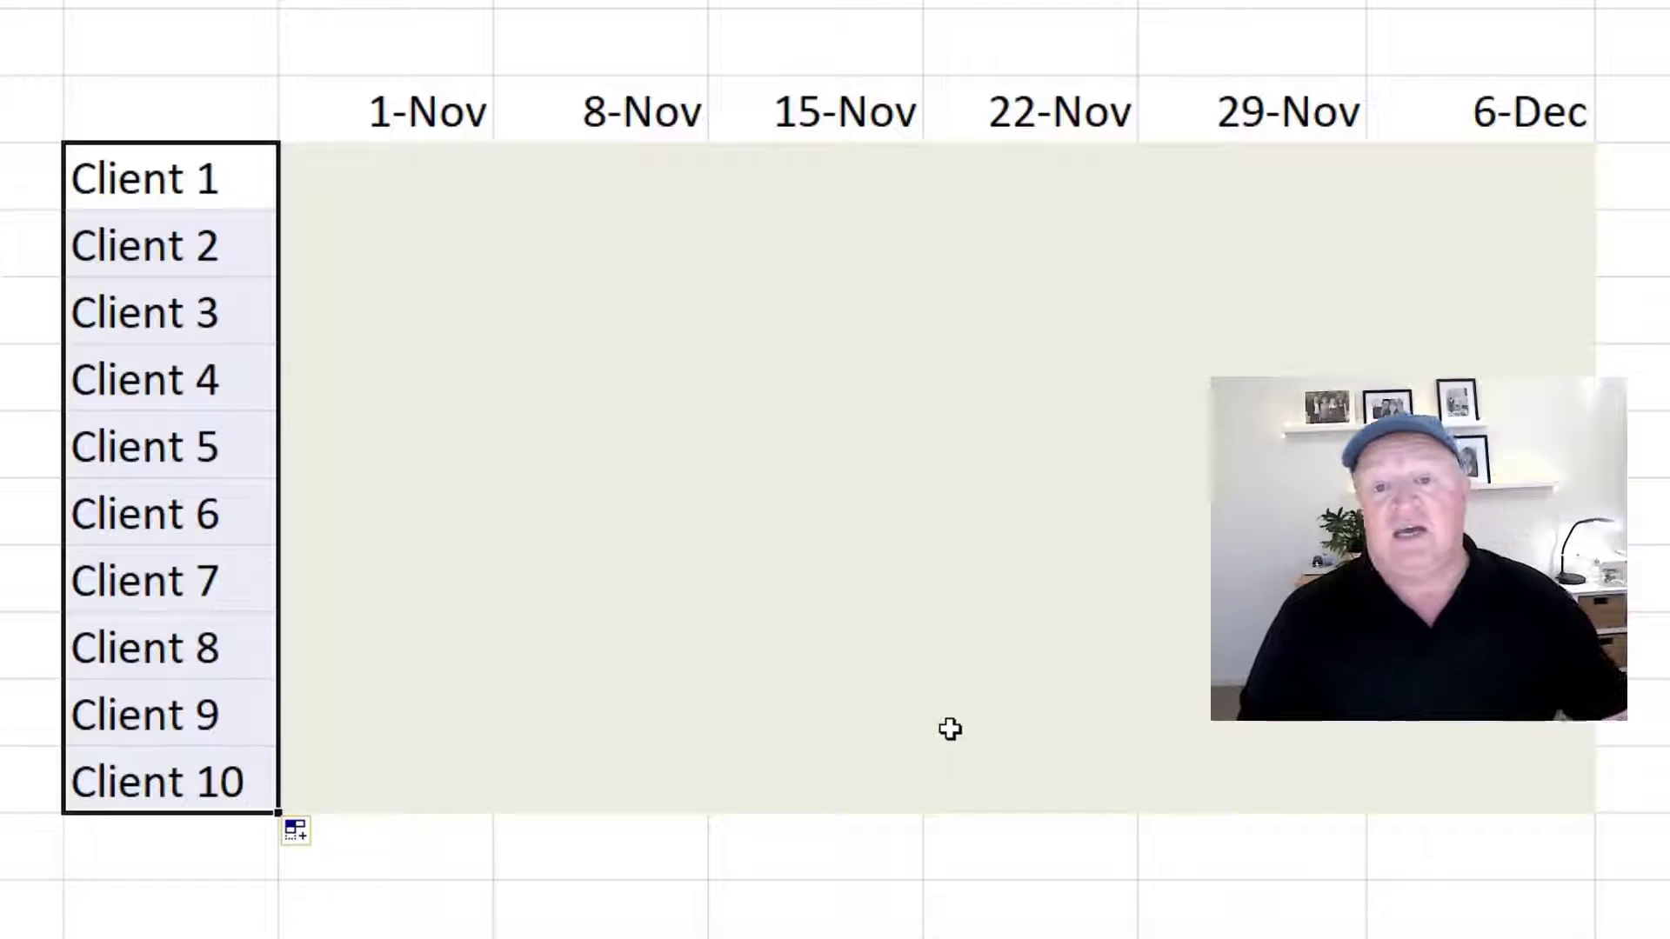
click(168, 185)
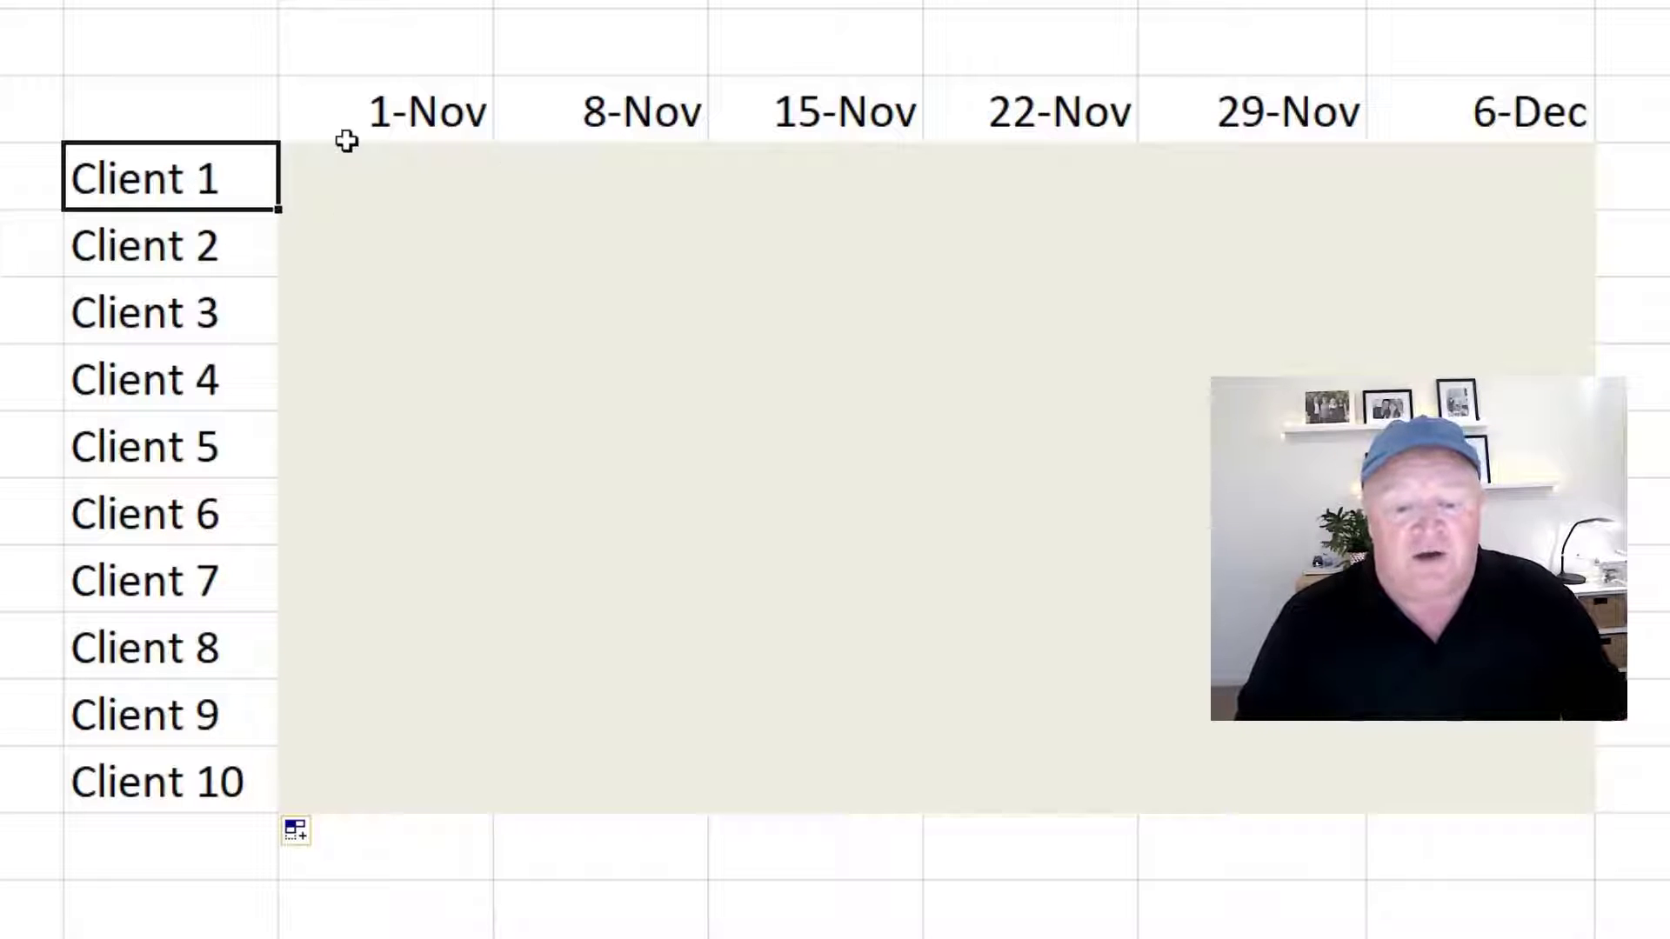
- Clear the header dates that follow 1-Nov in row 17 and enter 8/11 in E17
drag(596, 112, 1532, 104)
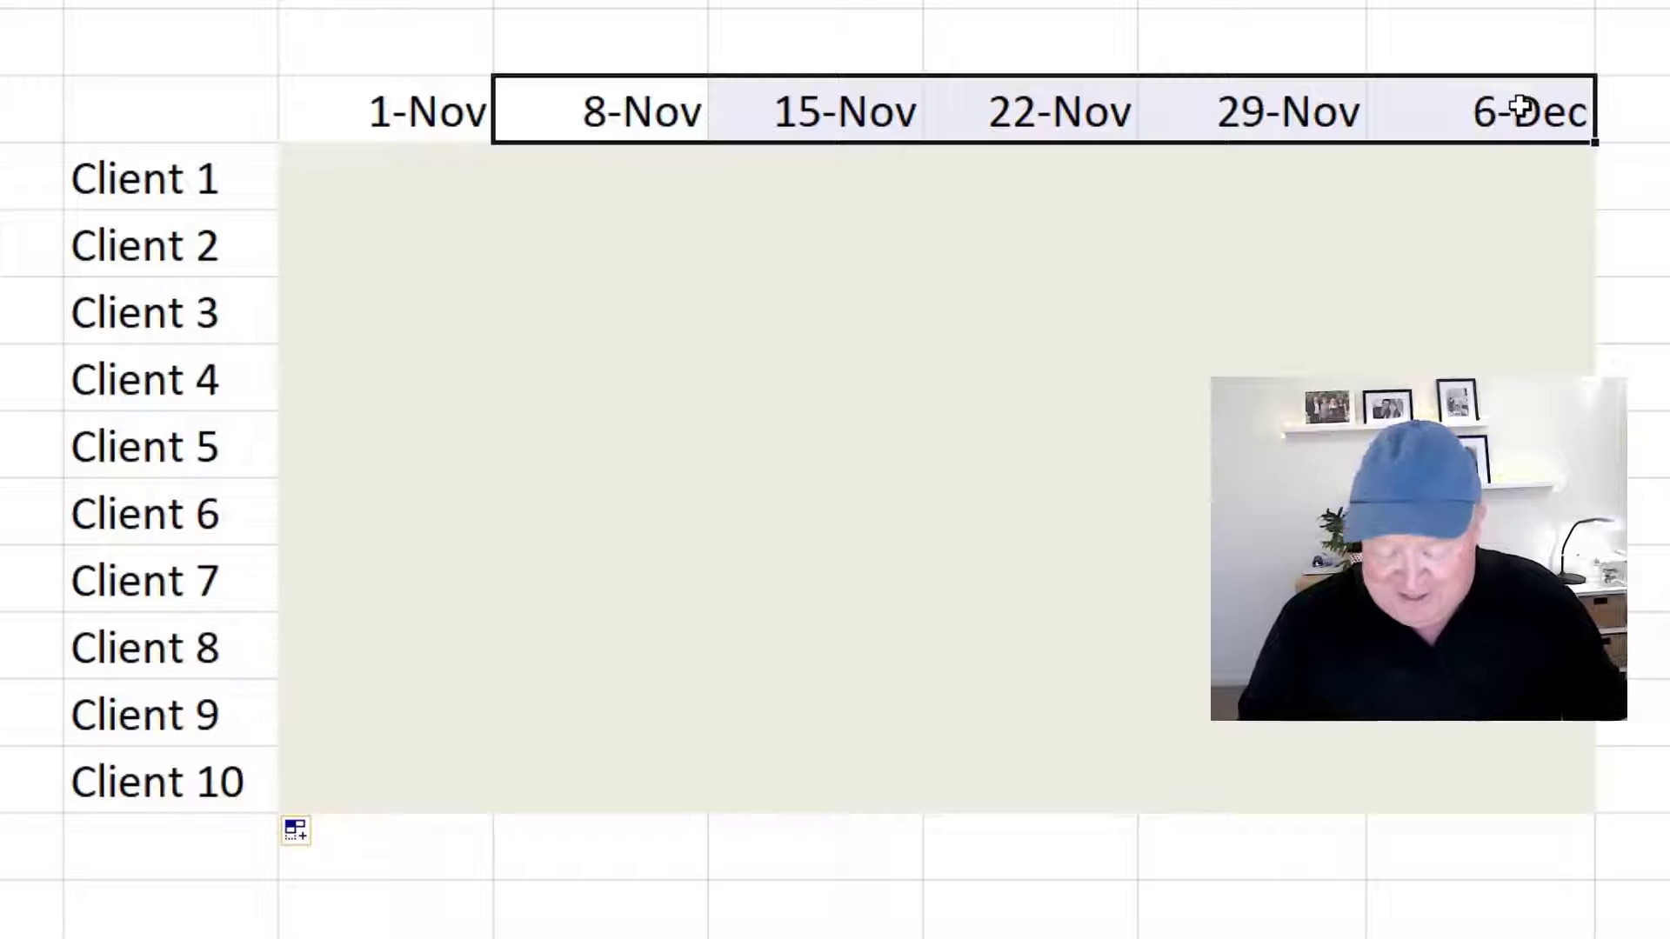
key(Delete)
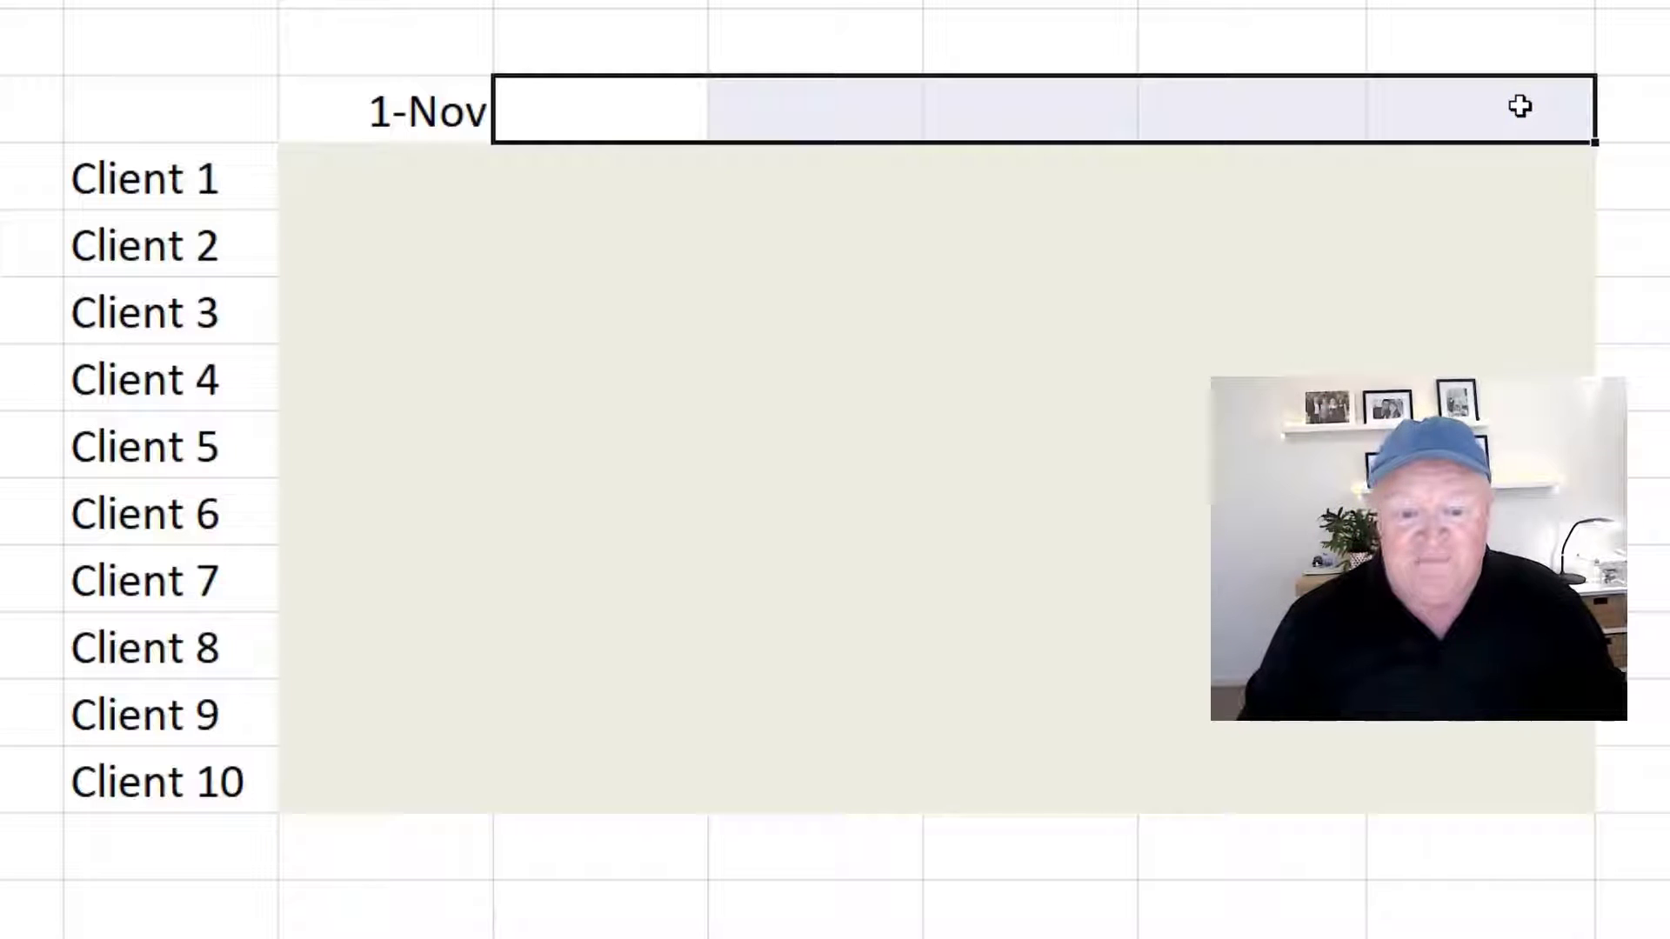
click(652, 121)
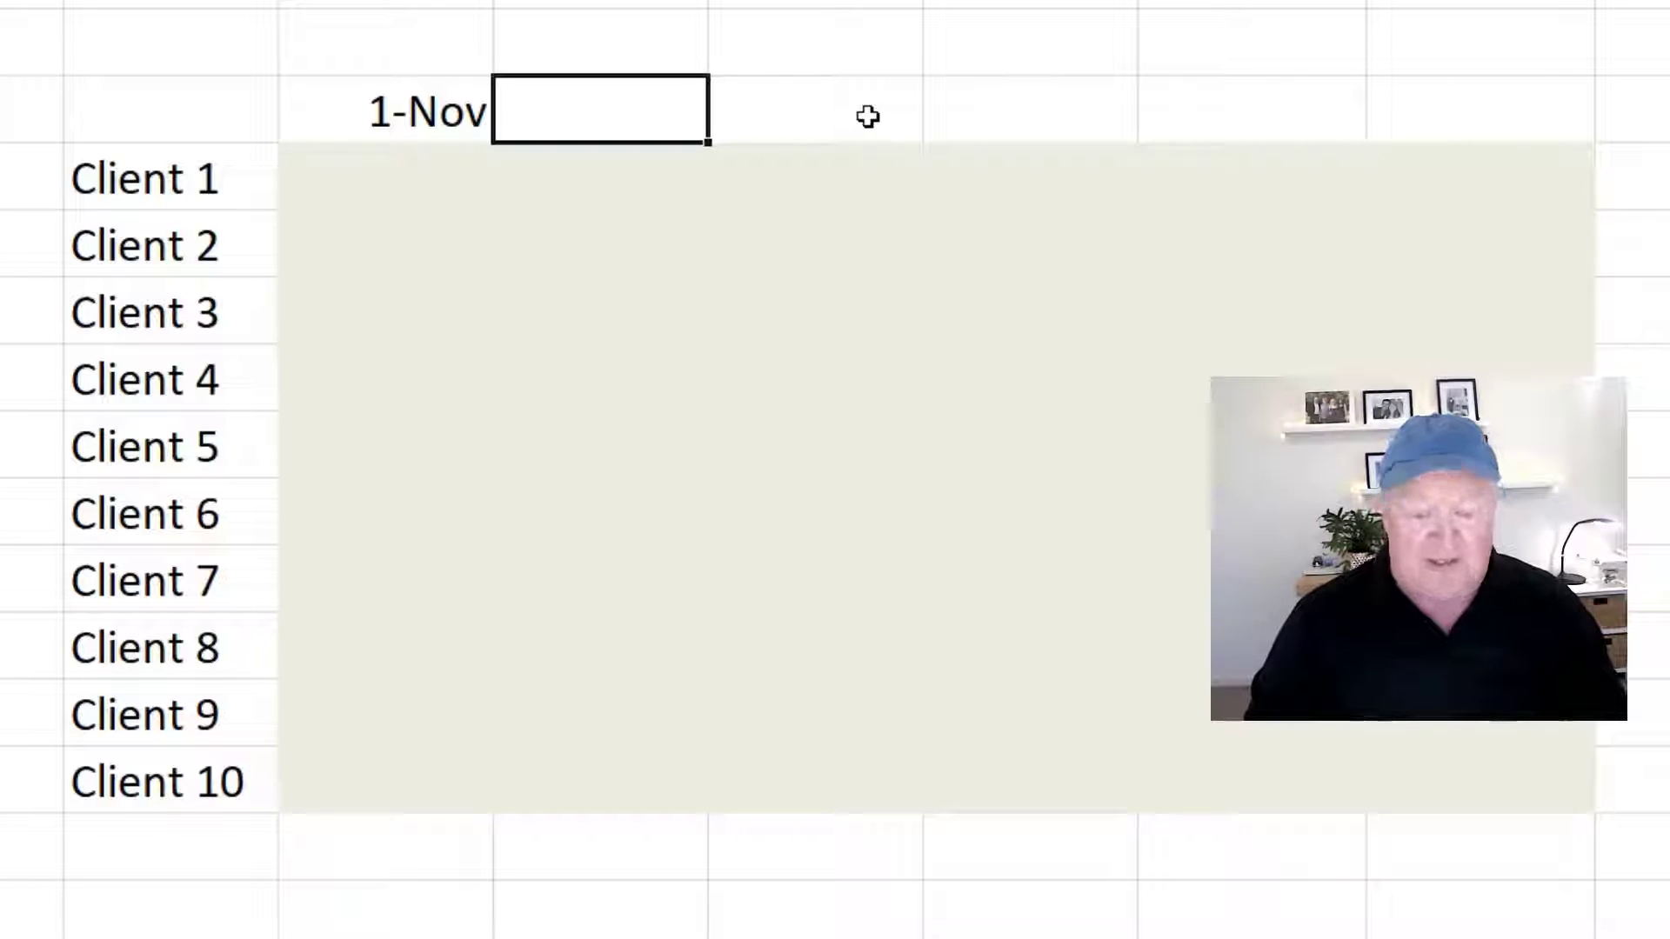
text(8)
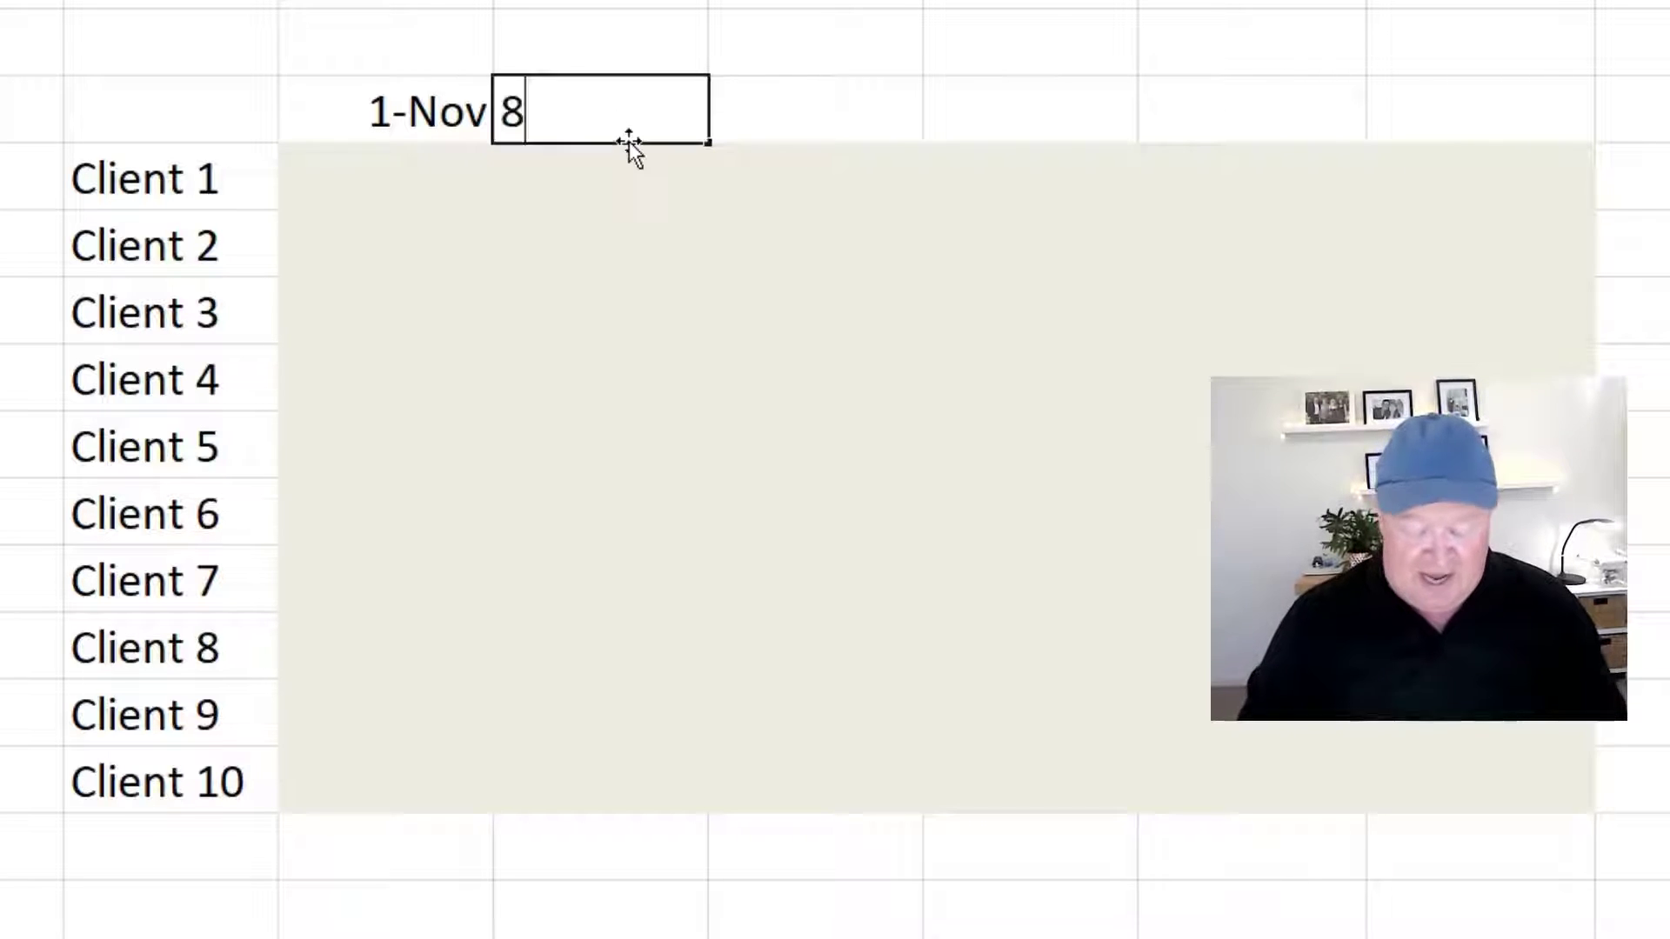
text(/11)
key(Return)
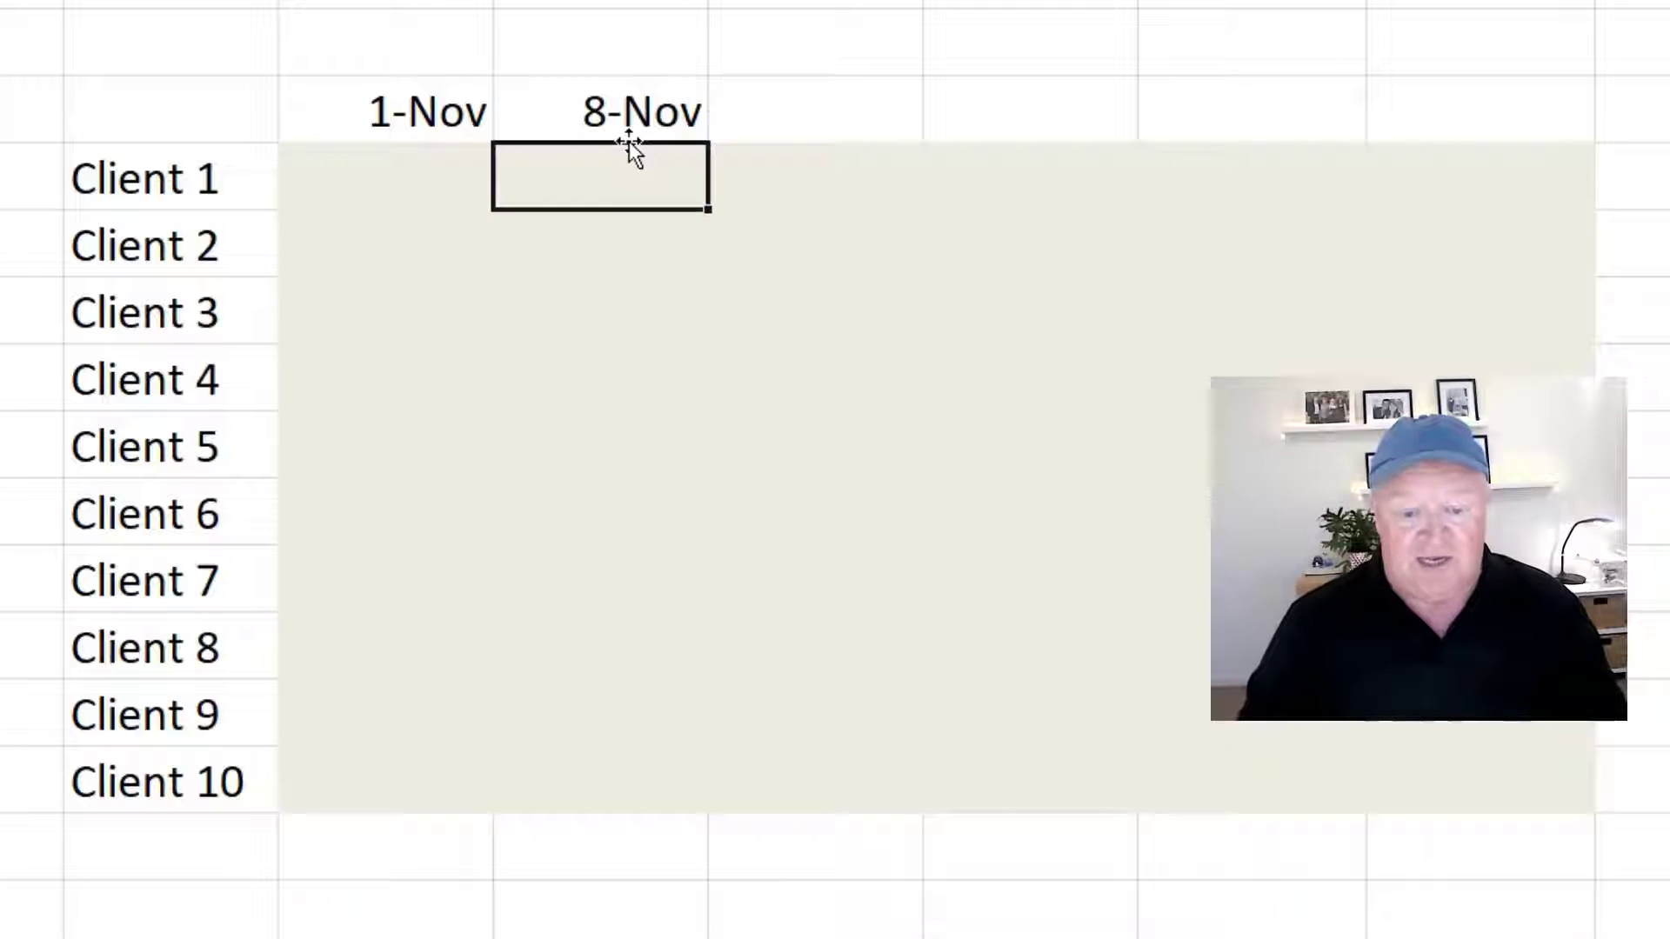
- Extend the weekly date series from 1-Nov and 8-Nov across row 17 to 6-Dec in I17
drag(381, 108, 616, 111)
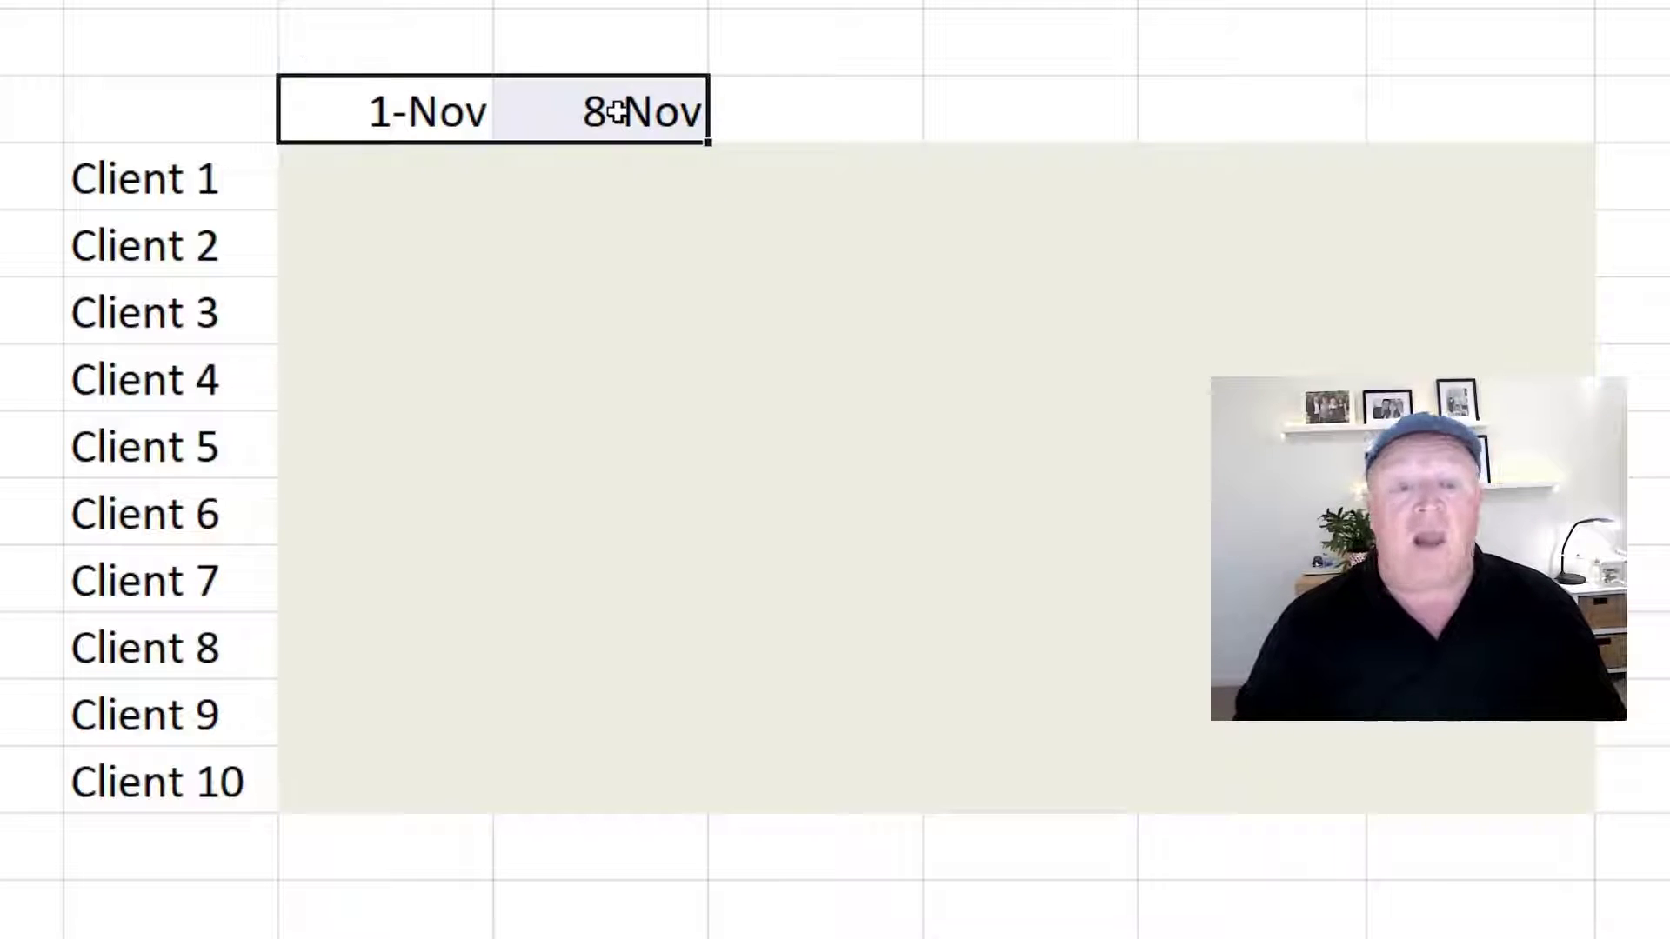
click(1040, 55)
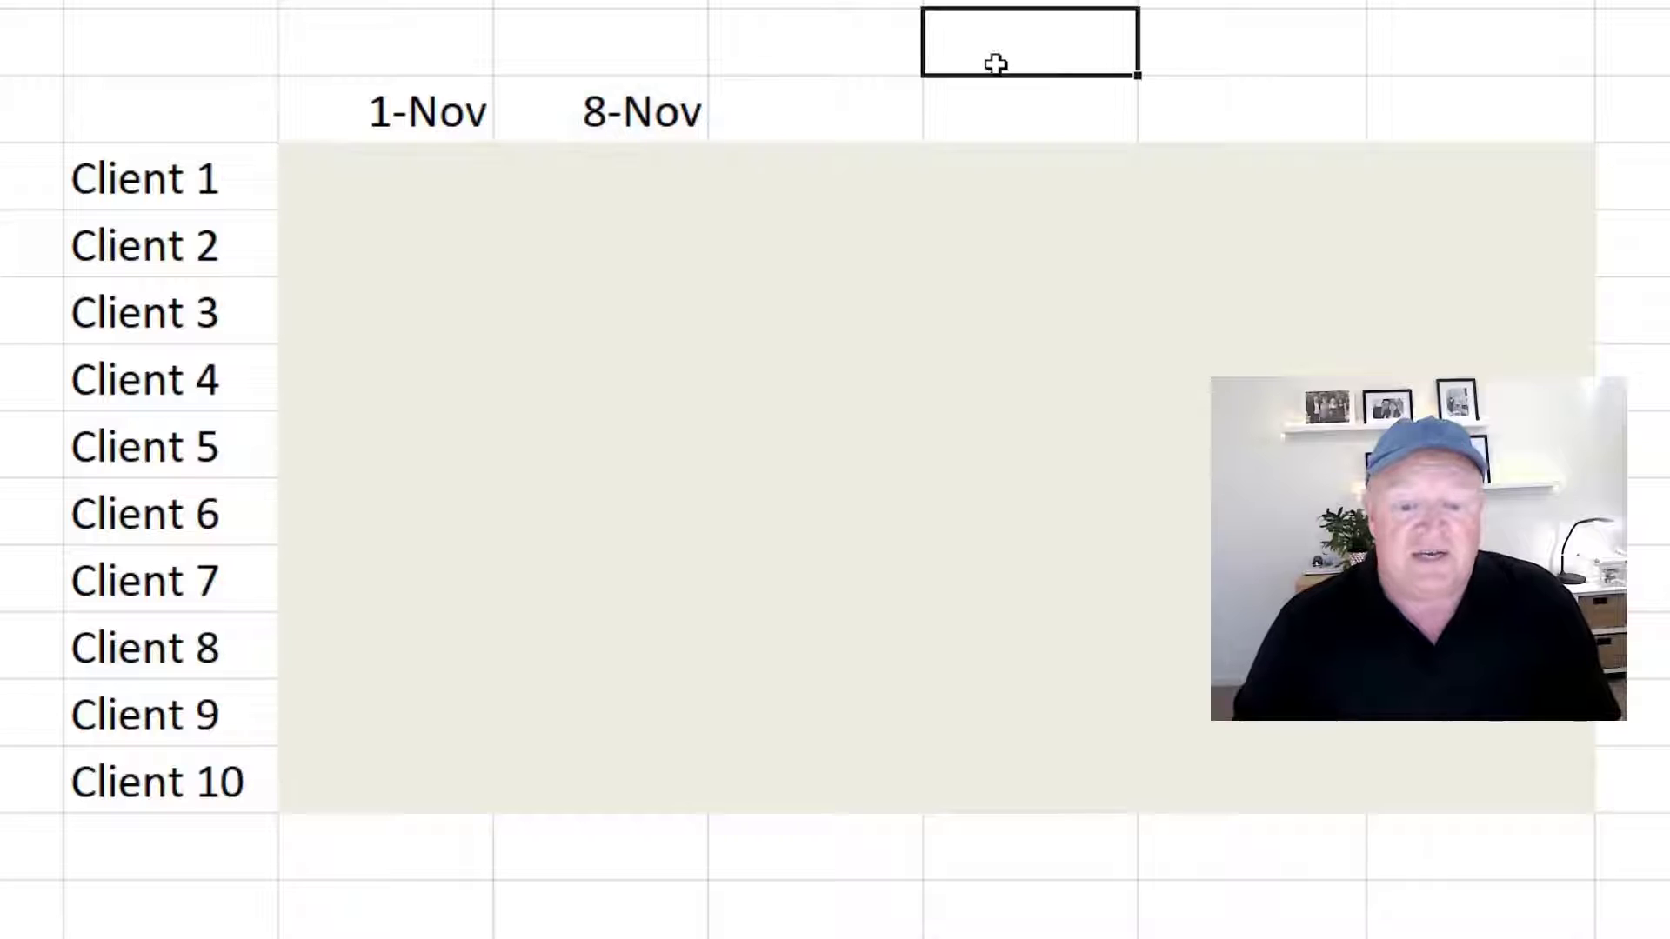
drag(398, 102, 634, 108)
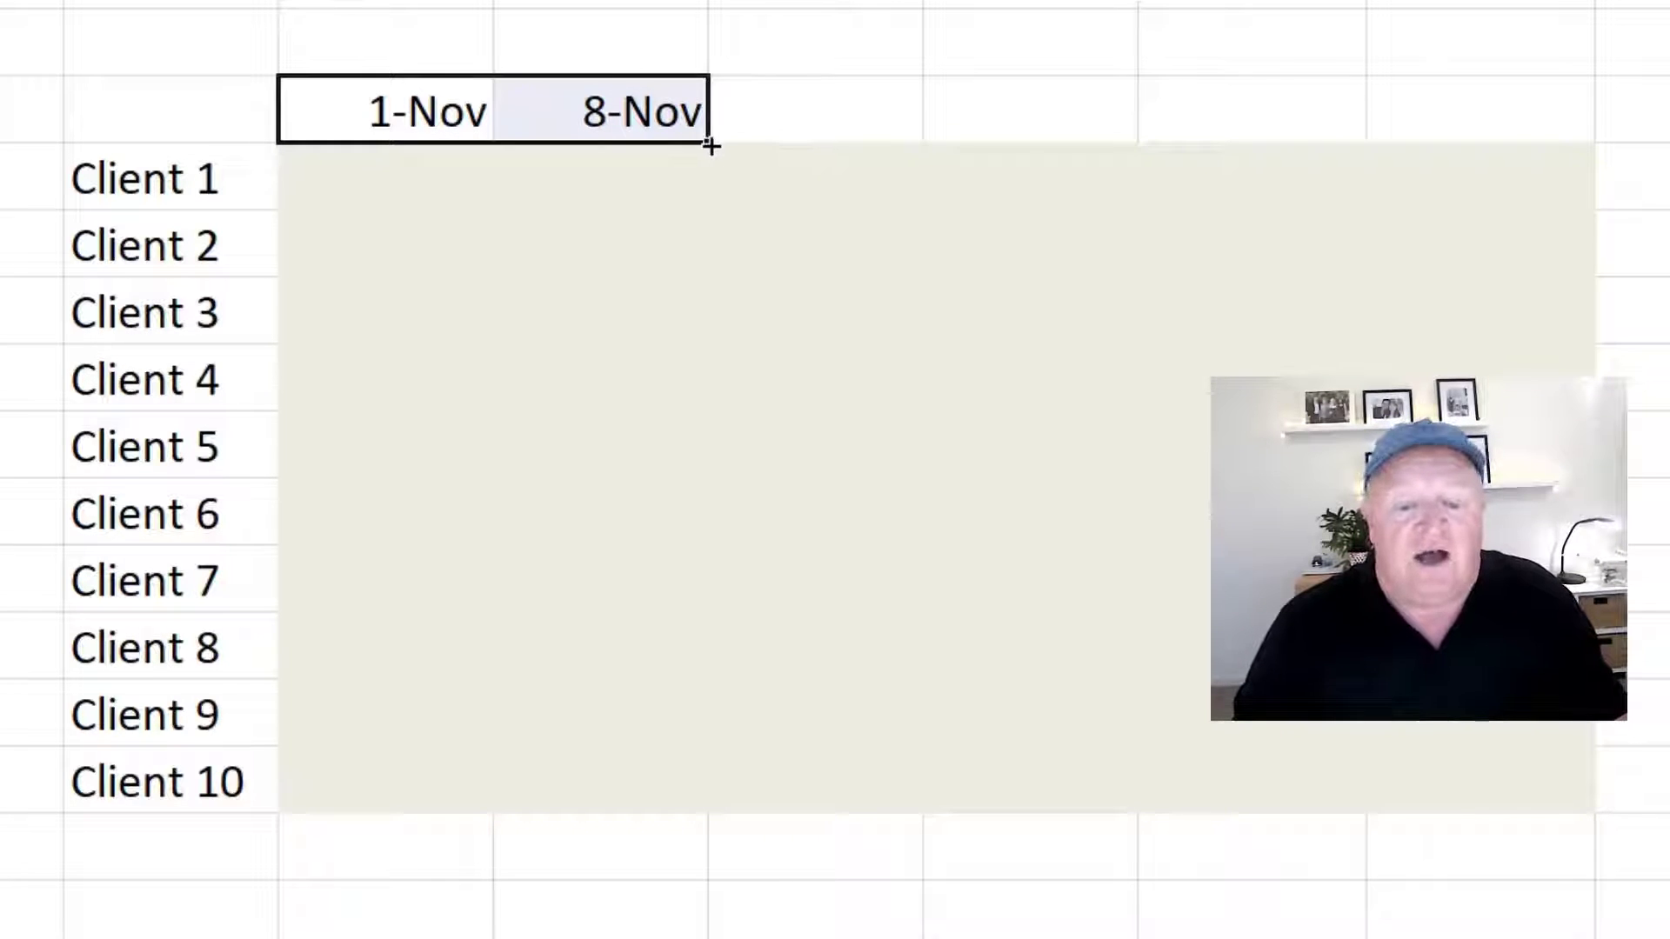
drag(711, 146, 1507, 134)
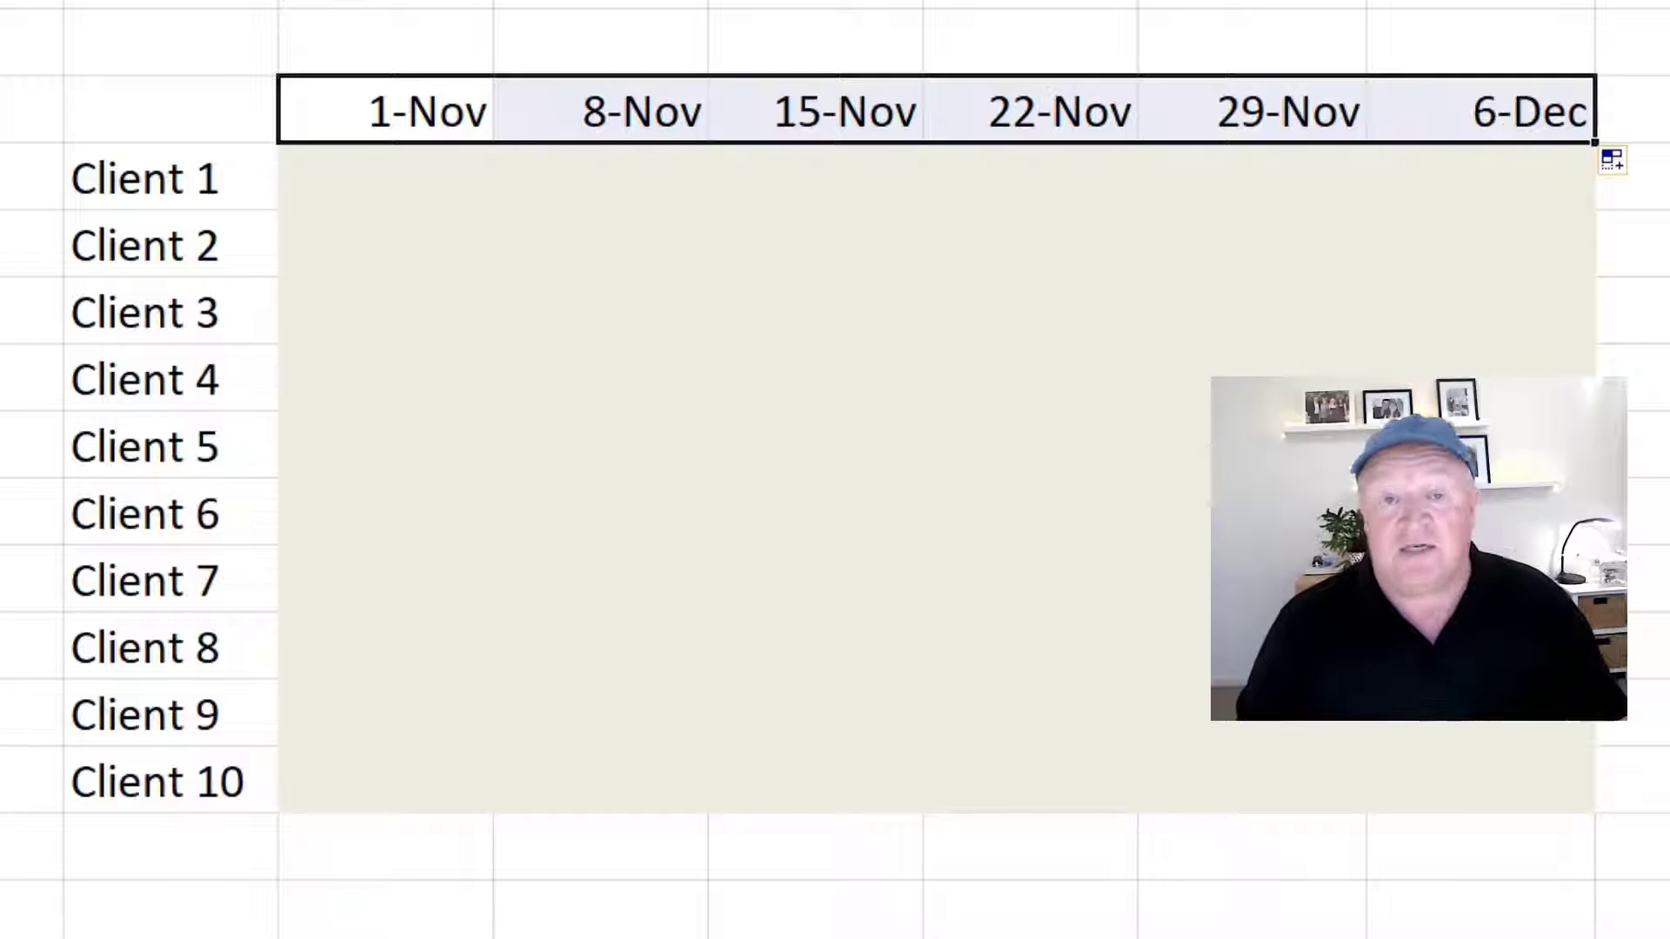
click(880, 114)
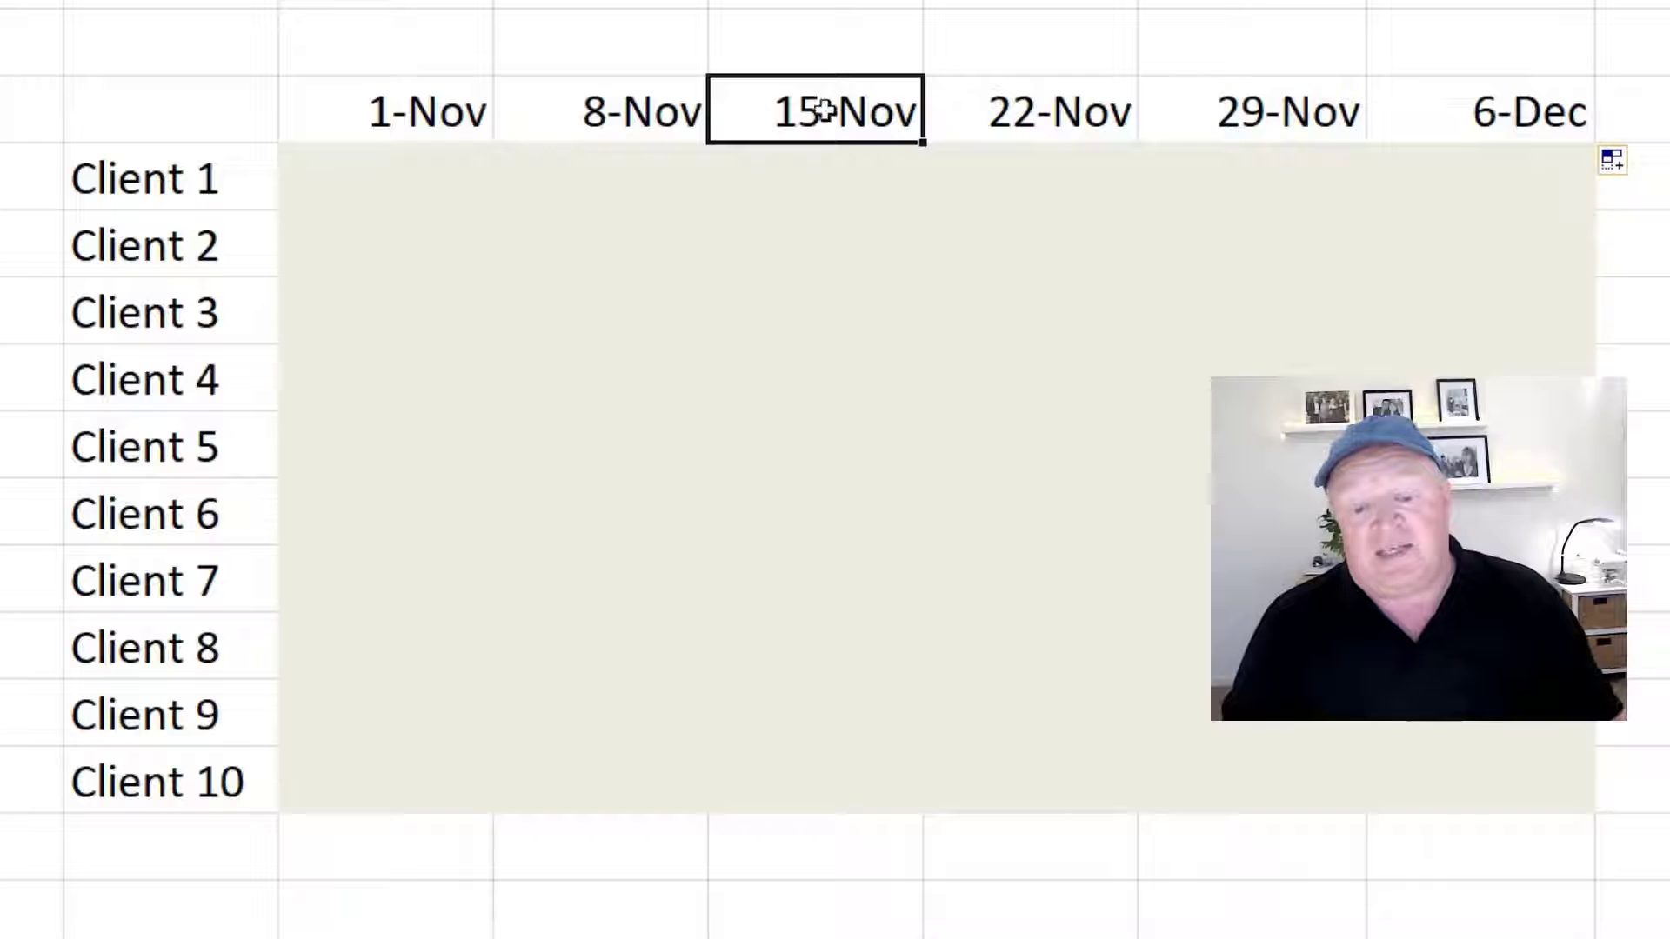
click(644, 119)
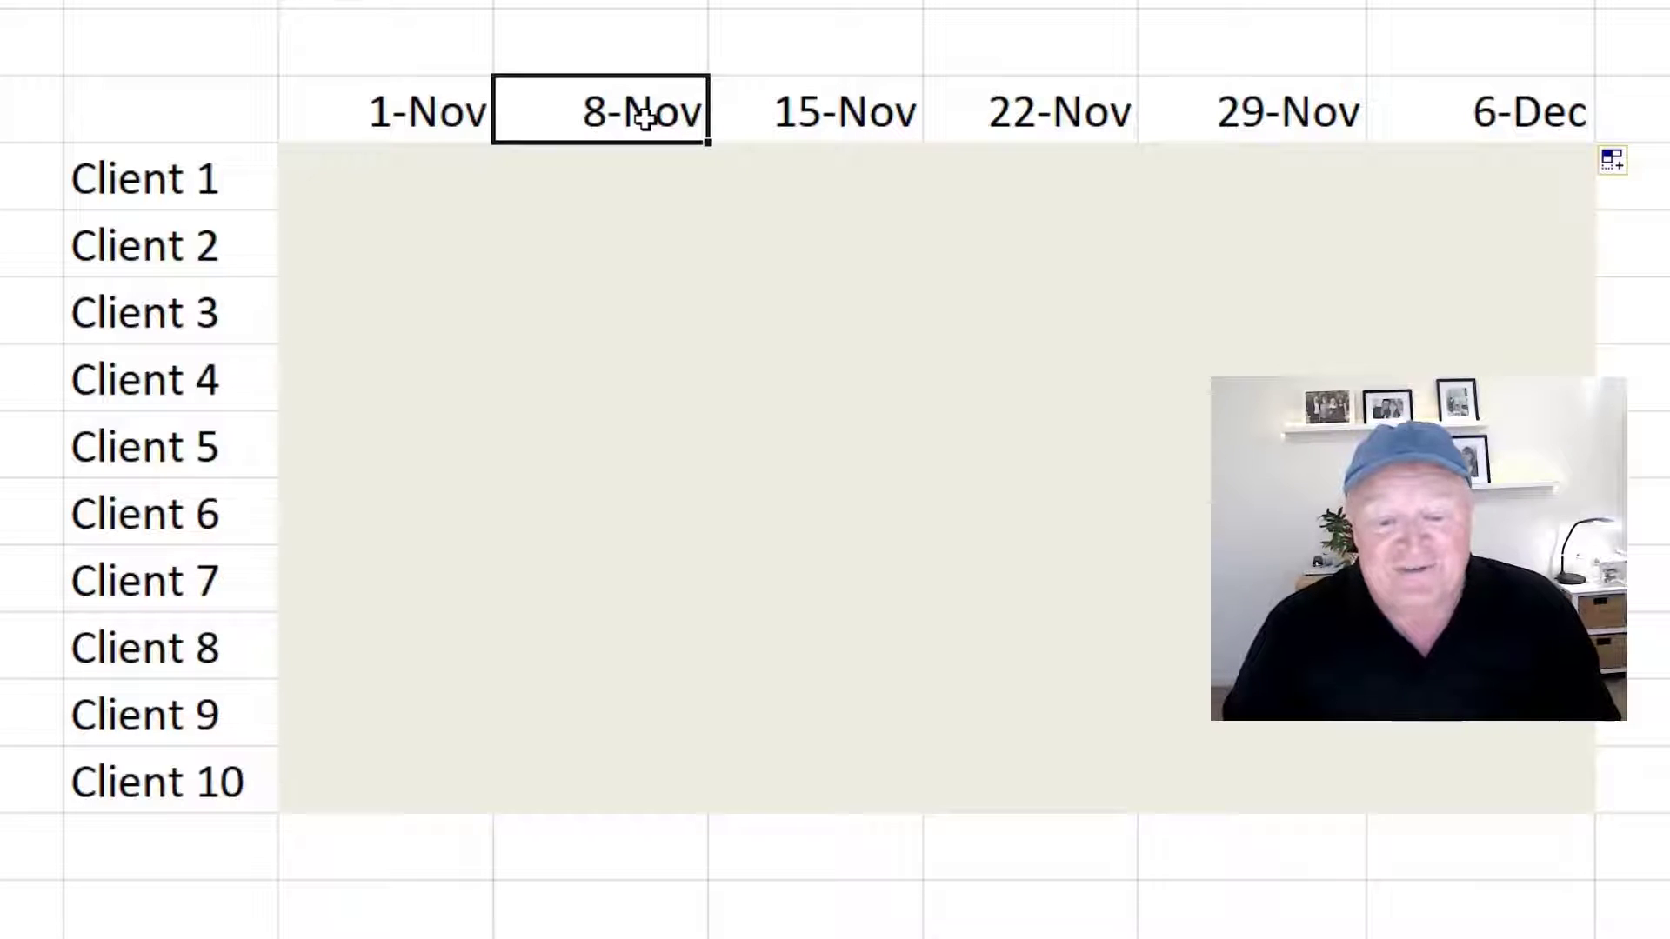
drag(396, 120, 585, 113)
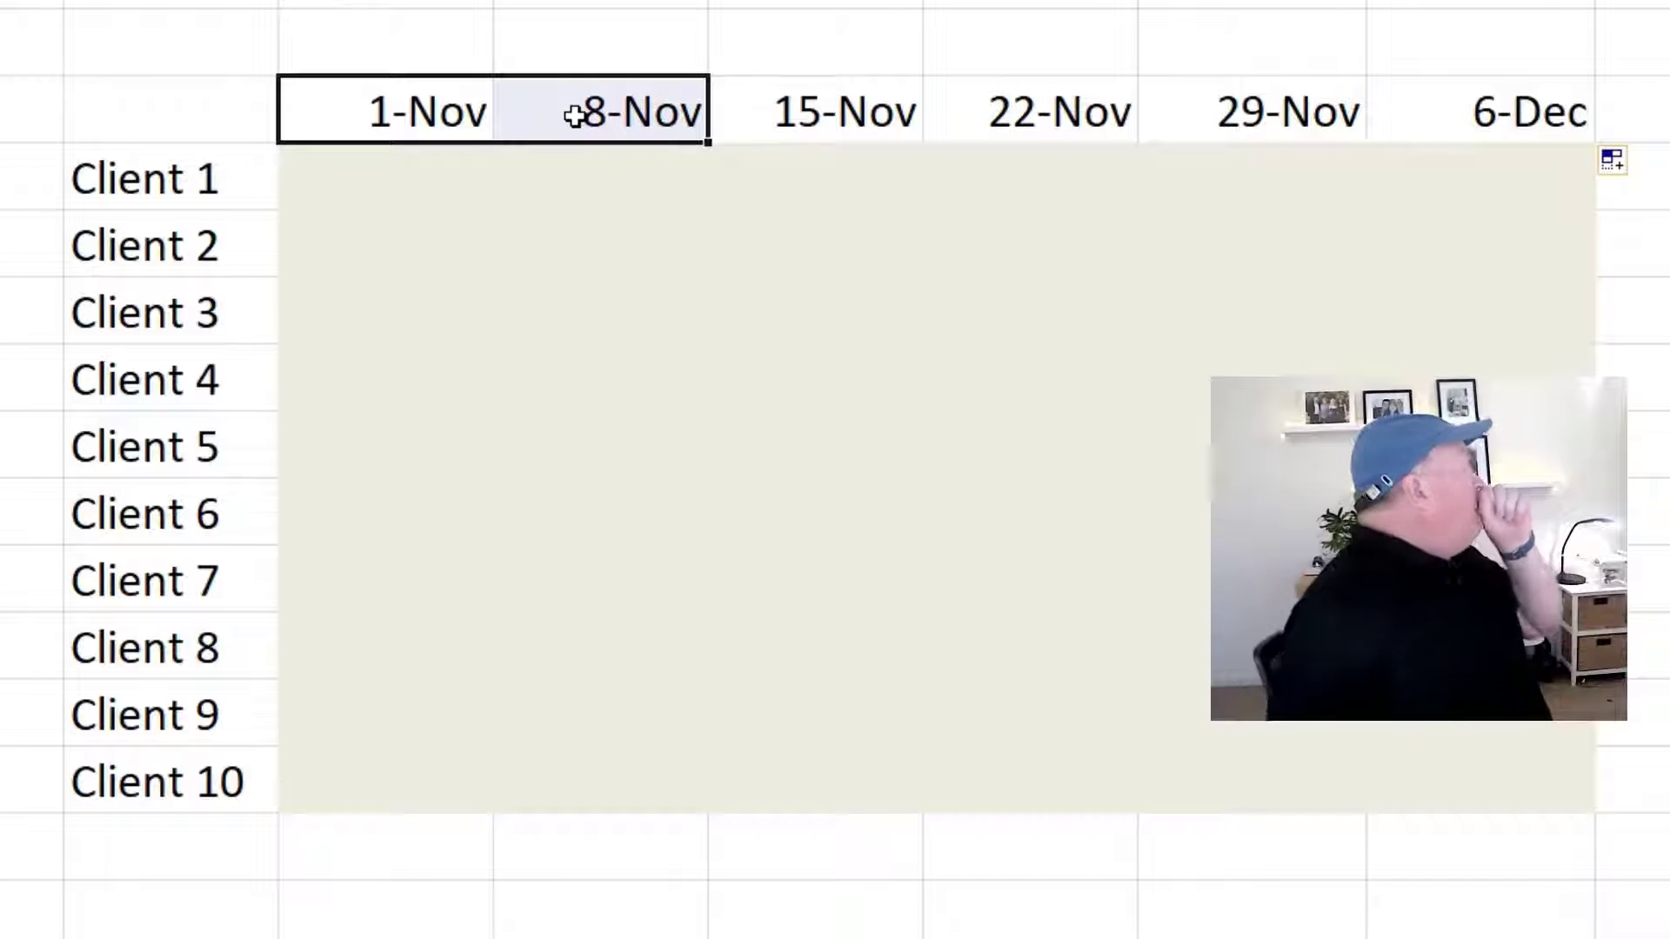
click(392, 118)
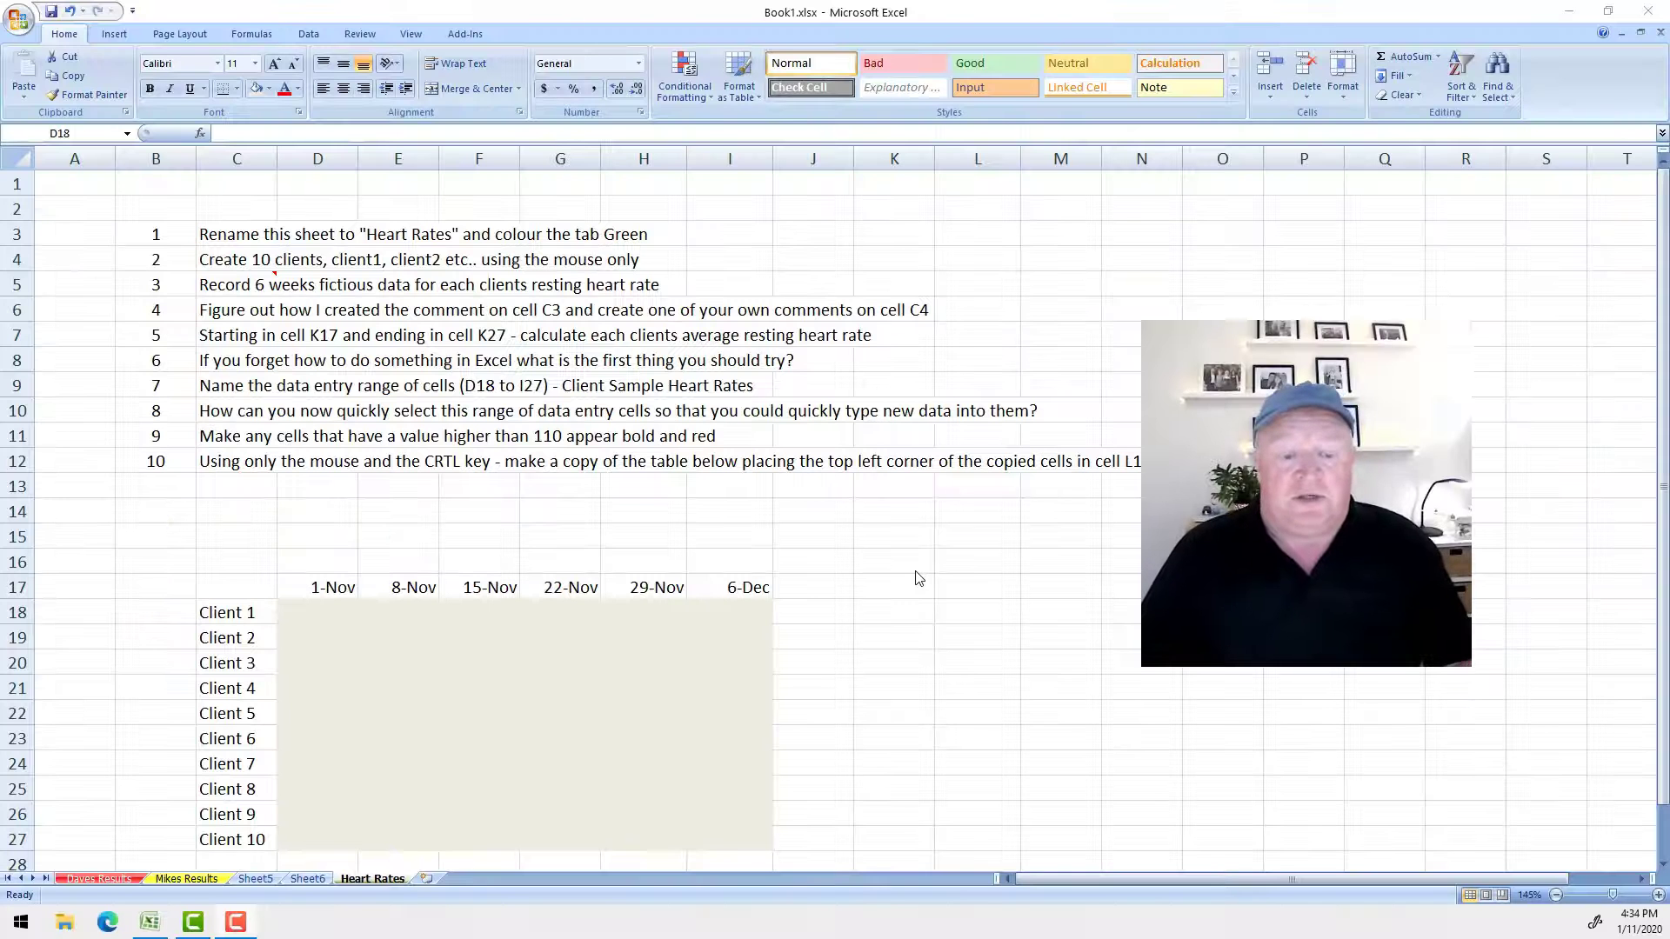
click(232, 287)
click(730, 310)
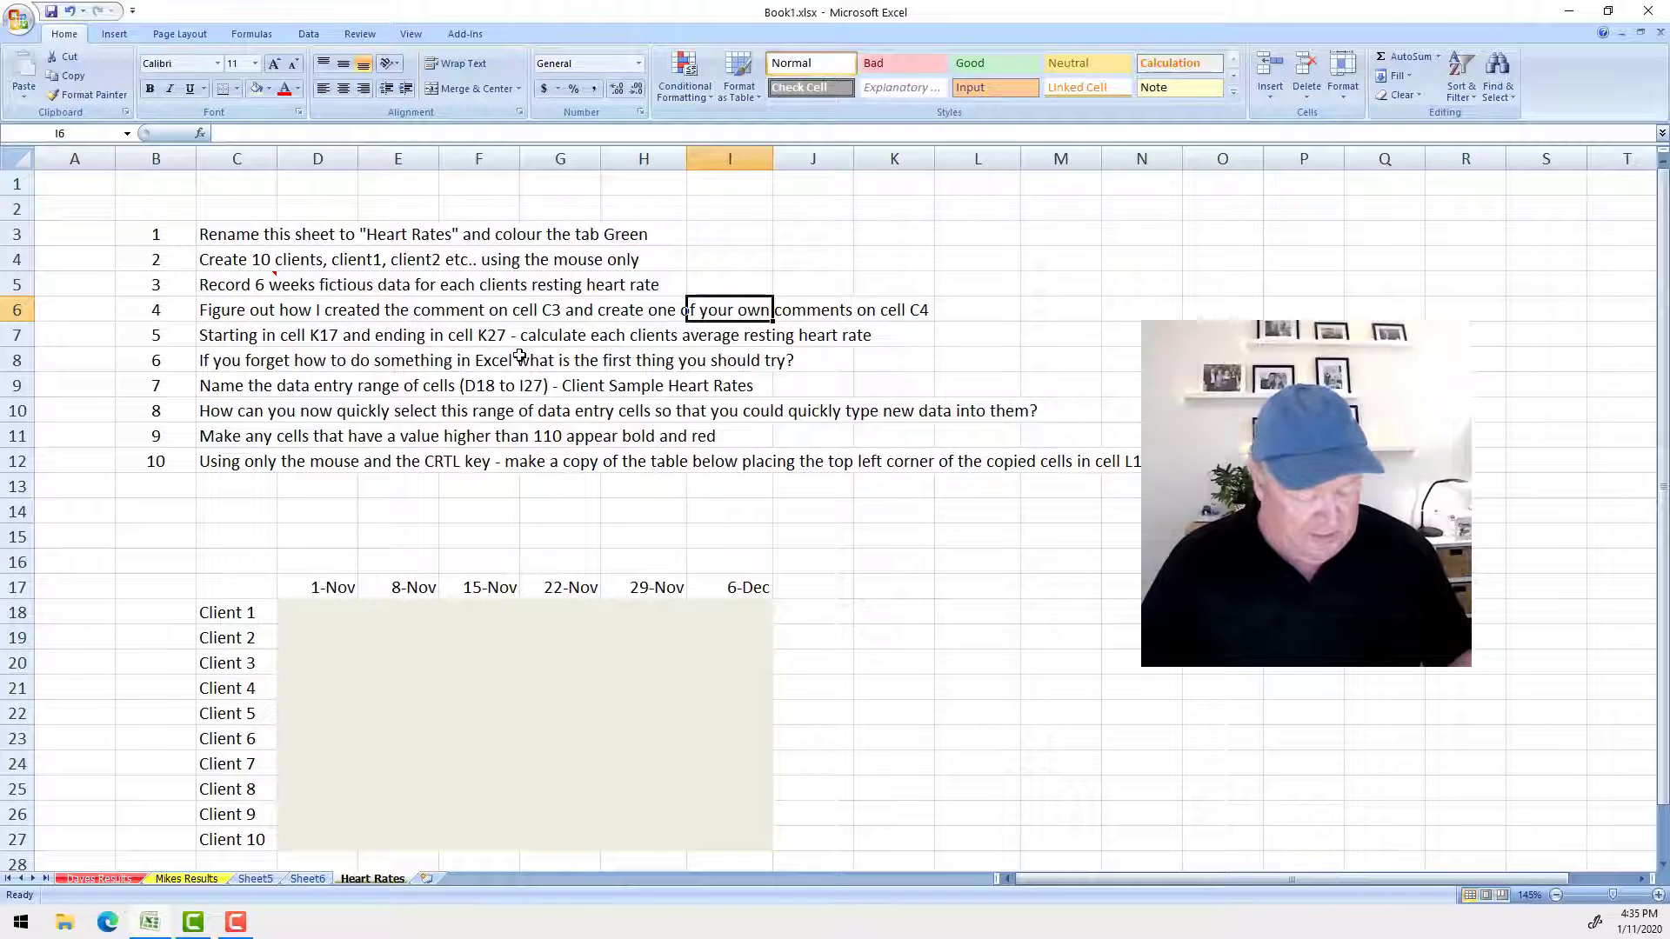
scroll(518, 358, up, 3)
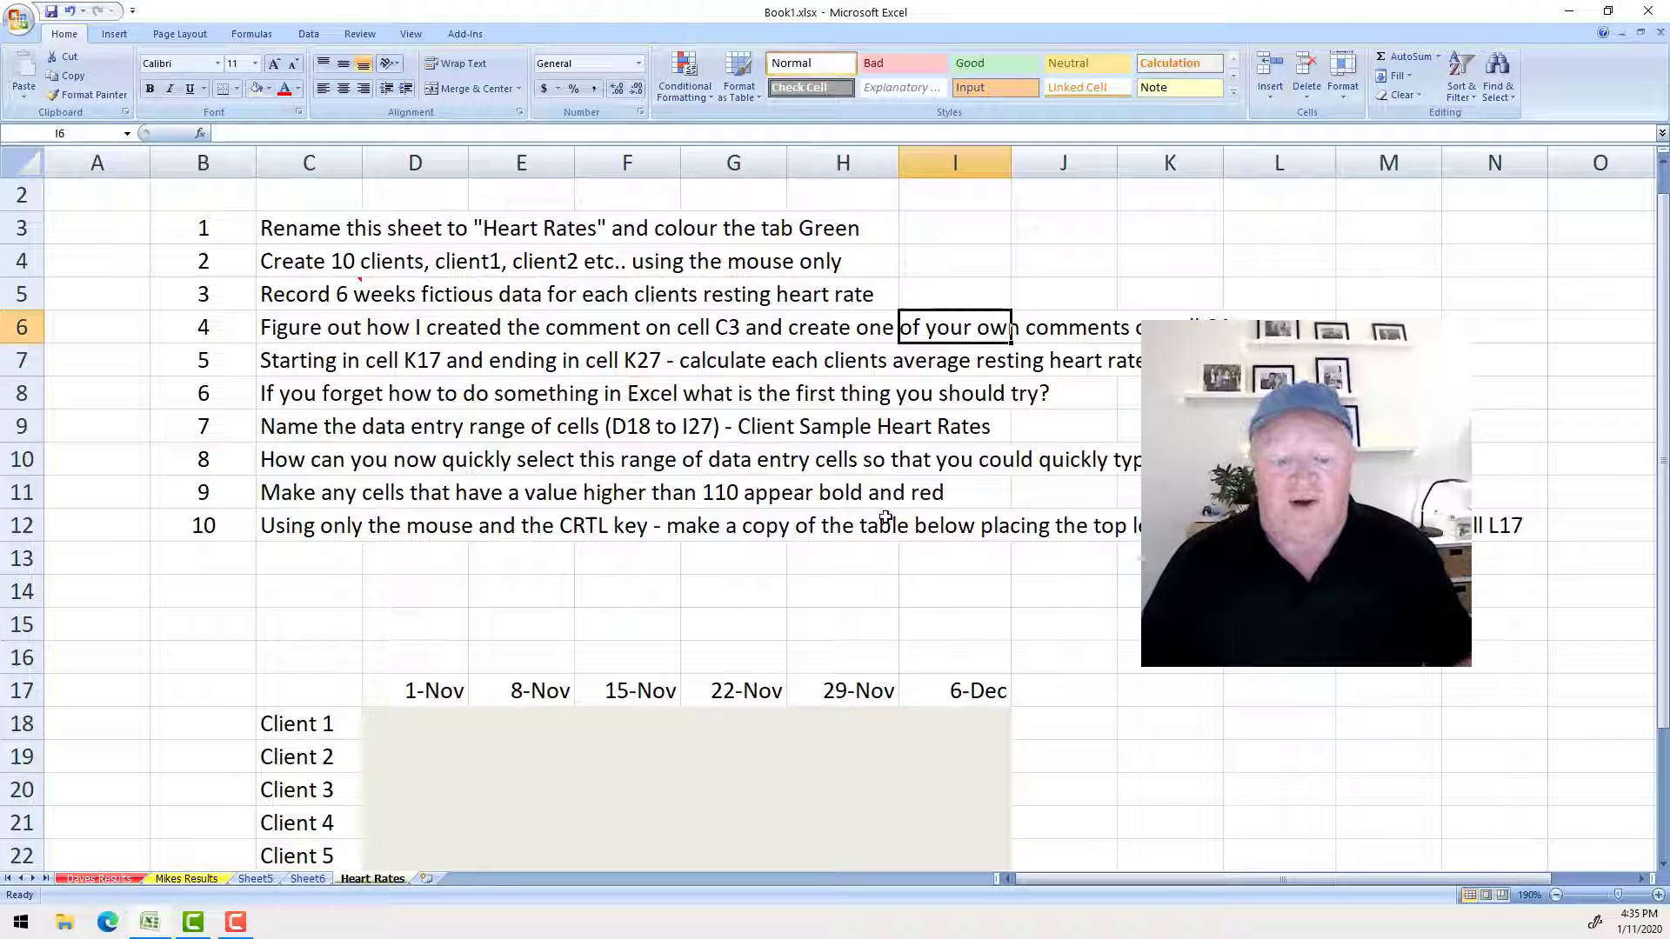
scroll(885, 519, down, 4)
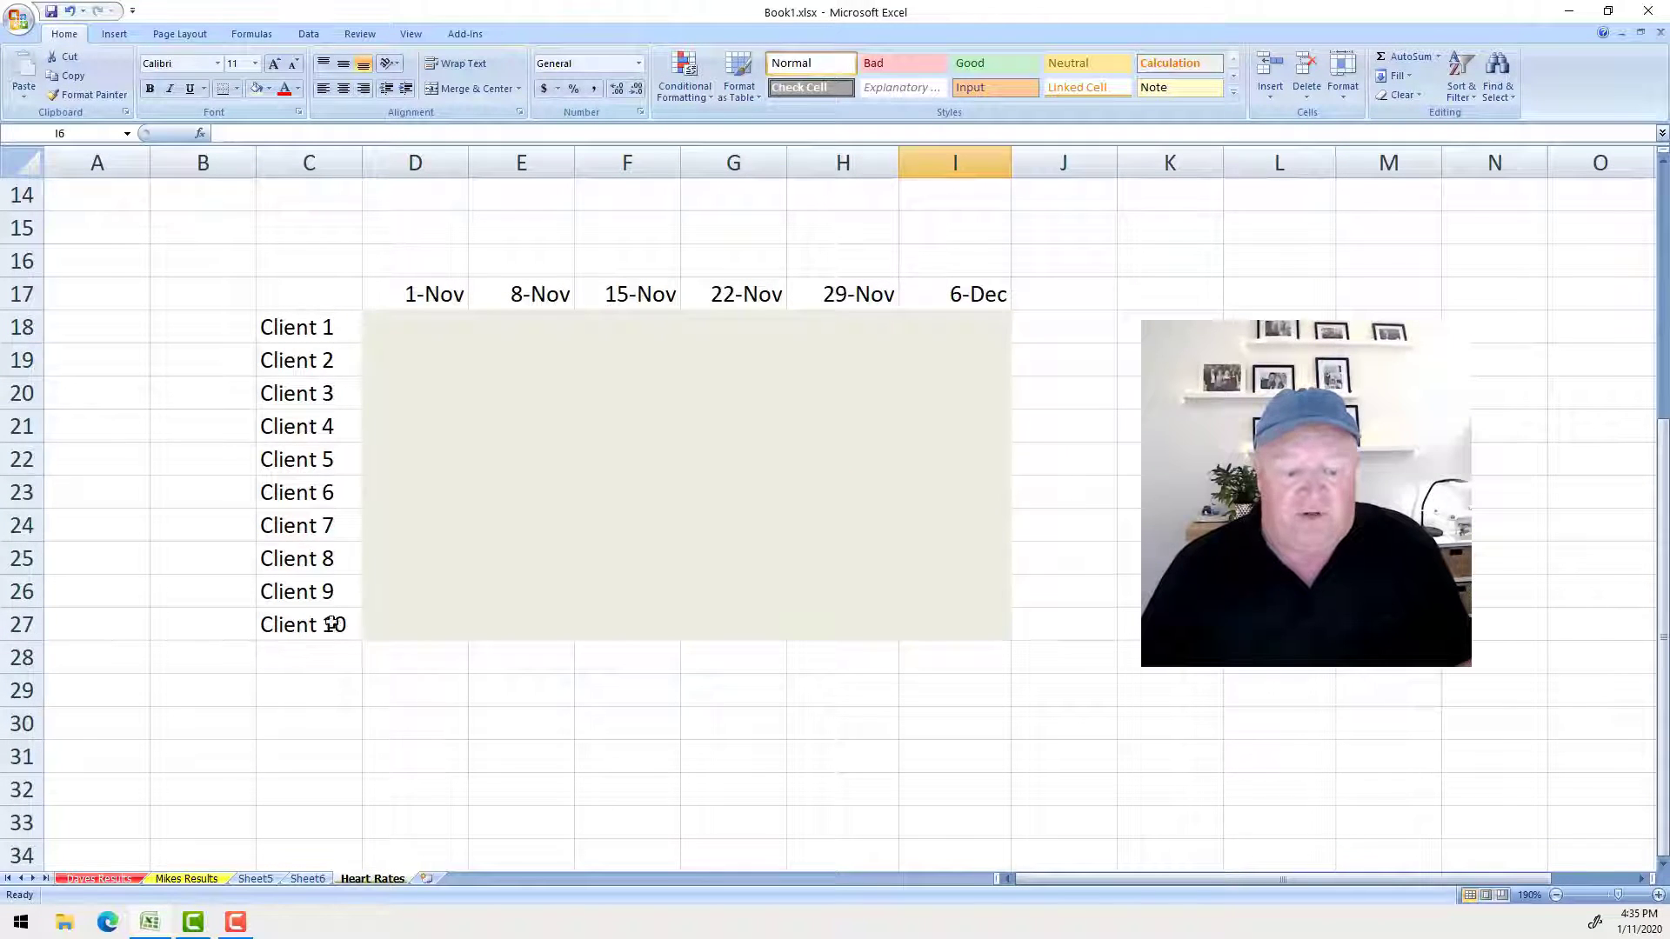
drag(430, 331, 936, 626)
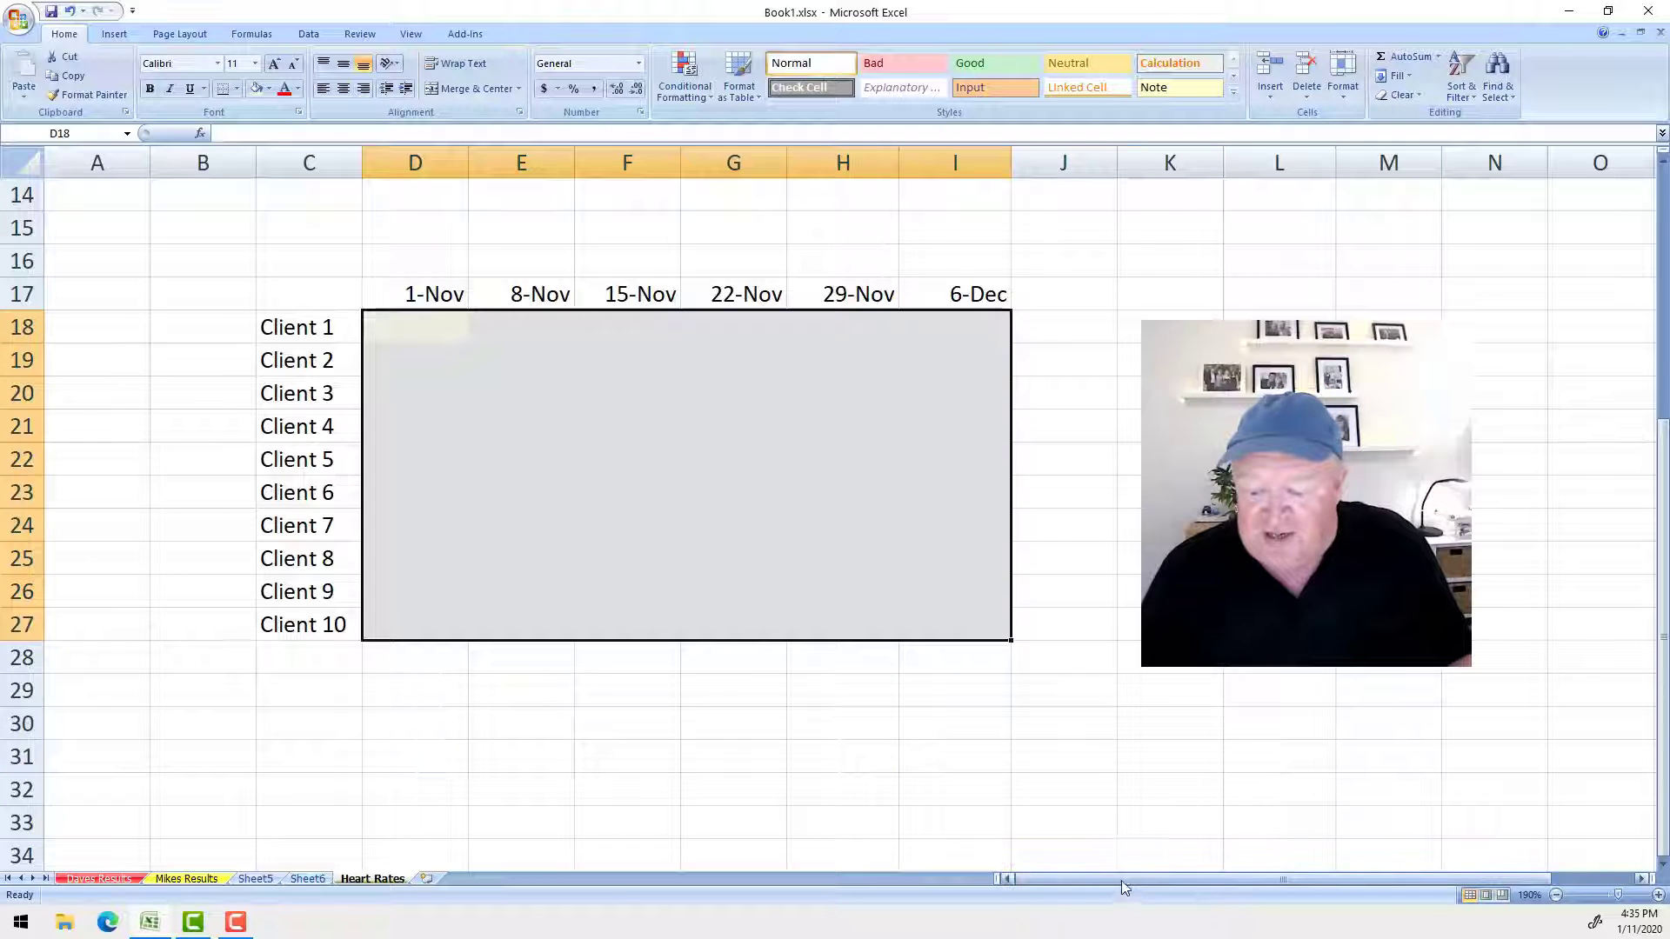
drag(1224, 879, 1305, 873)
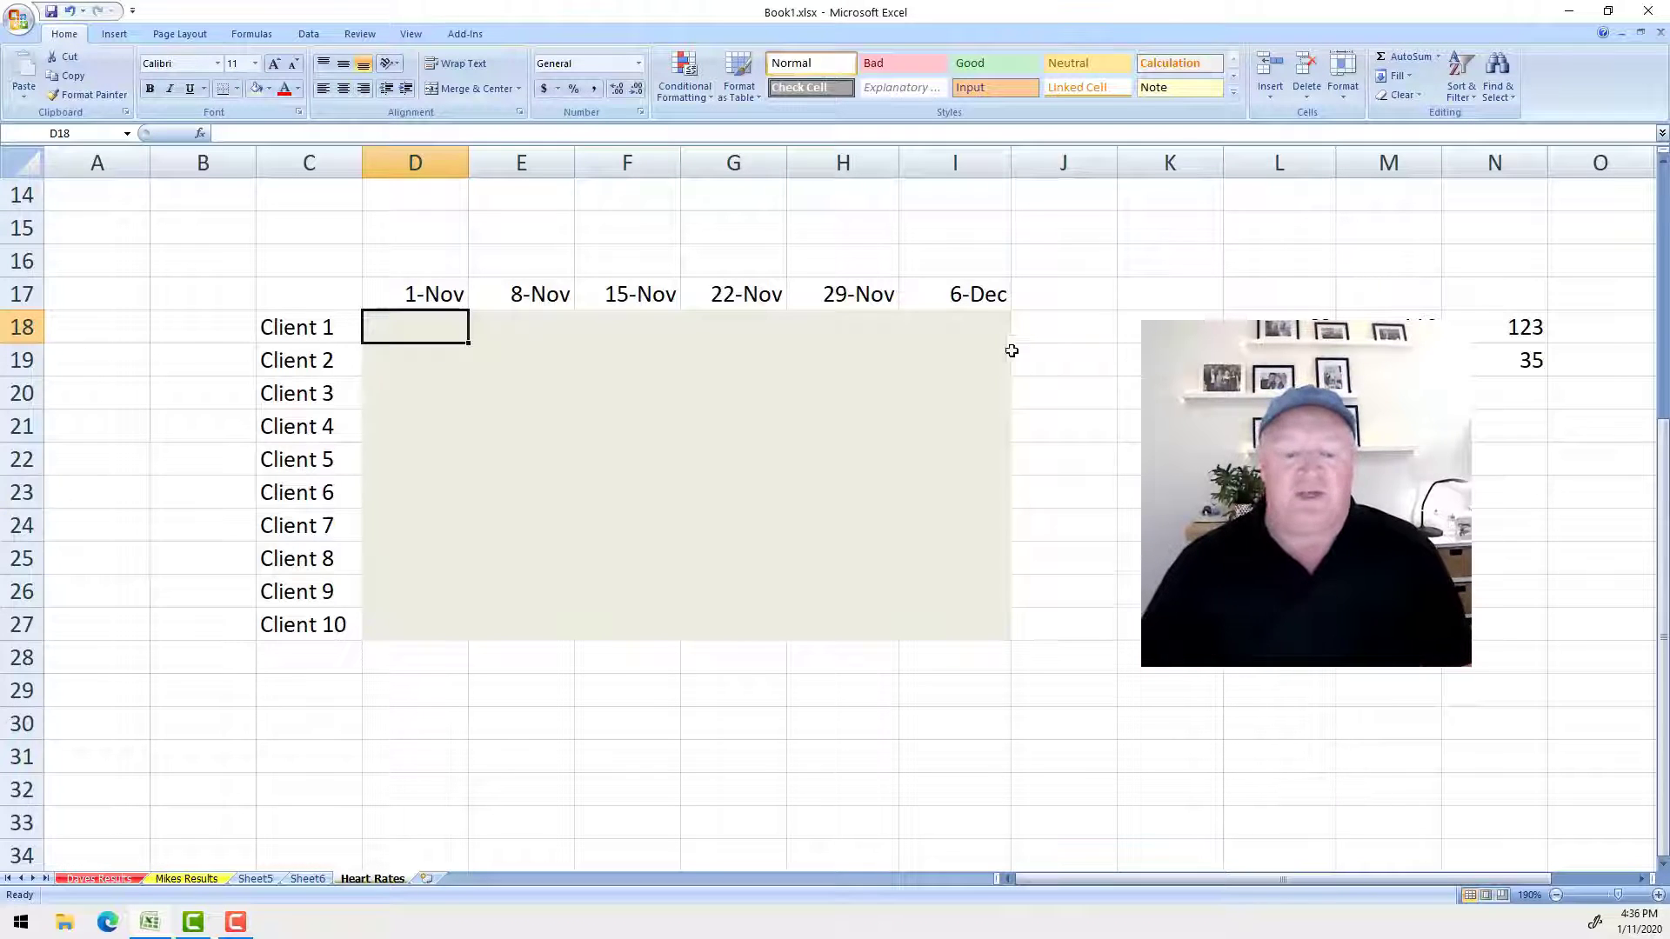
click(1129, 525)
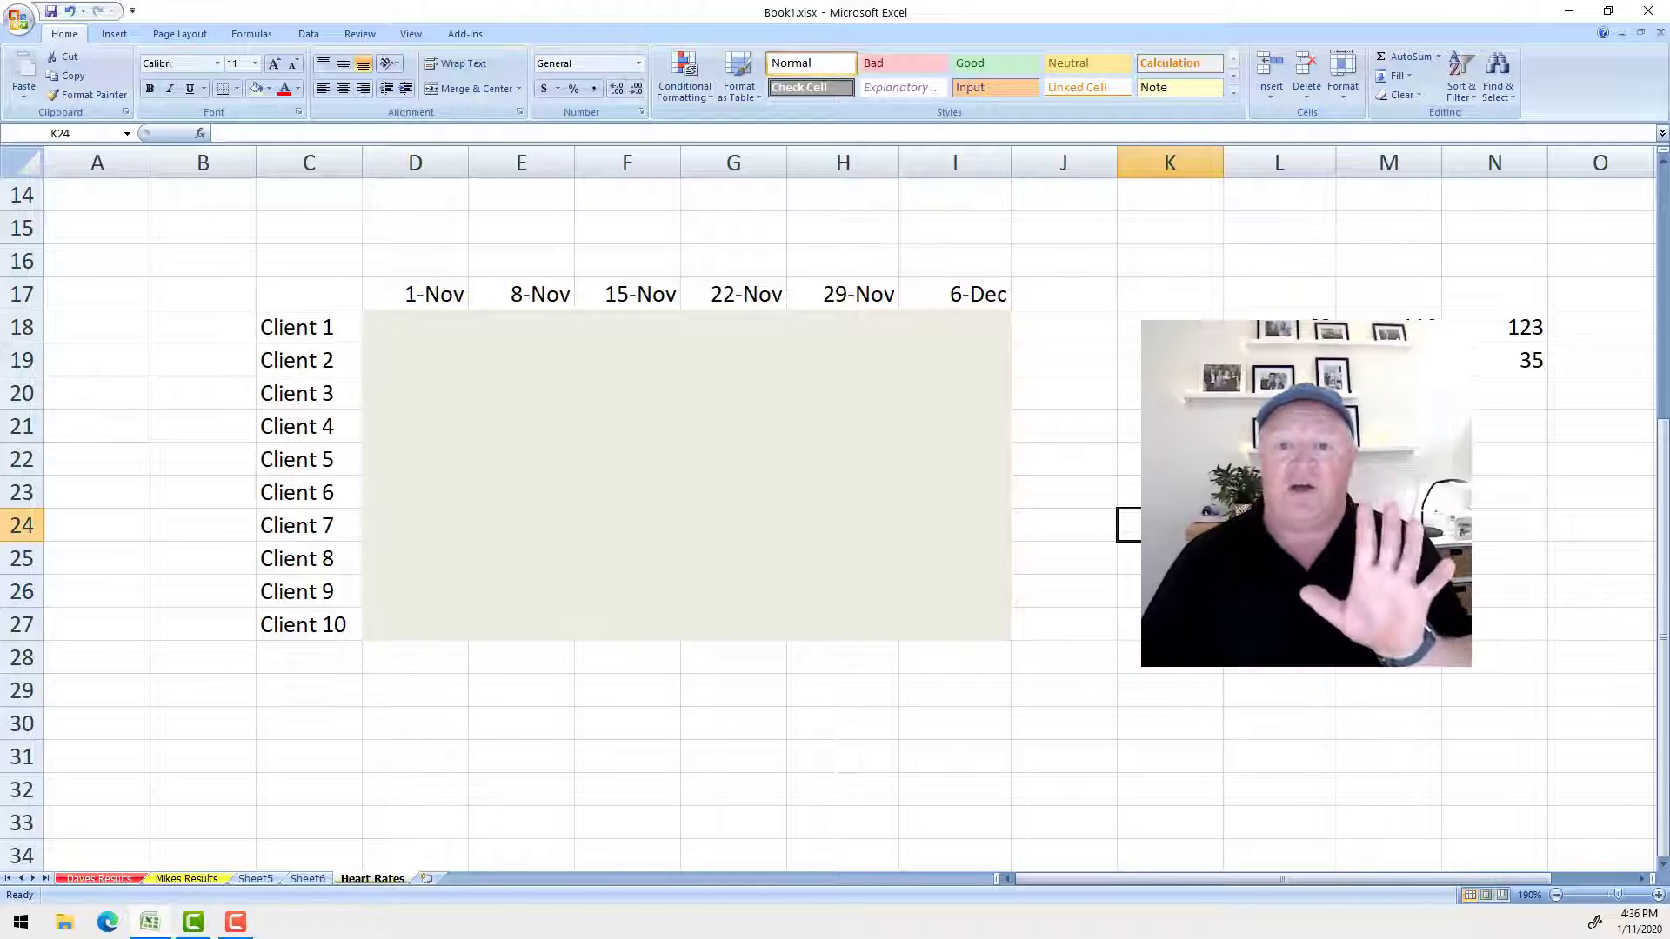
click(460, 331)
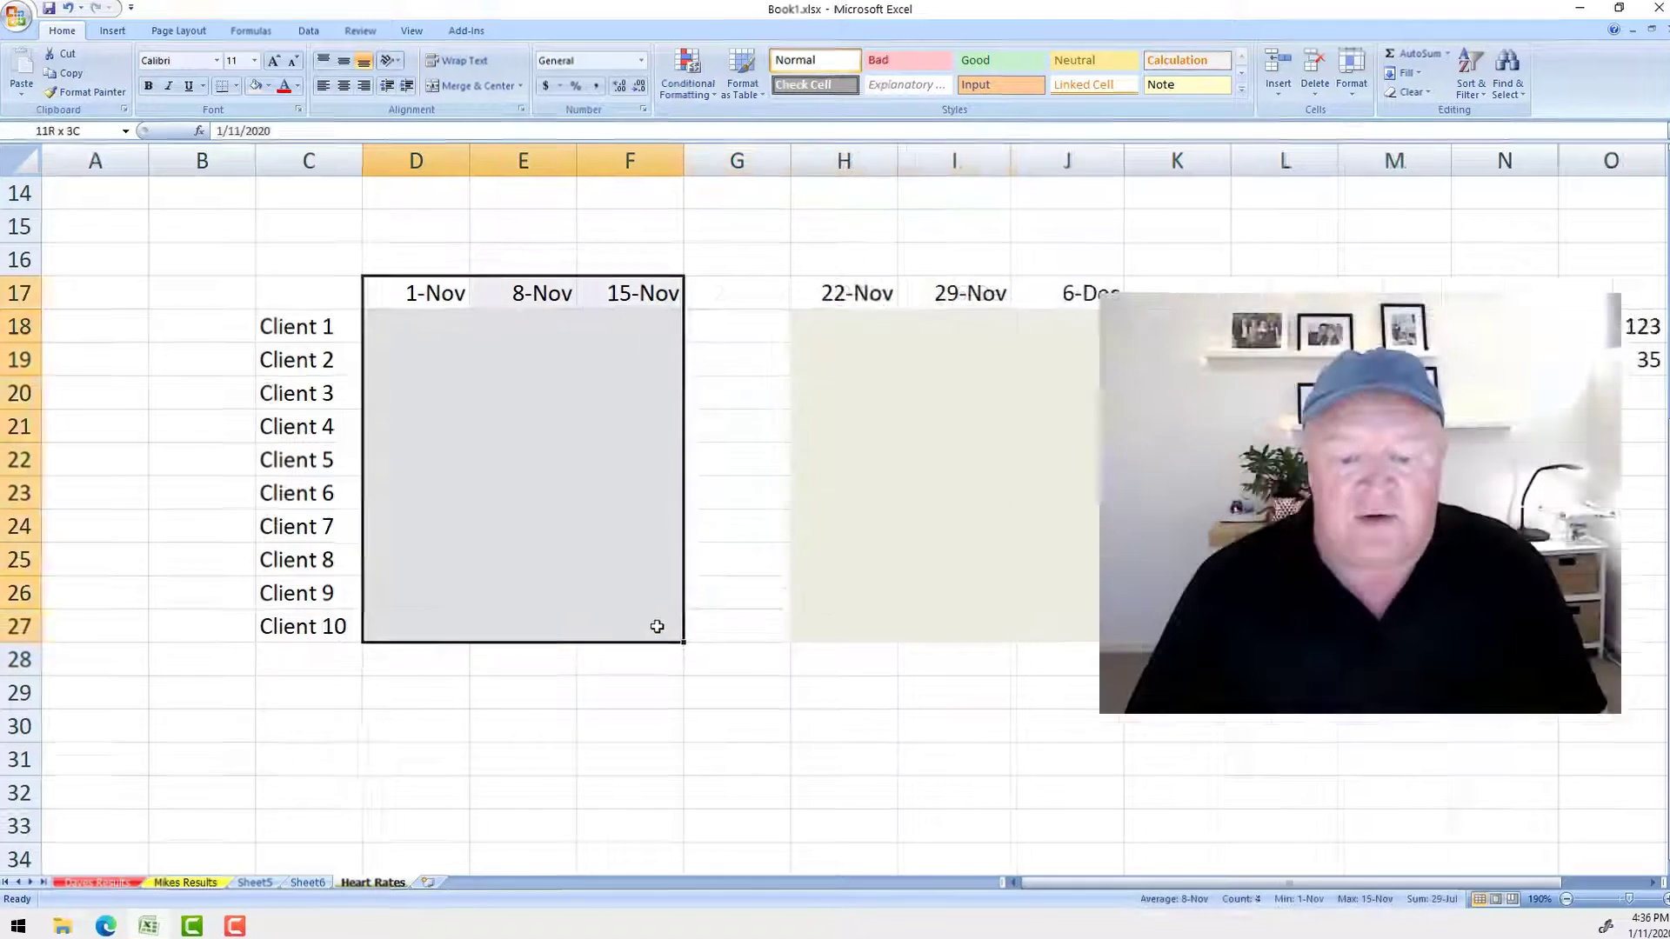
click(746, 727)
- Select D18:F27 and enter the 1-Nov readings 72, 84, 78, 56, 43, 45, 56, 76, 87 and 1200 down for Clients 1 to 10
drag(574, 238, 999, 827)
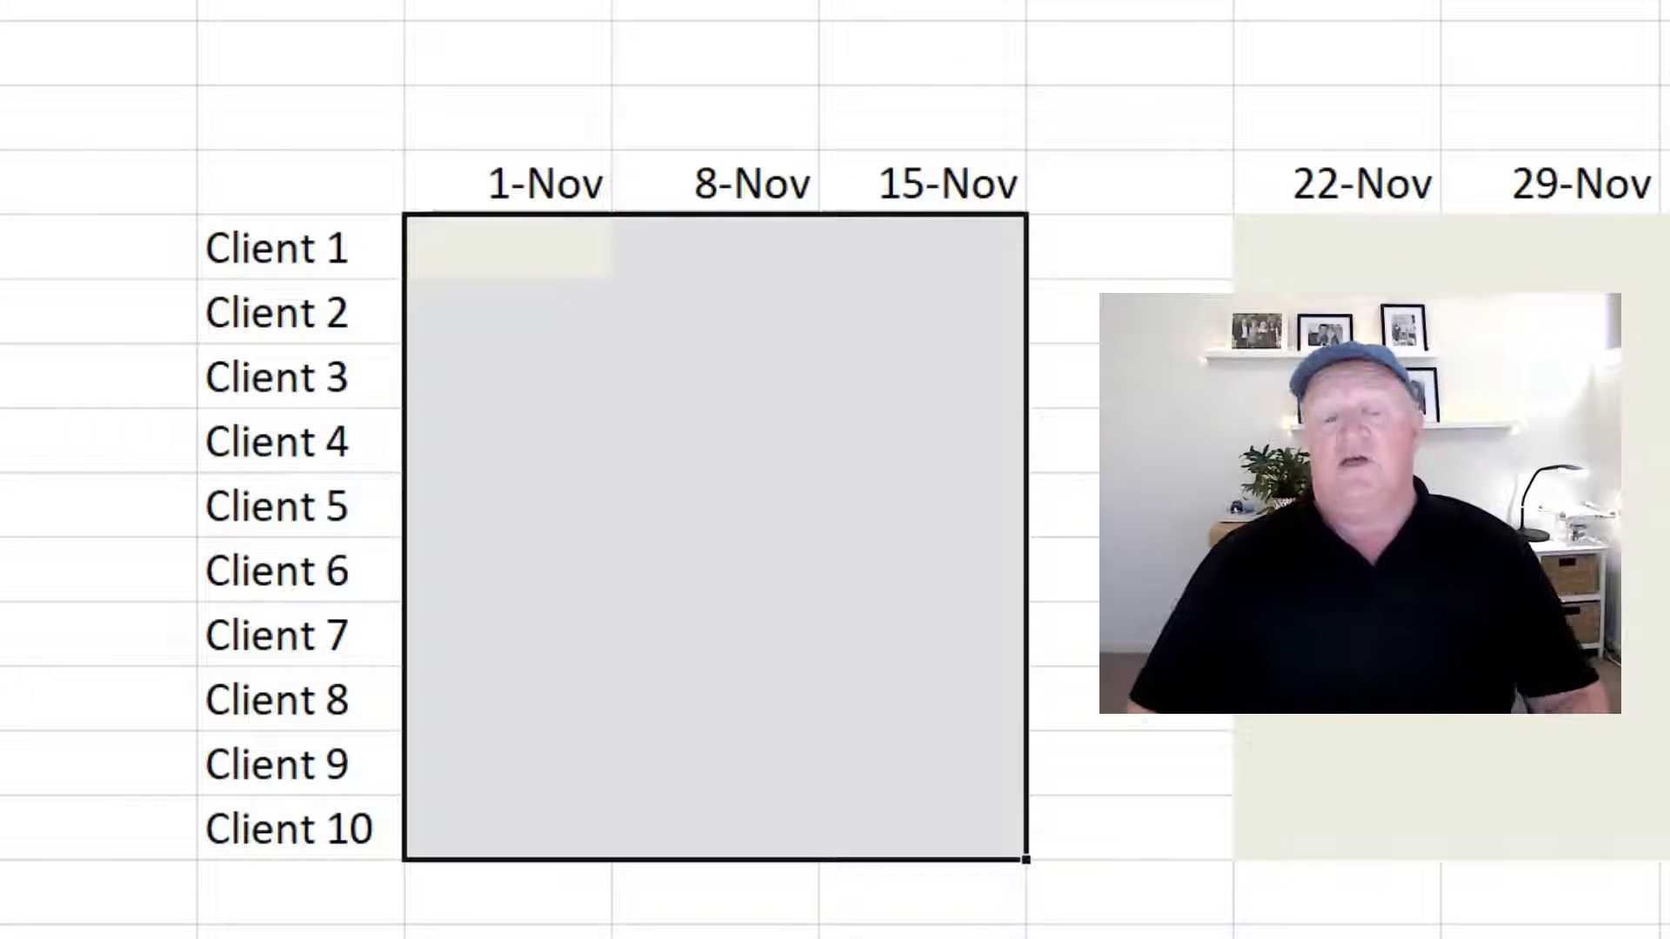
click(514, 241)
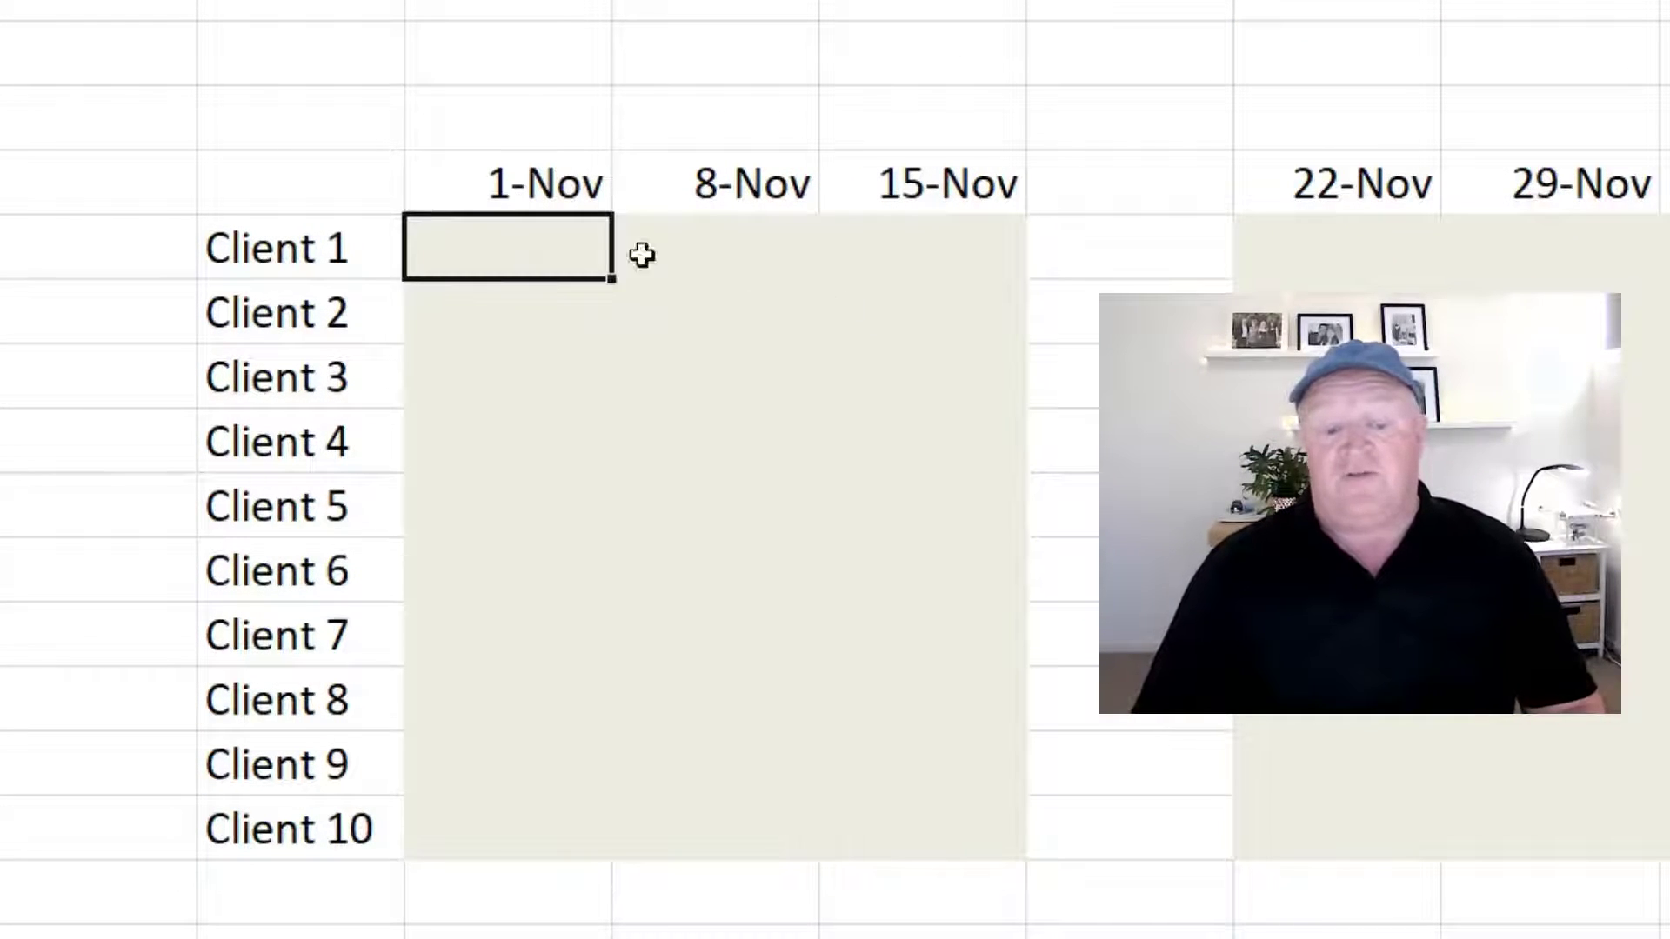
drag(517, 239, 1014, 848)
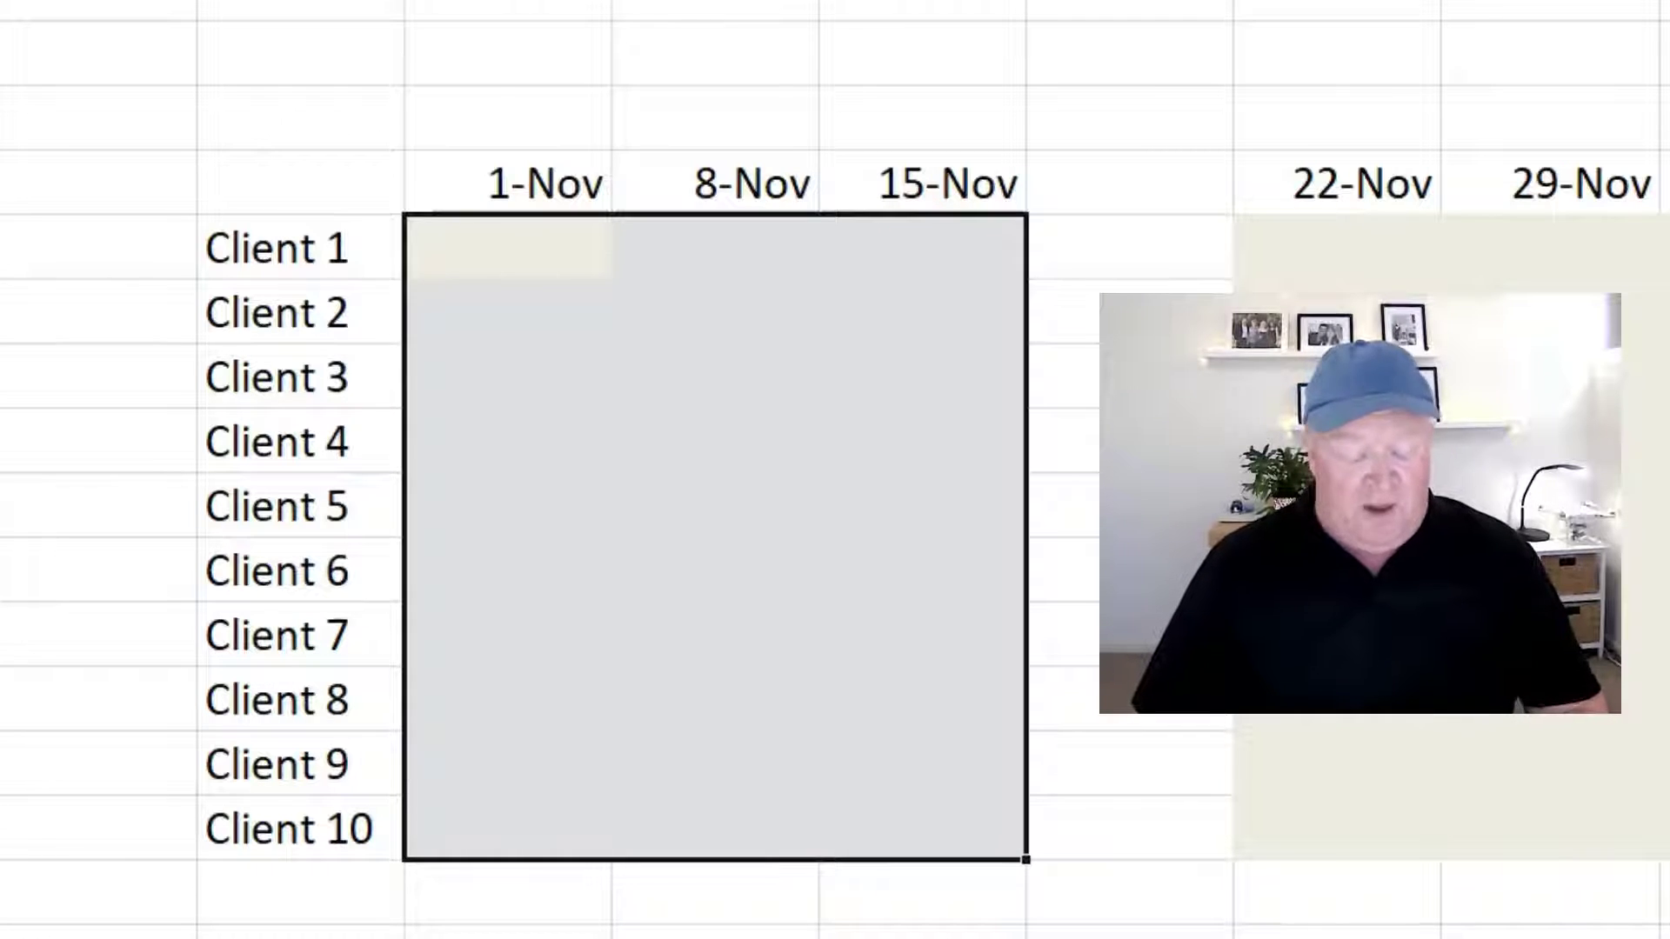
text(72)
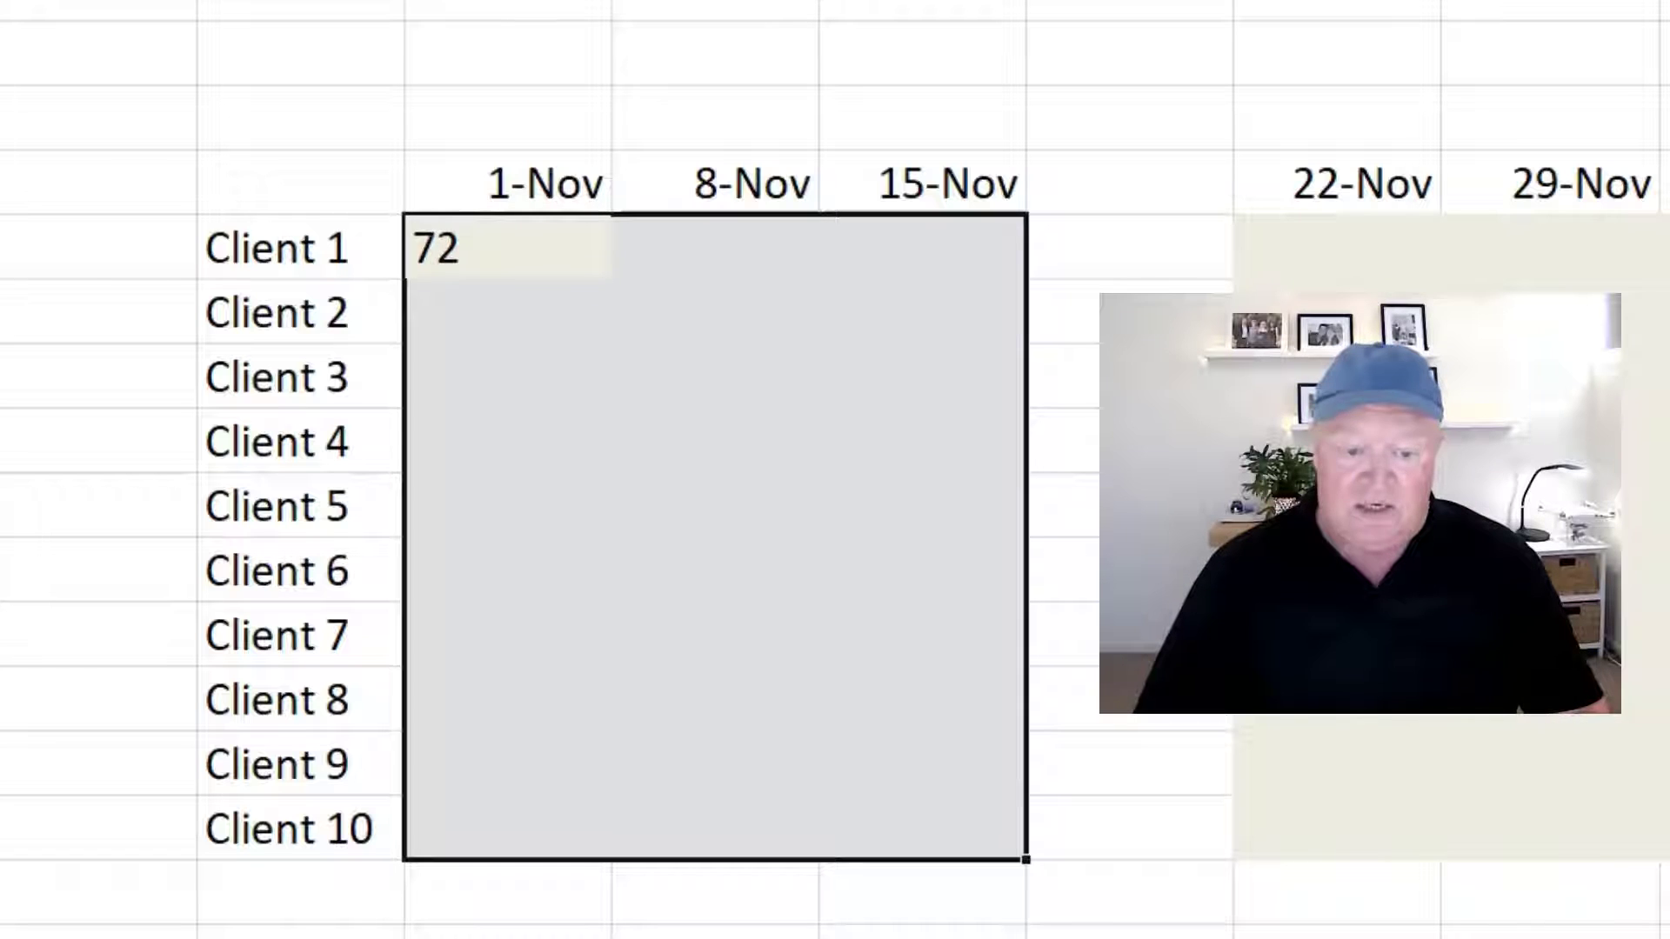
key(Return)
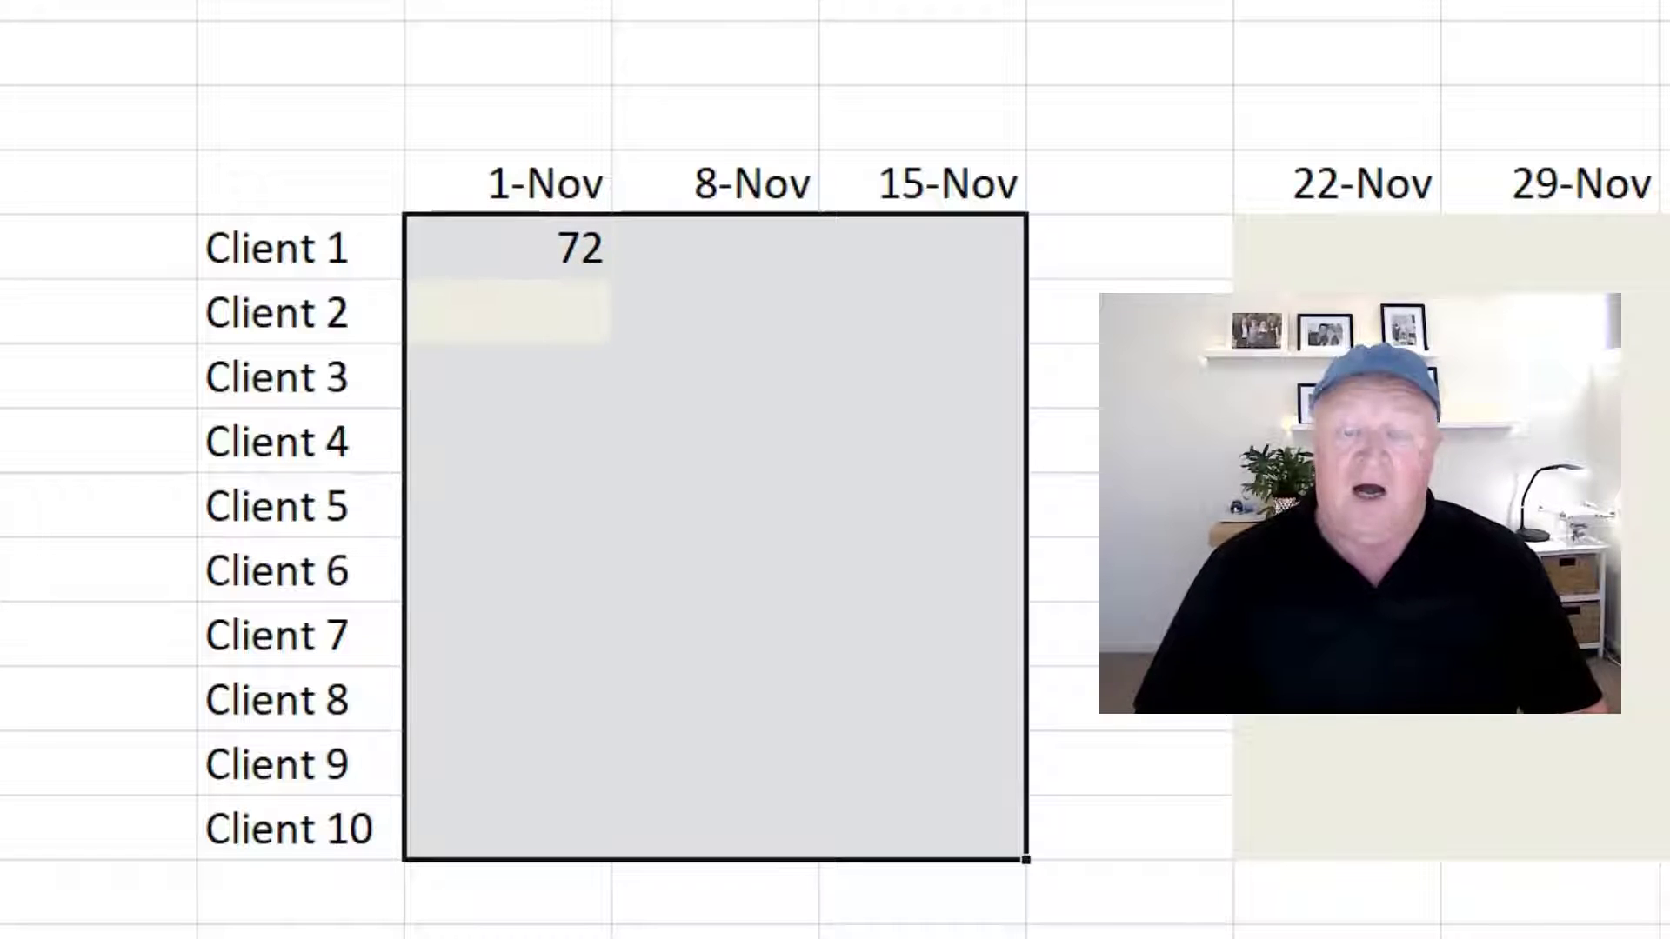
text(84)
key(Return)
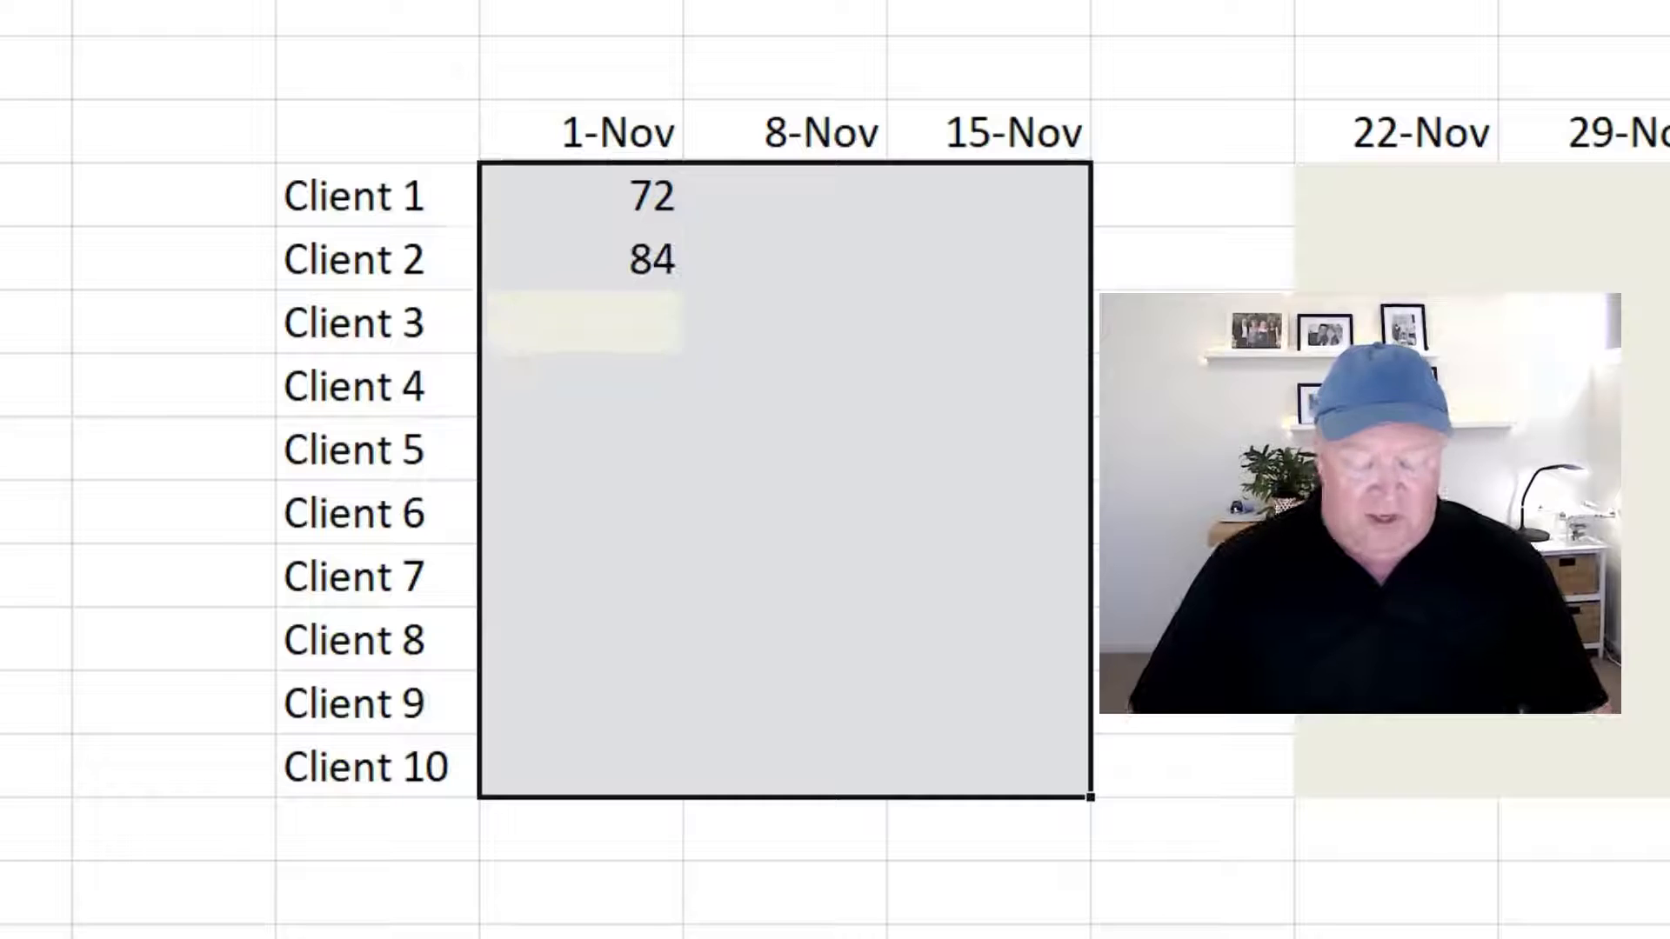
text(78 56 43 45 56 76 8)
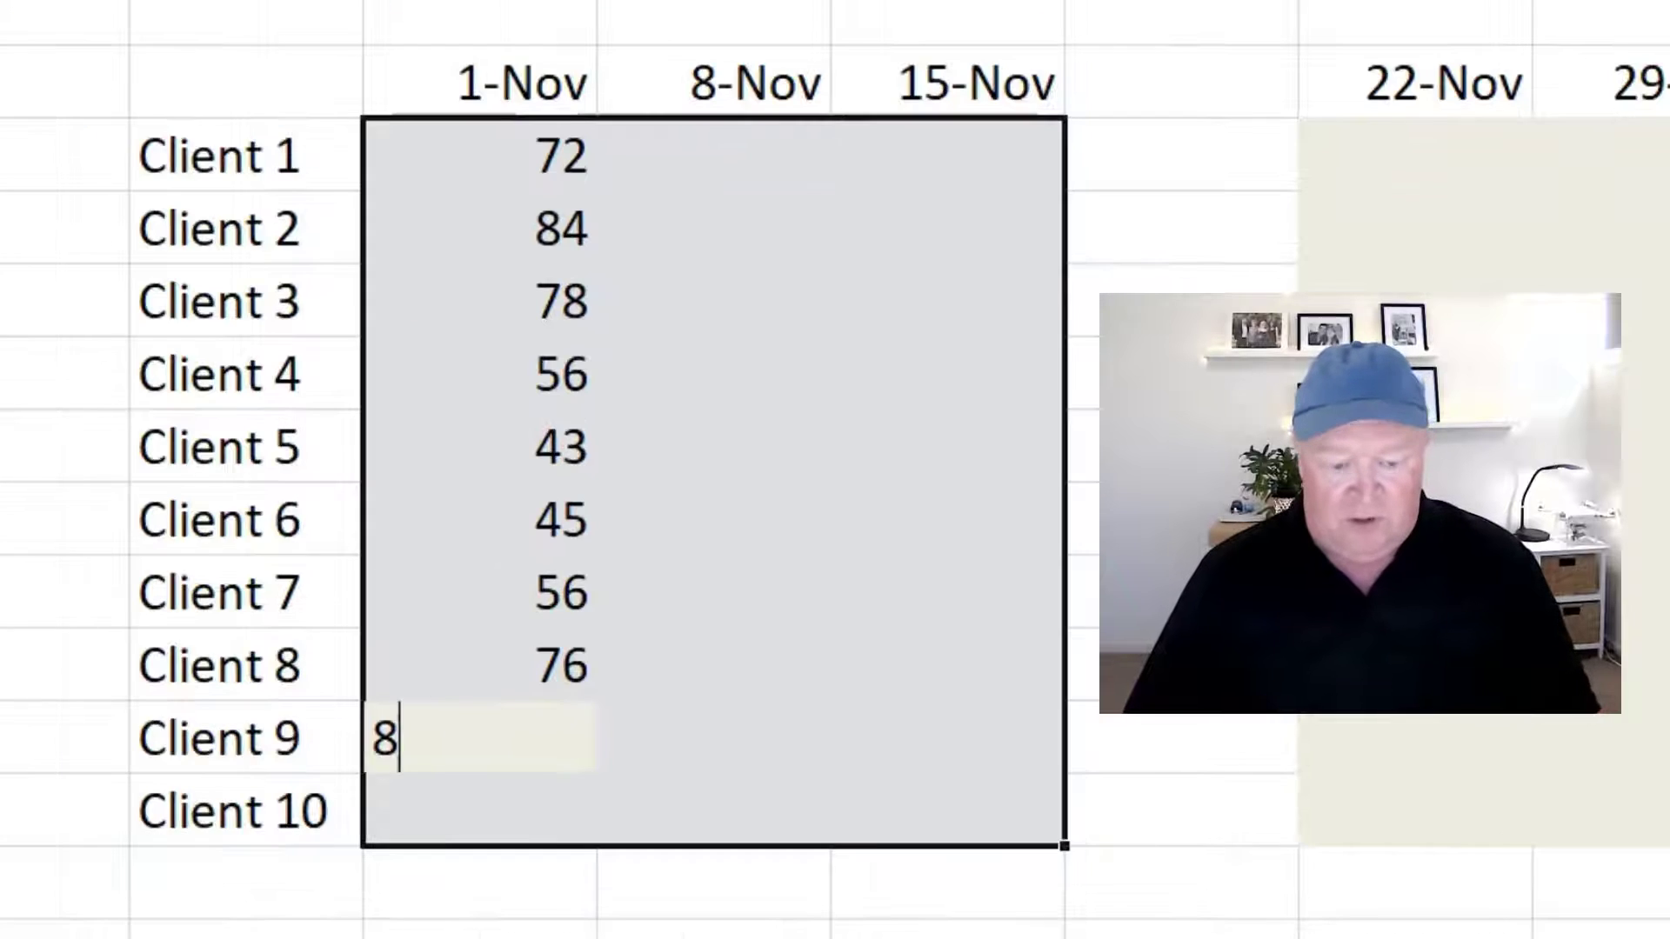
text(7)
key(Return)
text(12)
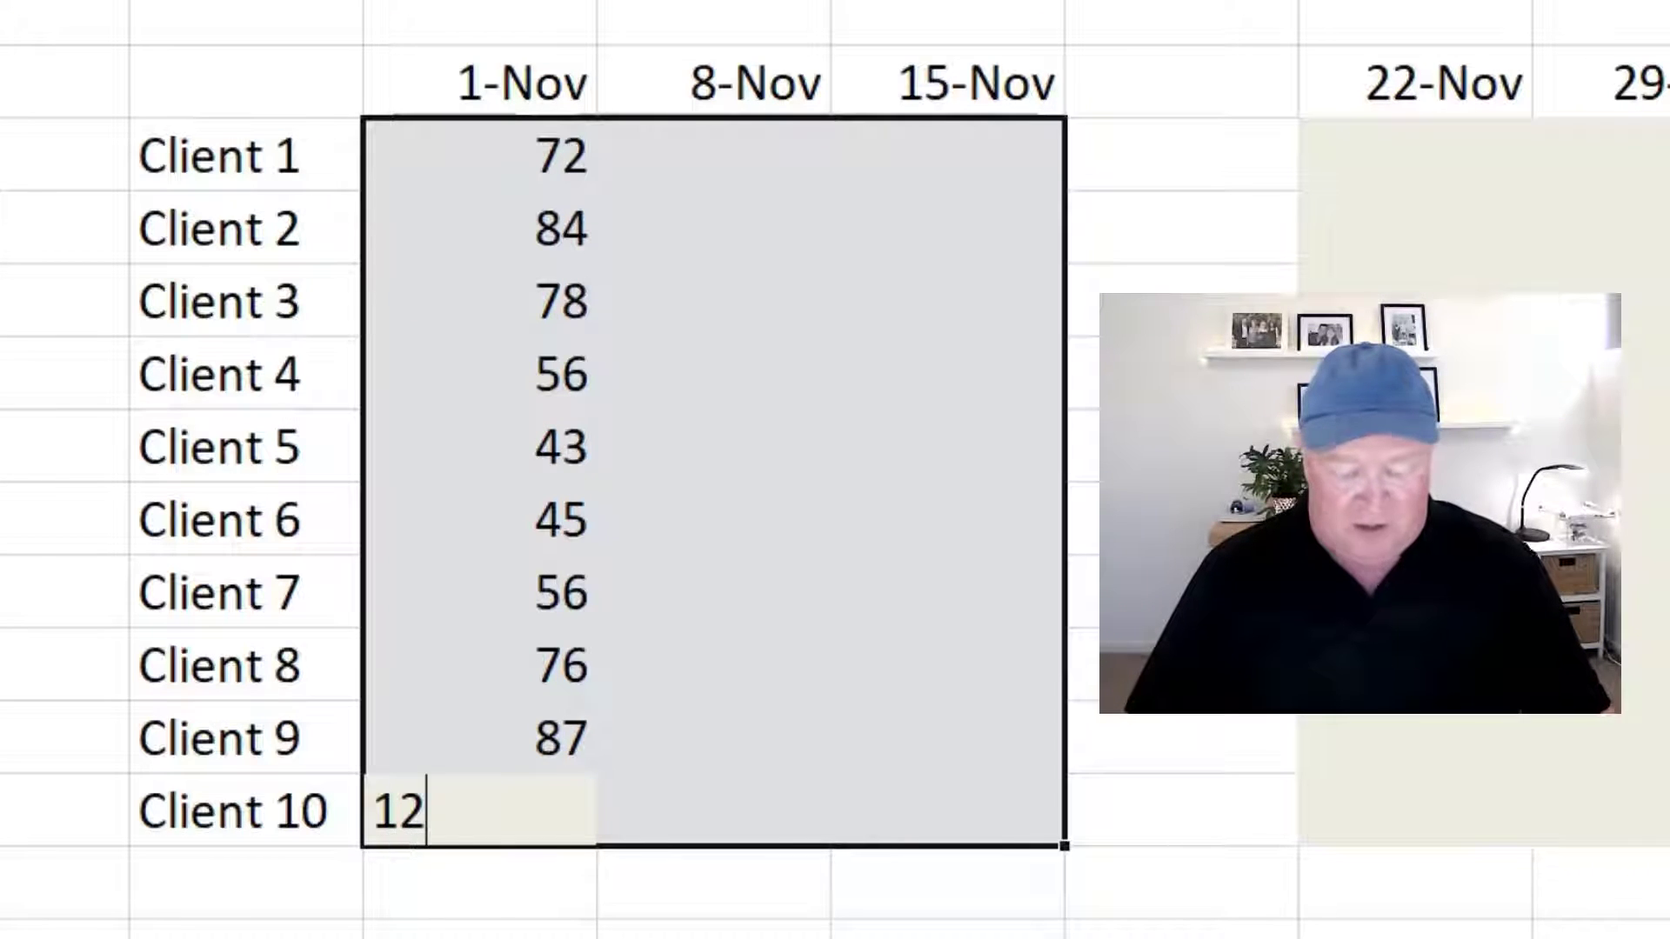
text(00)
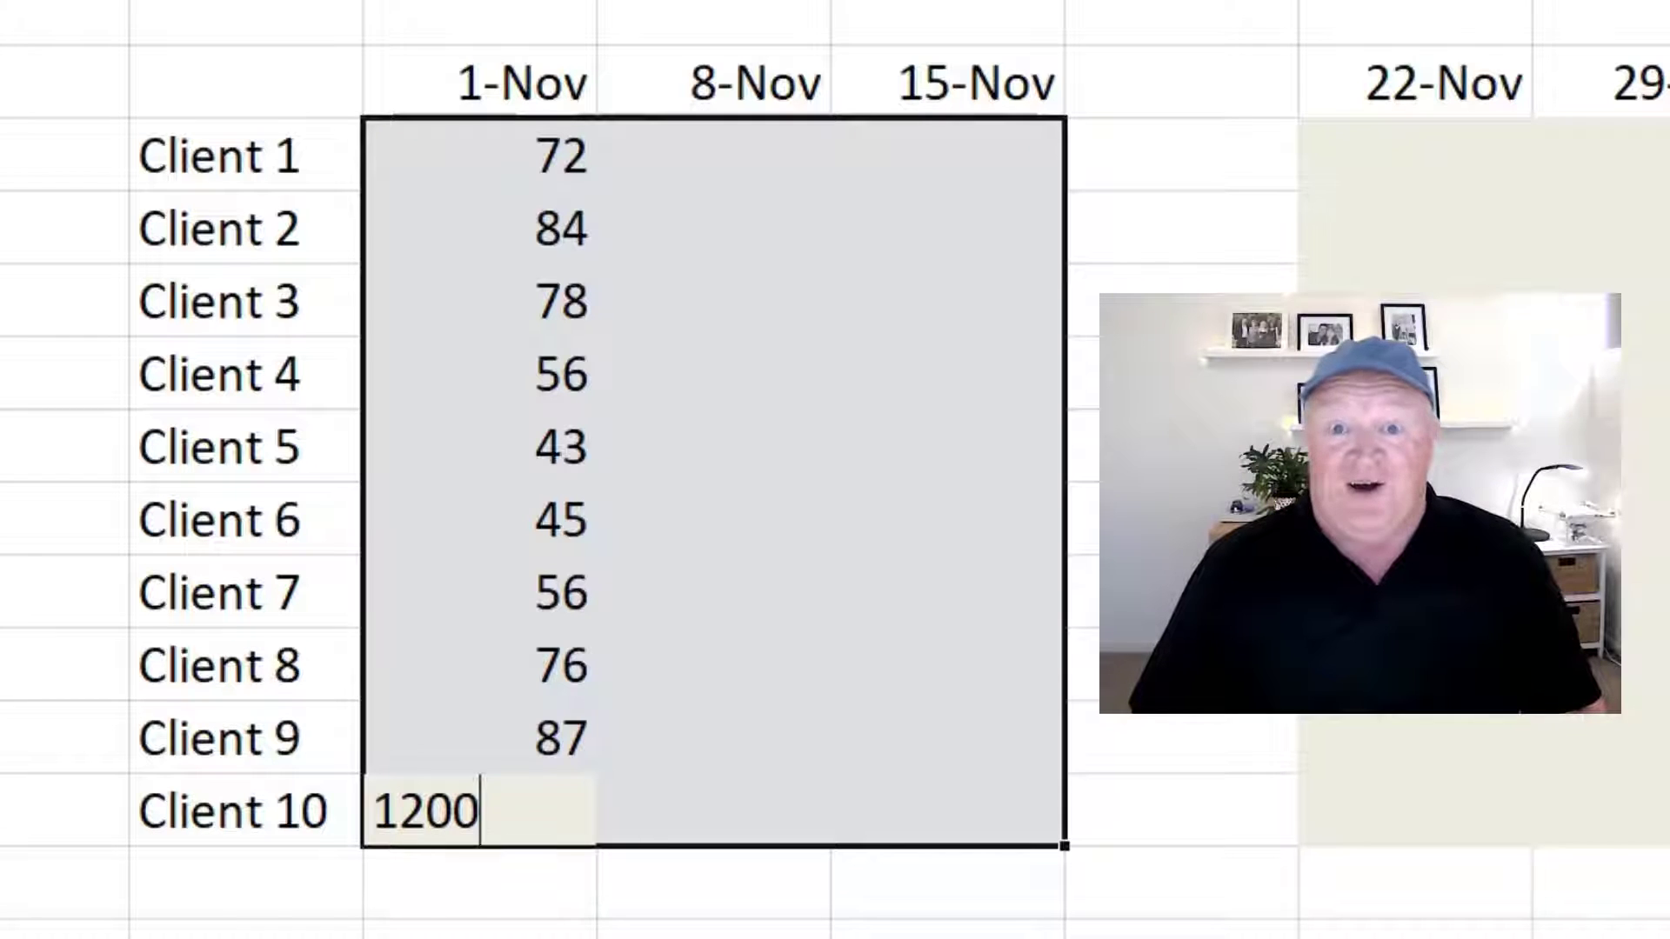
key(Return)
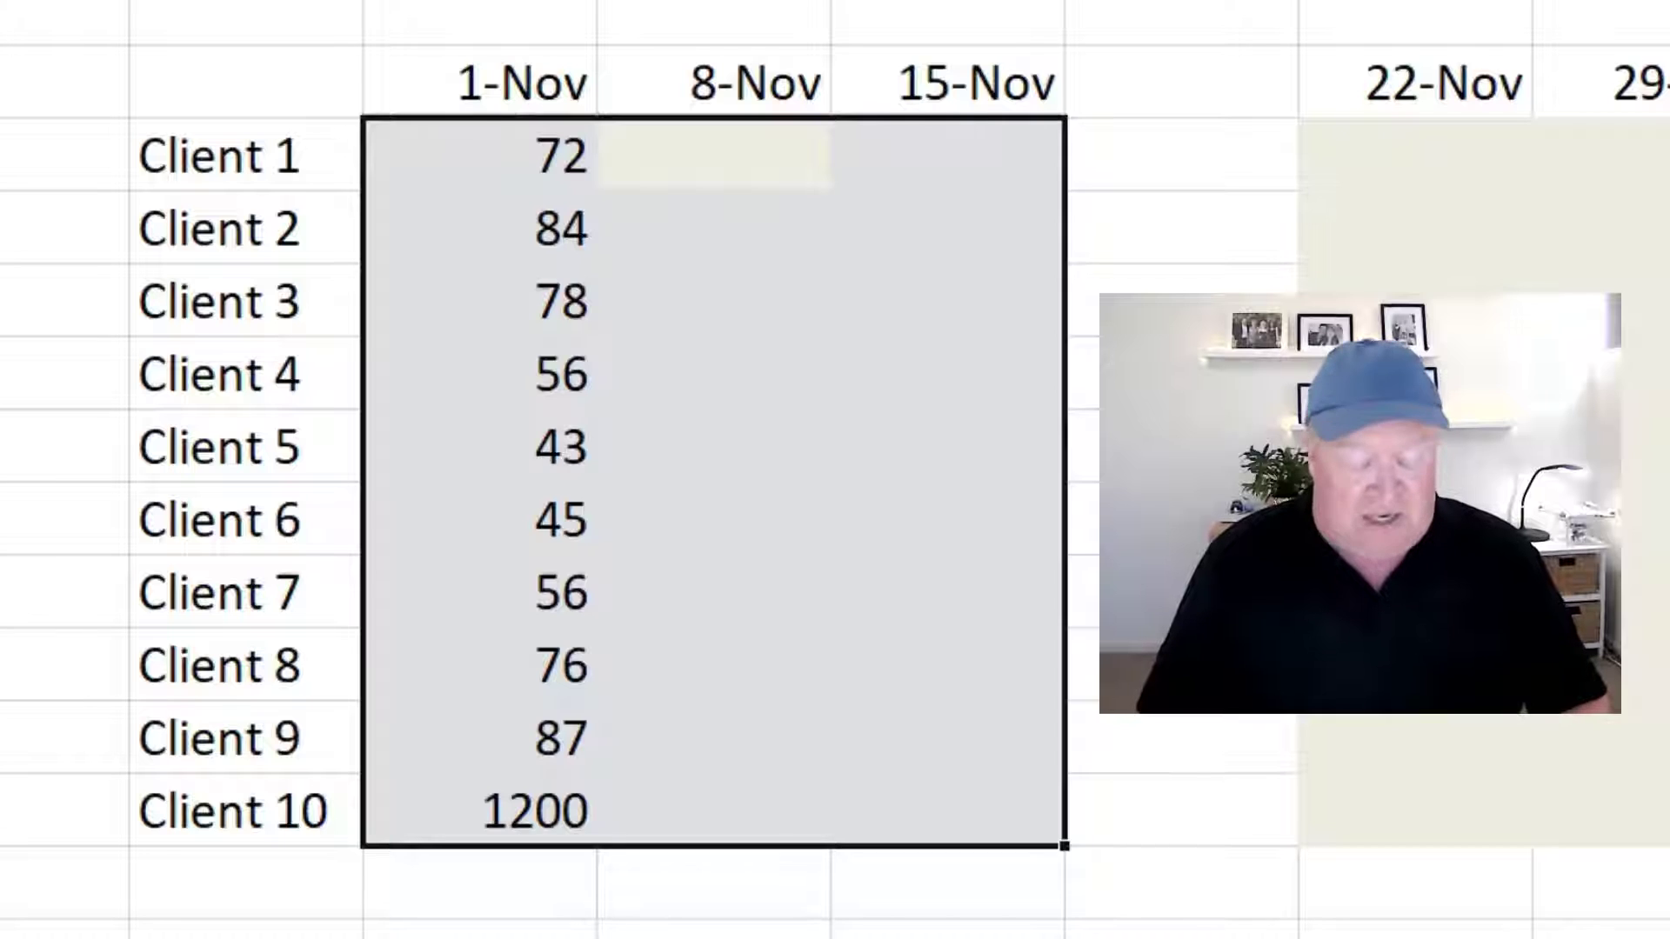
- Enter the 8-Nov readings: 324, 45, 34, 3 and 43 for Clients 1 to 5, 4 for Clients 6 to 9, and 400 for Client 10
text(324)
key(Return)
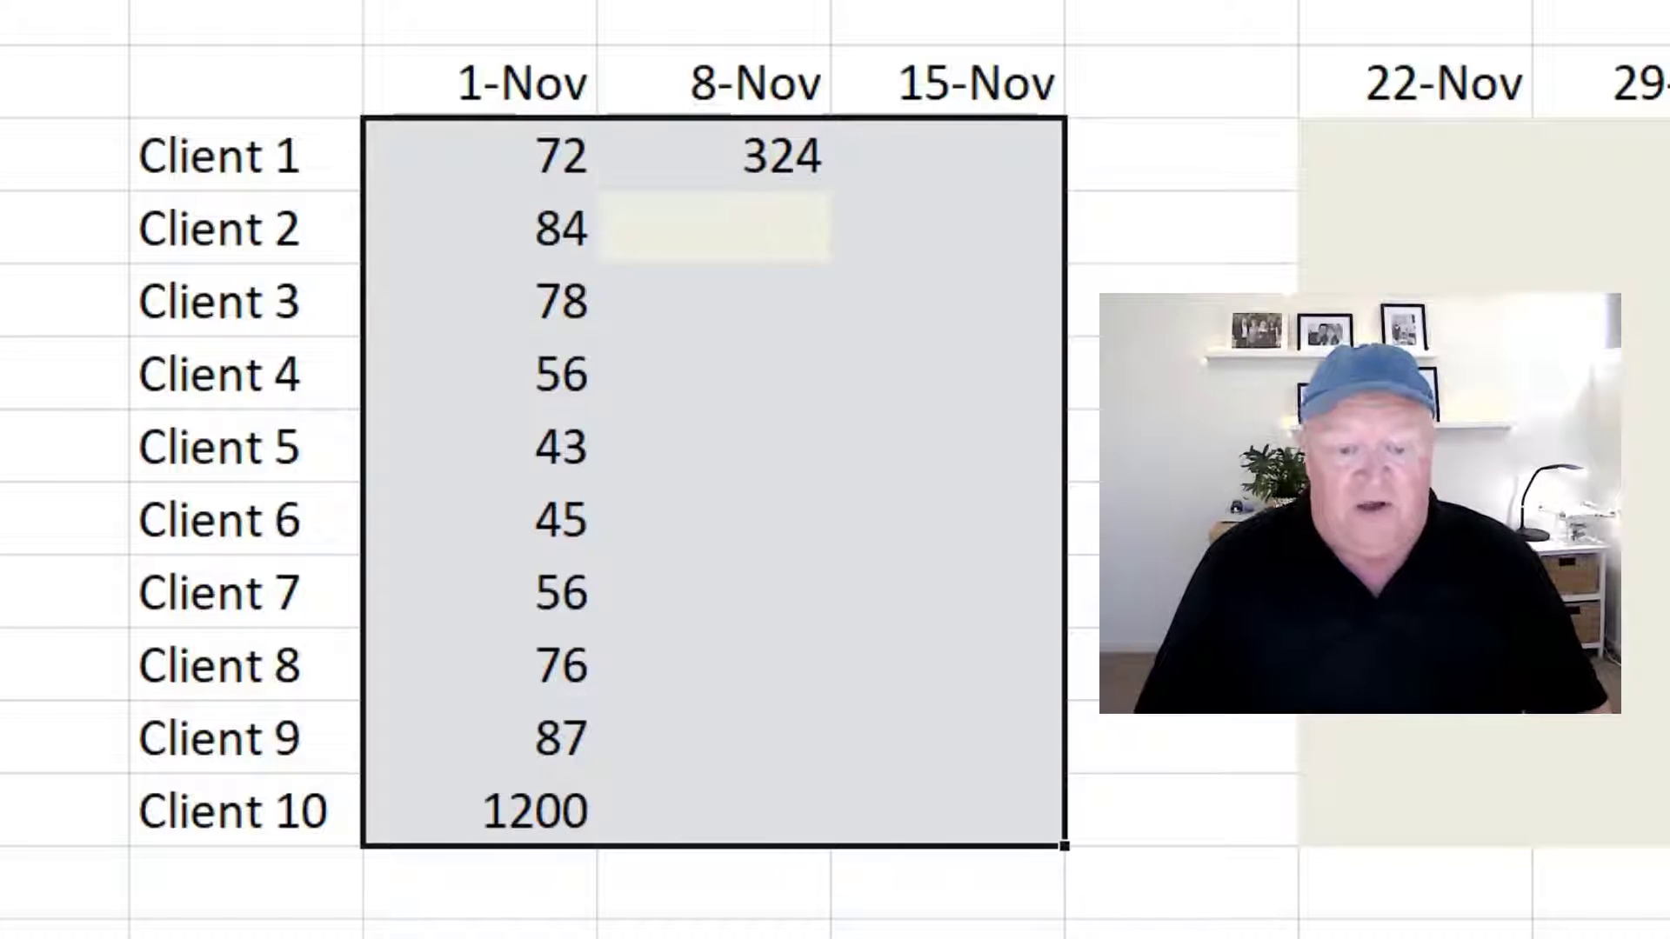
text(45)
key(Return)
text(34)
key(Return)
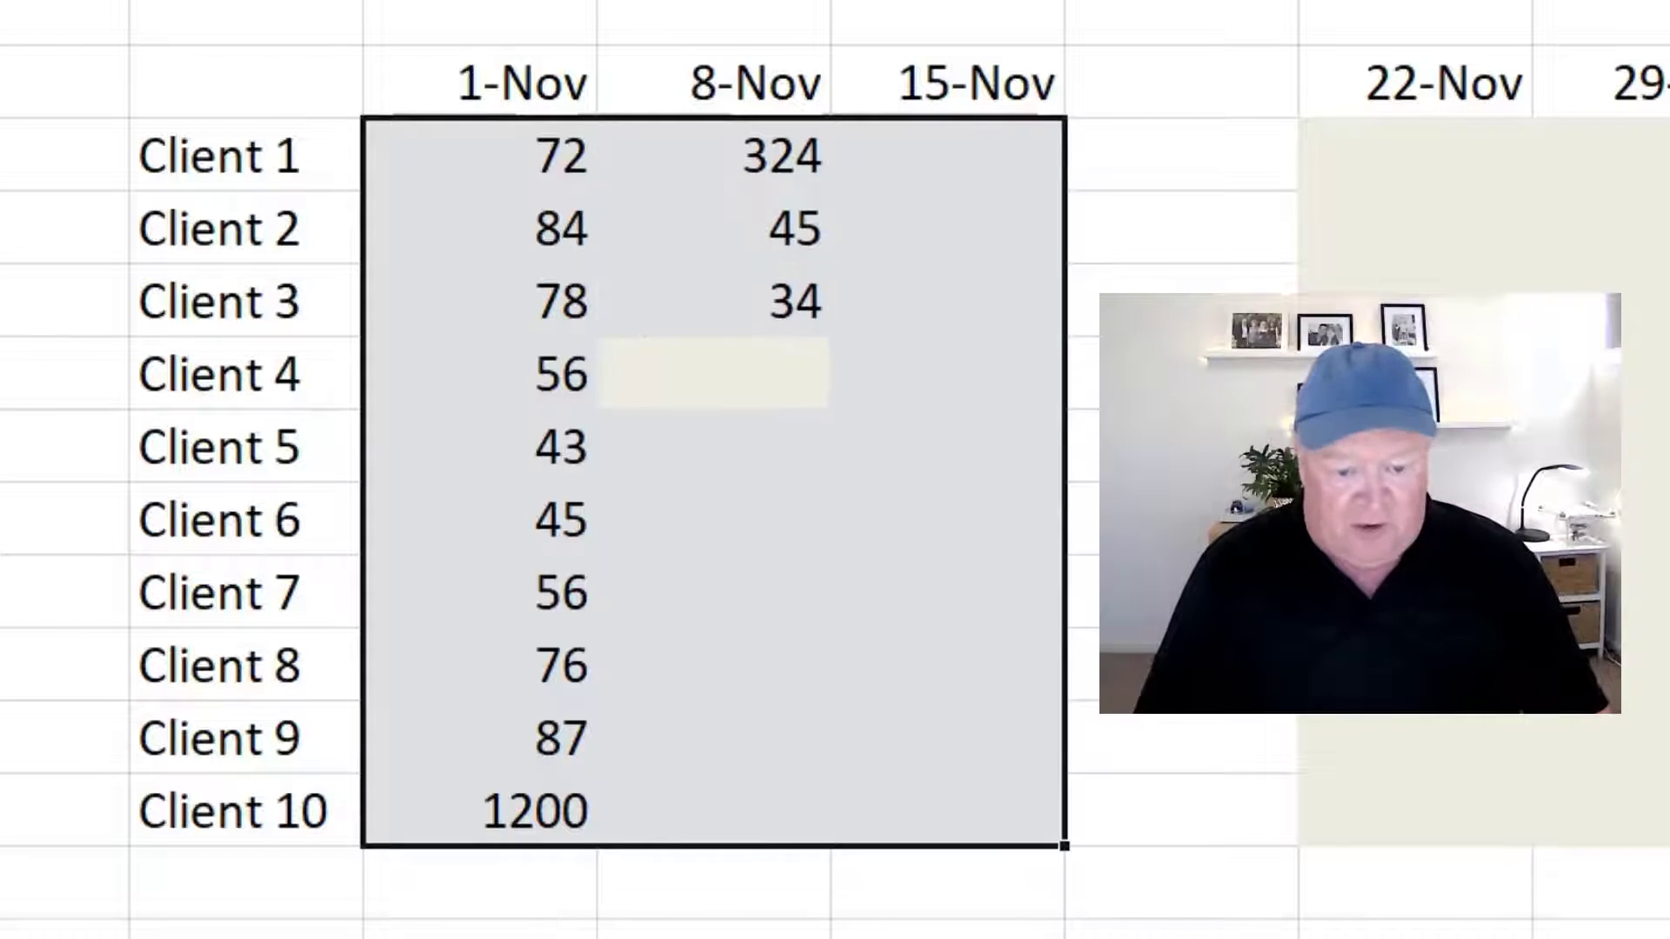
text(3)
key(Return)
text(43)
key(Return)
text(4)
key(Return)
text(4)
key(Return)
text(4)
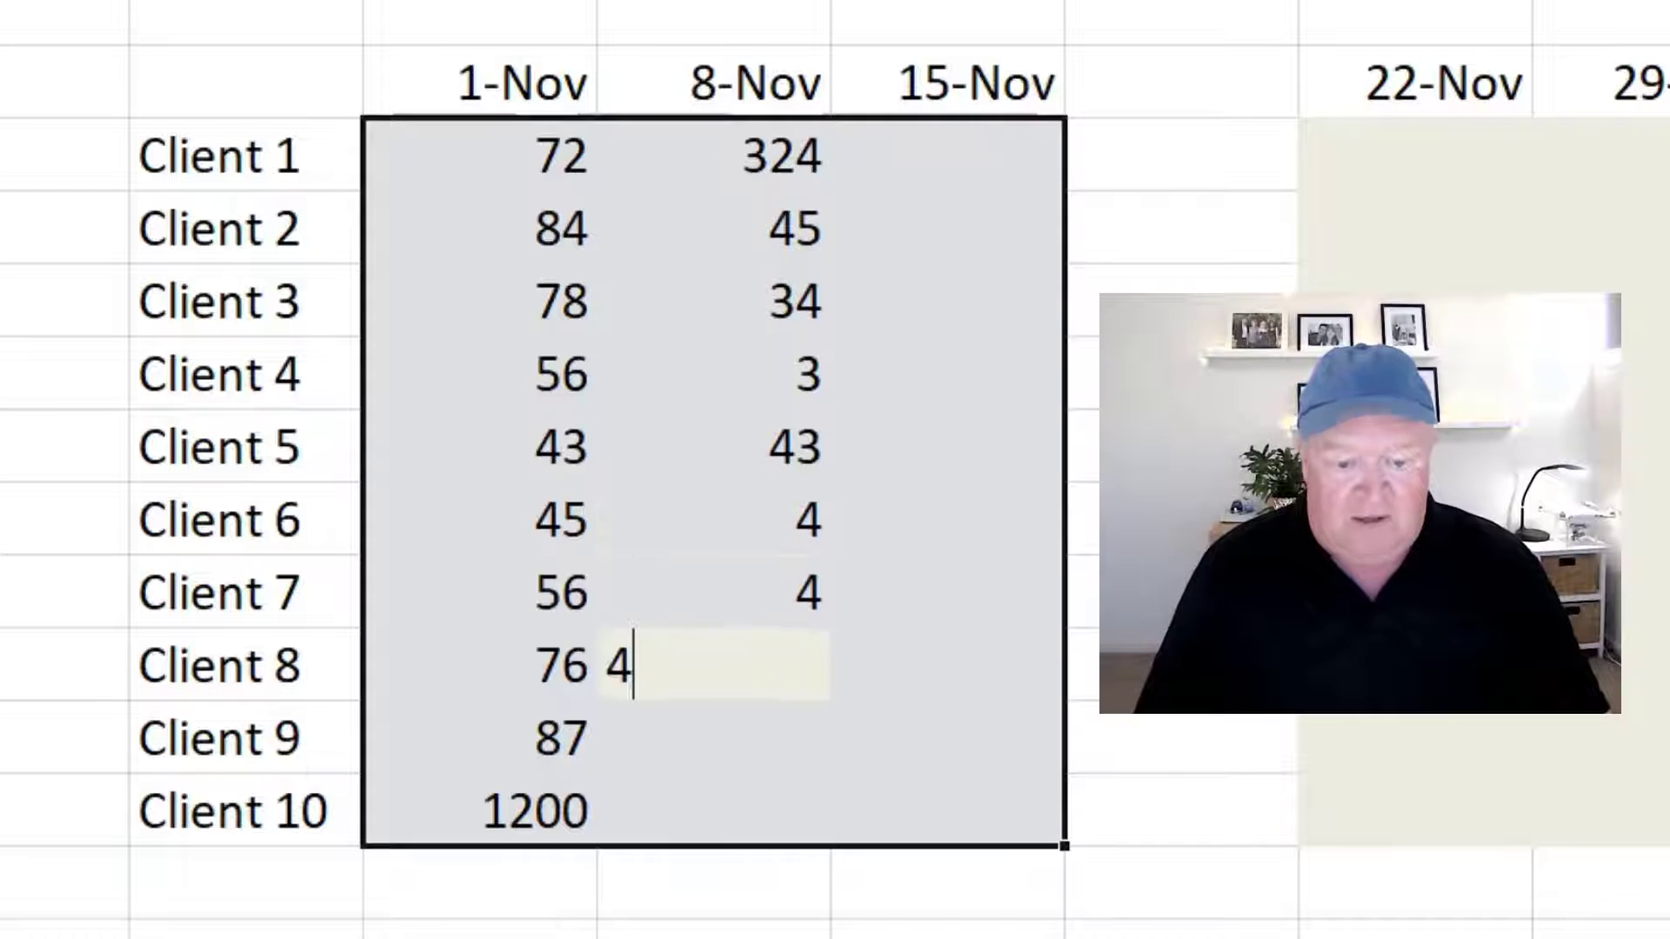
key(Return)
text(4)
key(Return)
text(4)
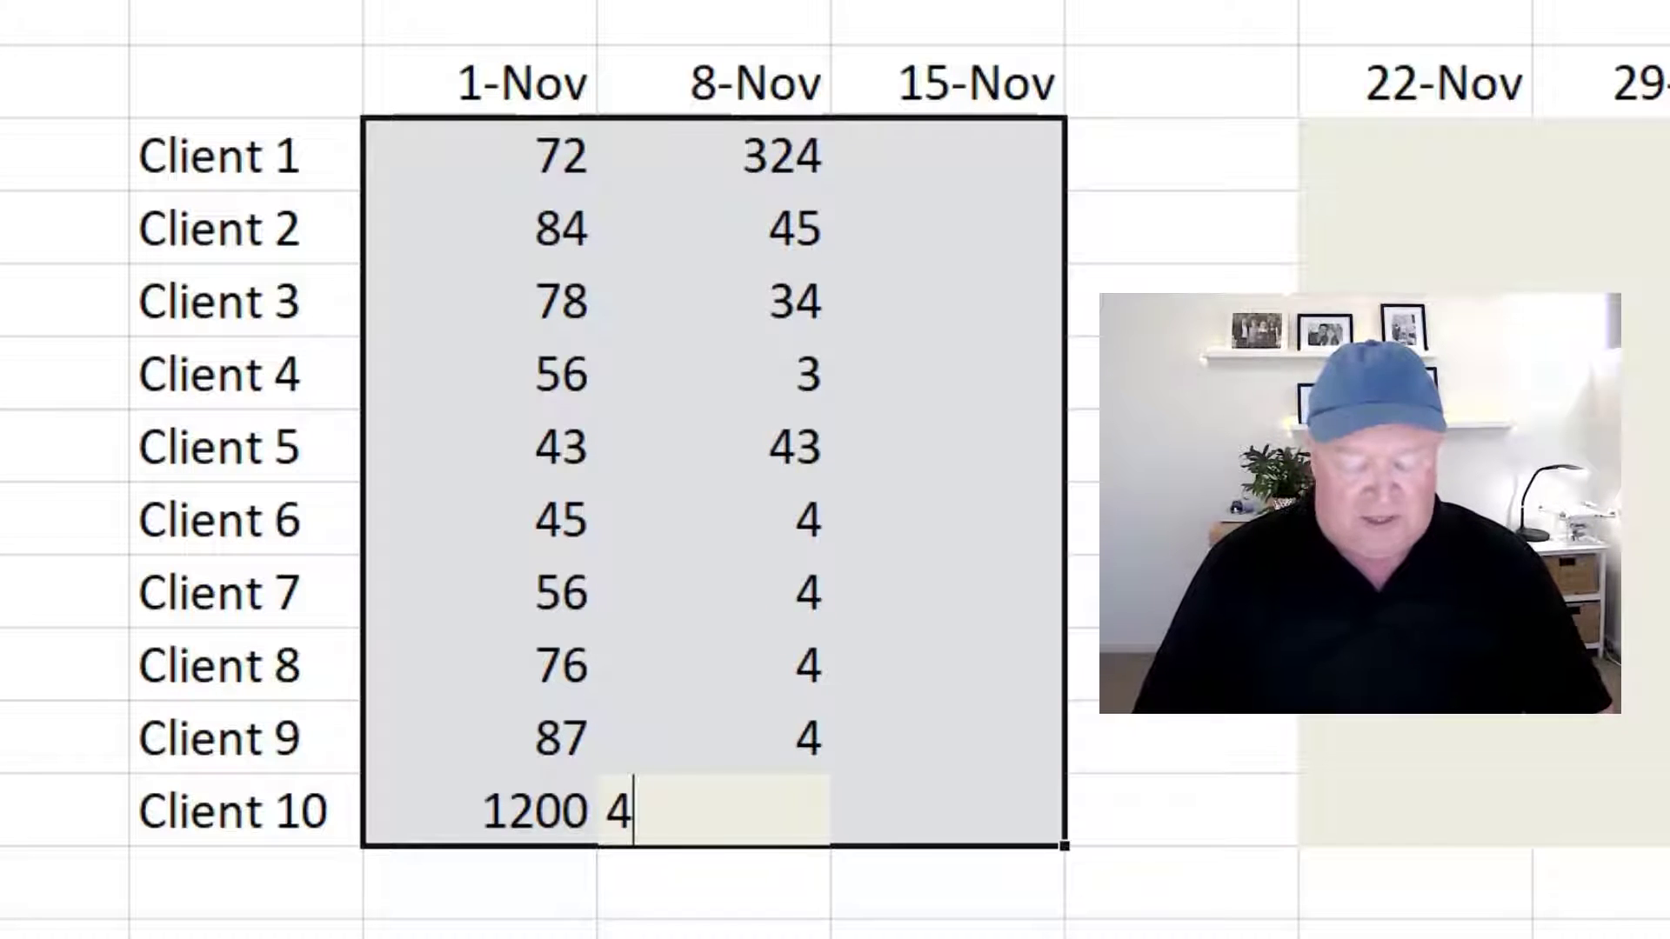
text(00)
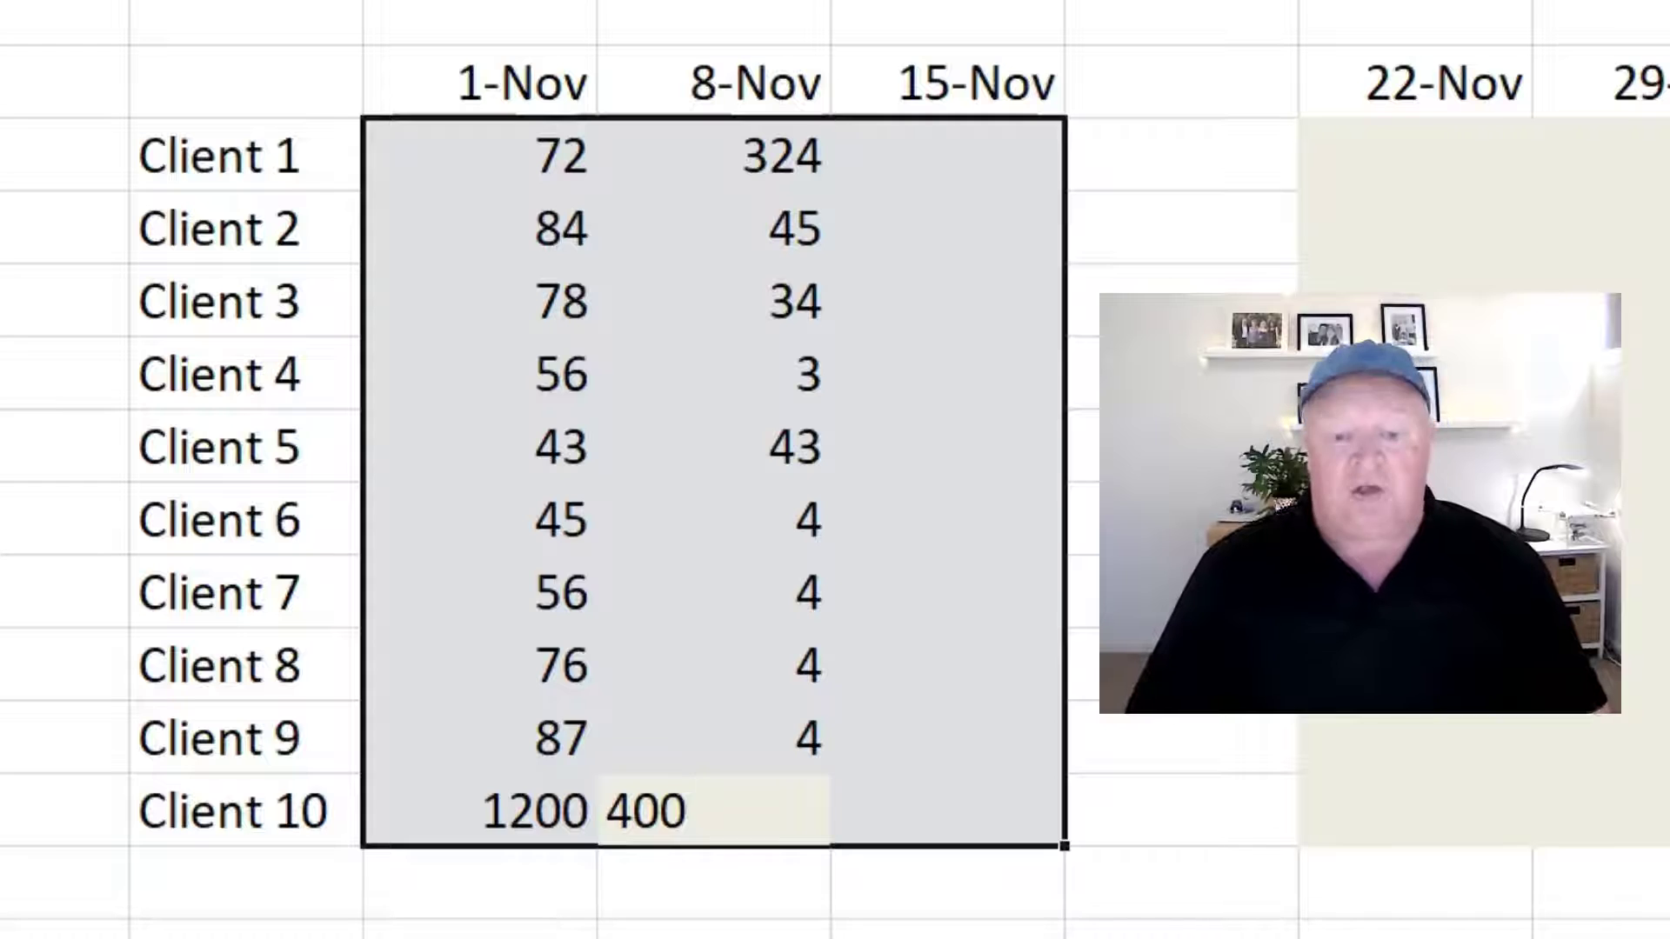
key(Return)
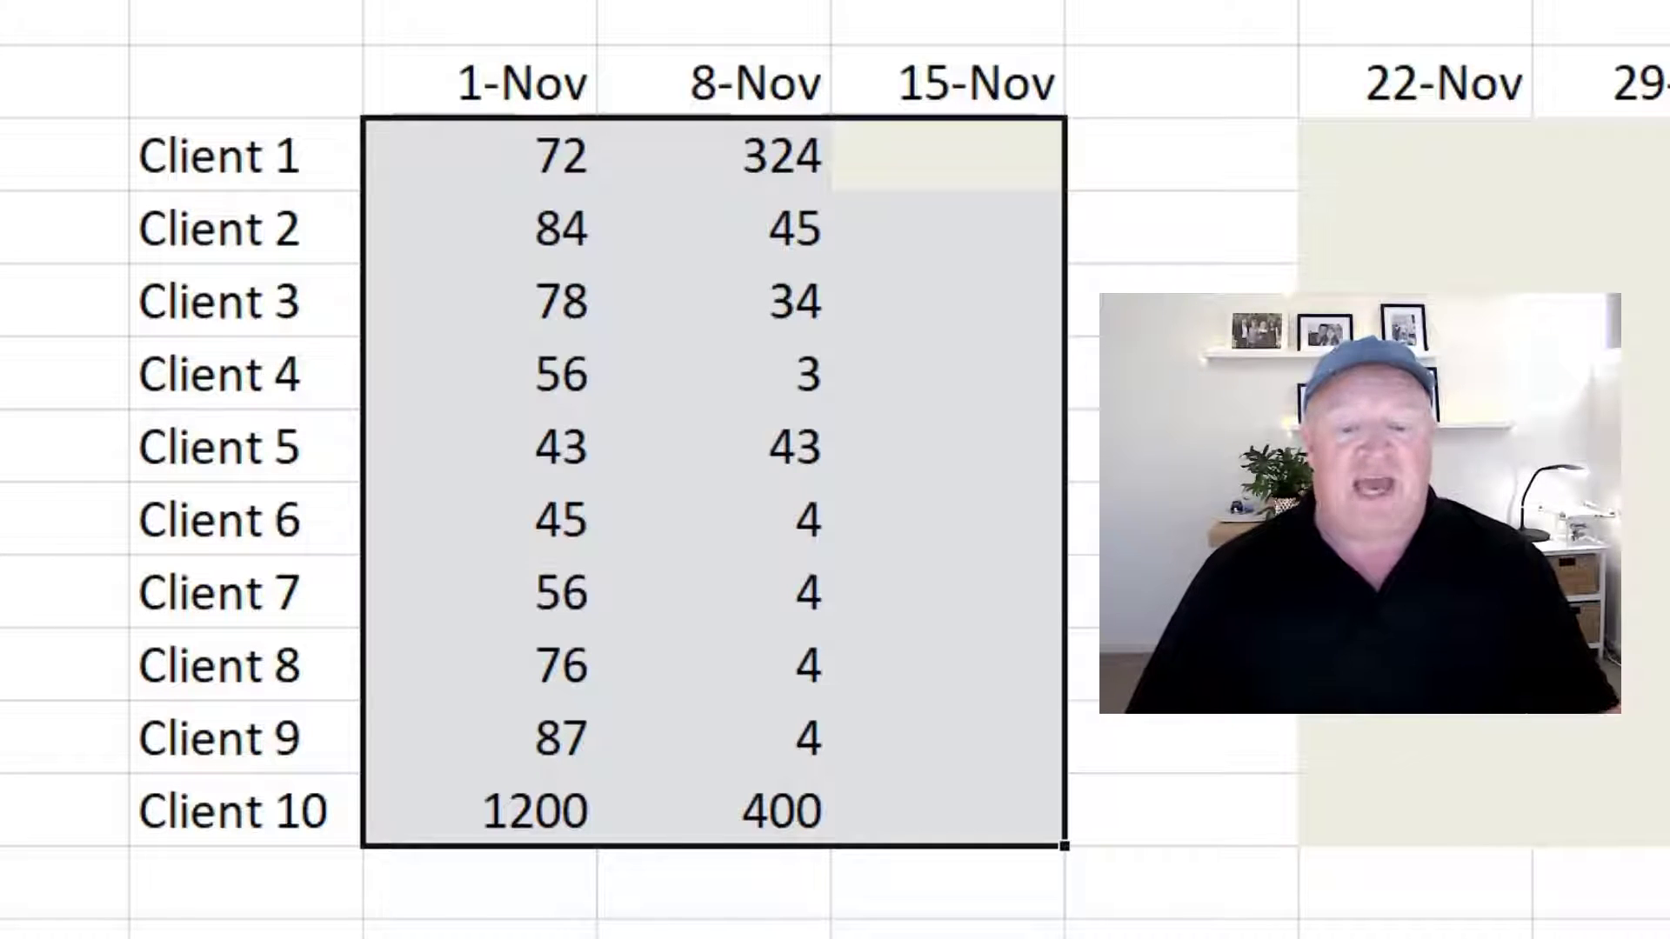
- Enter 15-Nov readings of 43 for Client 1, 34 for Clients 2 to 9 and 345 for Client 10, and clear all readings in D18:F27
text(43)
key(Return)
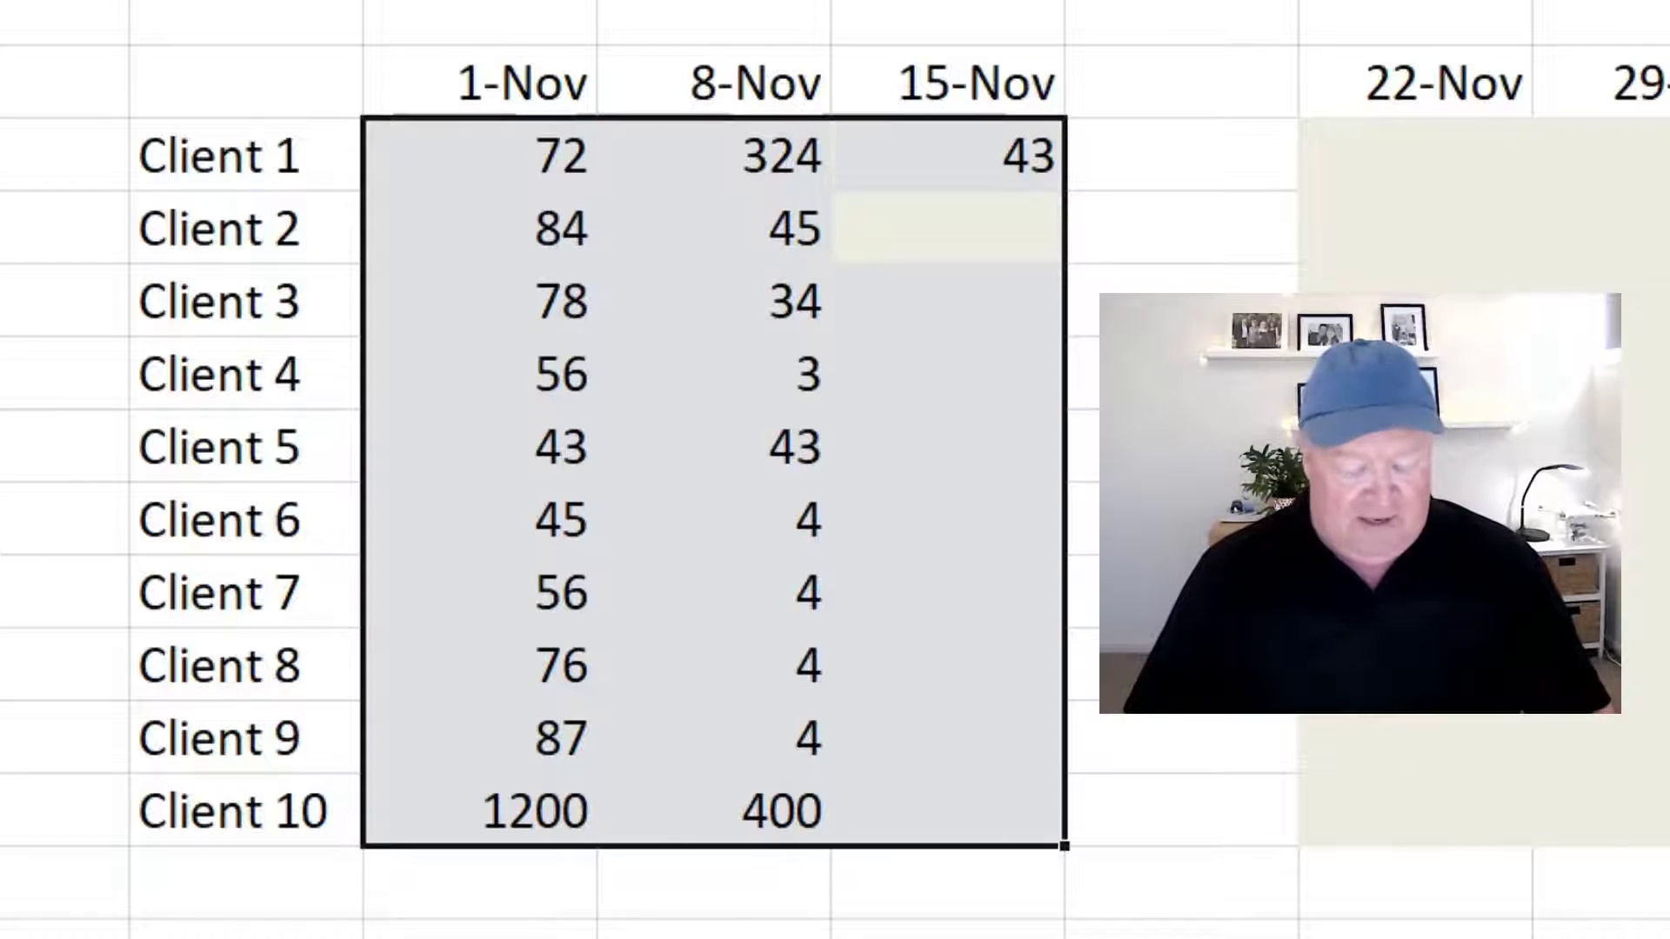
text(34)
key(Return)
text(34)
key(Return)
text(34)
key(Return)
text(34 34)
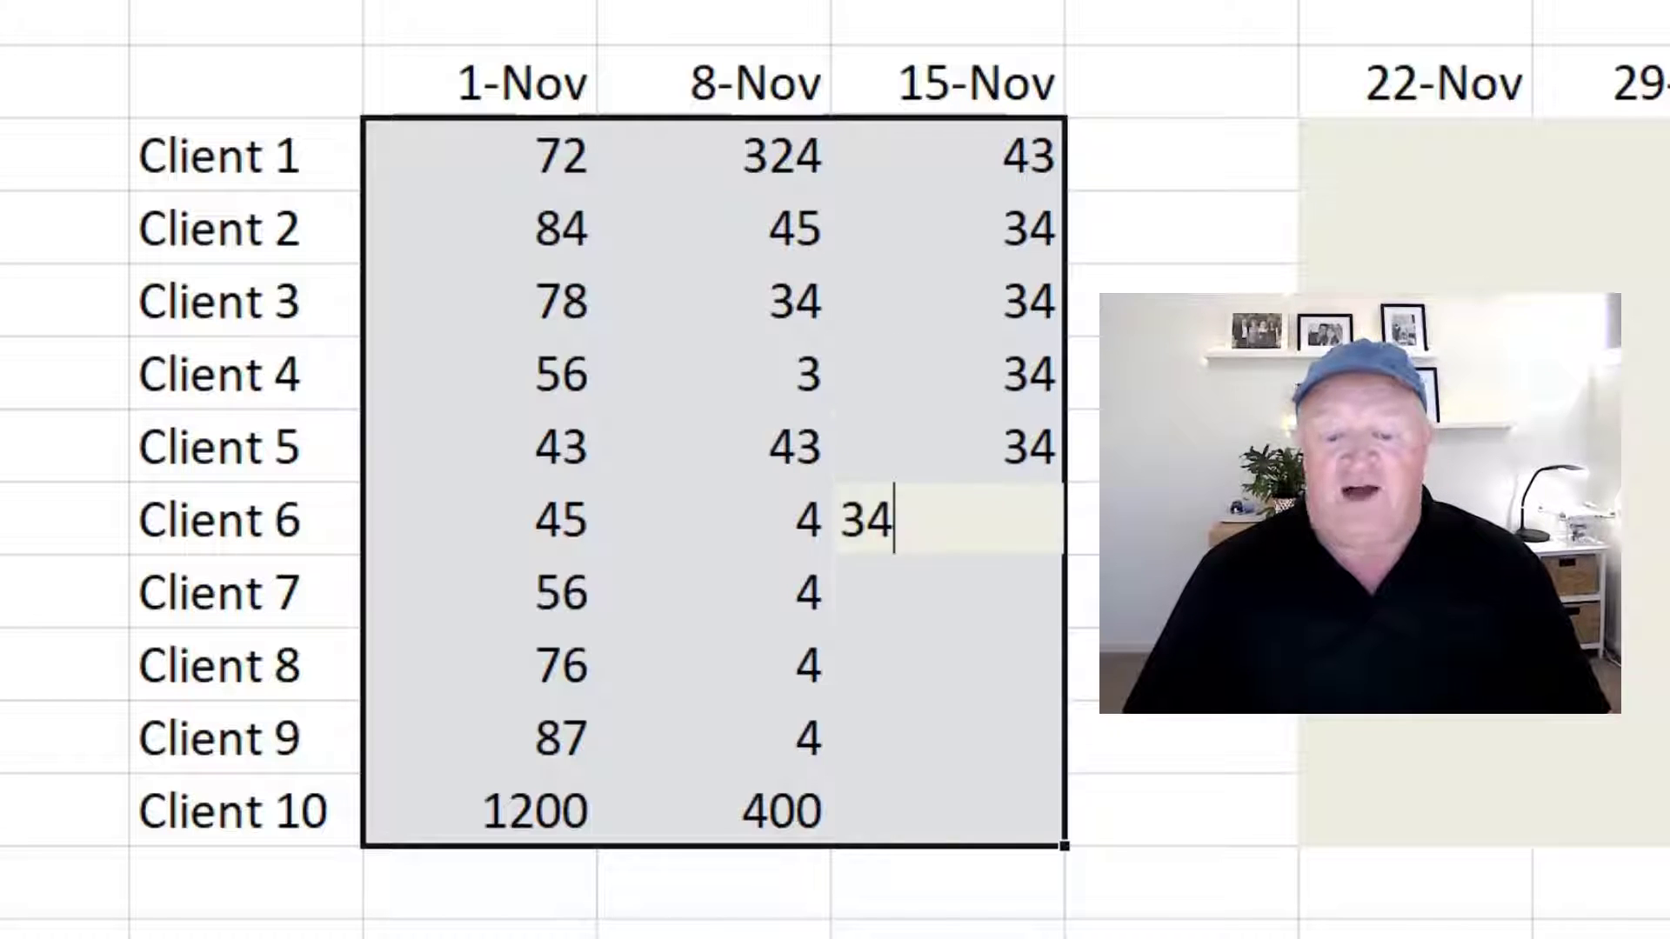
key(Return)
text(34)
key(Return)
text(34)
key(Return)
text(34)
key(Return)
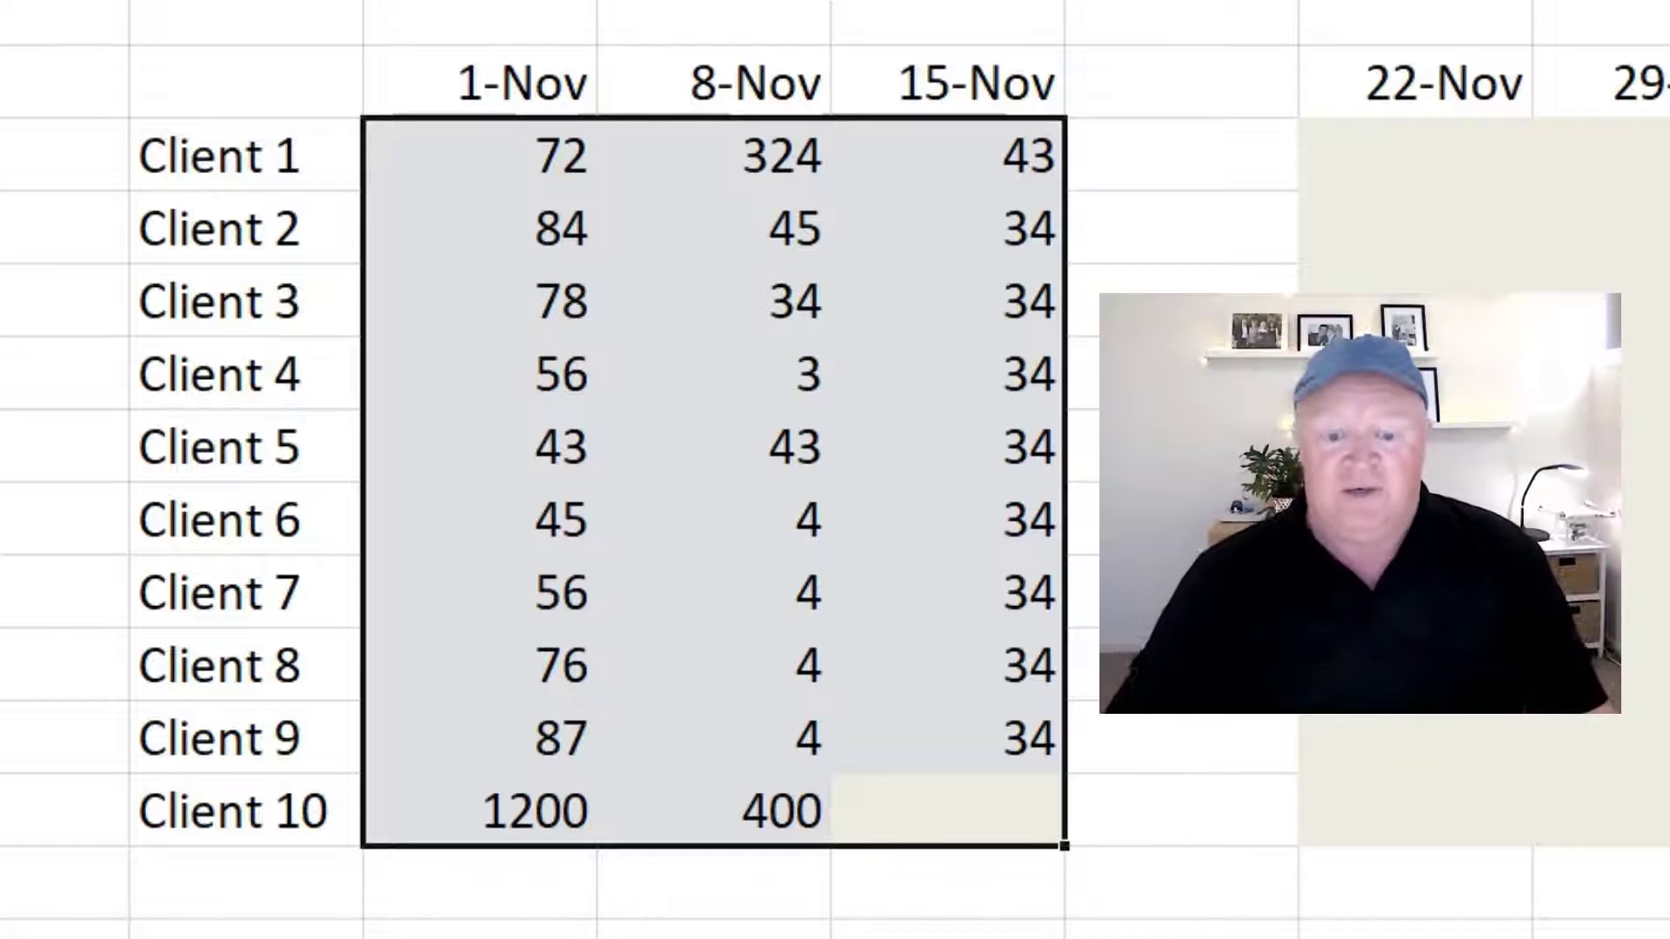
text(34)
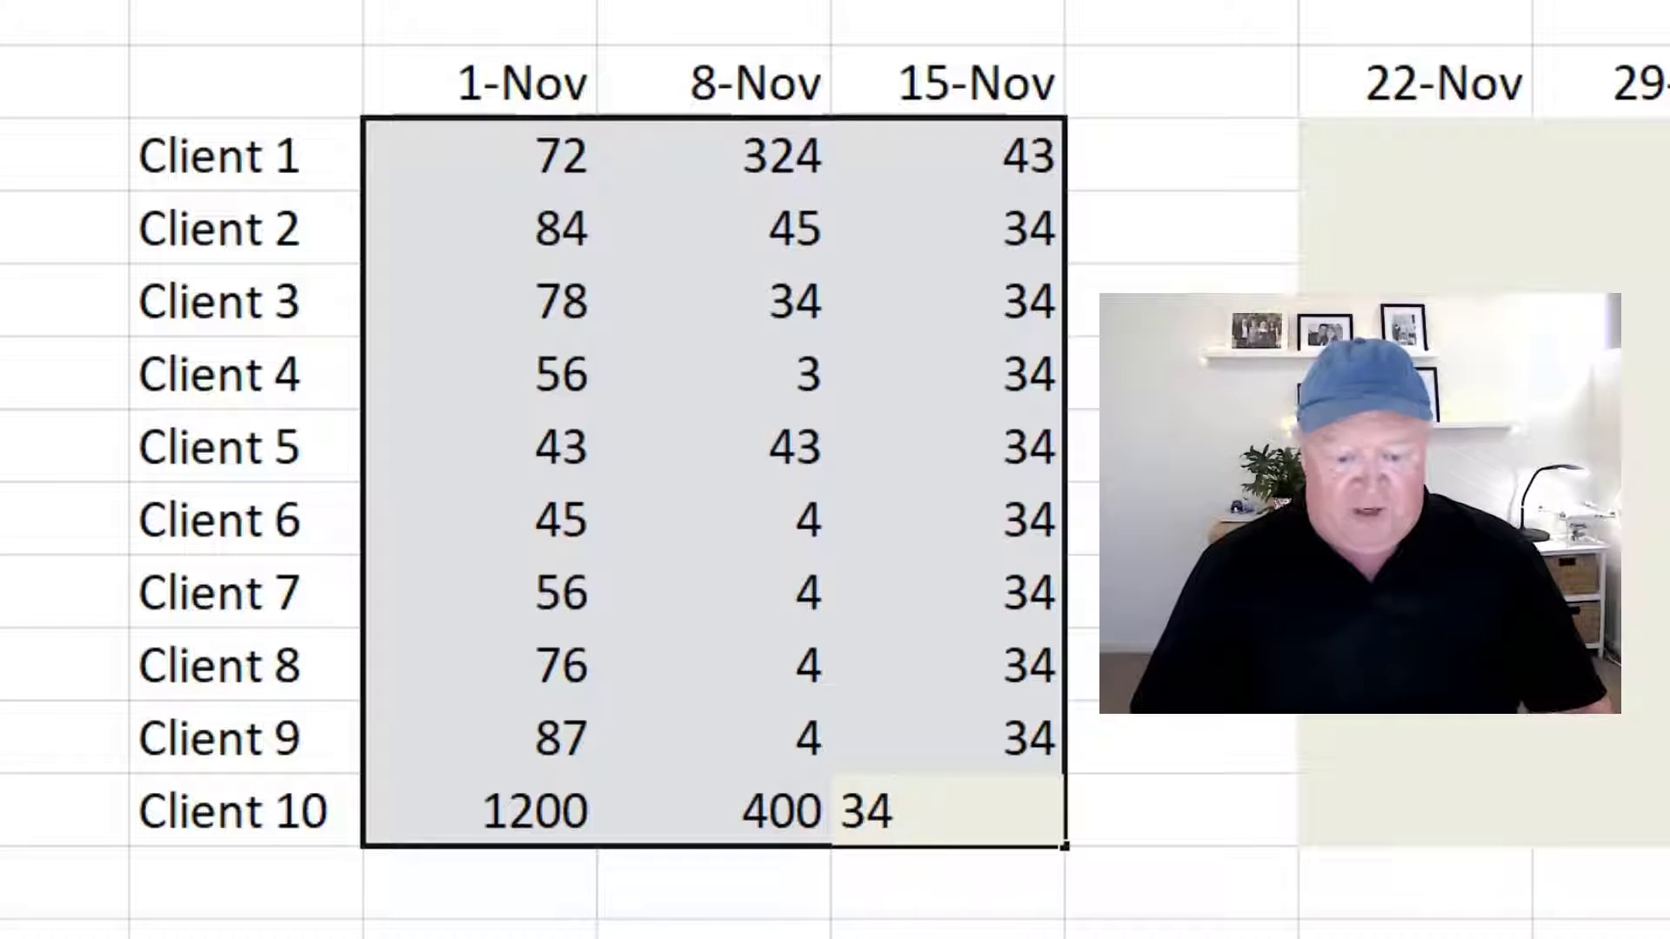
text(5)
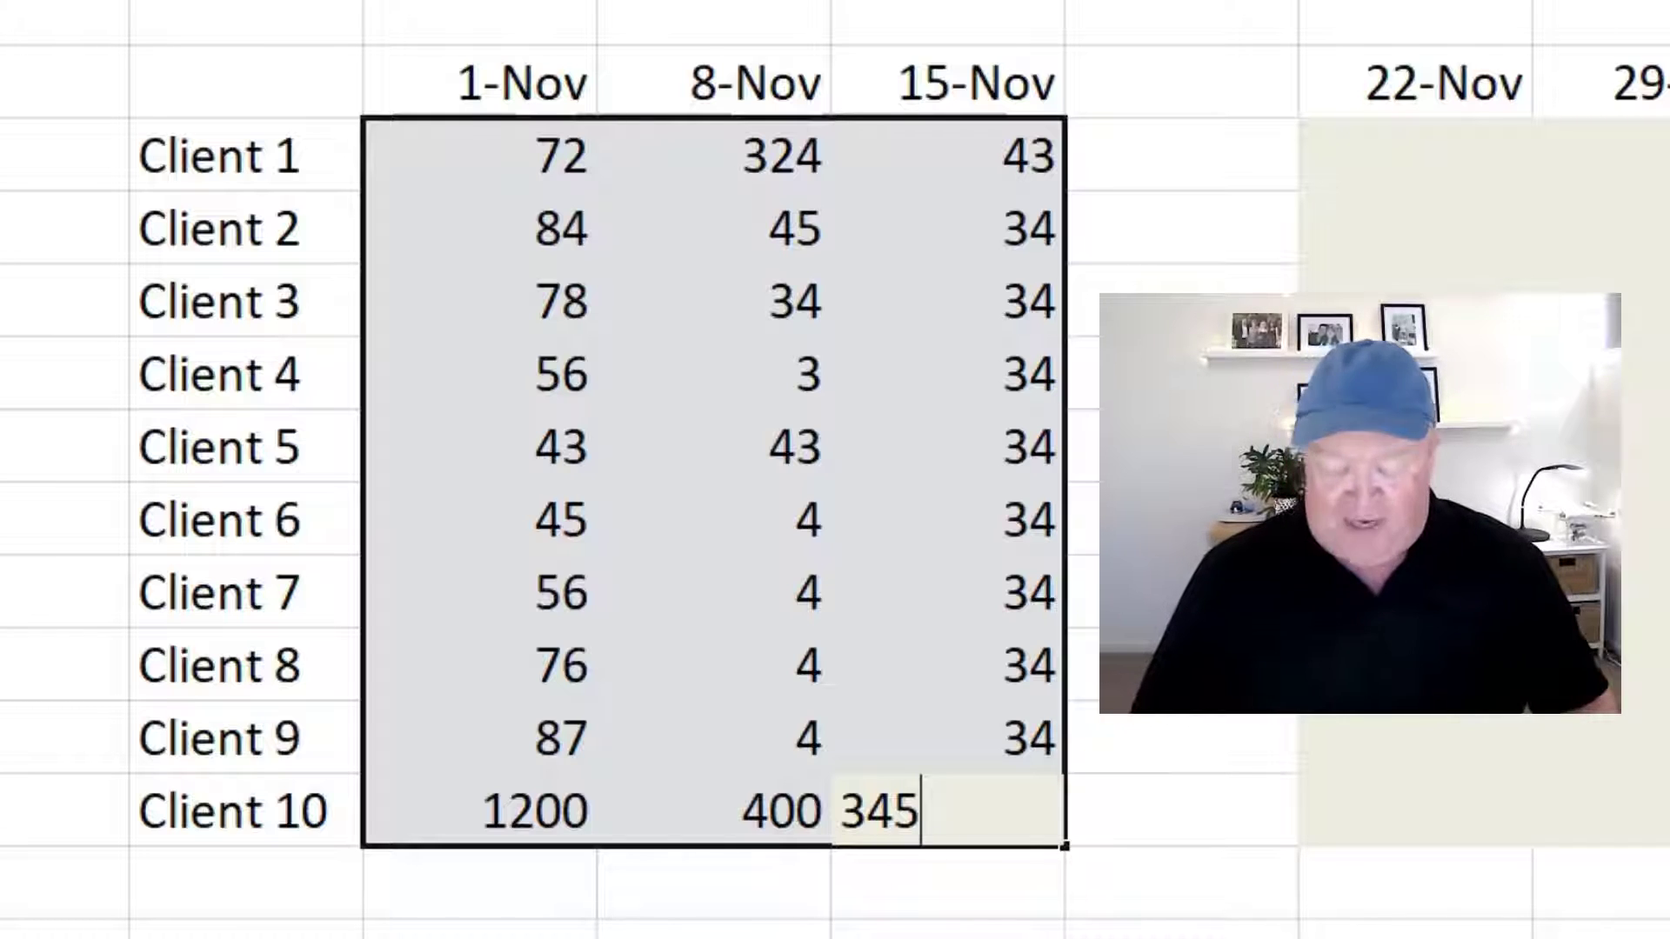
key(Return)
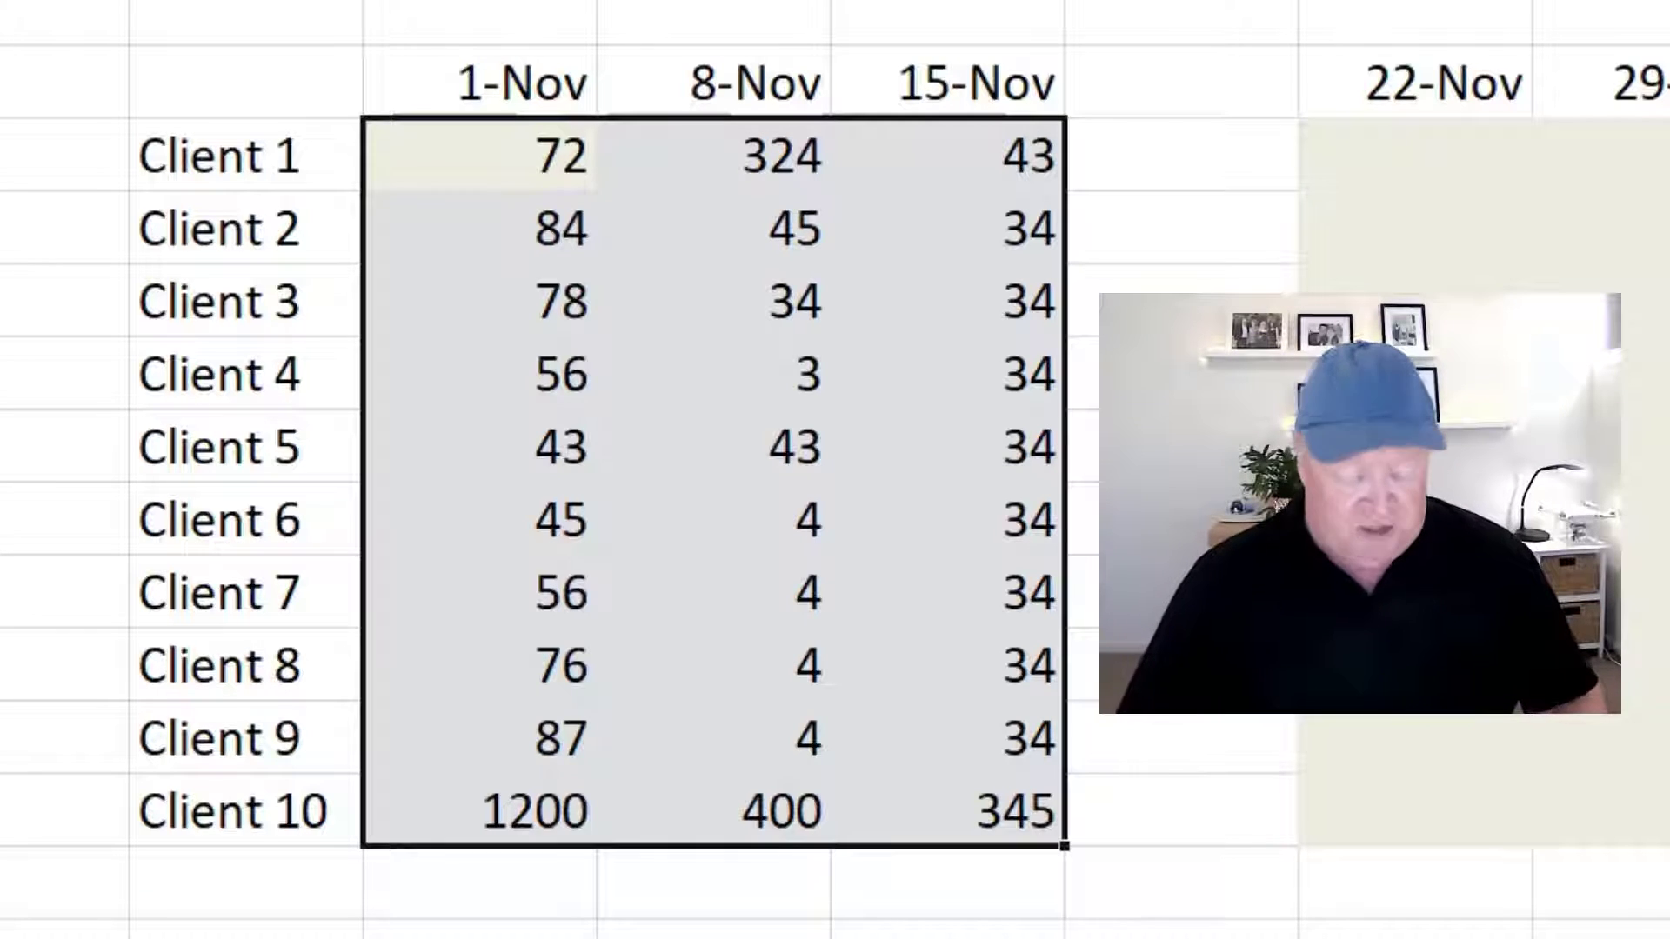
key(Delete)
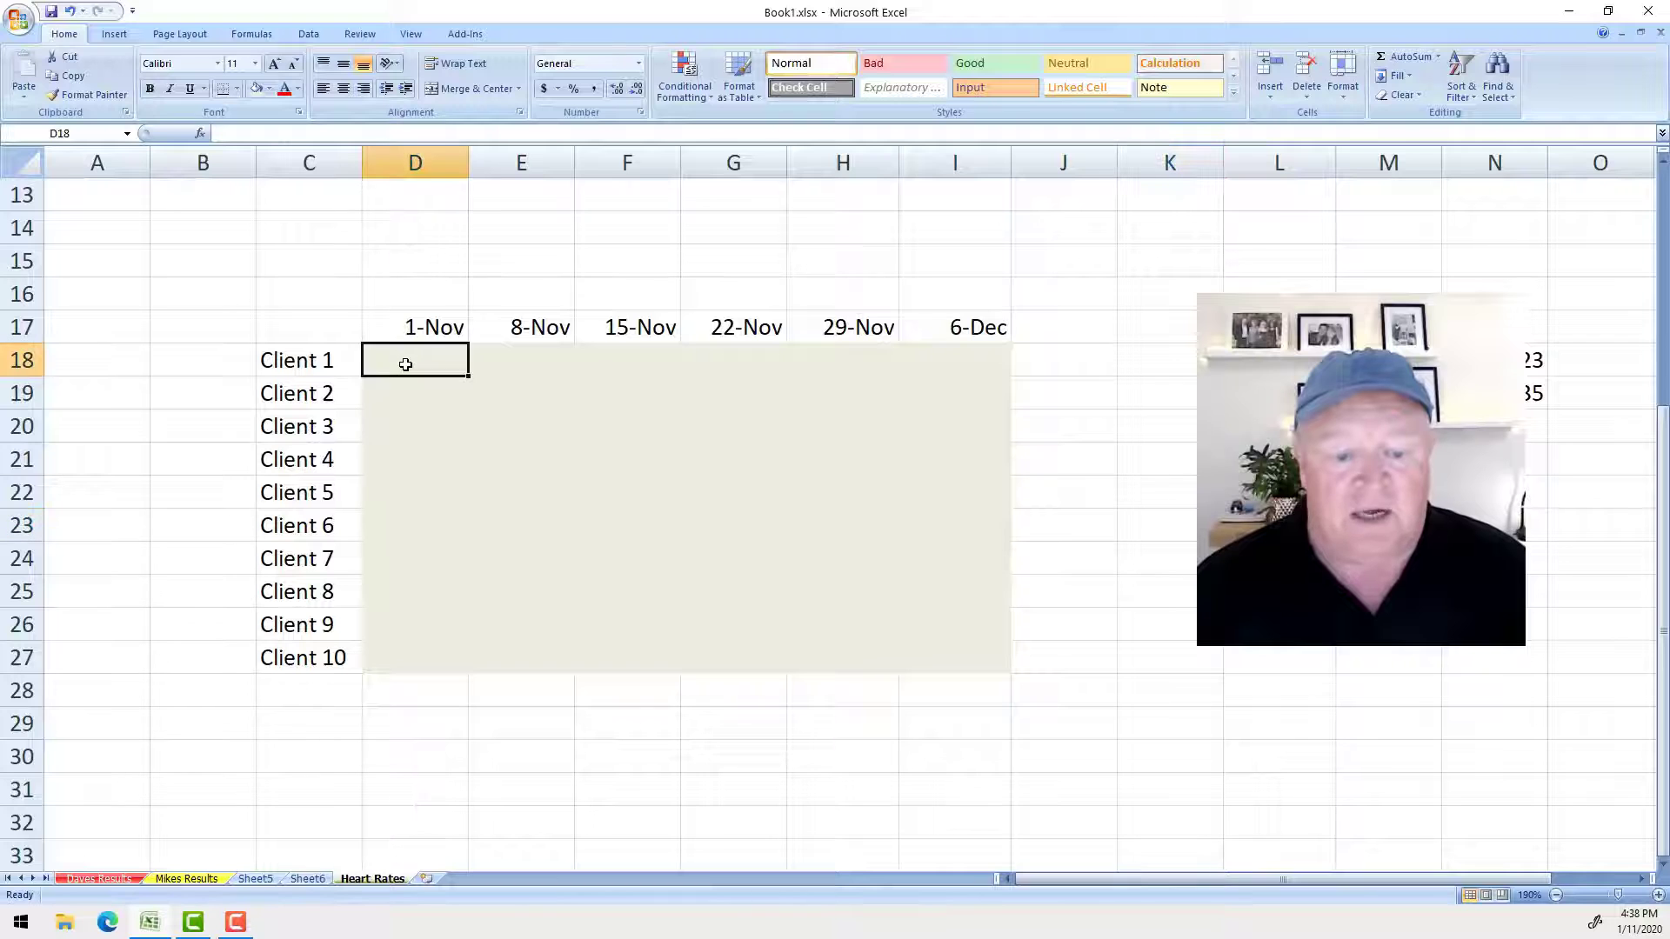
- Fill the whole data entry range D18:I27 with the value 110 in one entry
drag(405, 364, 940, 655)
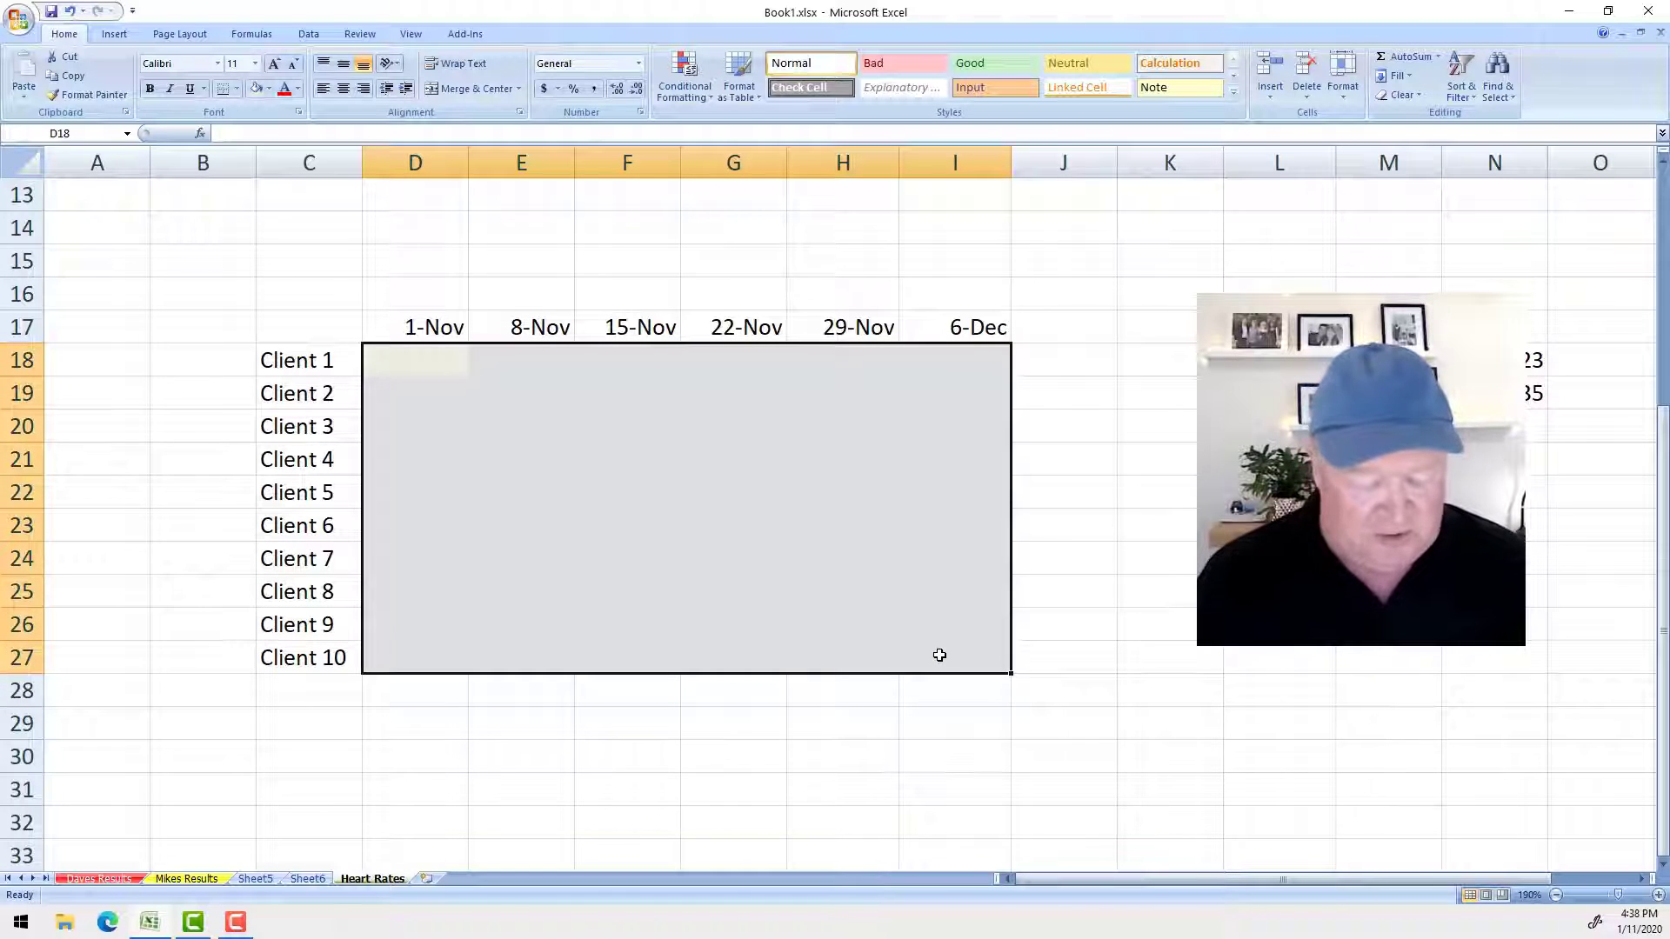
text(110)
key(ctrl+Return)
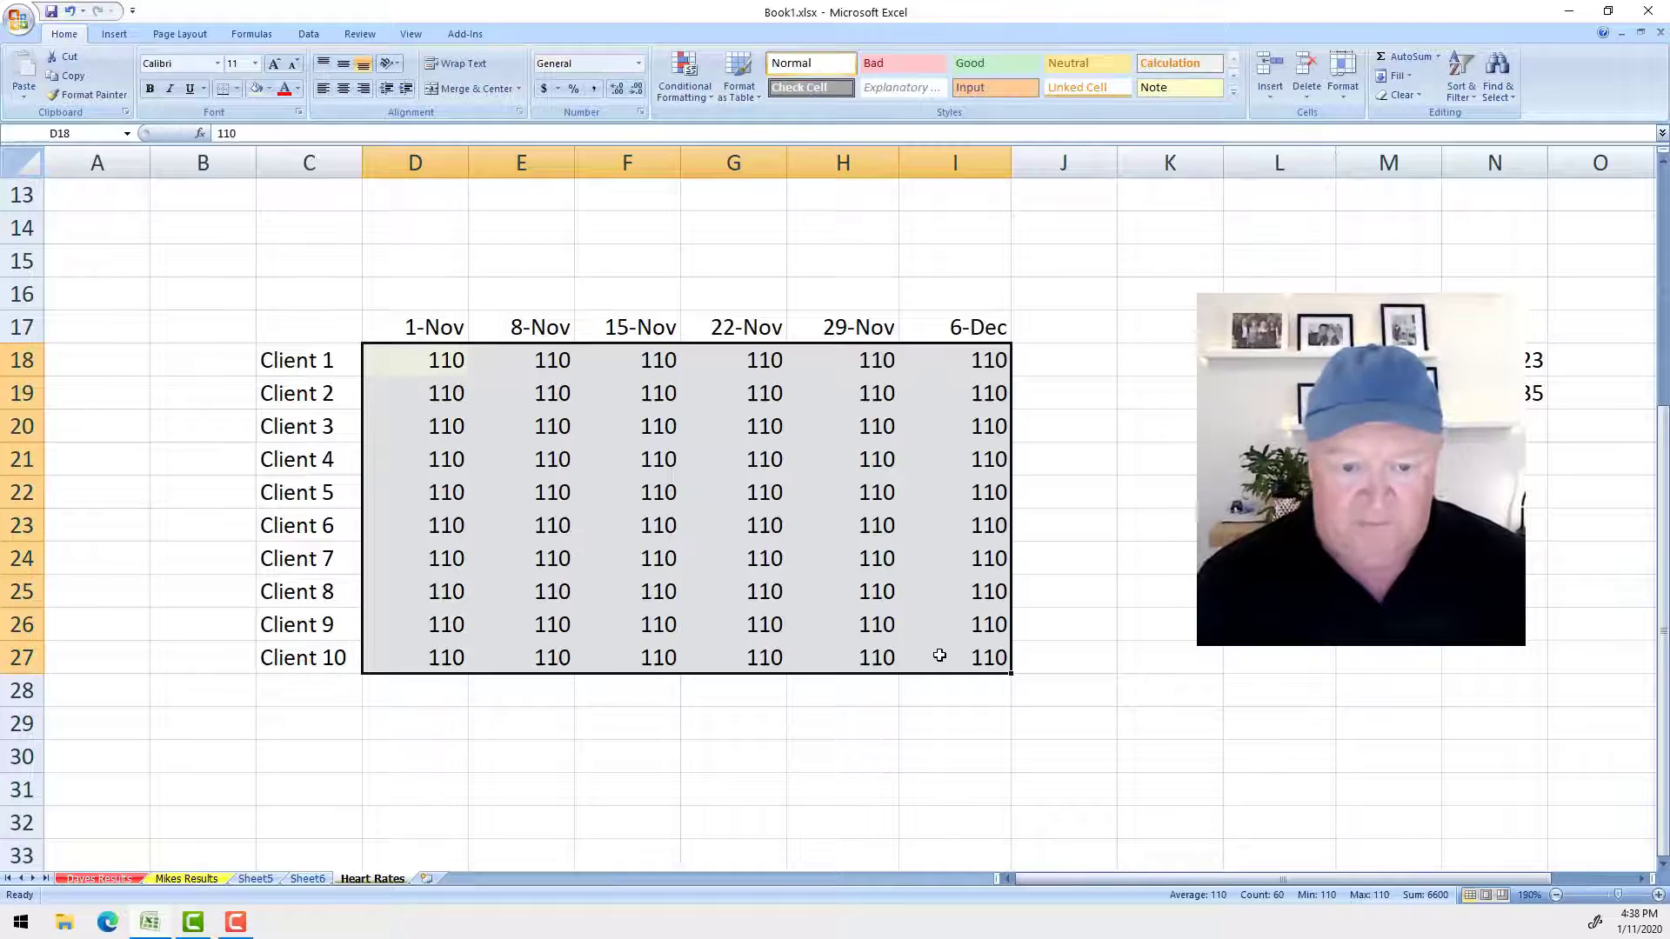
- Review task 4 about creating a cell comment and examine the comment marker on cell C5
scroll(888, 626, up, 4)
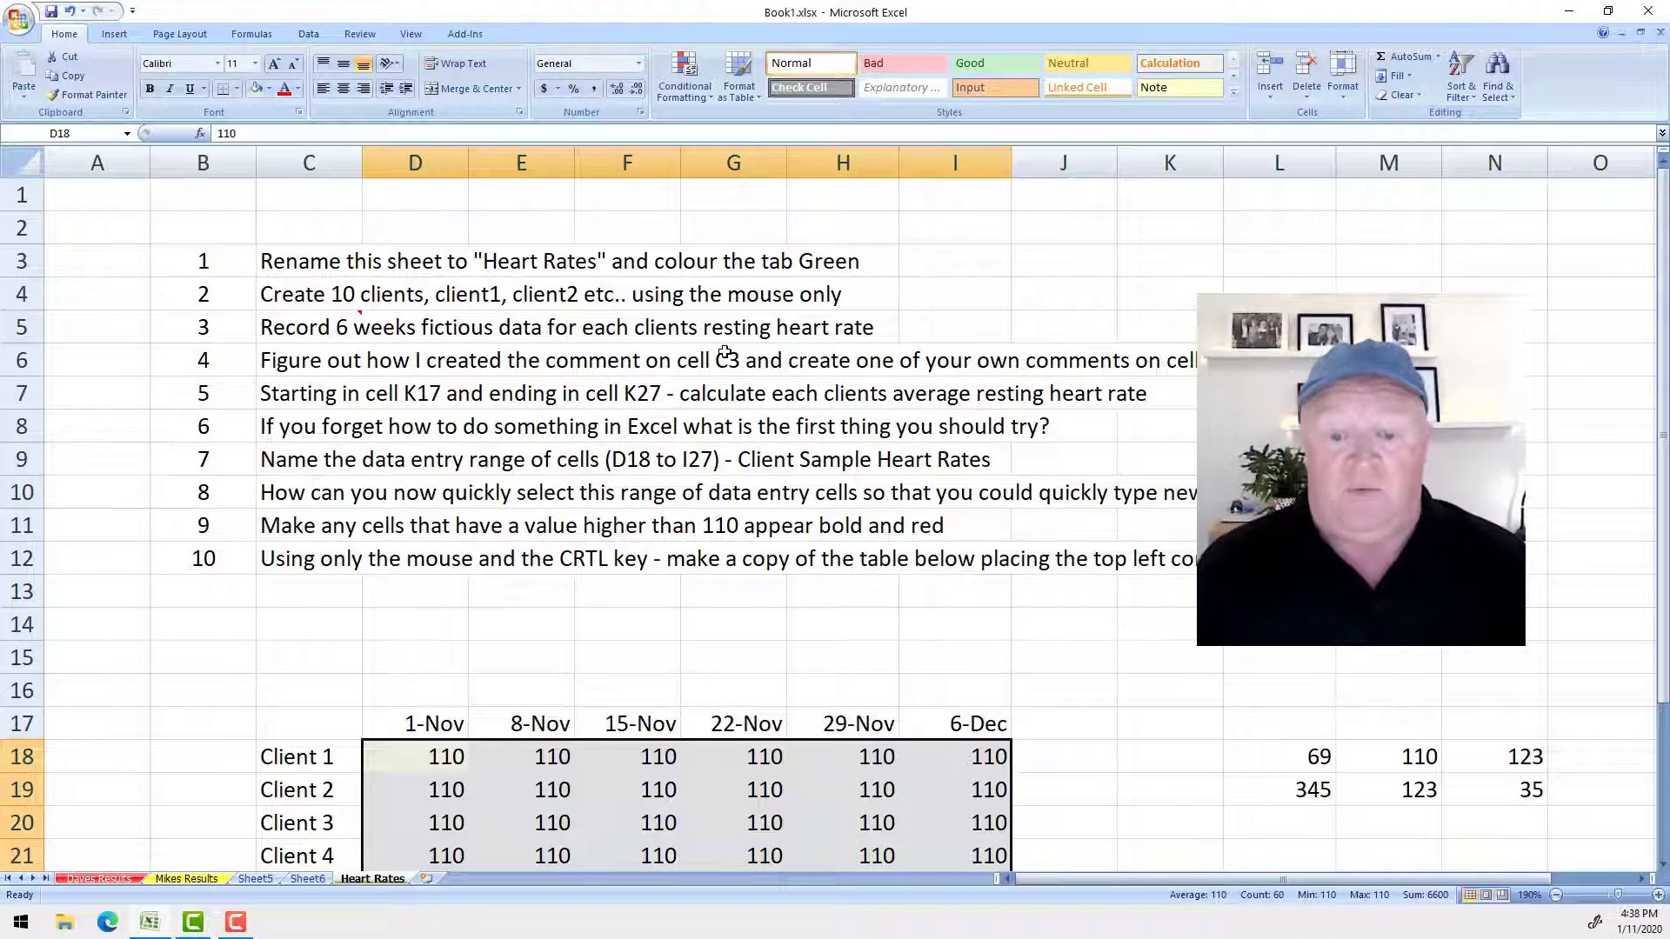
scroll(772, 402, down, 2)
scroll(773, 402, up, 2)
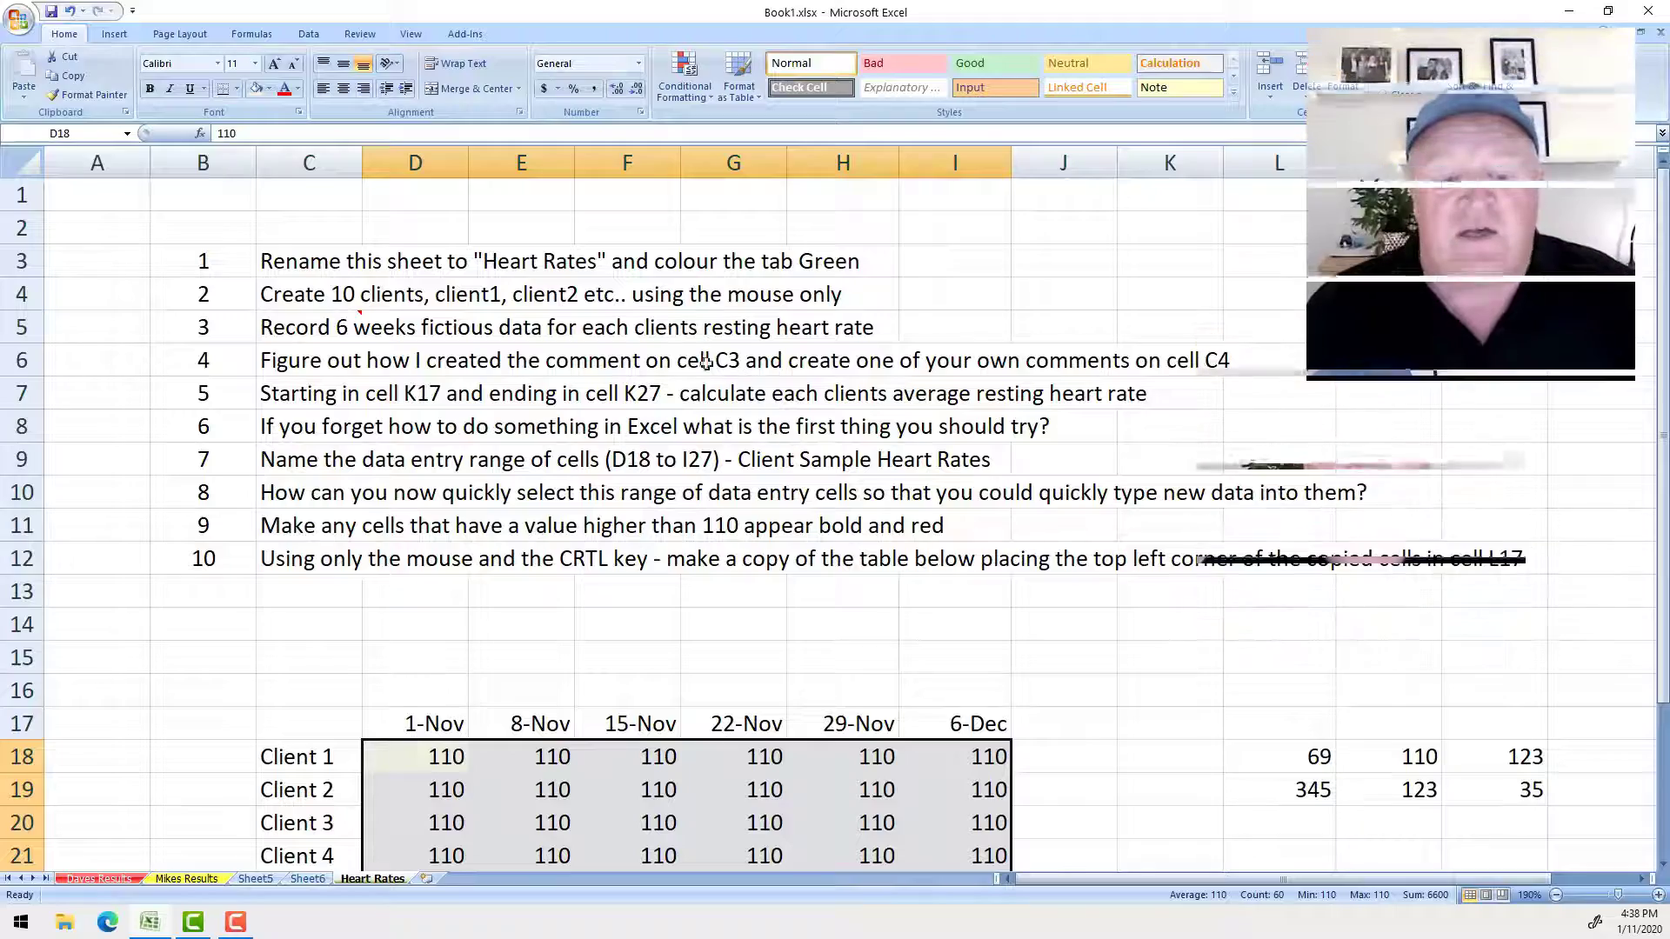
mouse_move(313, 324)
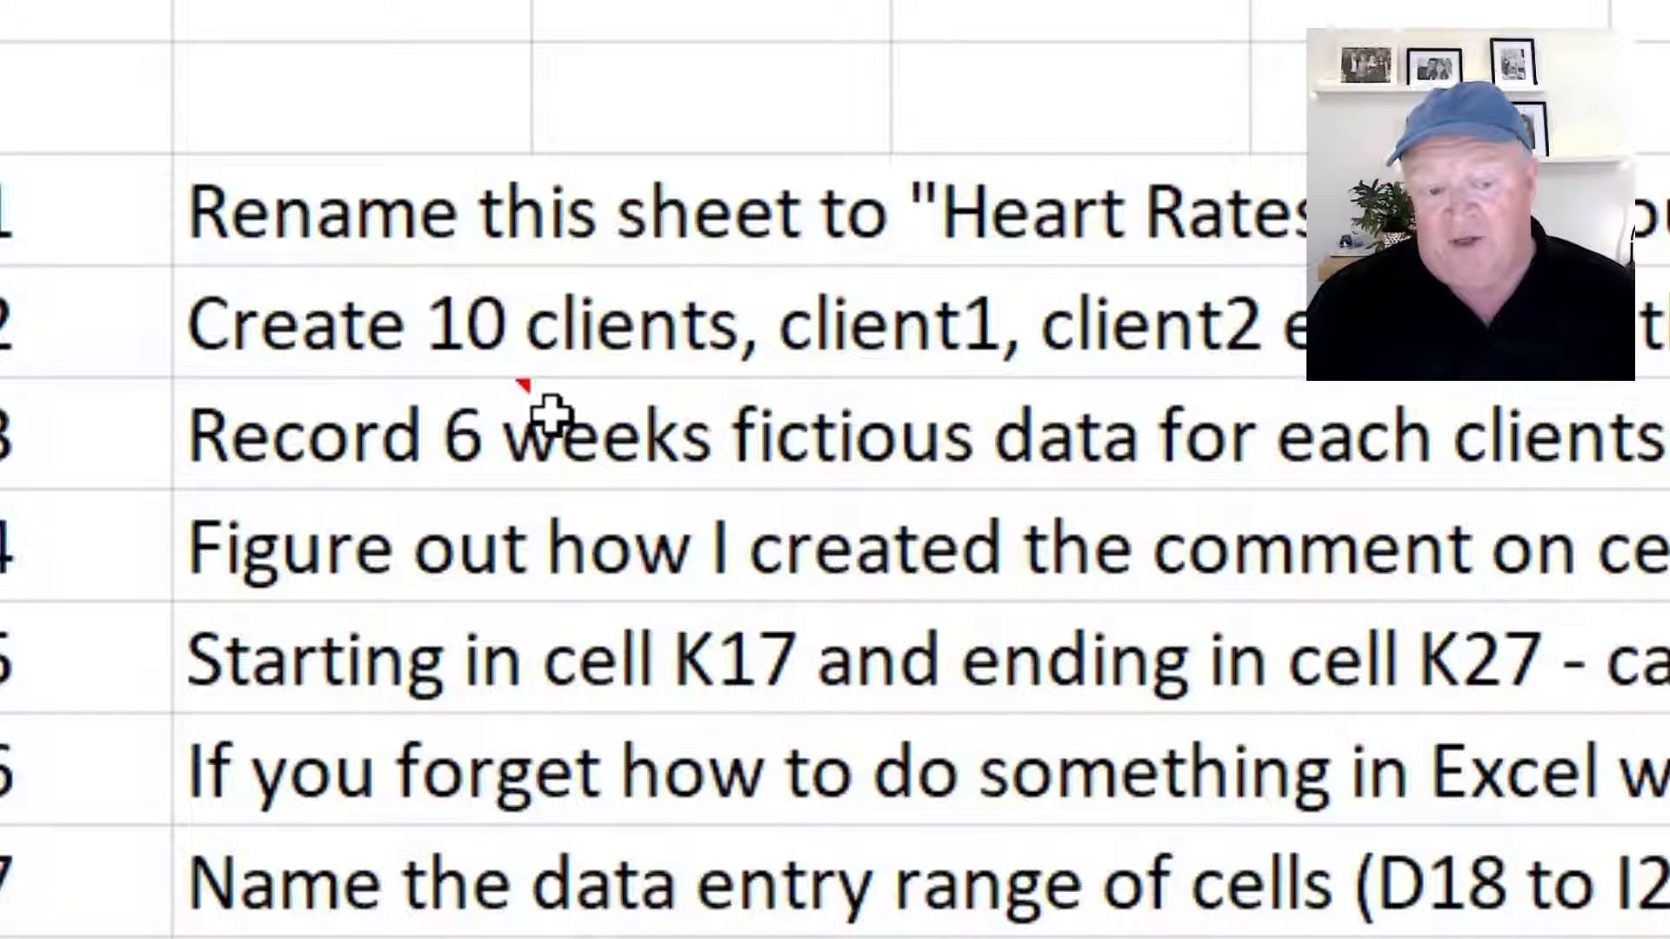
mouse_move(484, 418)
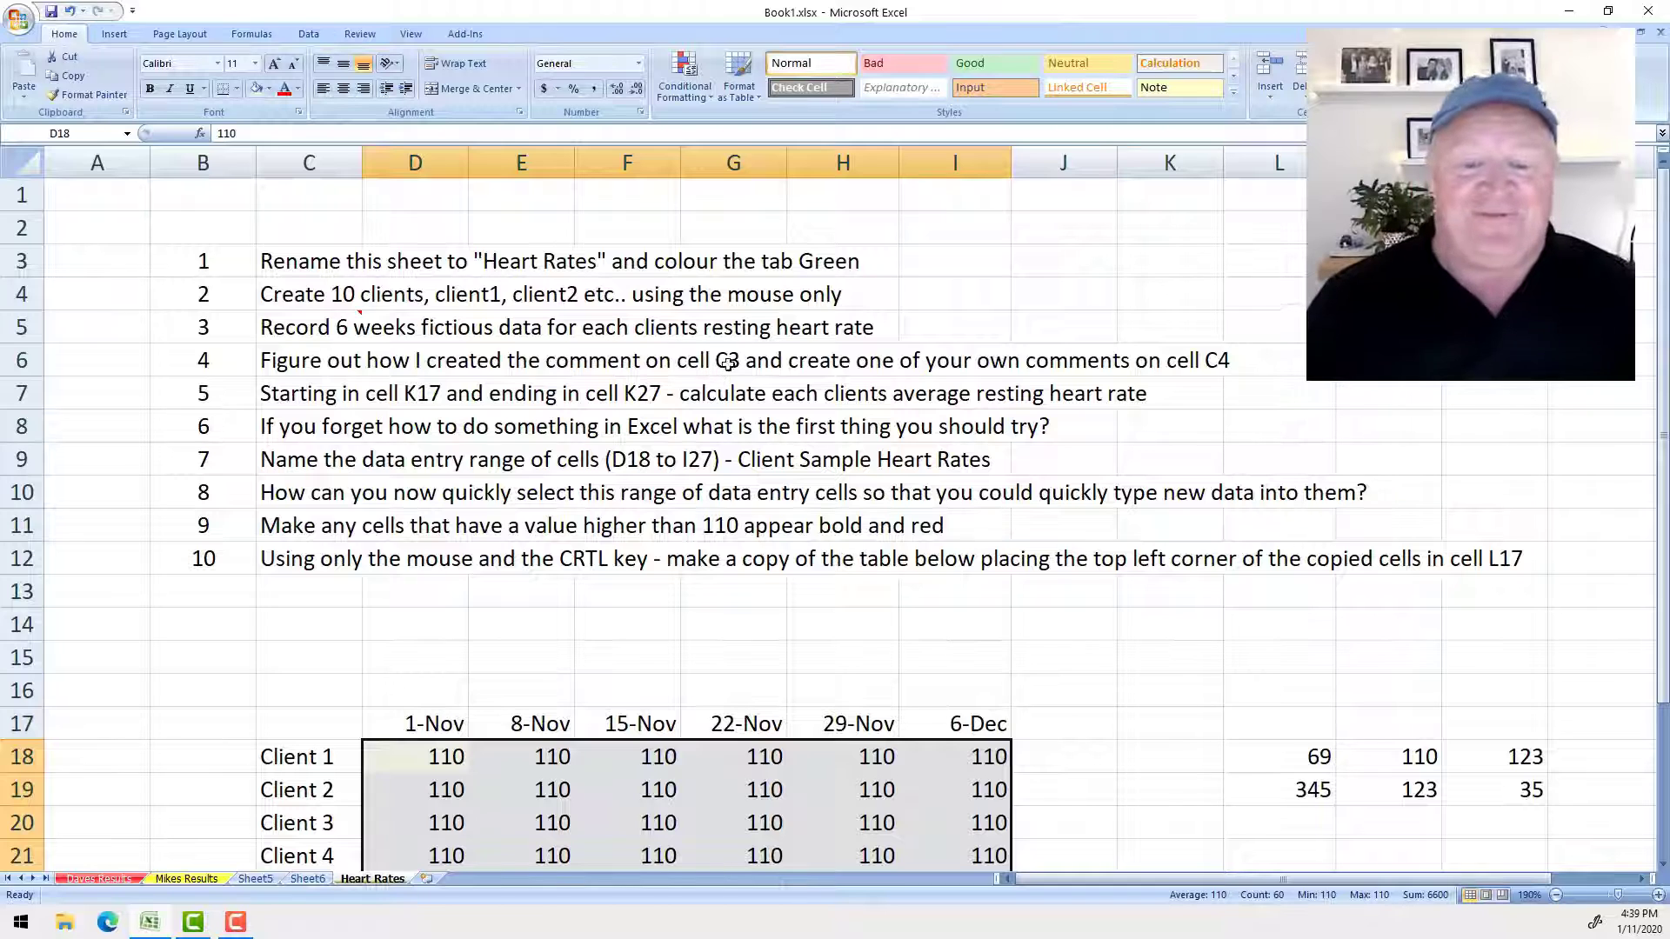
- Edit the task 4 text in C6 to refer to the existing comment on cell C5 and a new comment on C7
click(340, 356)
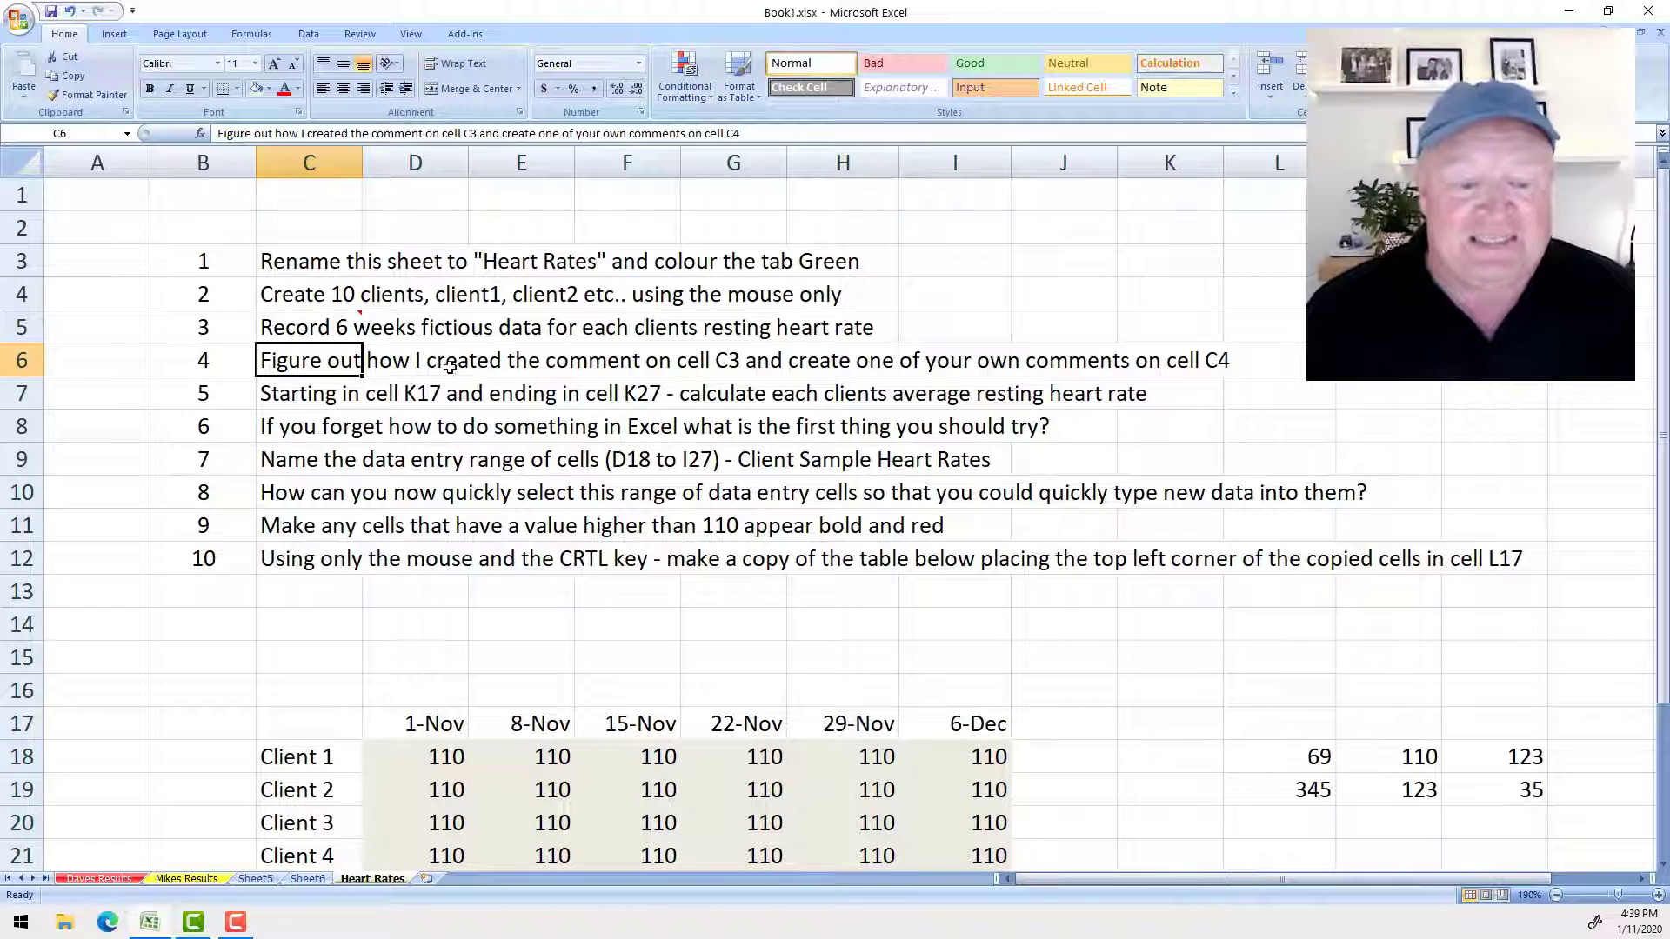
click(480, 133)
key(BackSpace)
text(5)
key(Return)
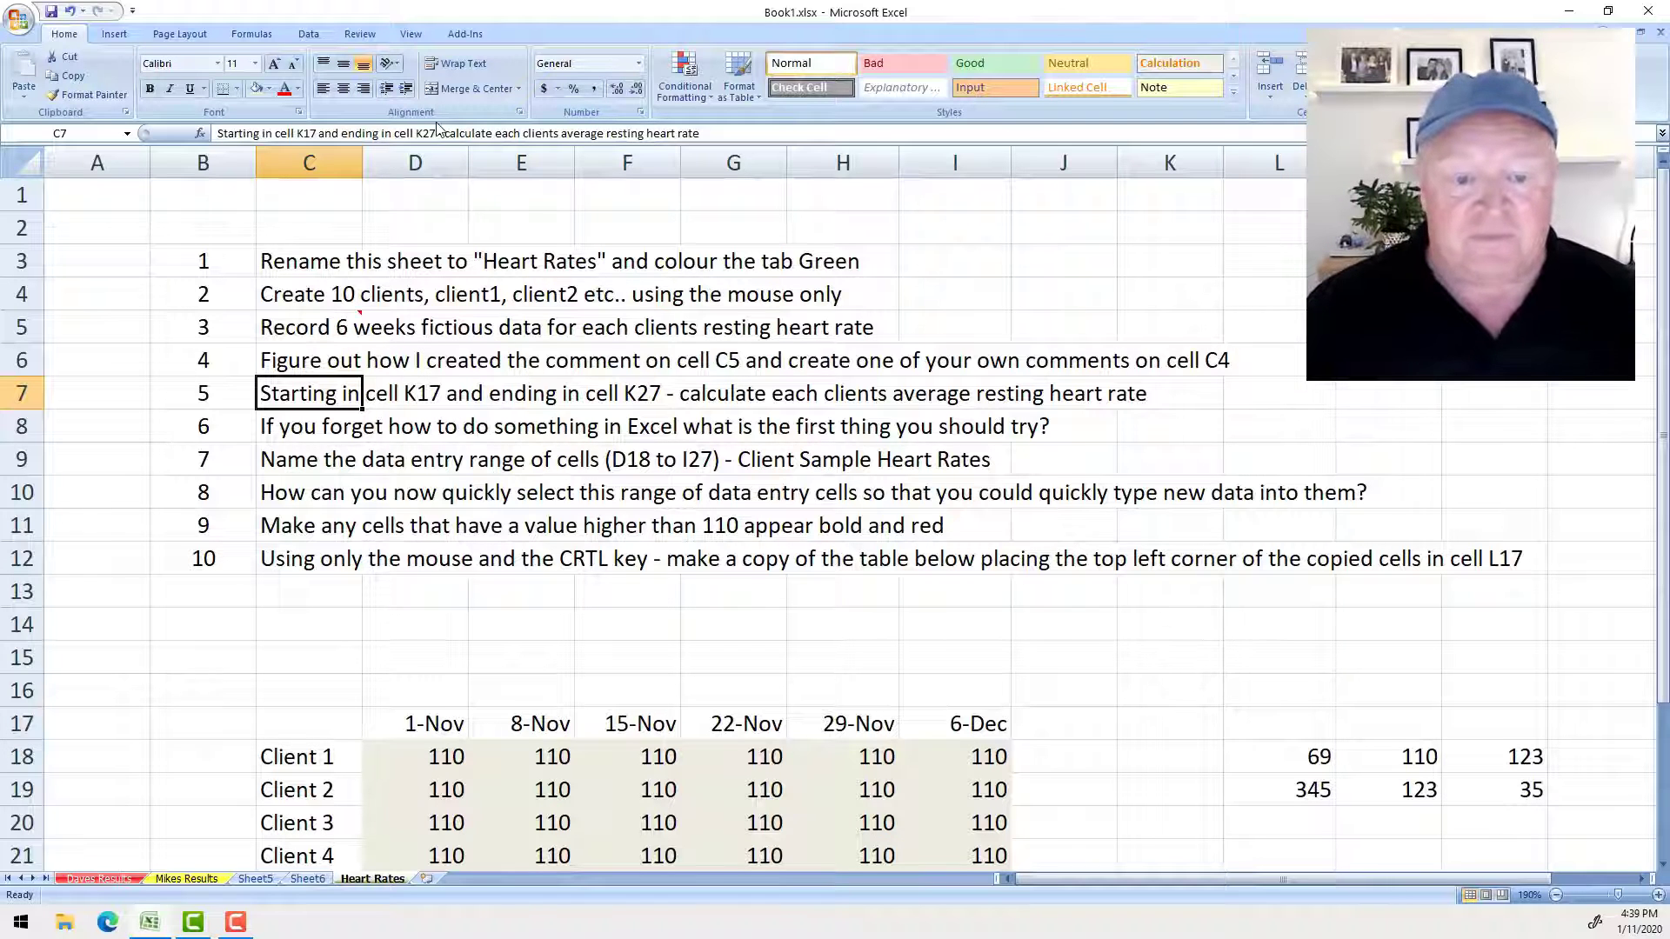
click(306, 362)
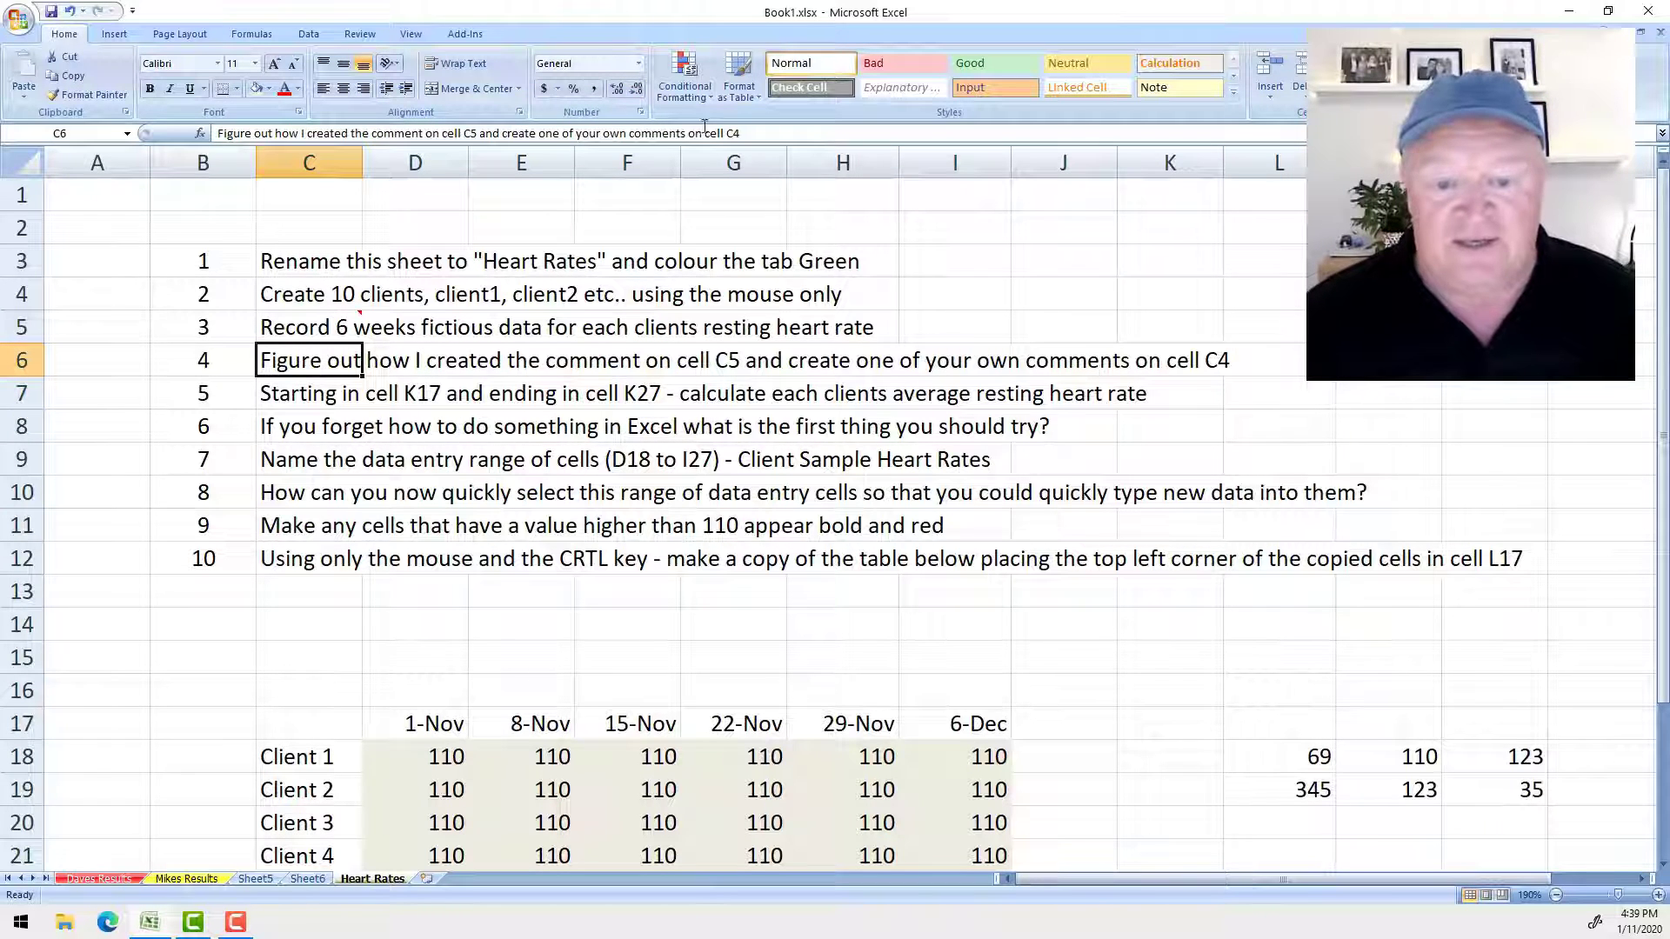
click(808, 134)
key(BackSpace)
text(7)
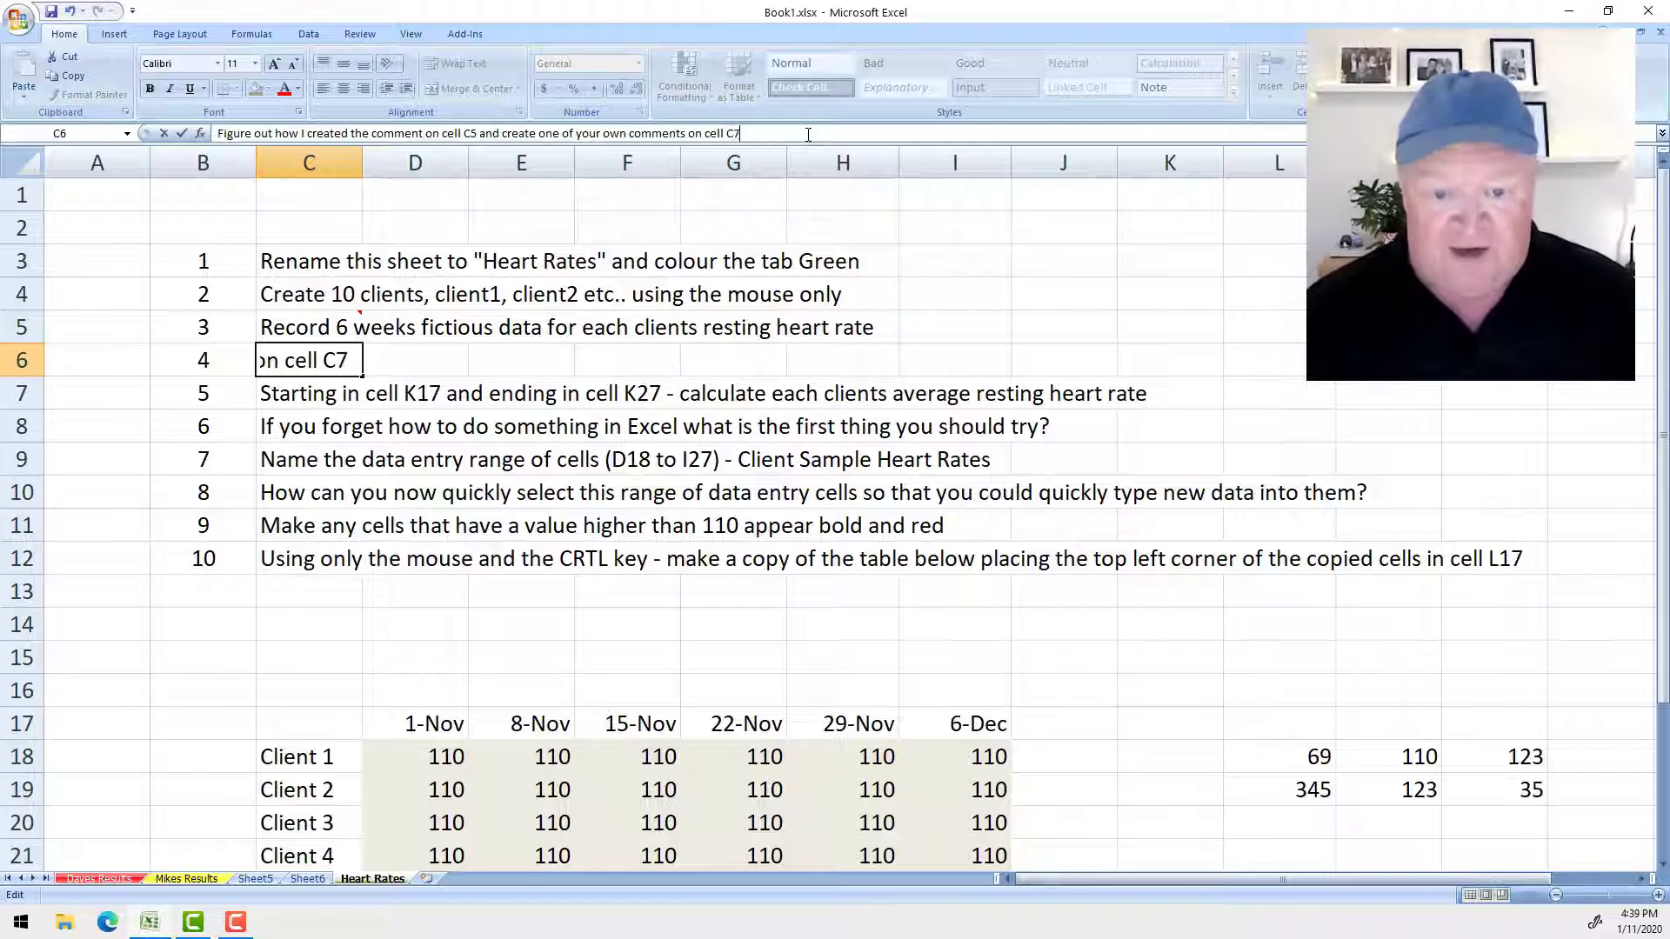
key(Return)
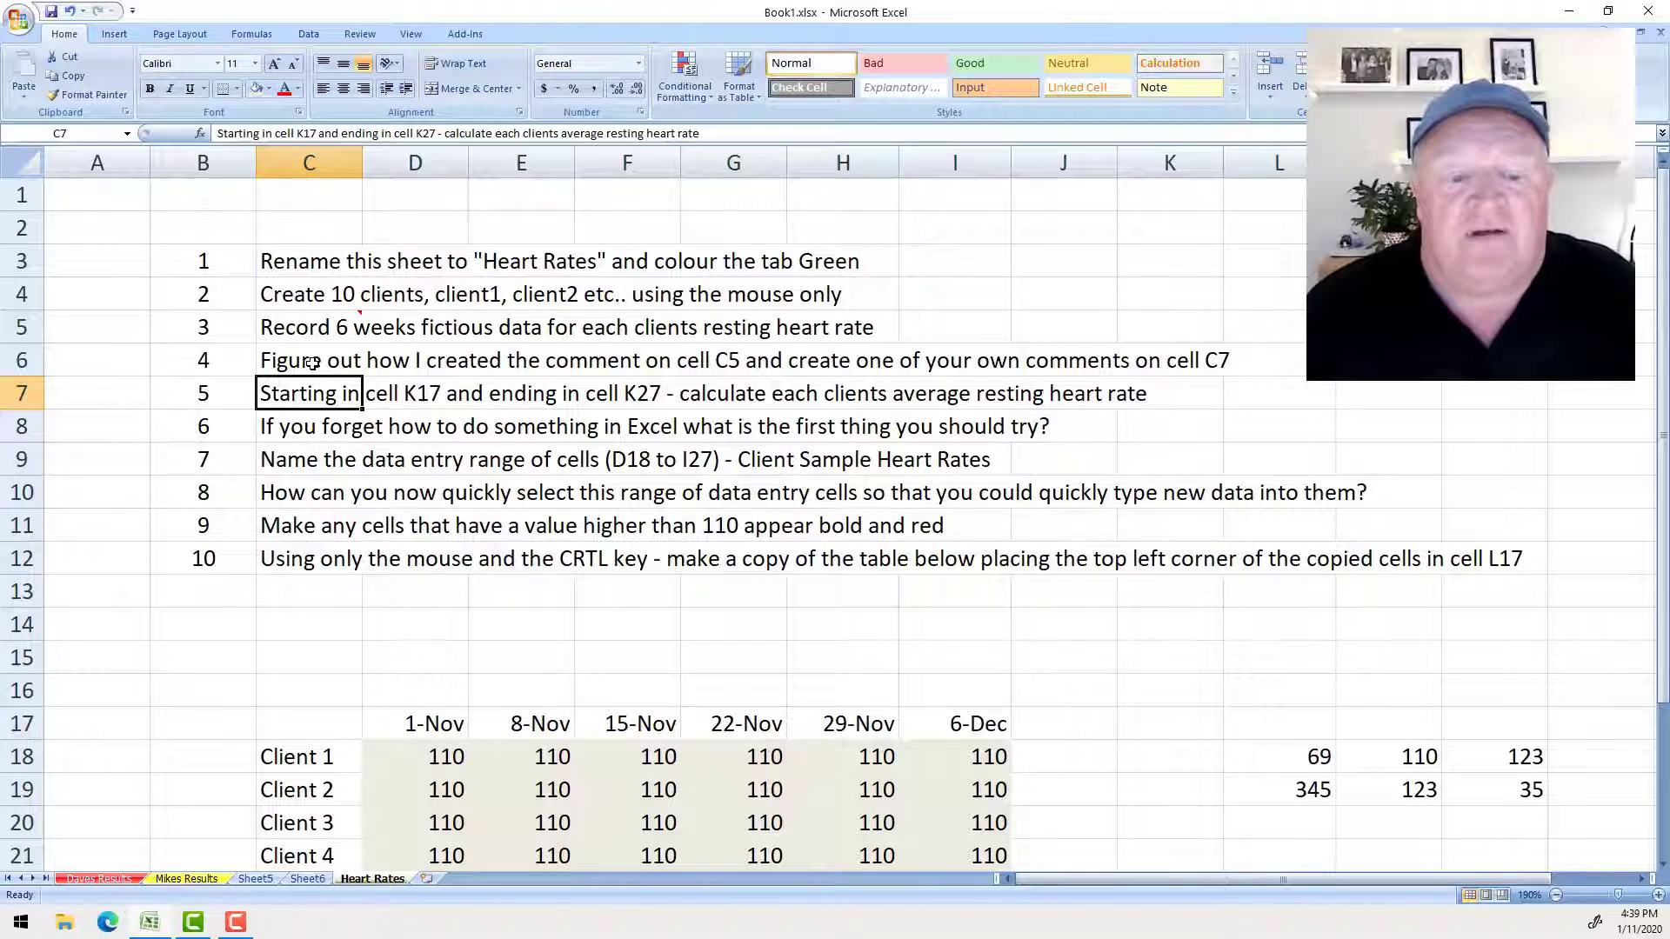
click(308, 430)
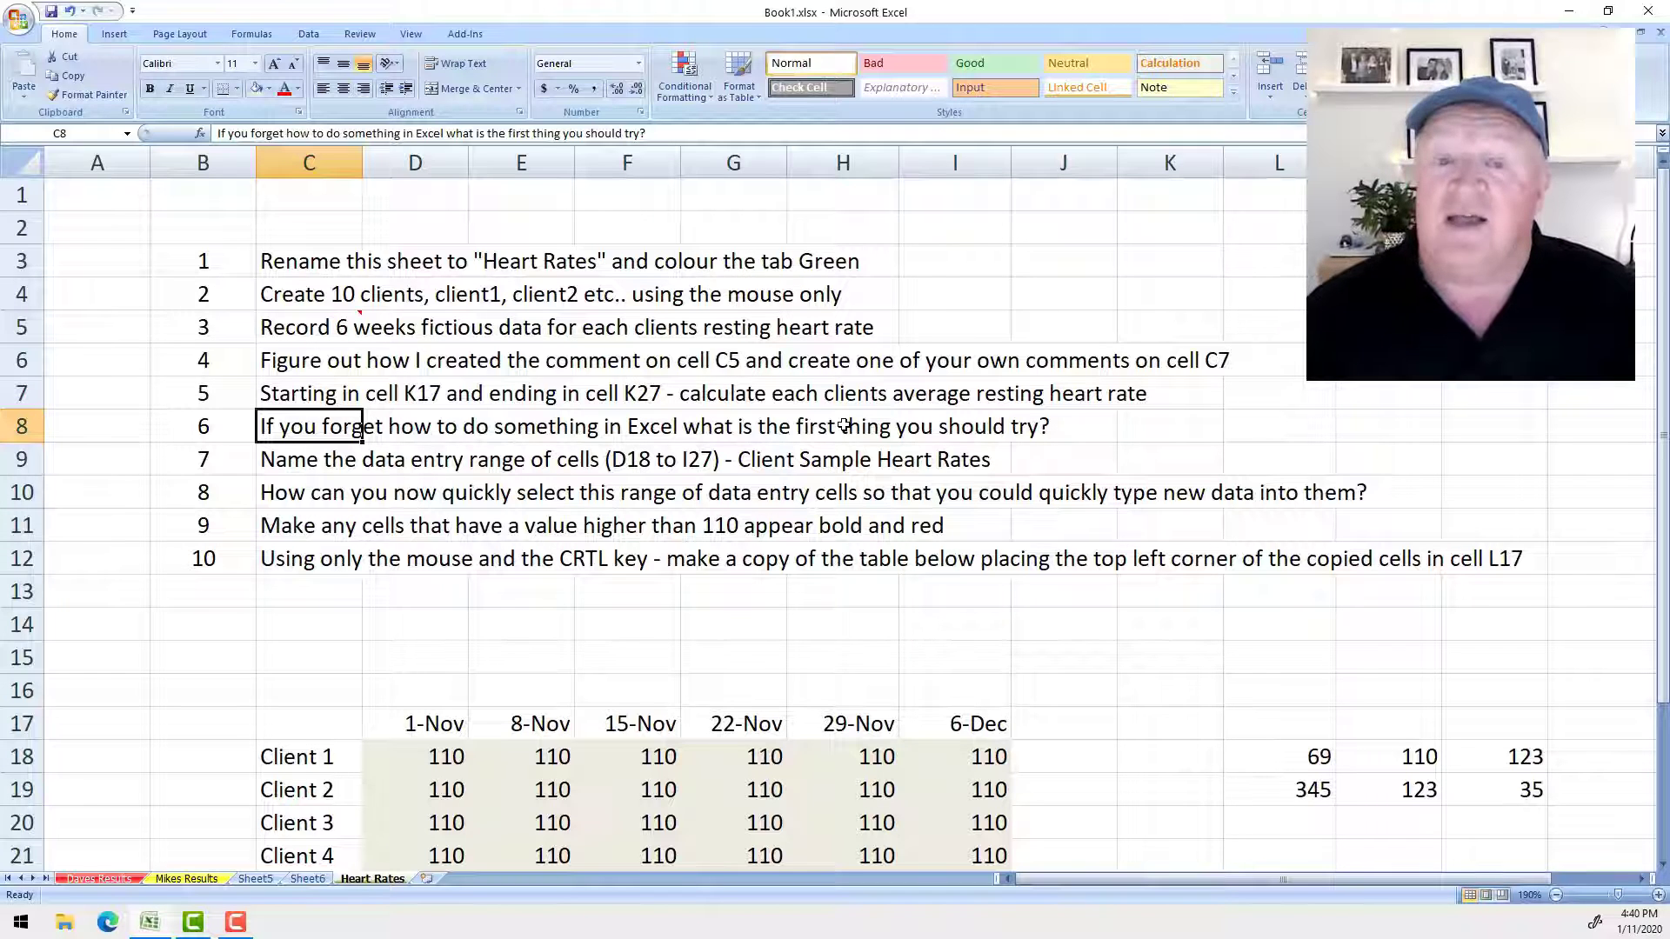
right_click(304, 363)
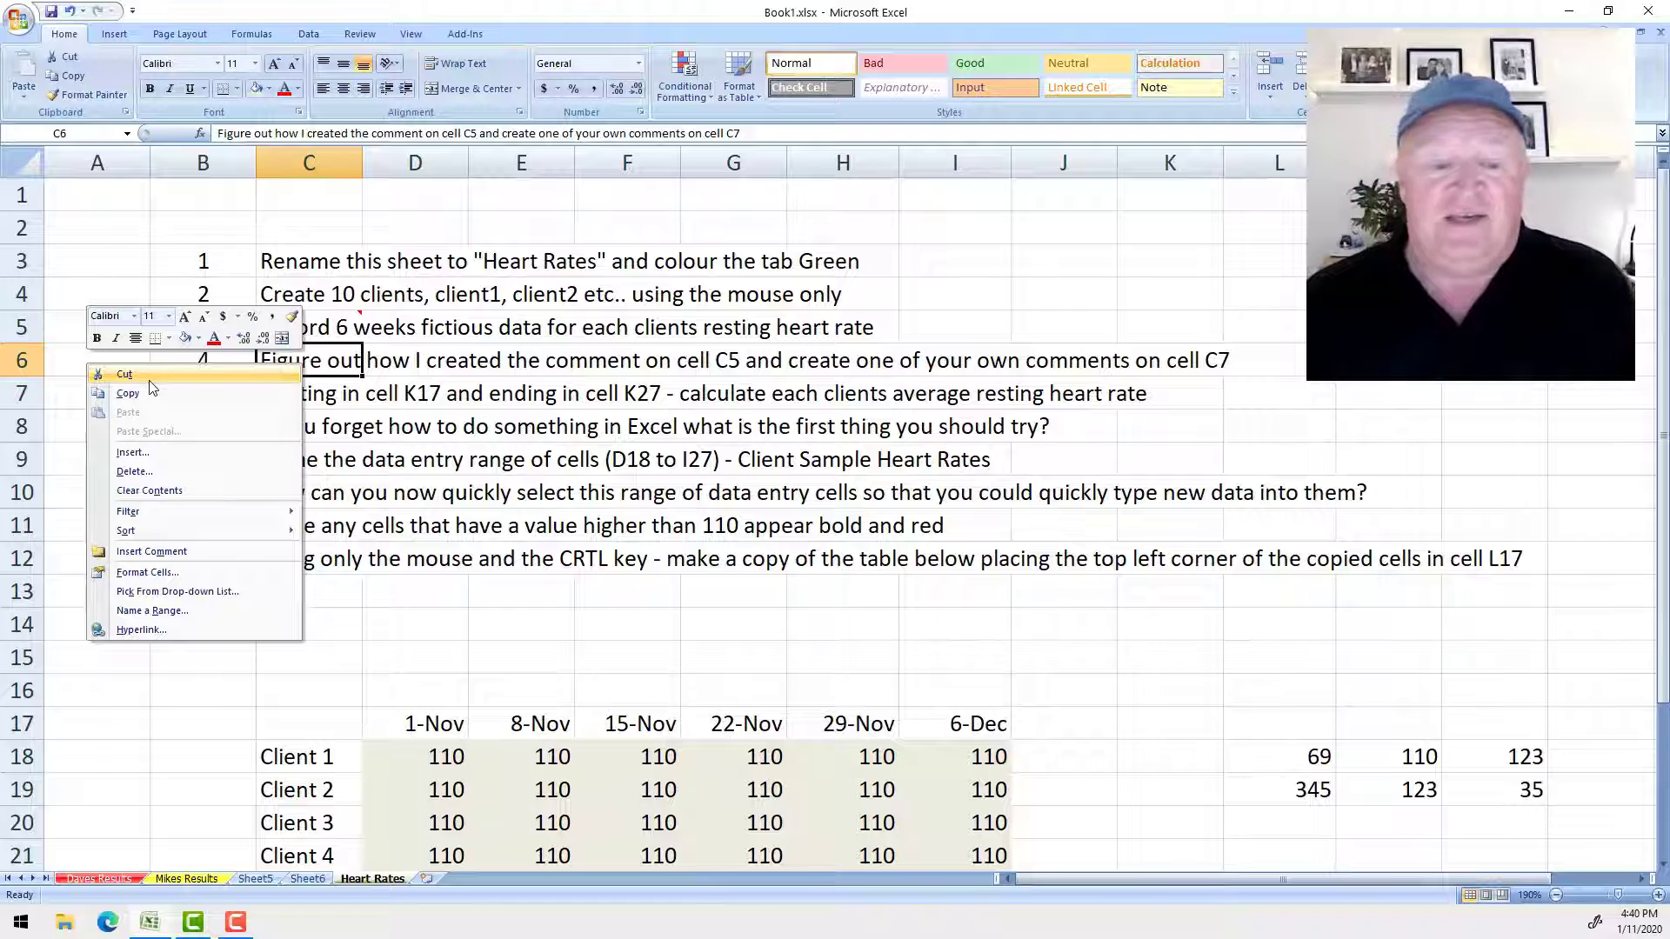
right_click(315, 165)
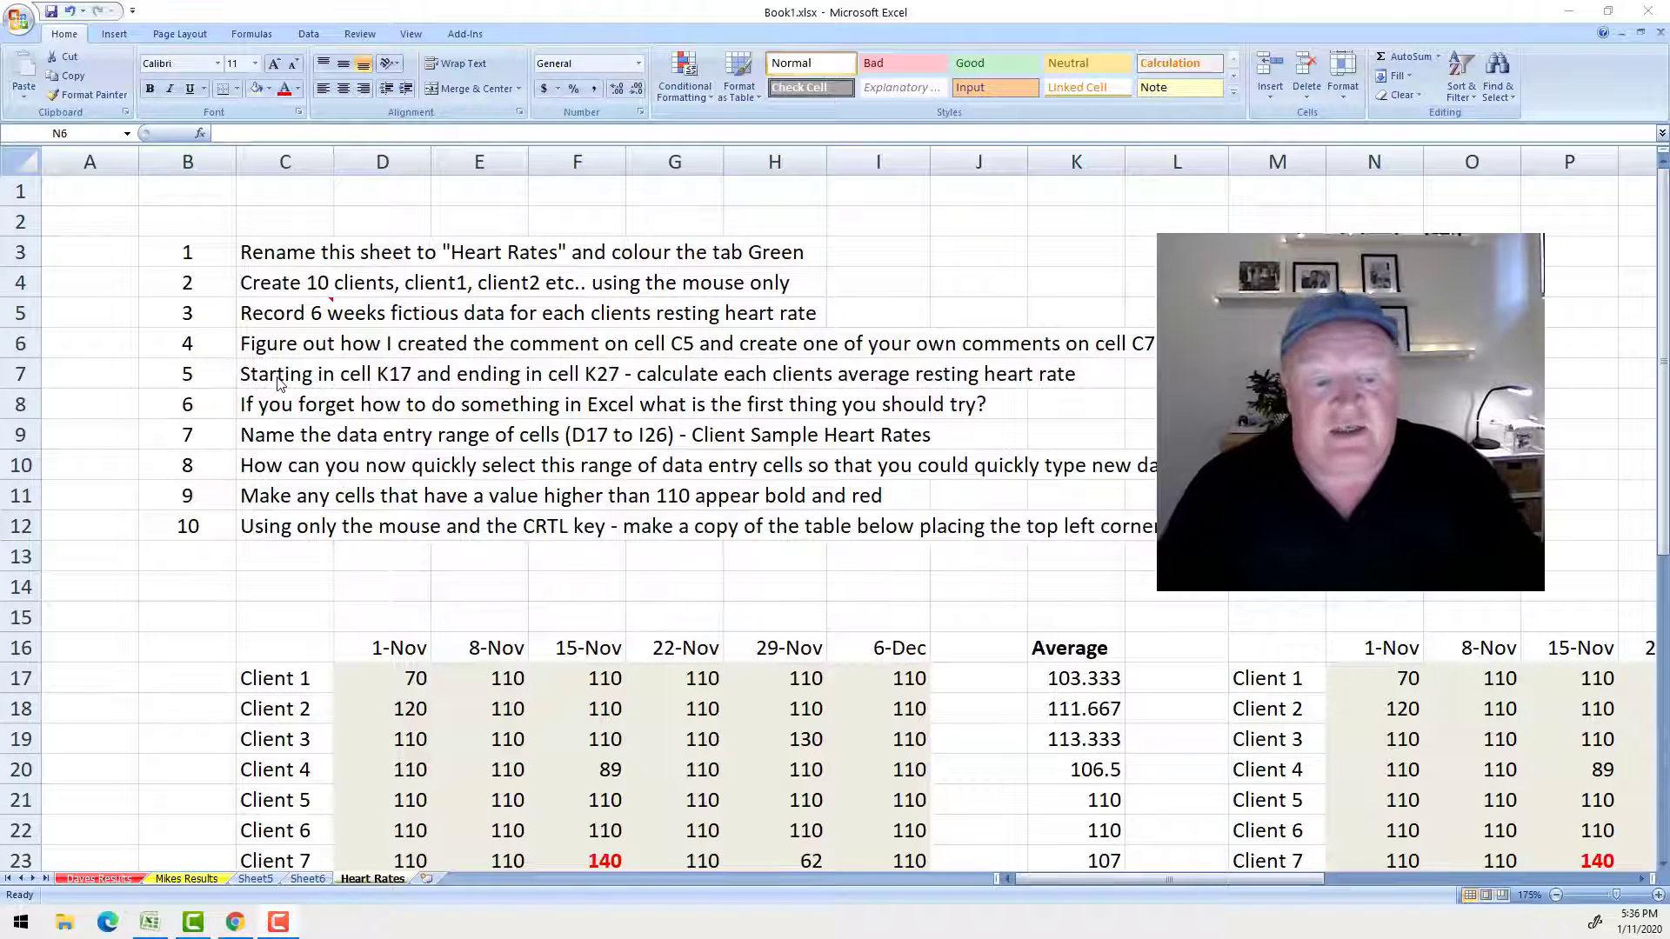
- Insert a comment on cell C7 saying "This is a commnent made by" followed by the author's first name
click(261, 344)
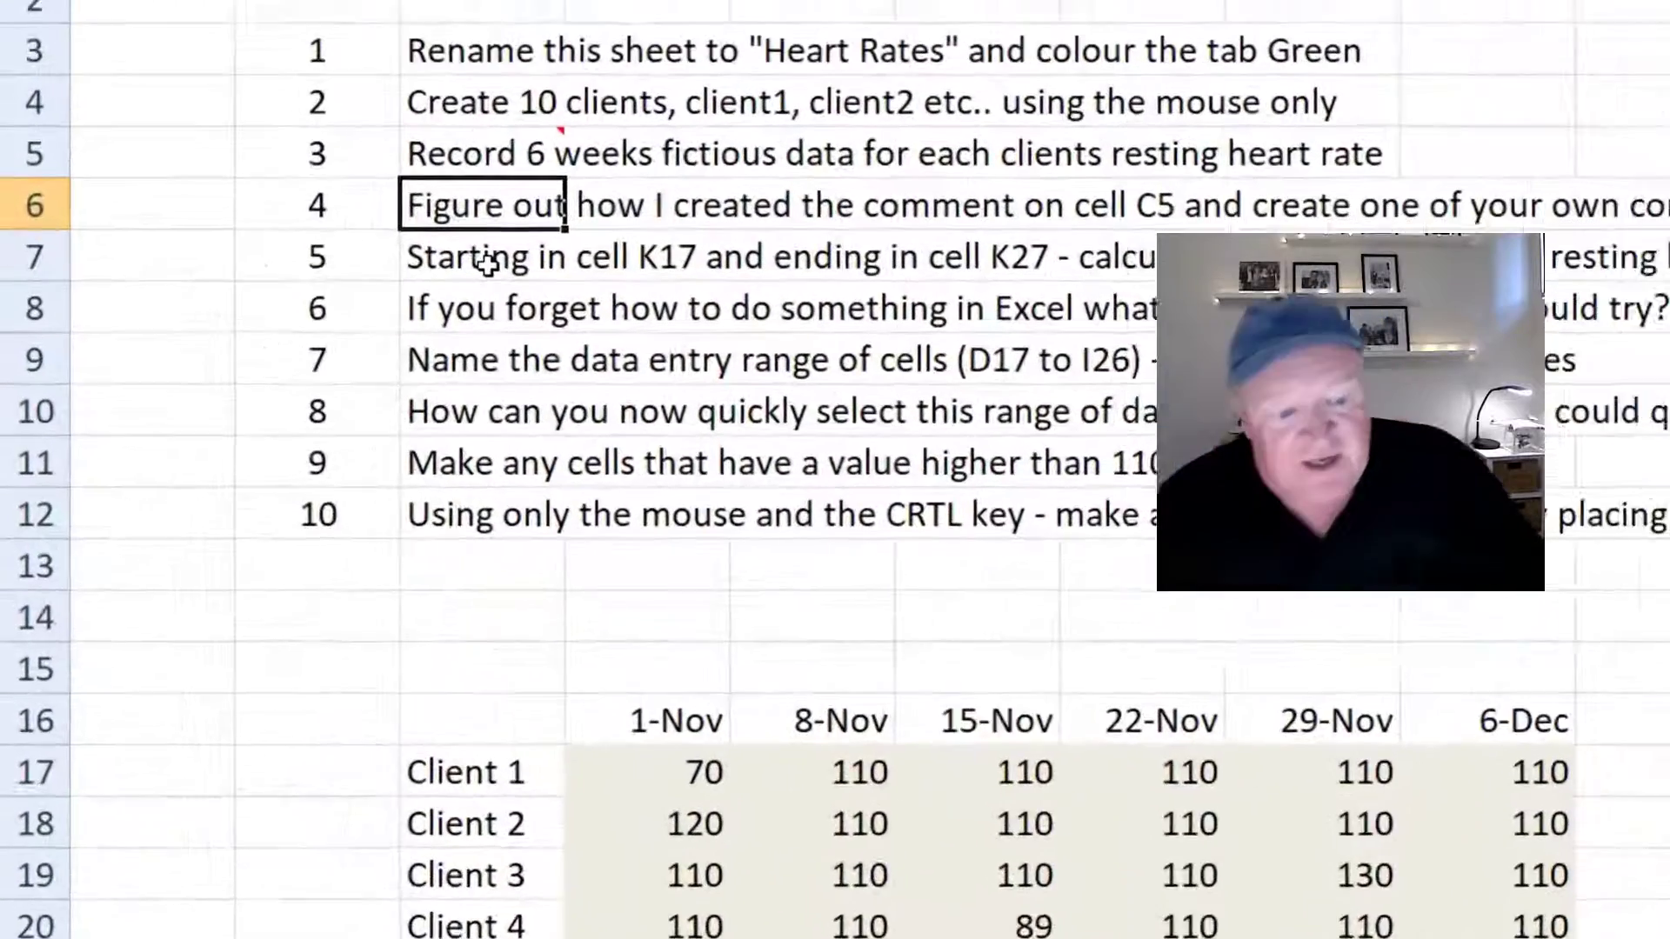
click(287, 378)
right_click(506, 254)
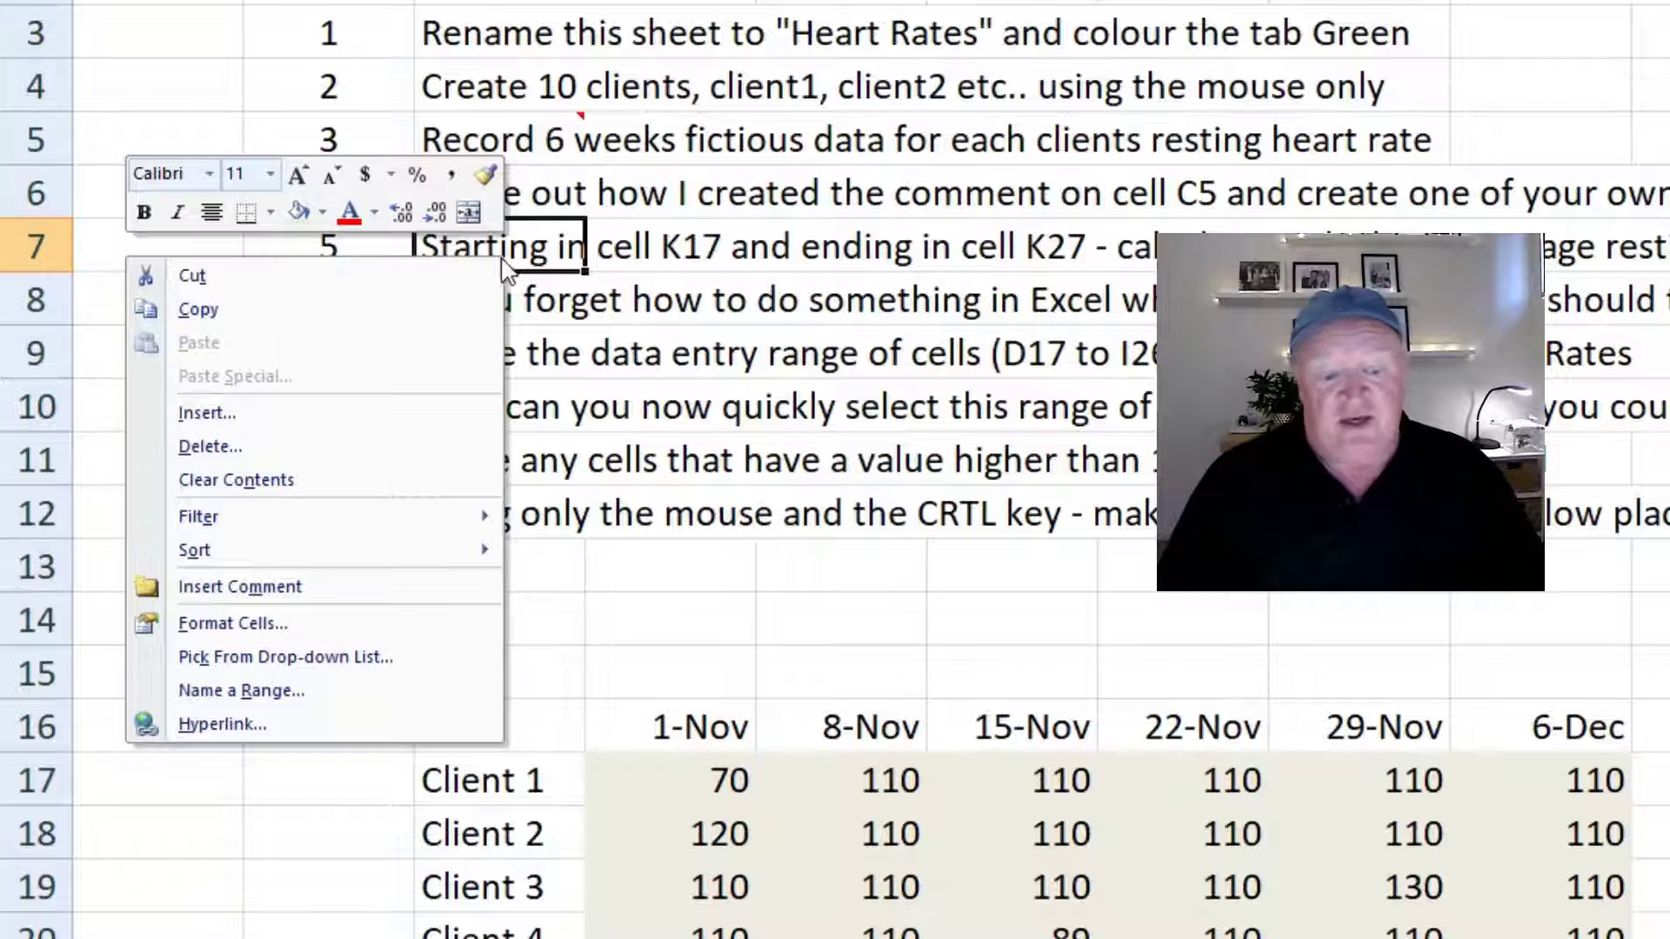
click(290, 588)
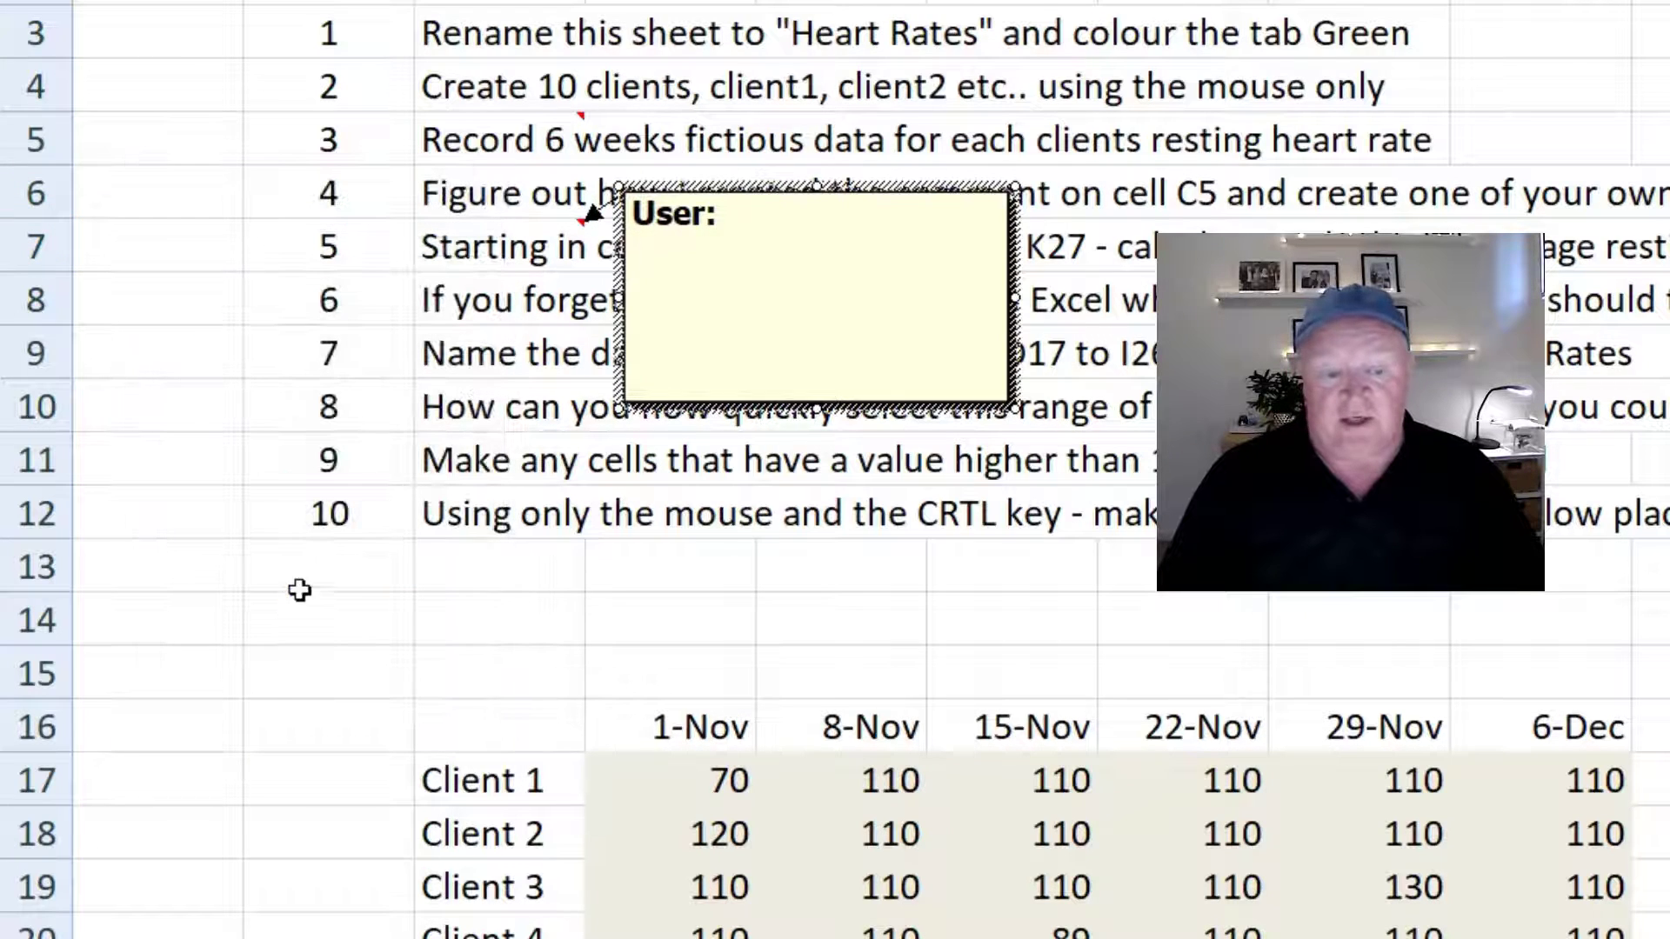
text(T)
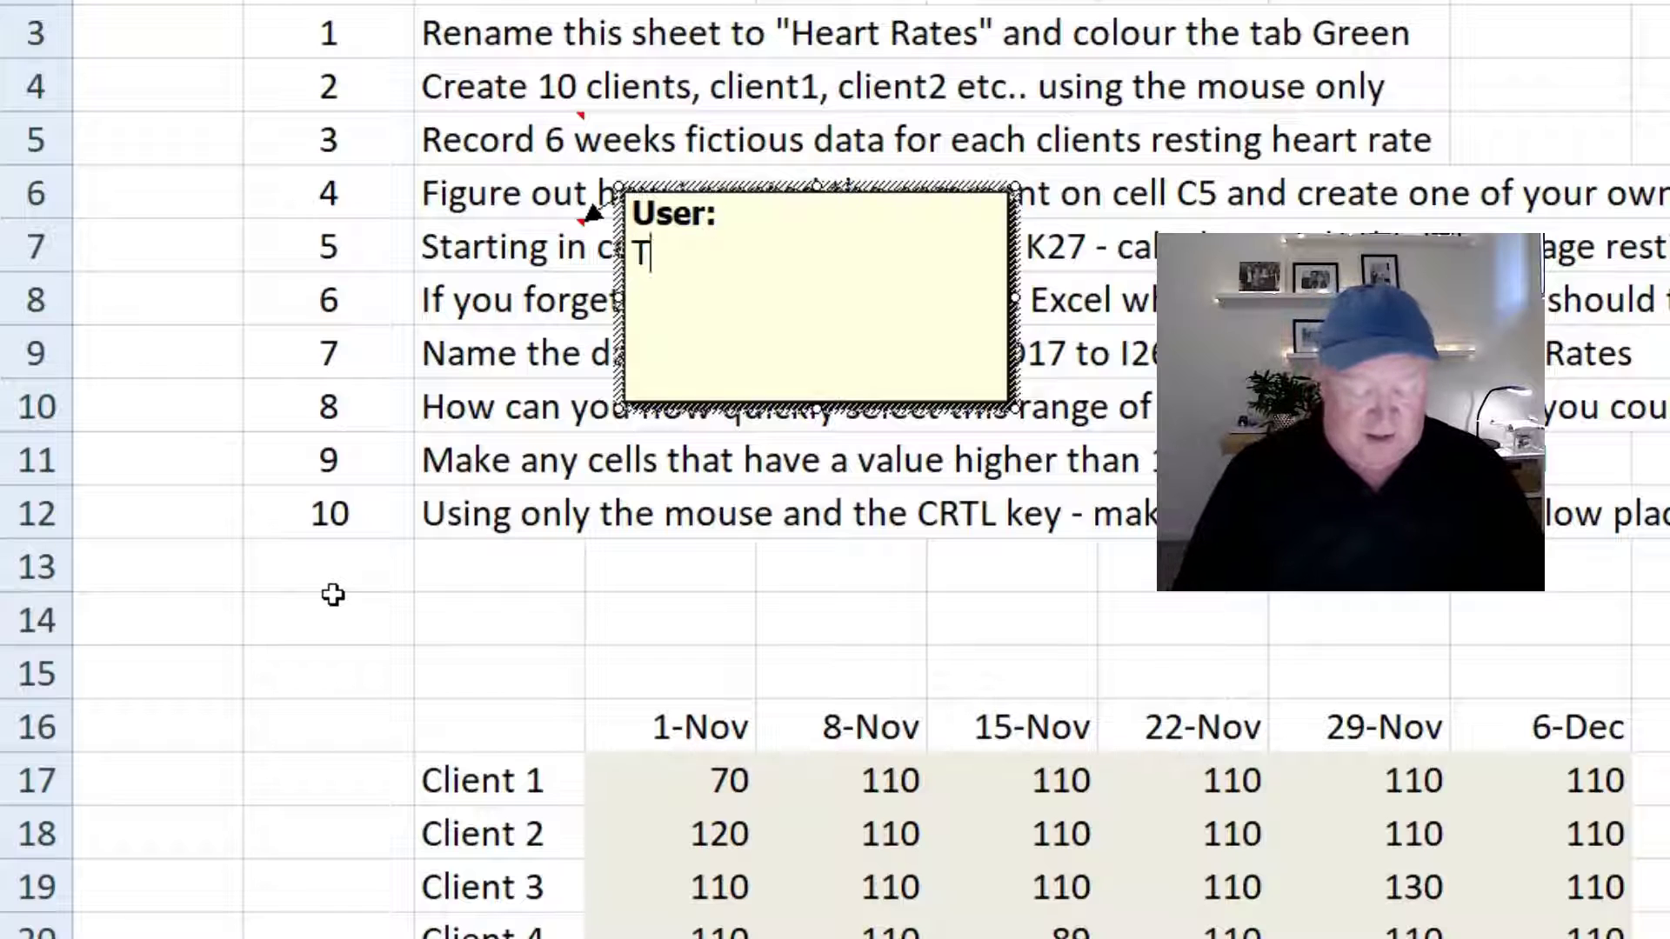
text(his is a commnent)
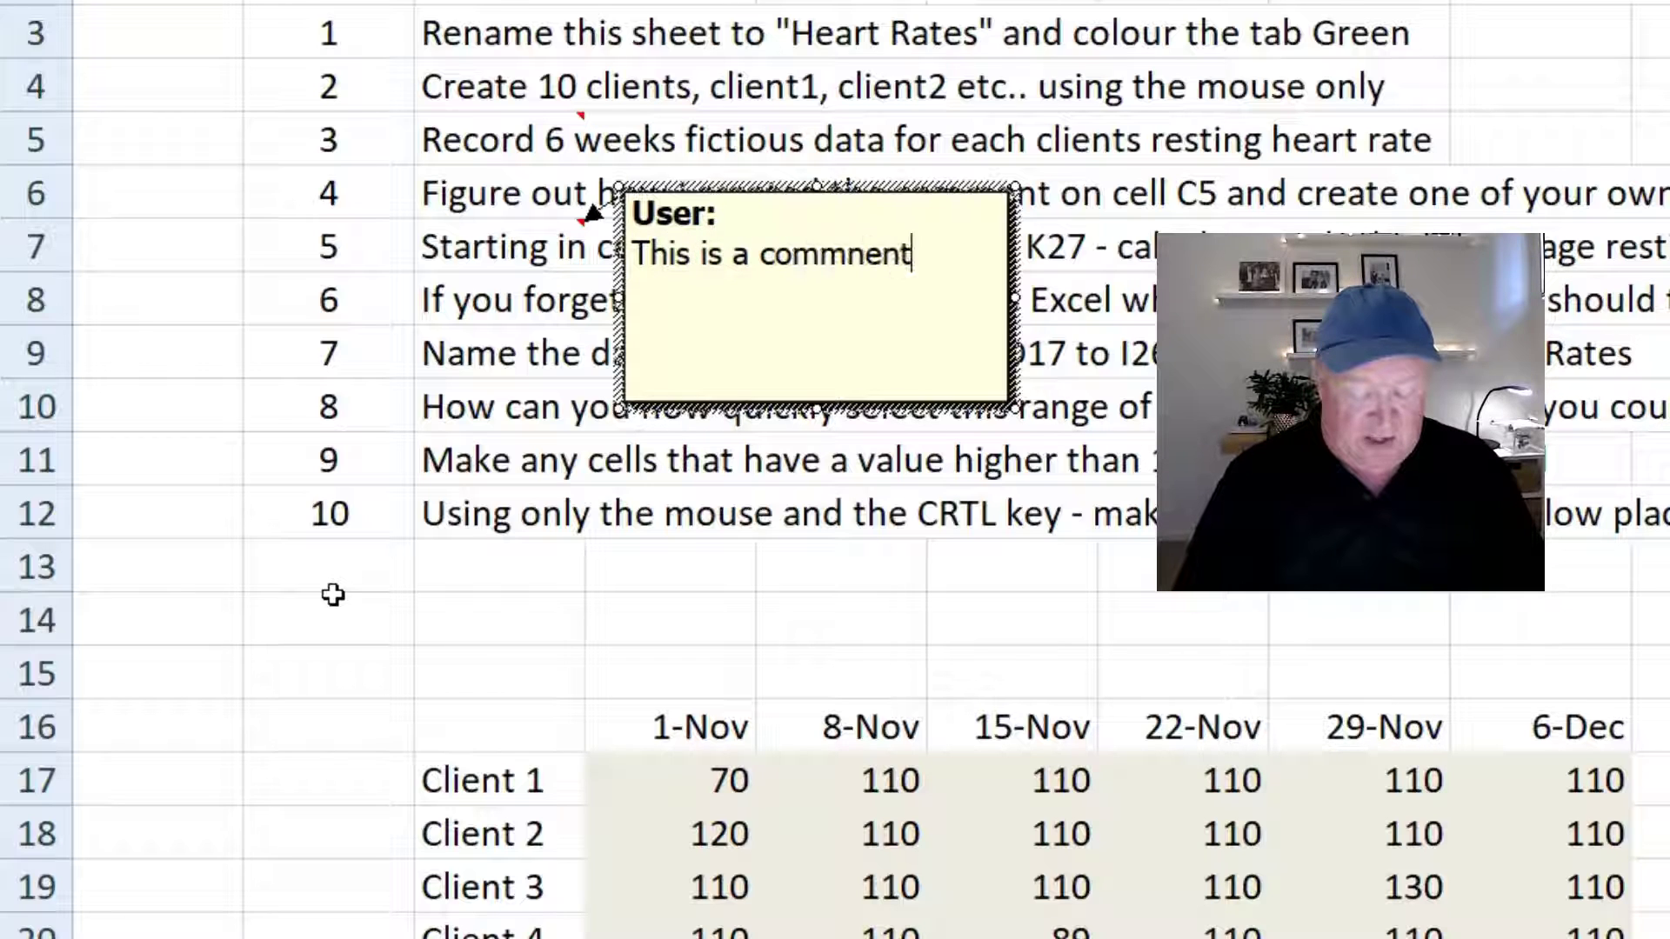
text( made by)
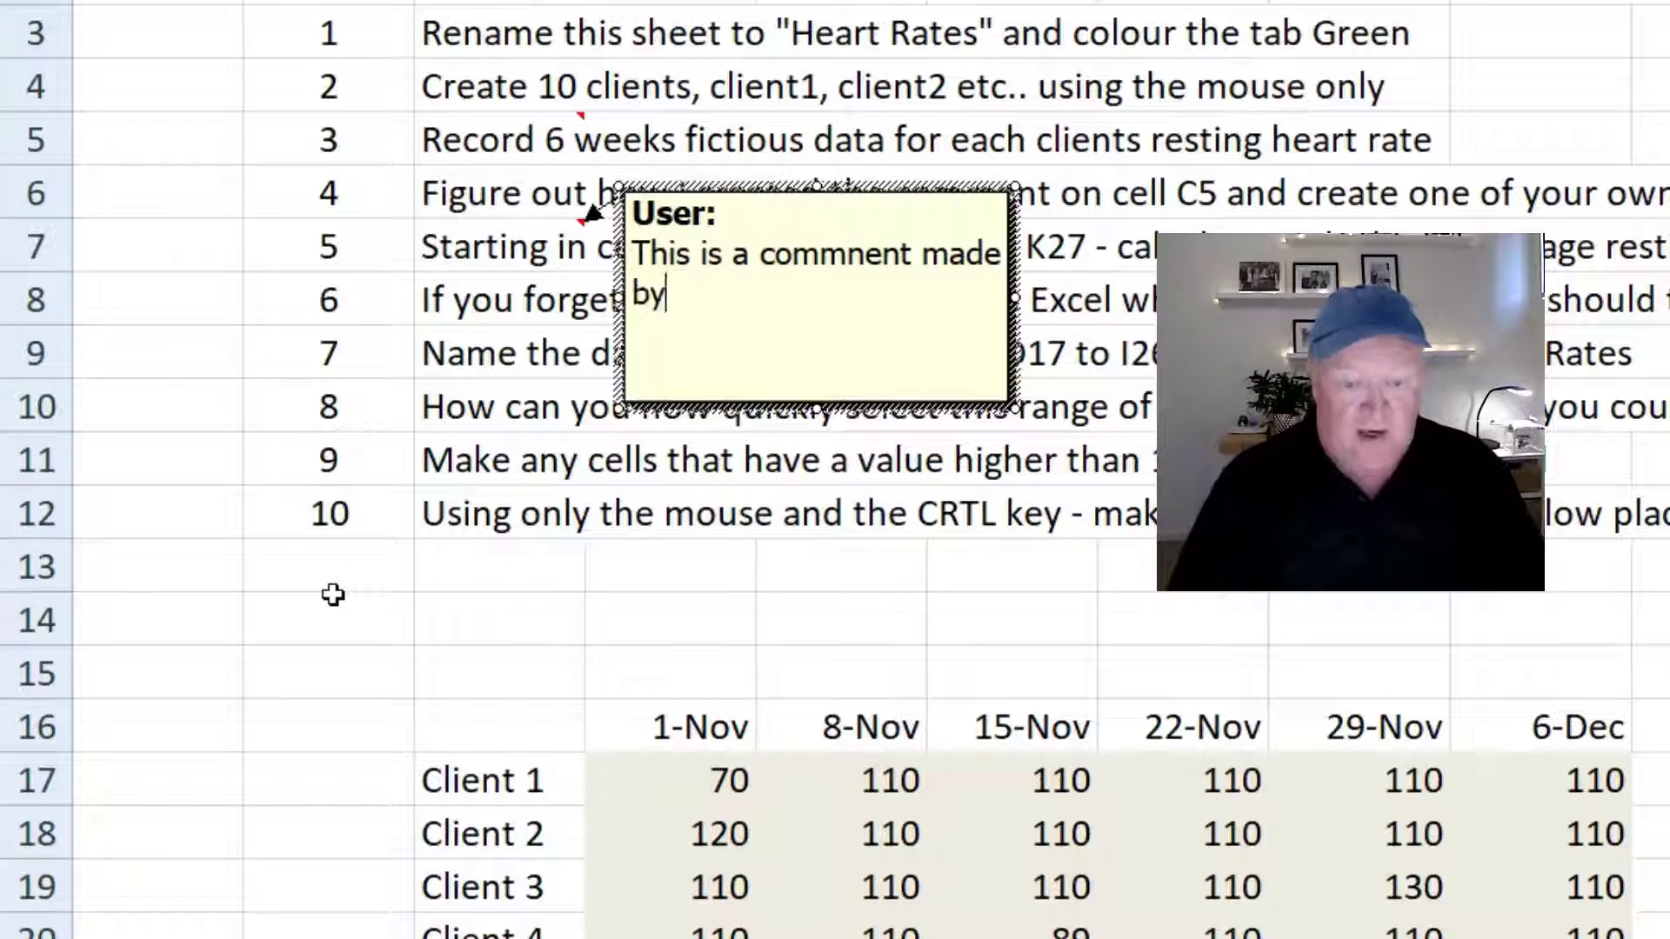
text( Miker)
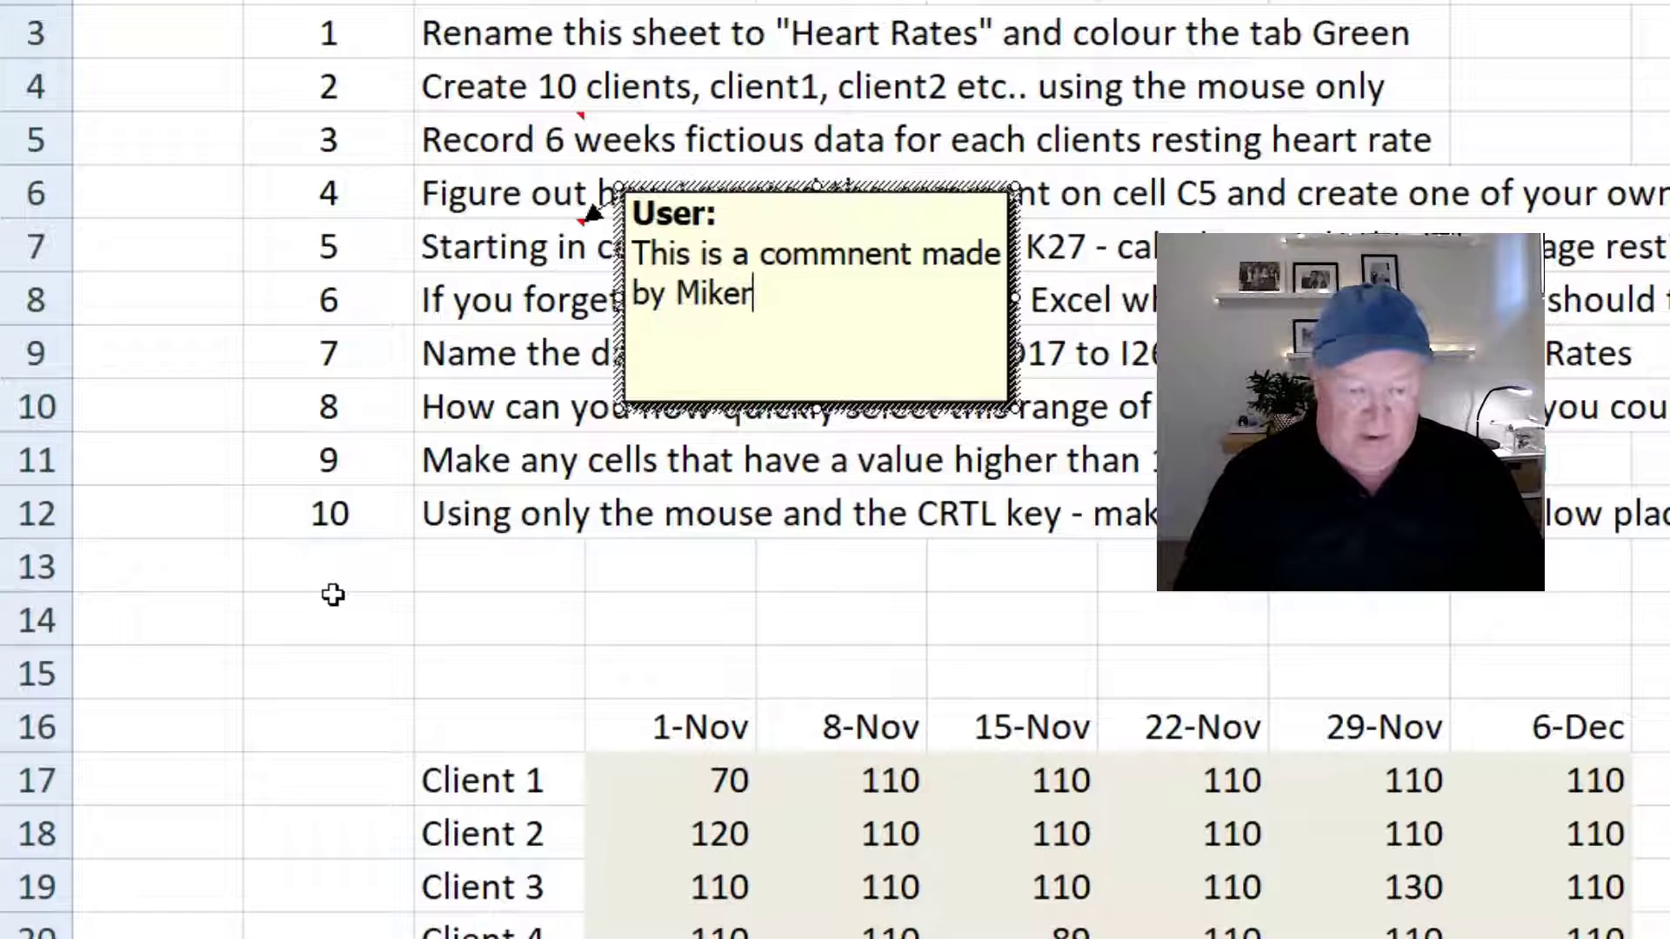
key(BackSpace)
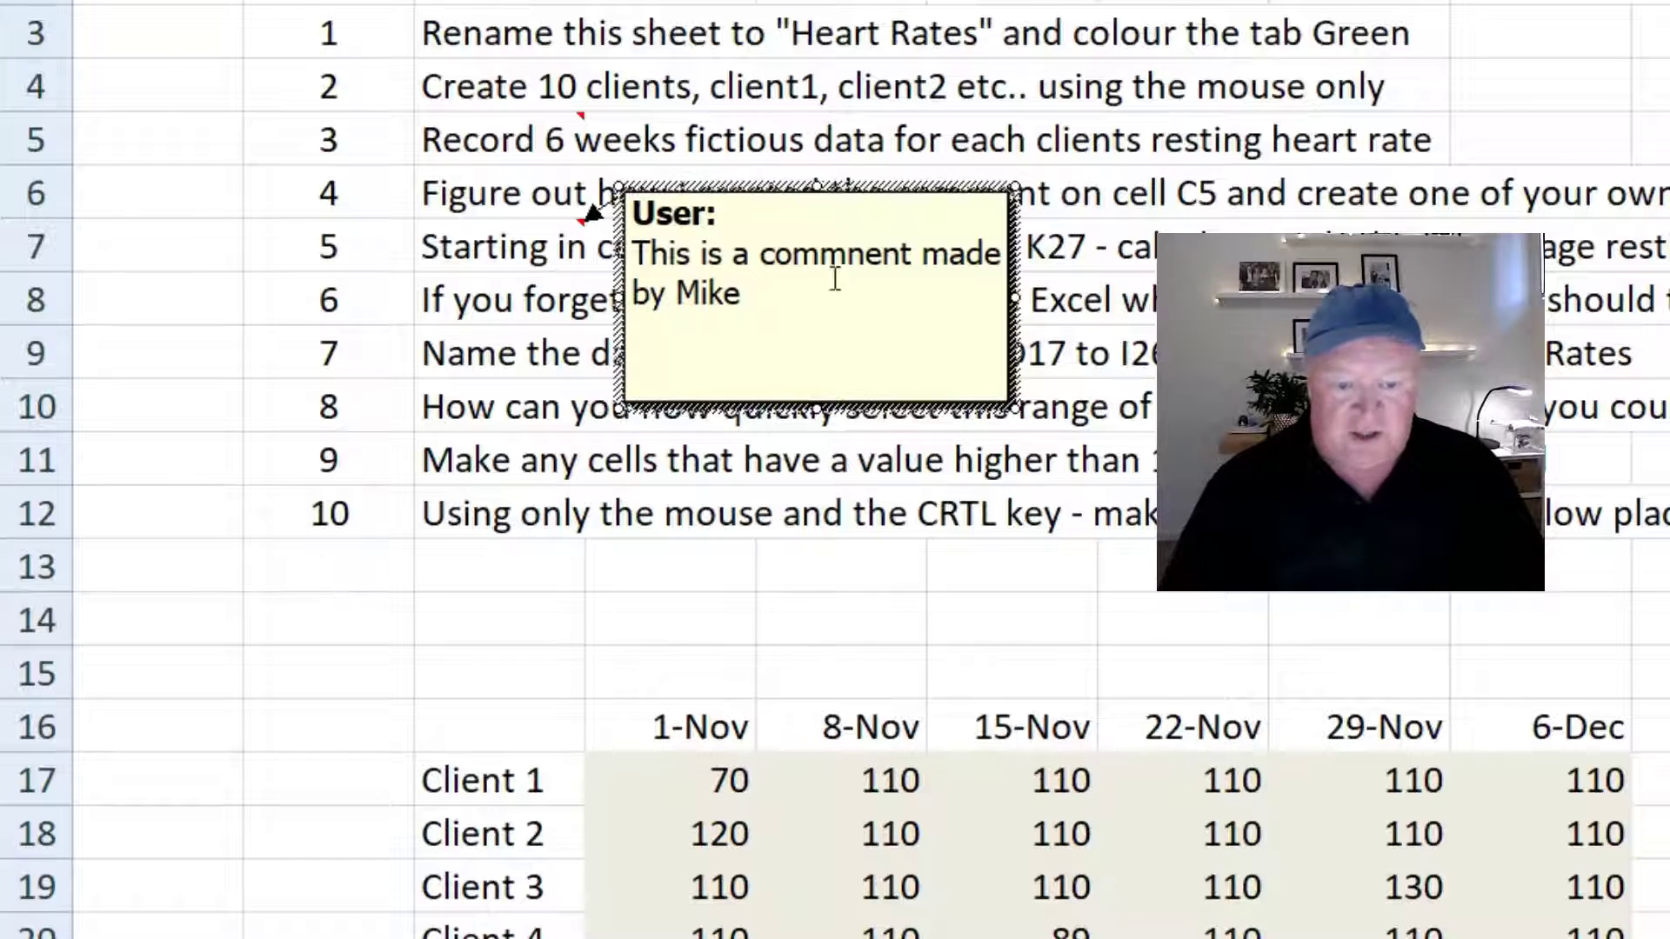
- Correct the misspelled word to "comment" in the C7 comment, end its sentence with a period and leave the comment box
click(848, 254)
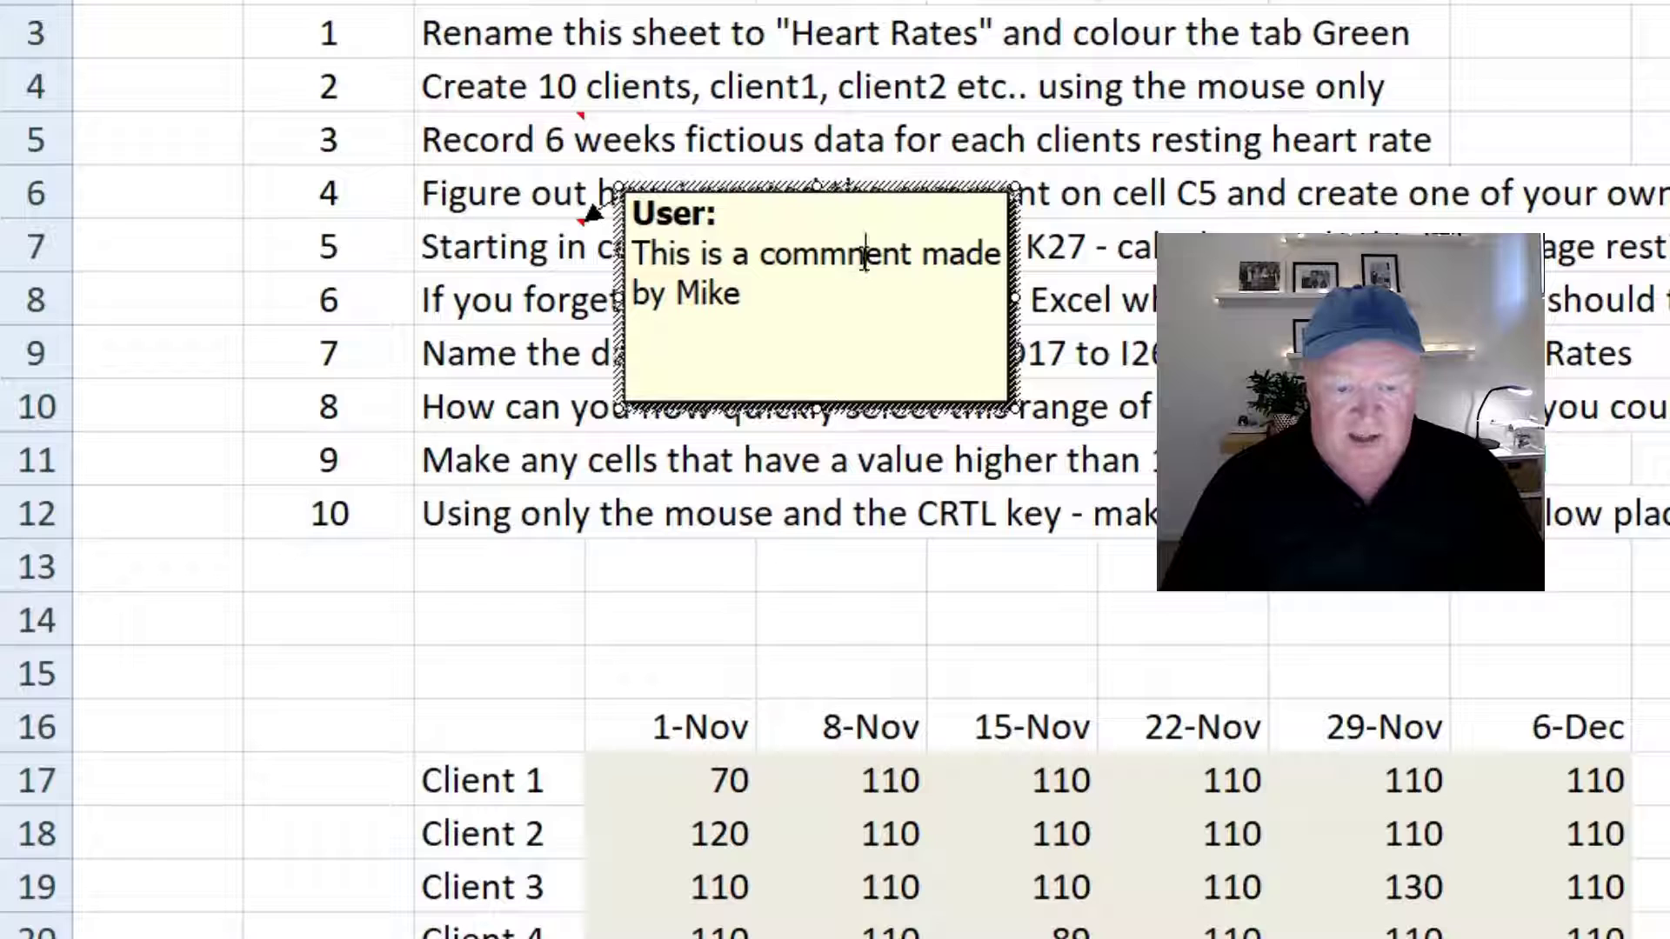
key(Delete)
text(m)
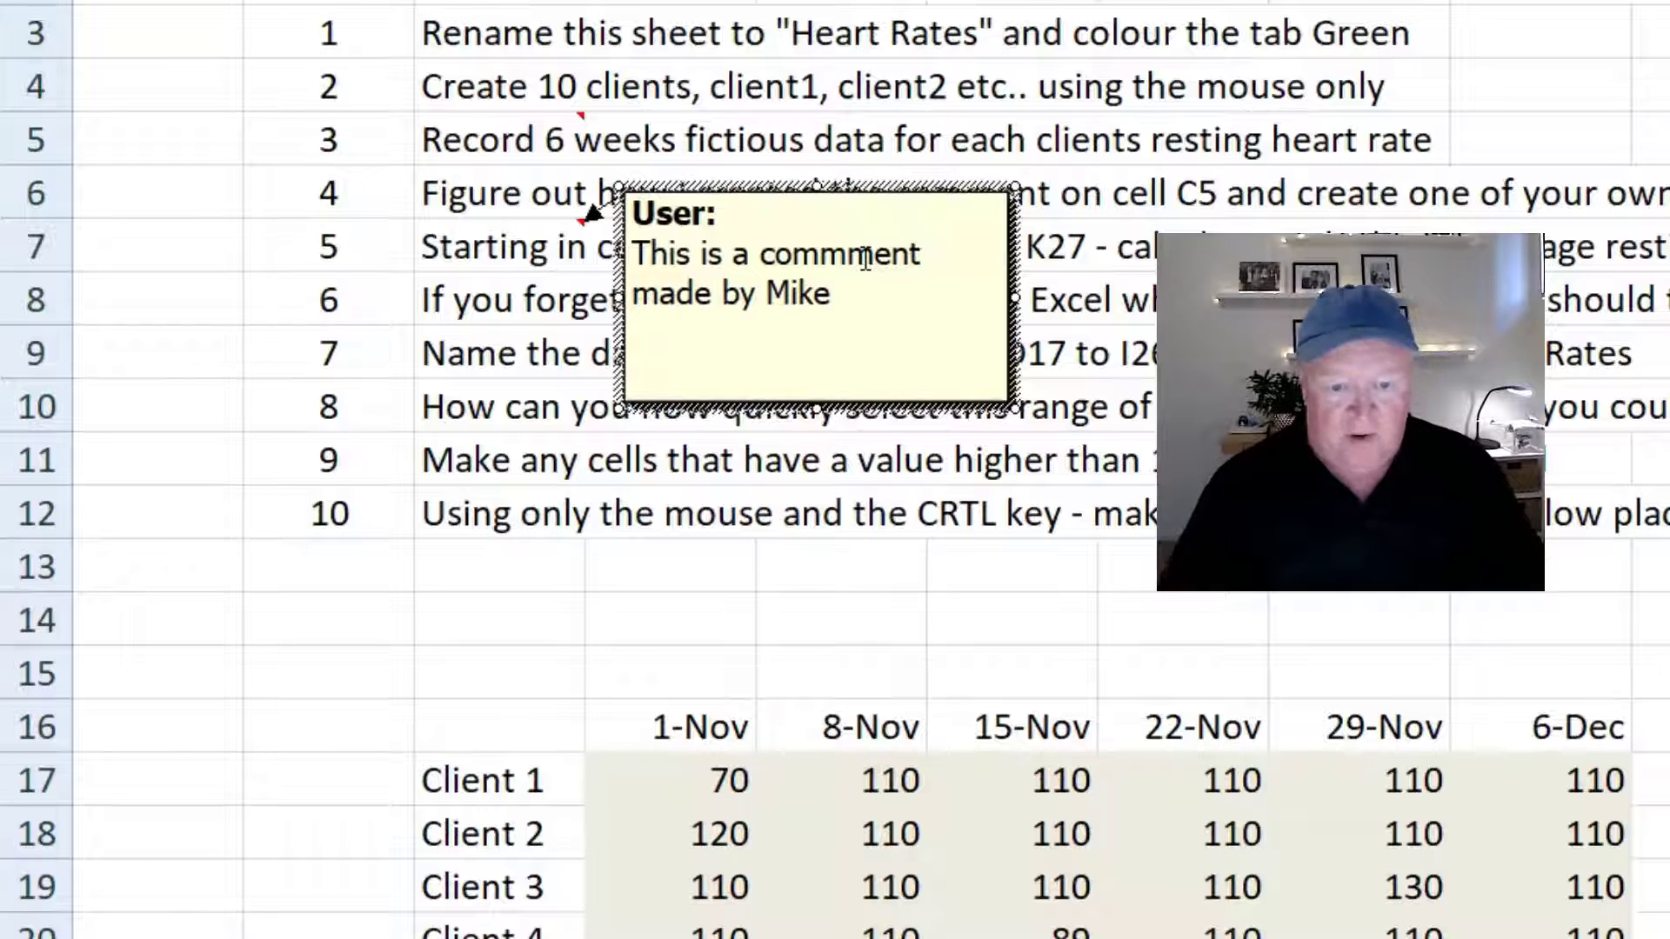
key(BackSpace)
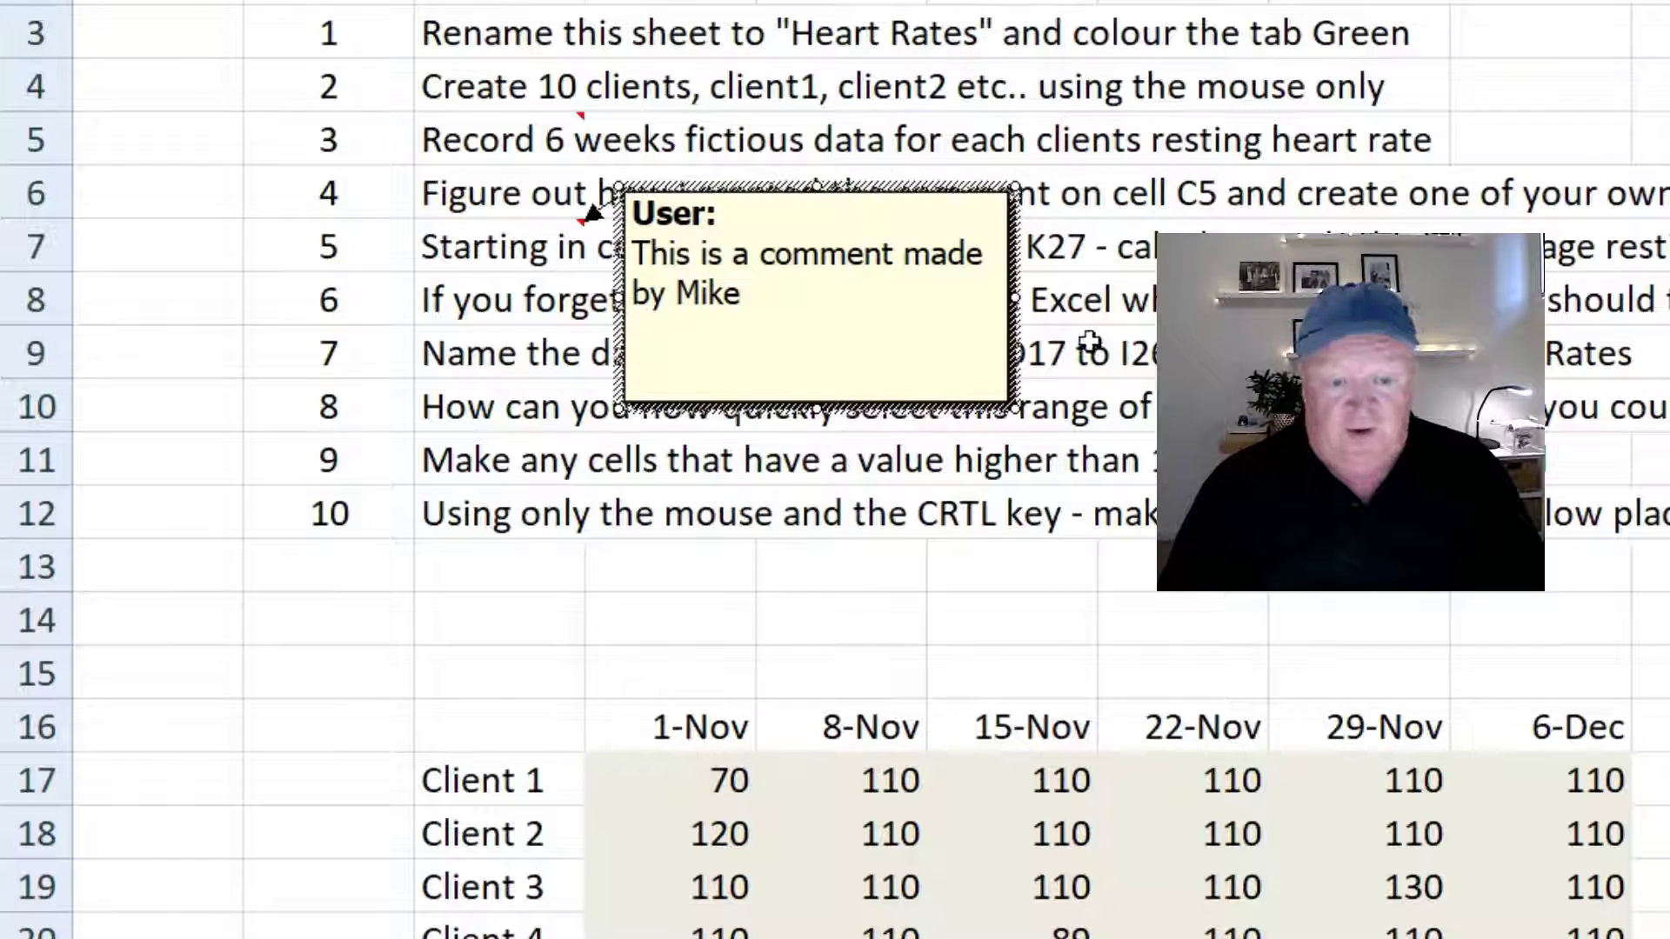
click(909, 348)
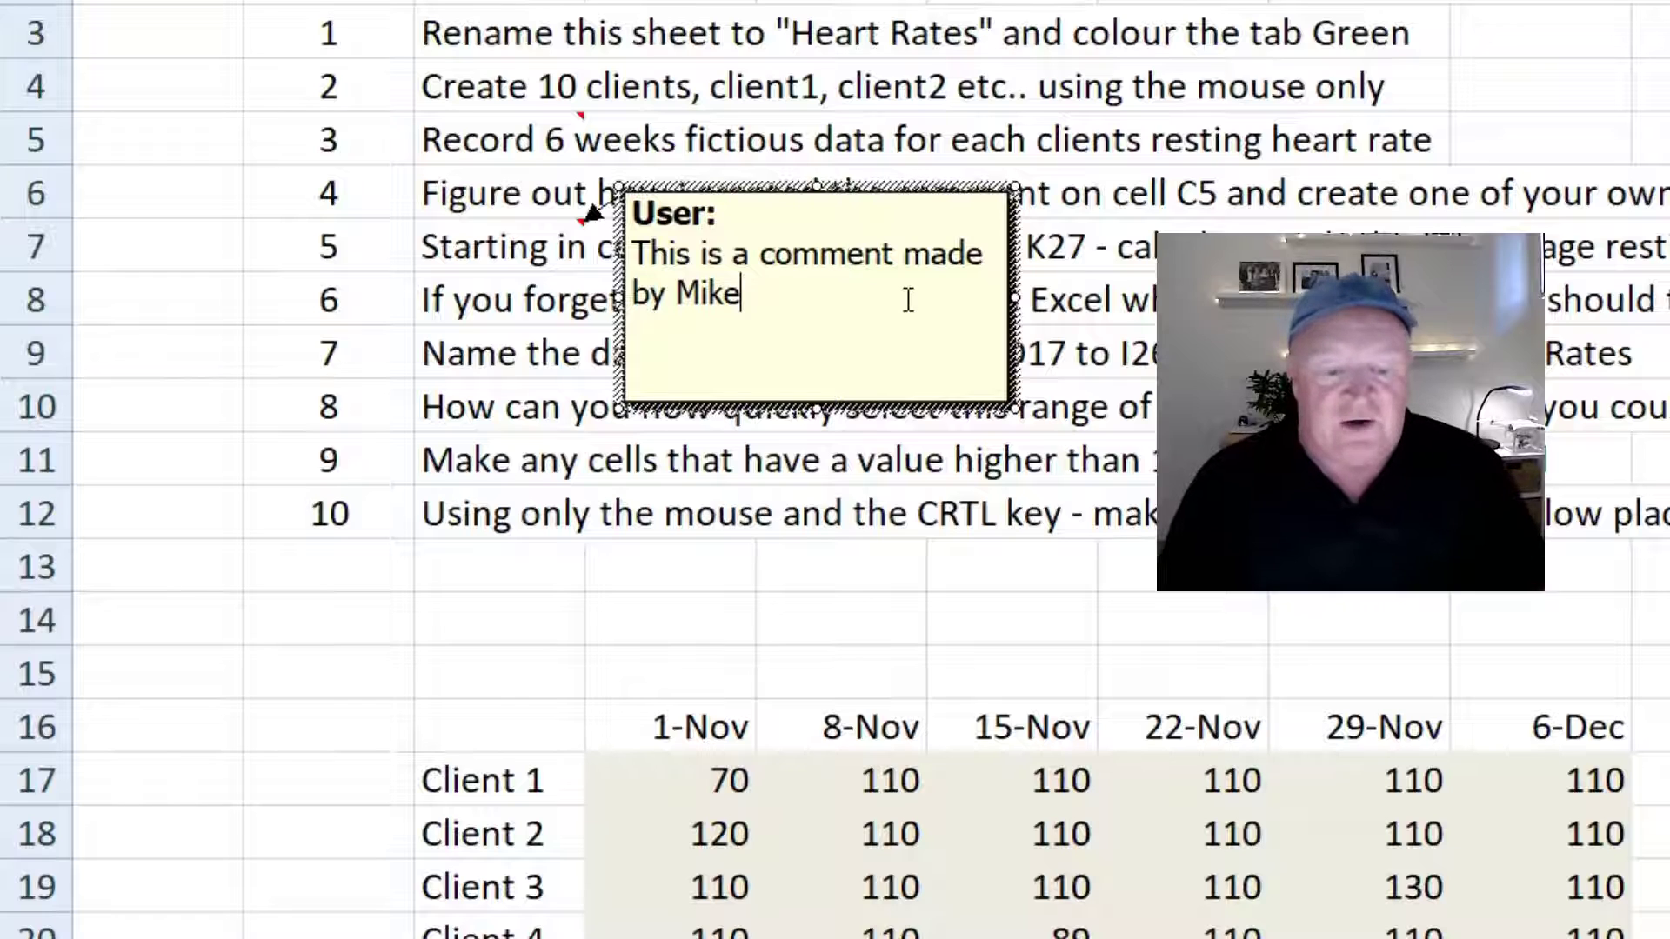
text(.)
click(531, 300)
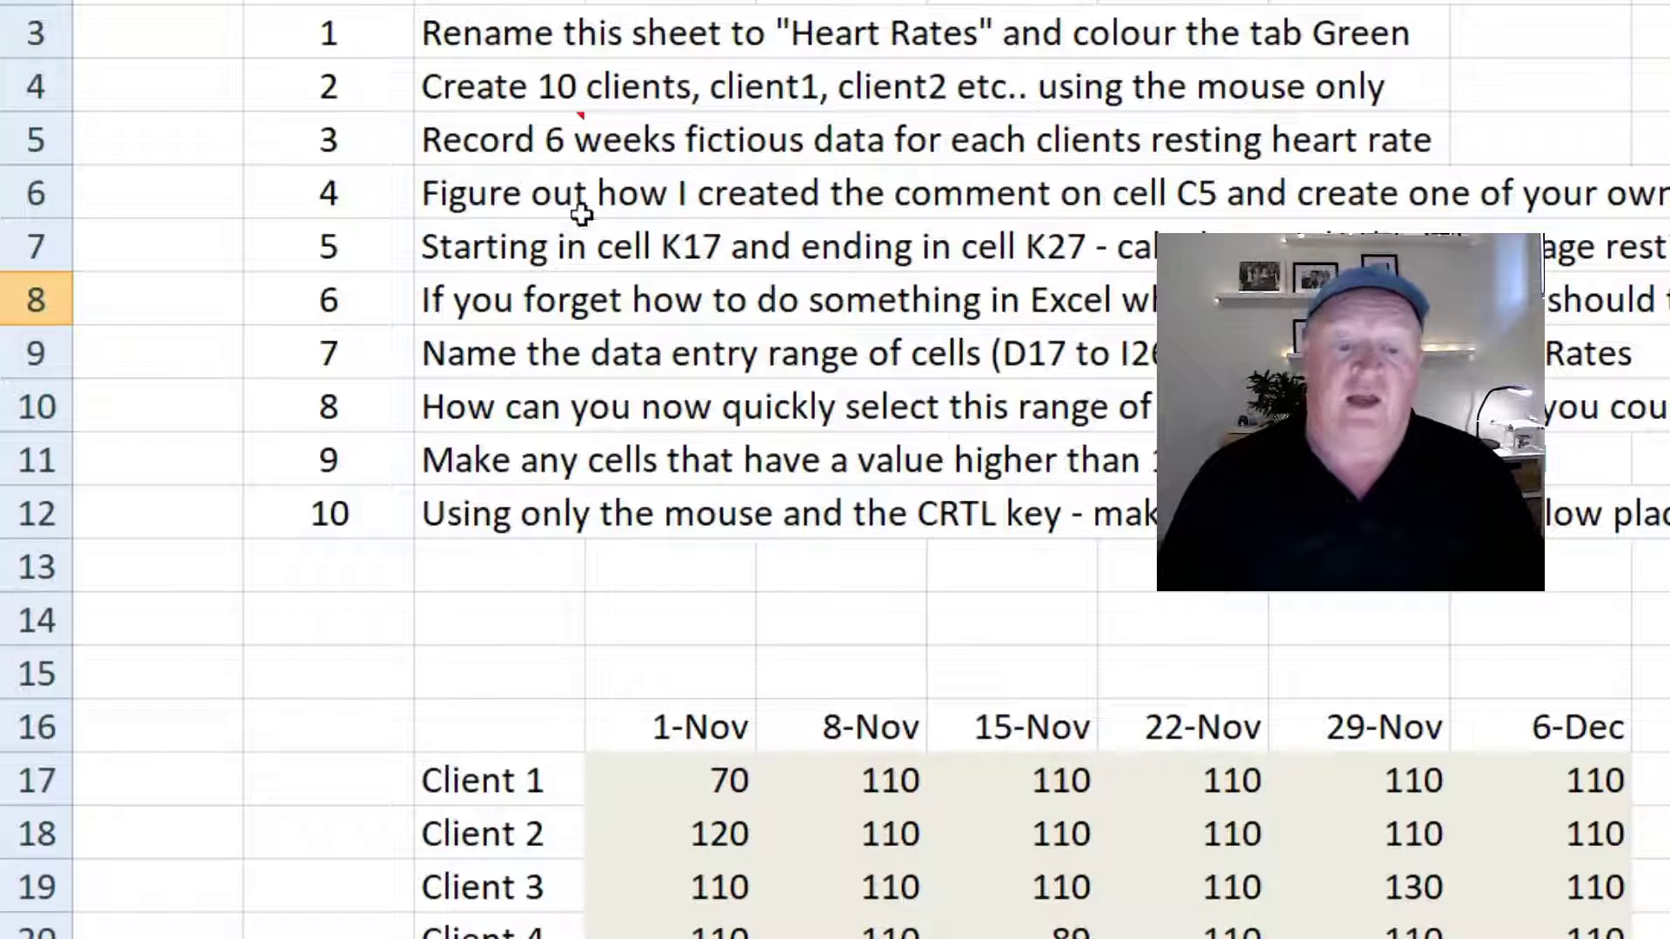
click(527, 193)
right_click(500, 207)
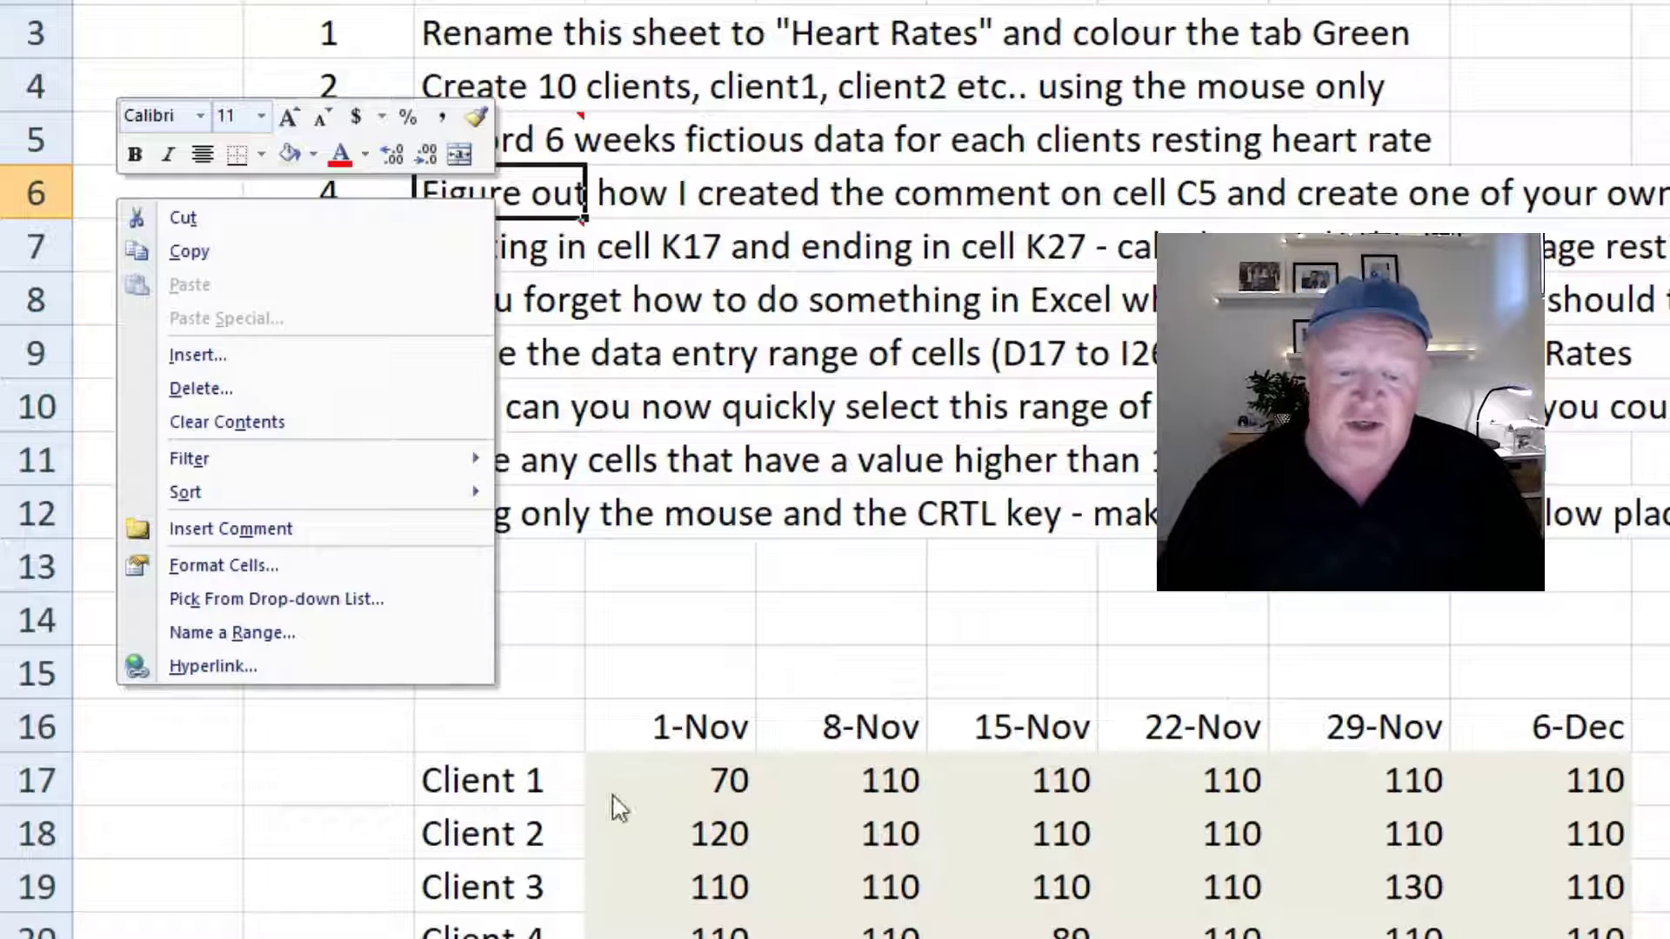
click(704, 733)
right_click(704, 733)
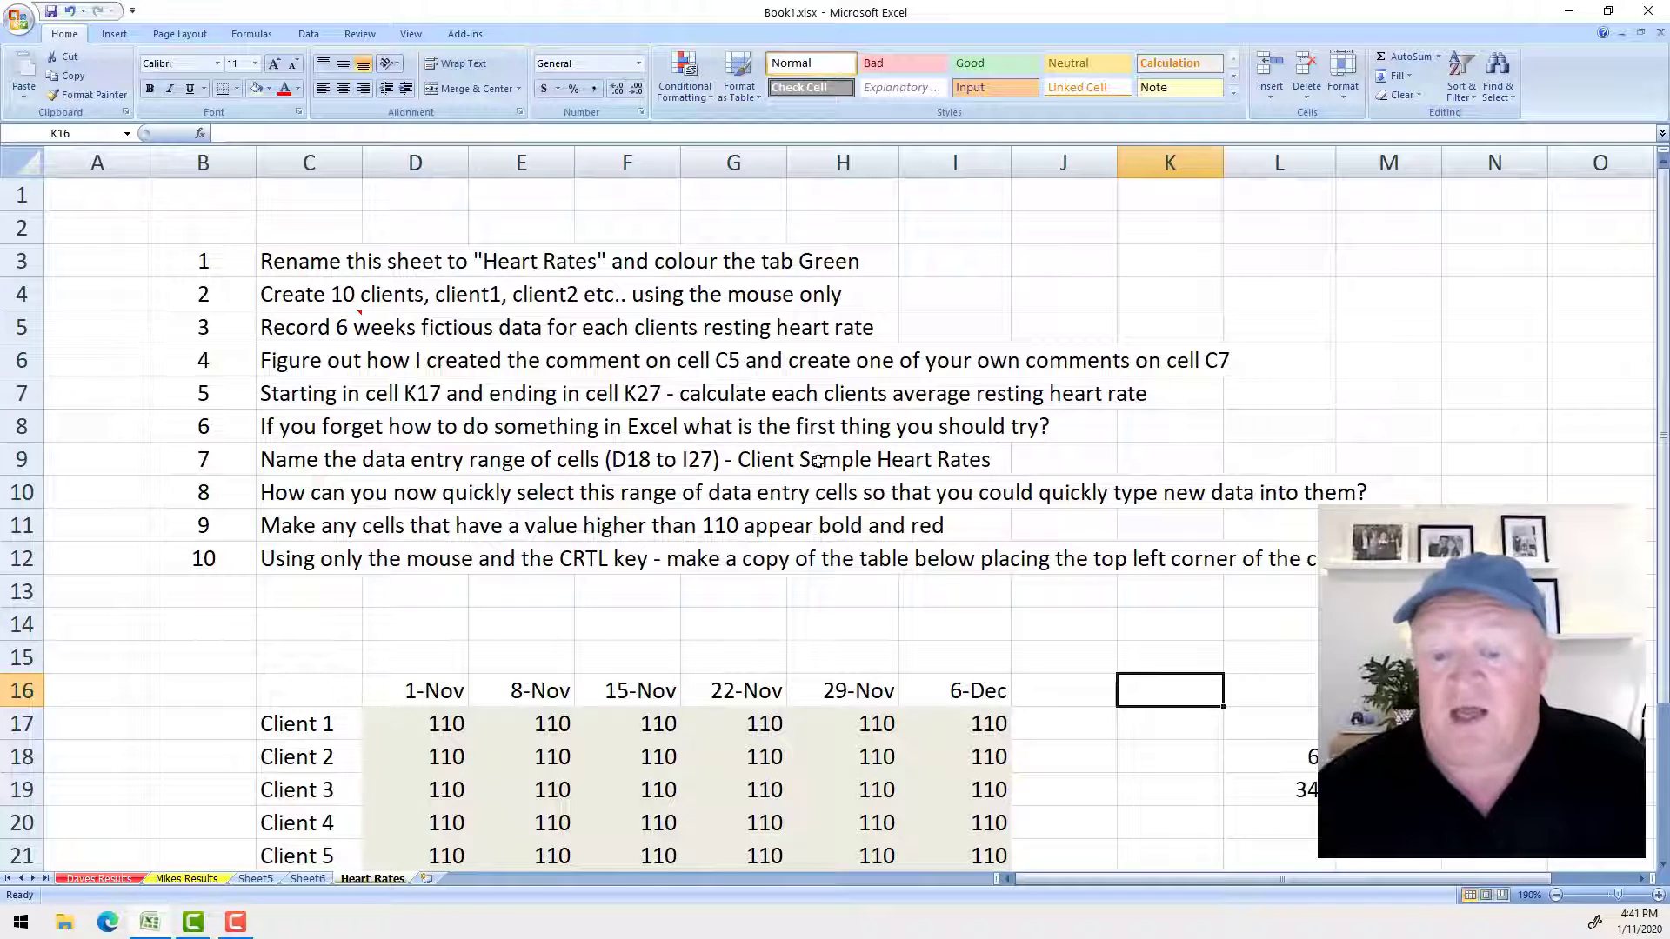
- Calculate Client 1's average resting heart rate in K17 with the formula =average(D17:I17)
scroll(1000, 646, down, 4)
click(1170, 327)
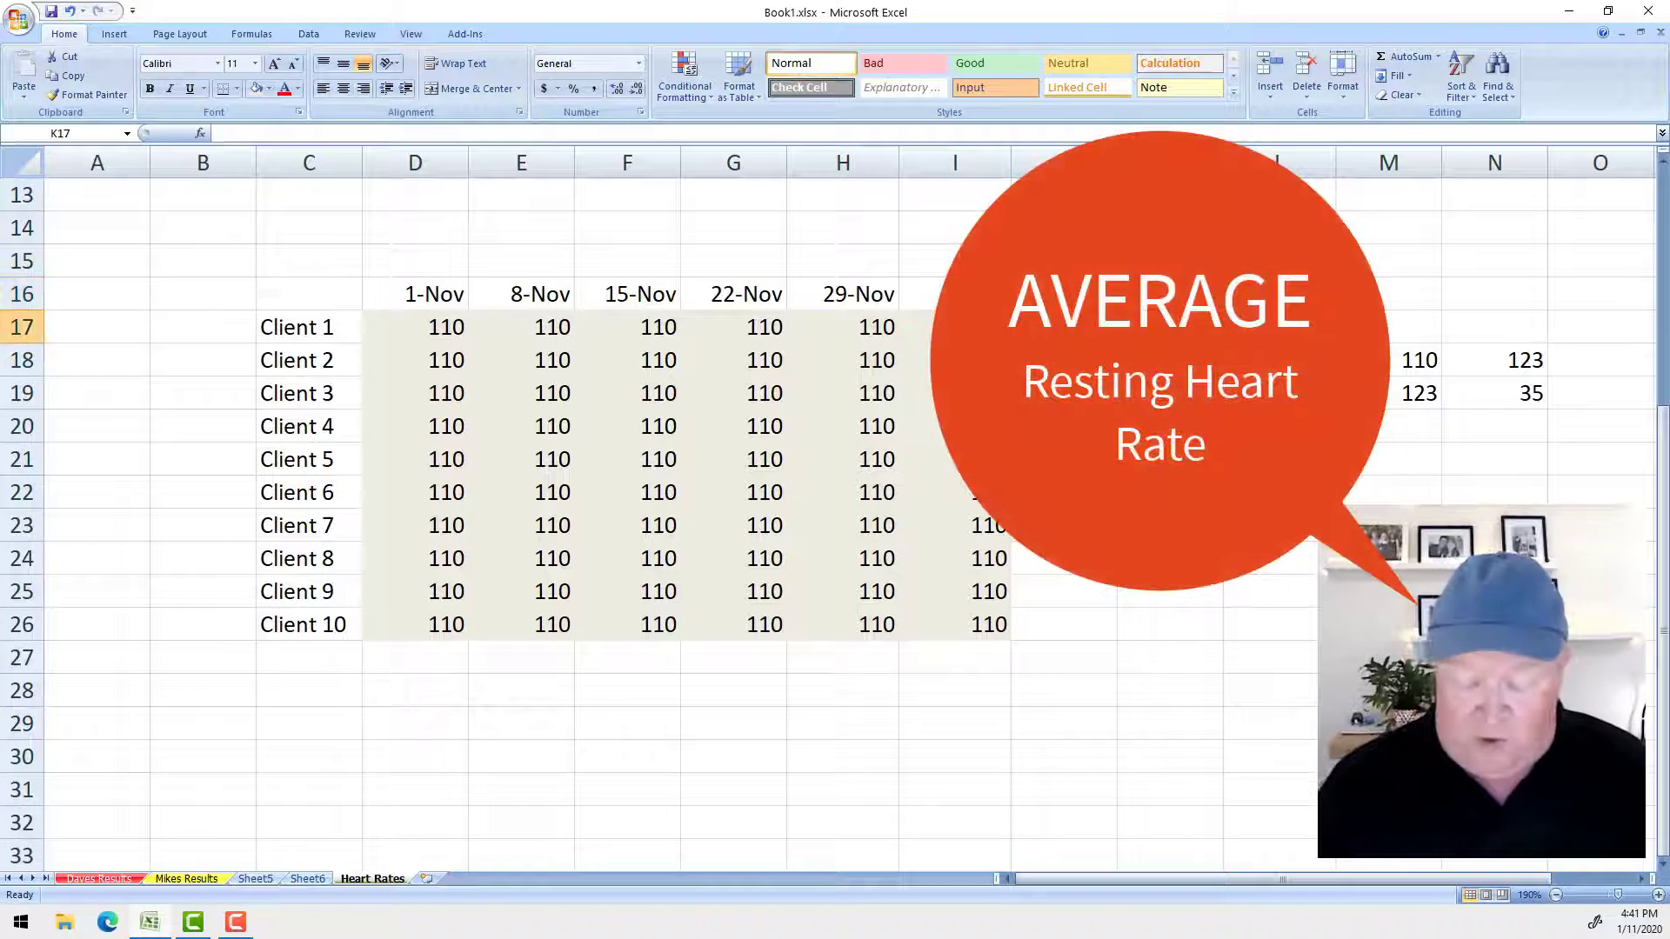
text(=av)
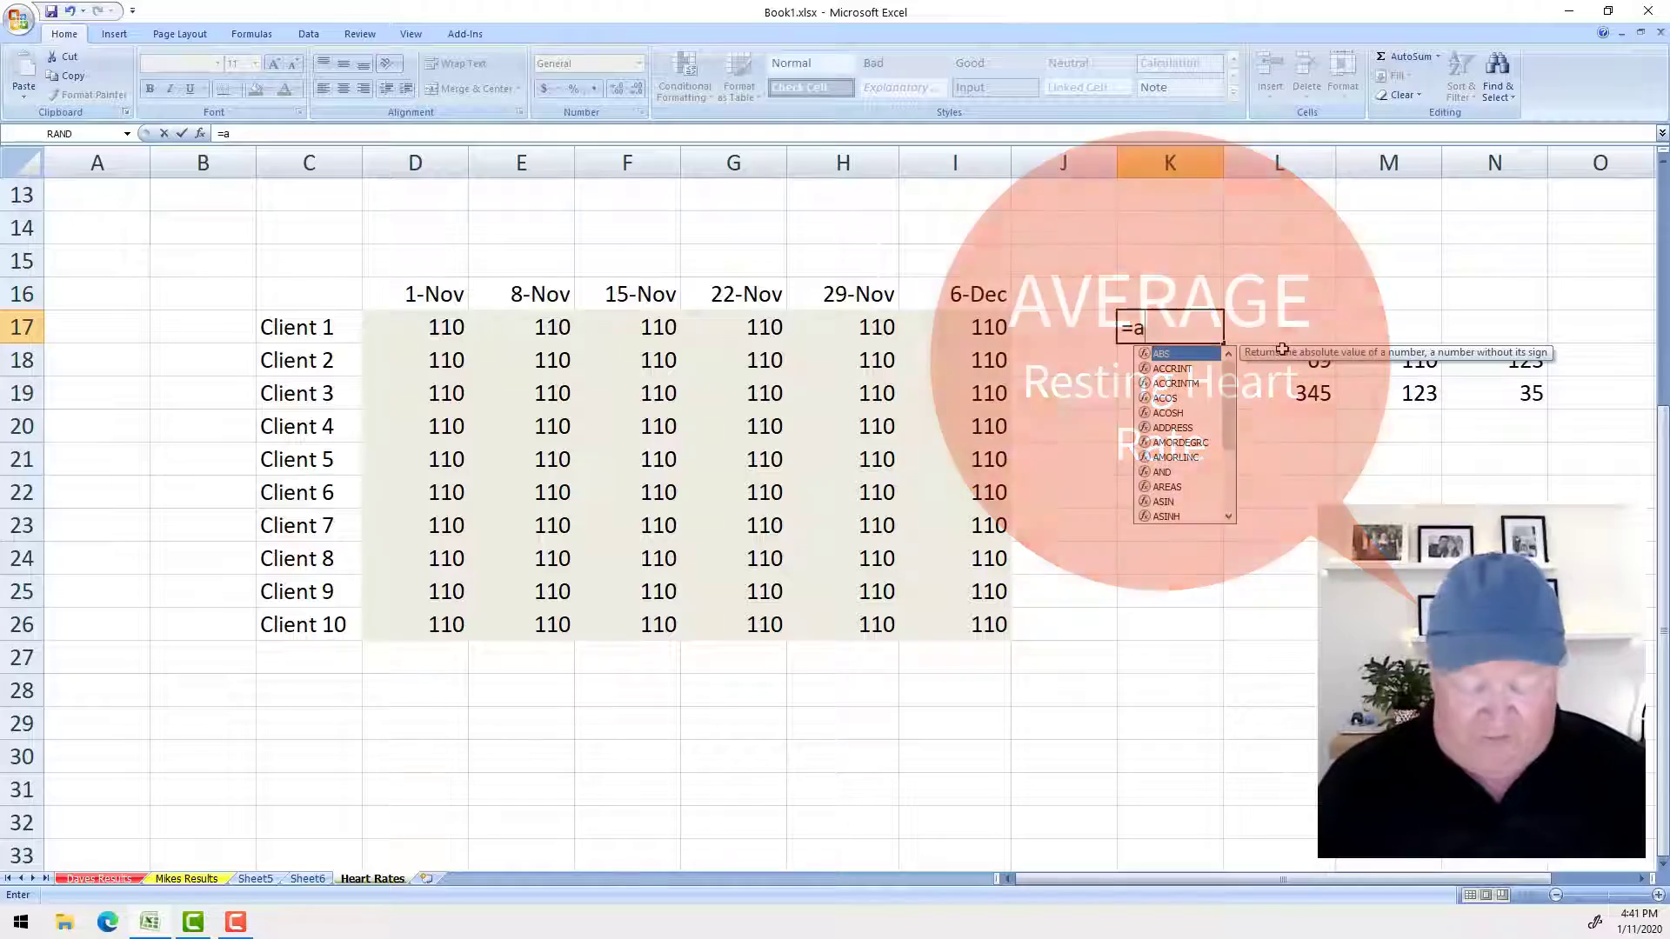
text(erage)
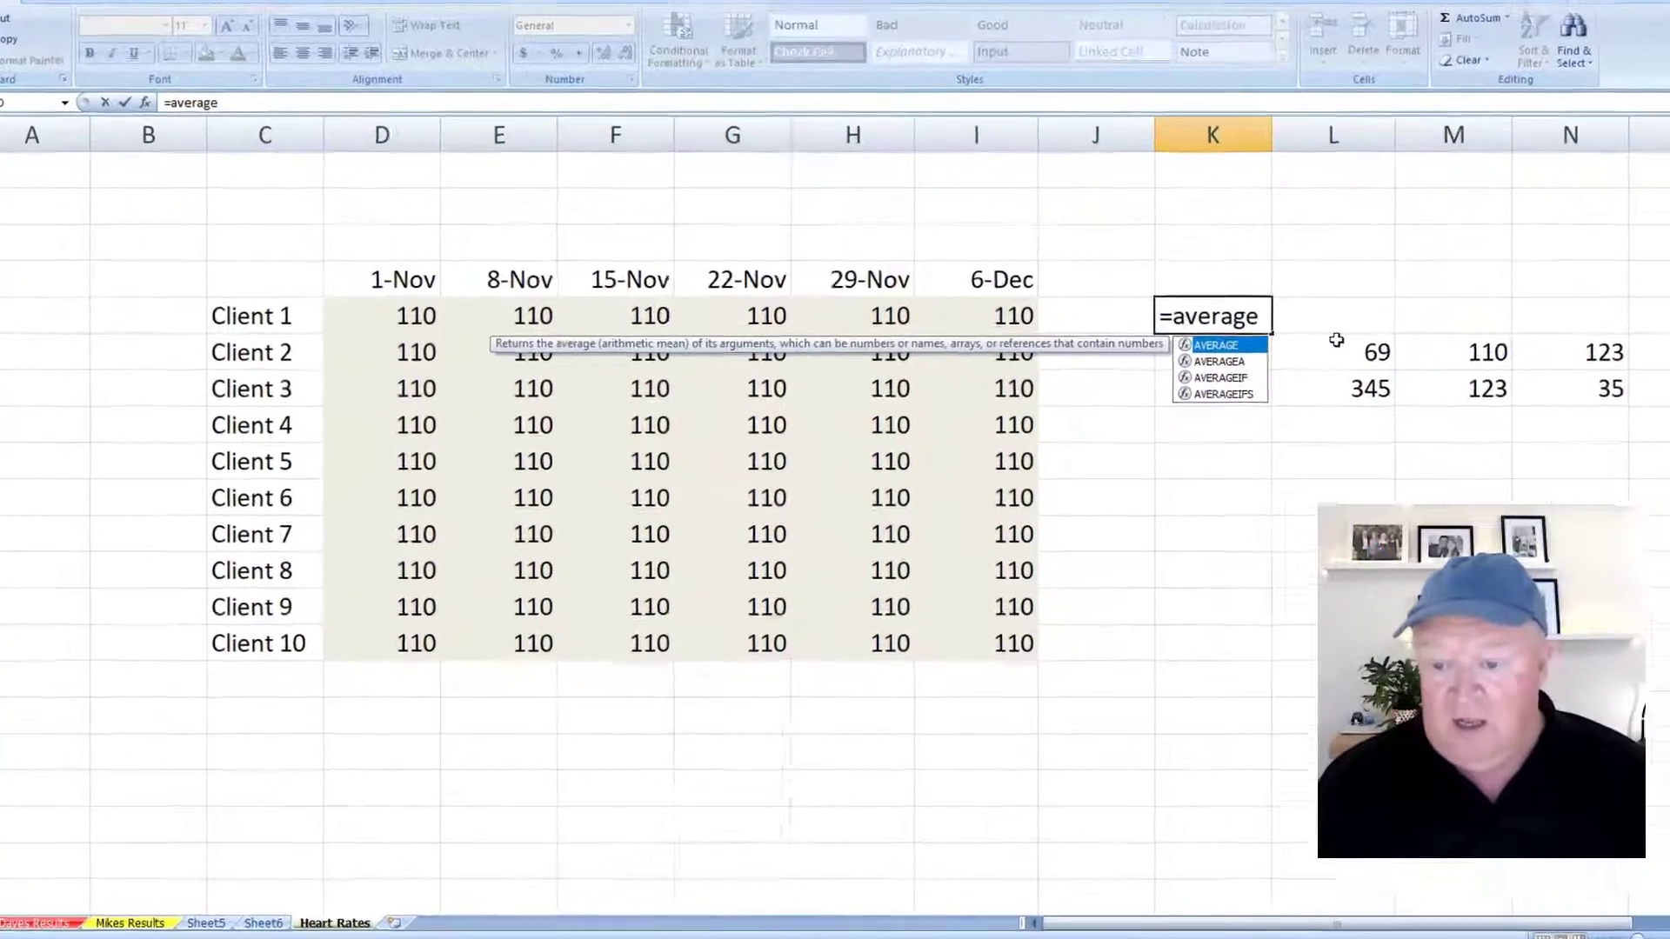
text(()
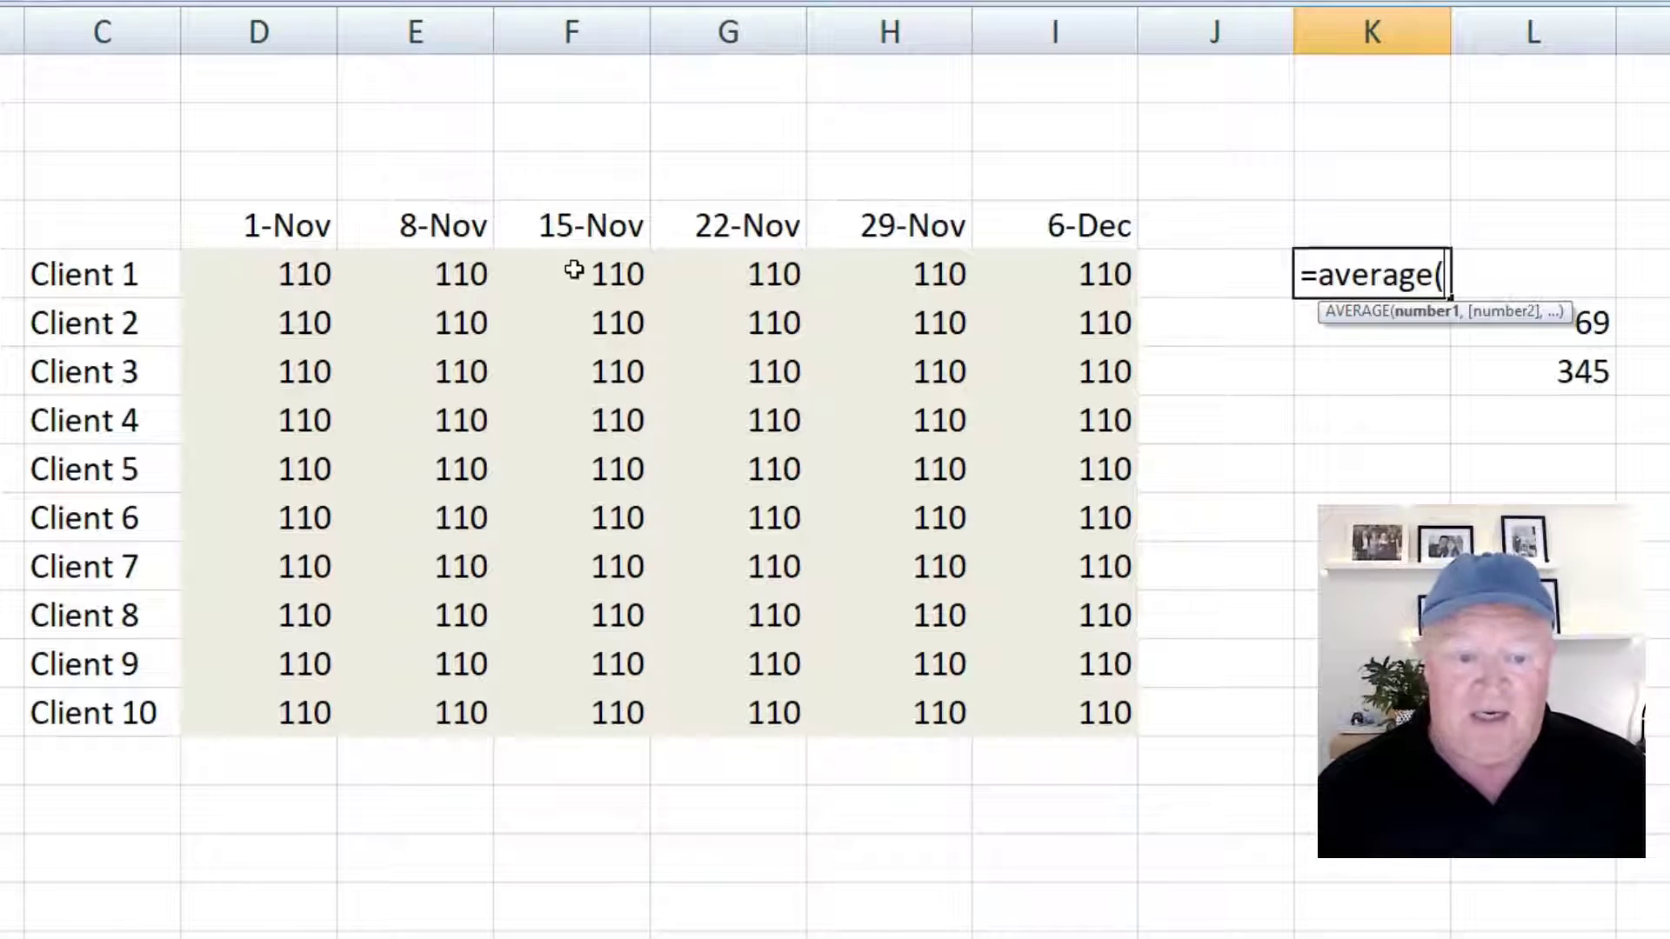
drag(279, 271, 1014, 261)
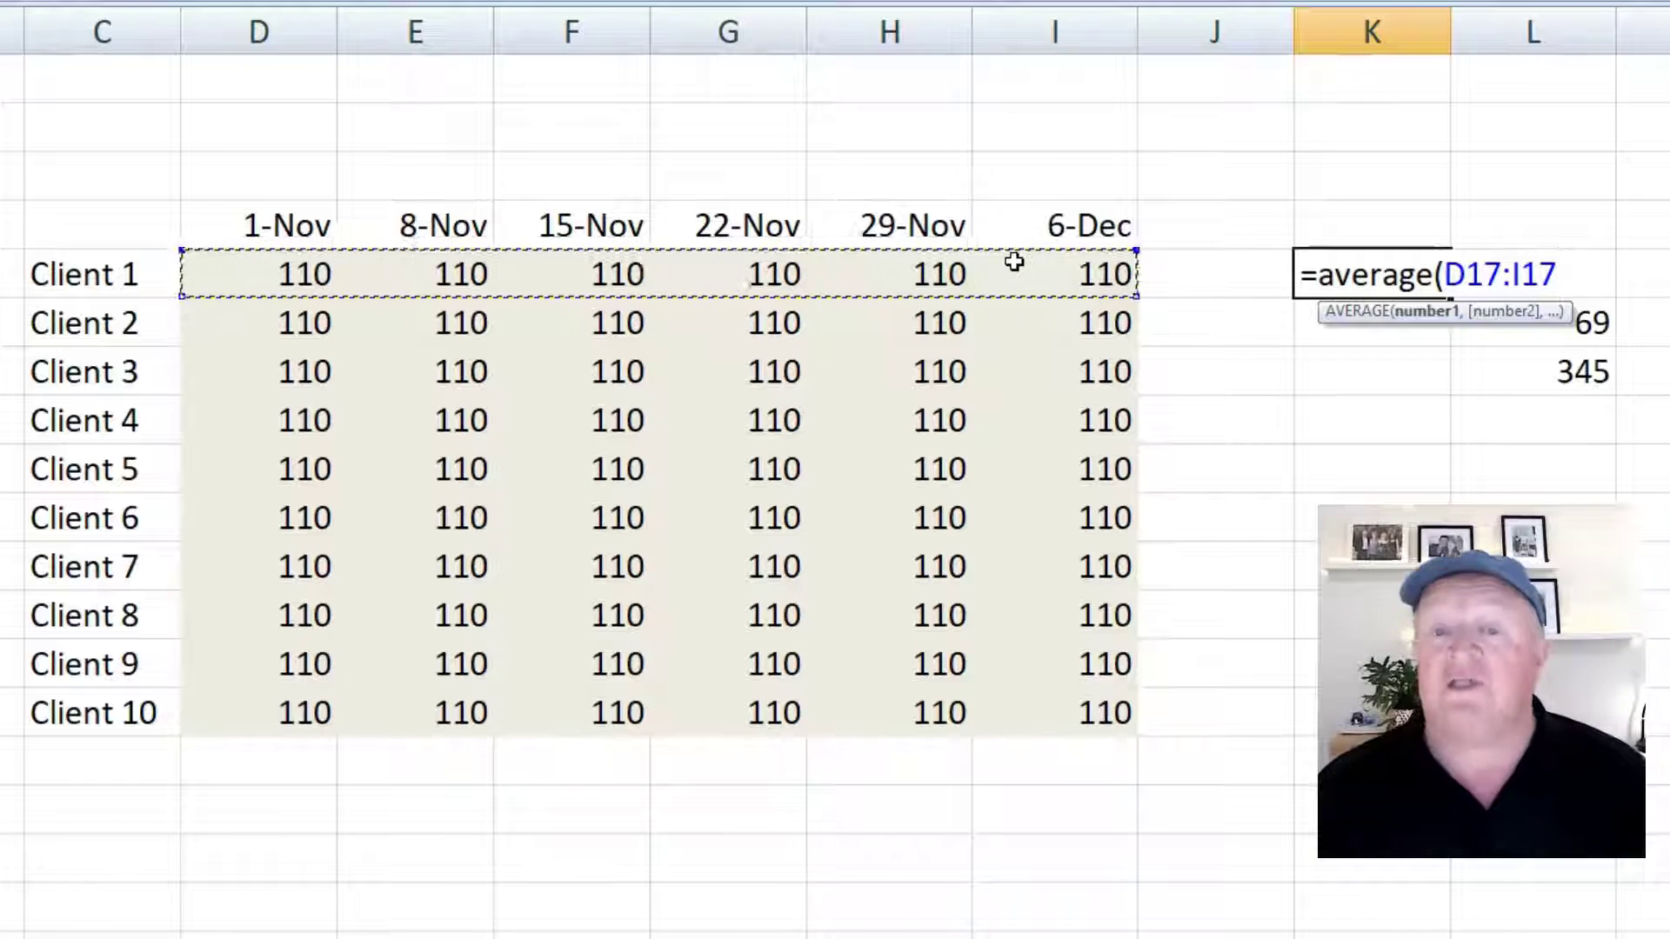
text())
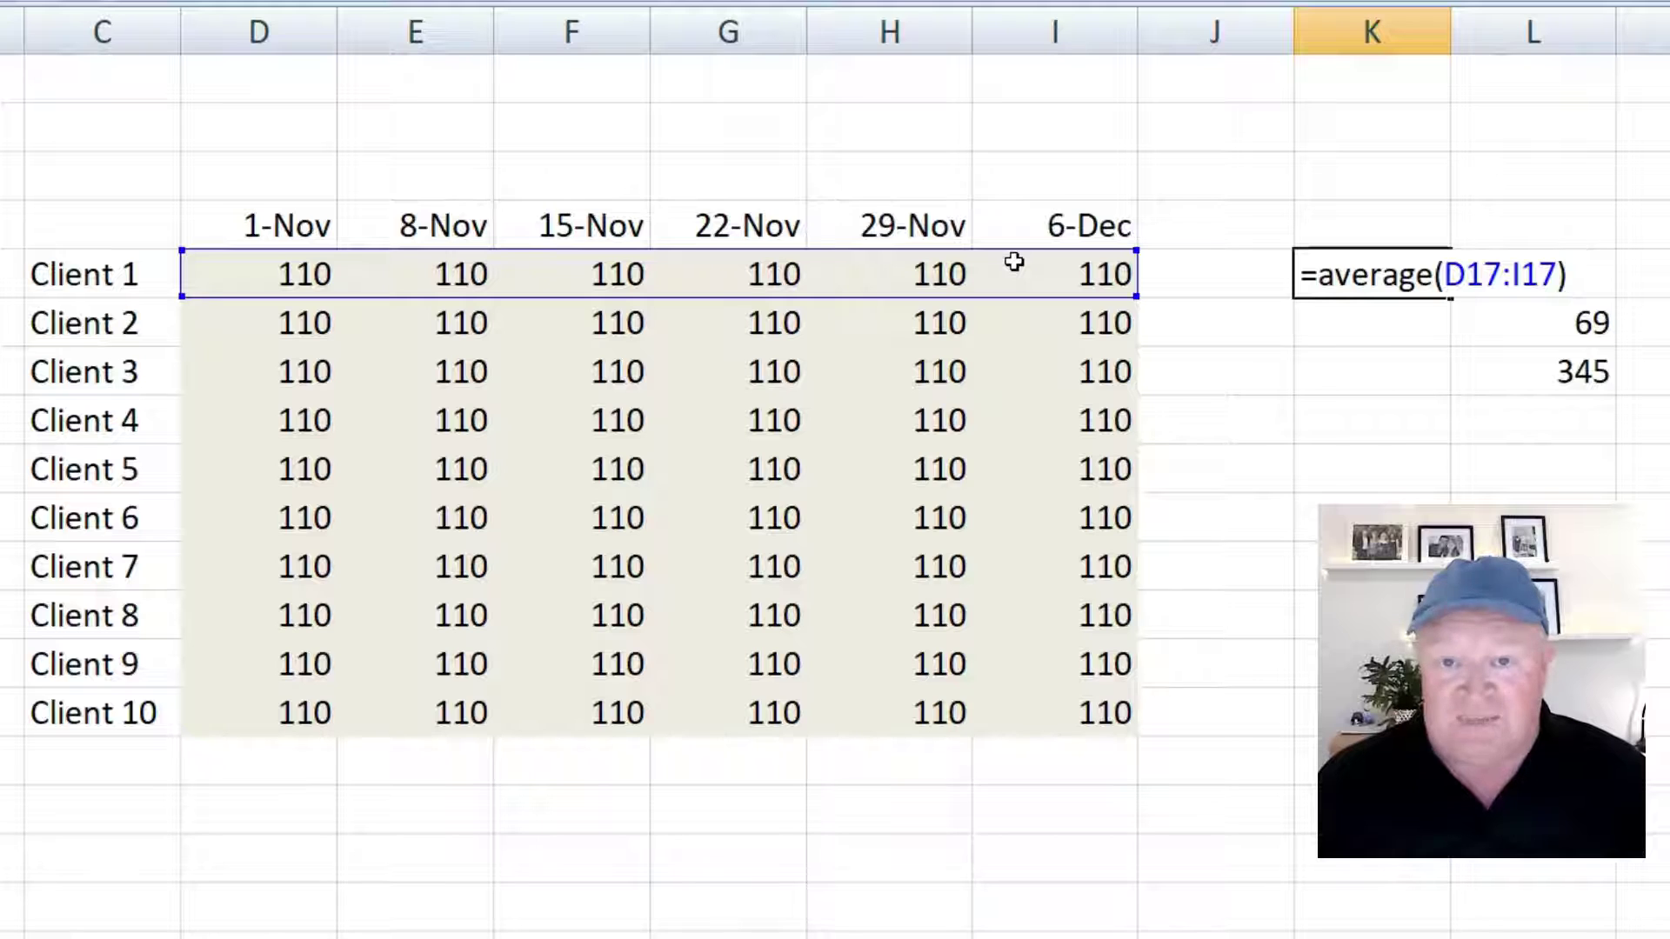
key(Return)
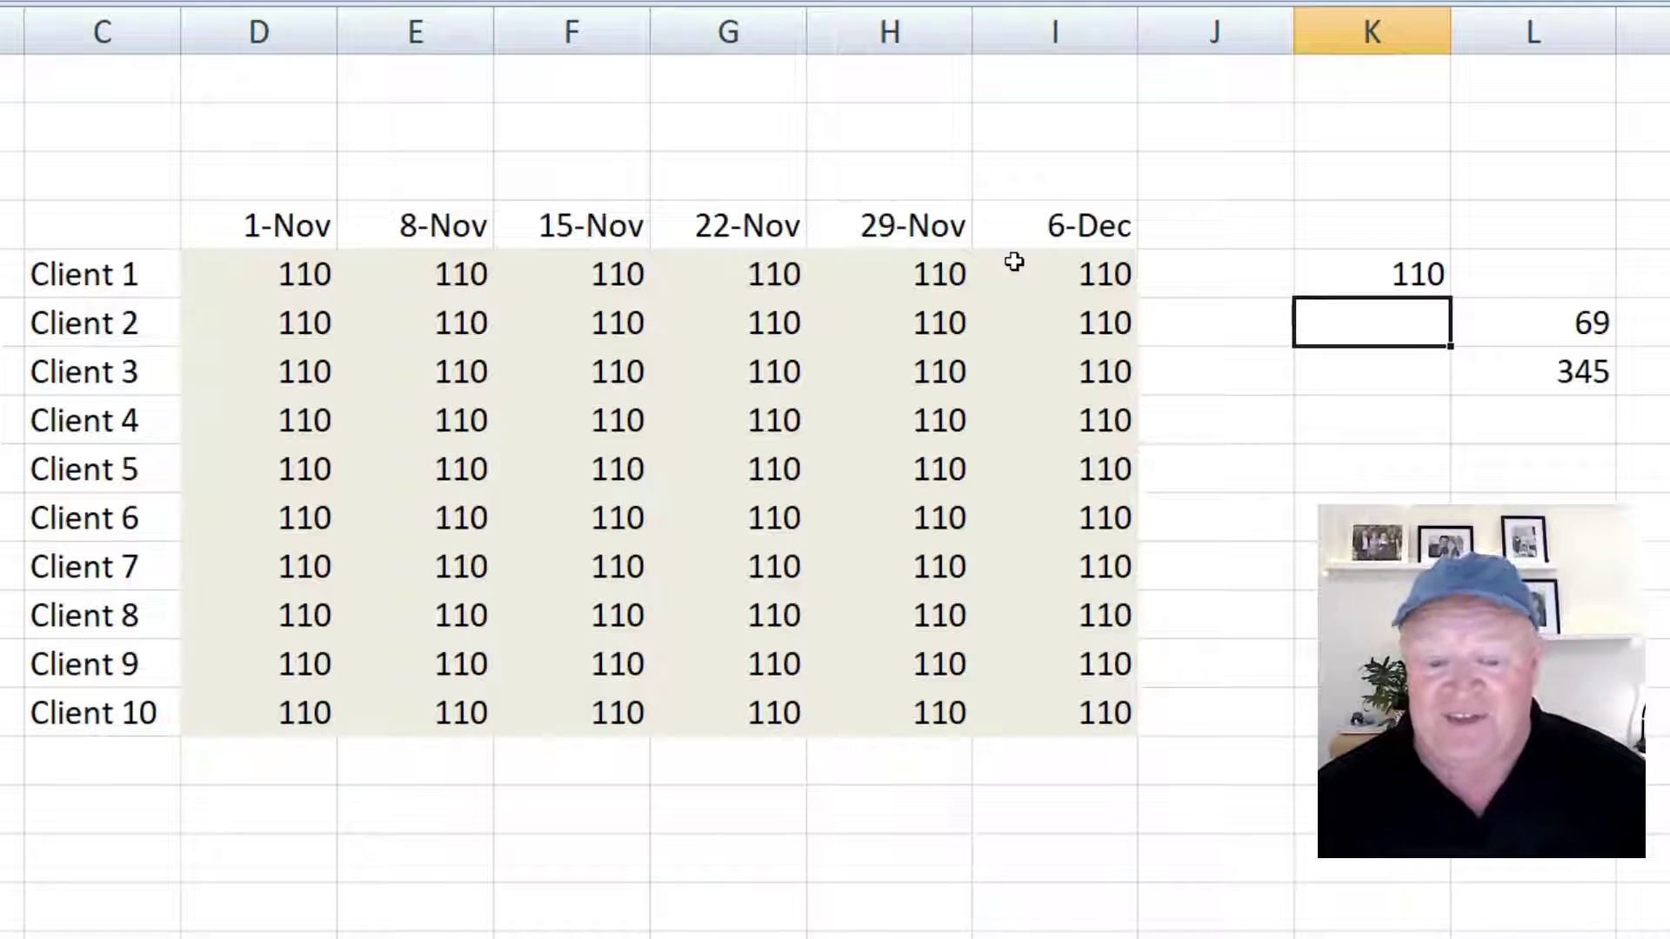
- Fill the average formula from K17 down to K26 for the remaining clients
click(1378, 268)
drag(1453, 296, 1470, 735)
click(1561, 870)
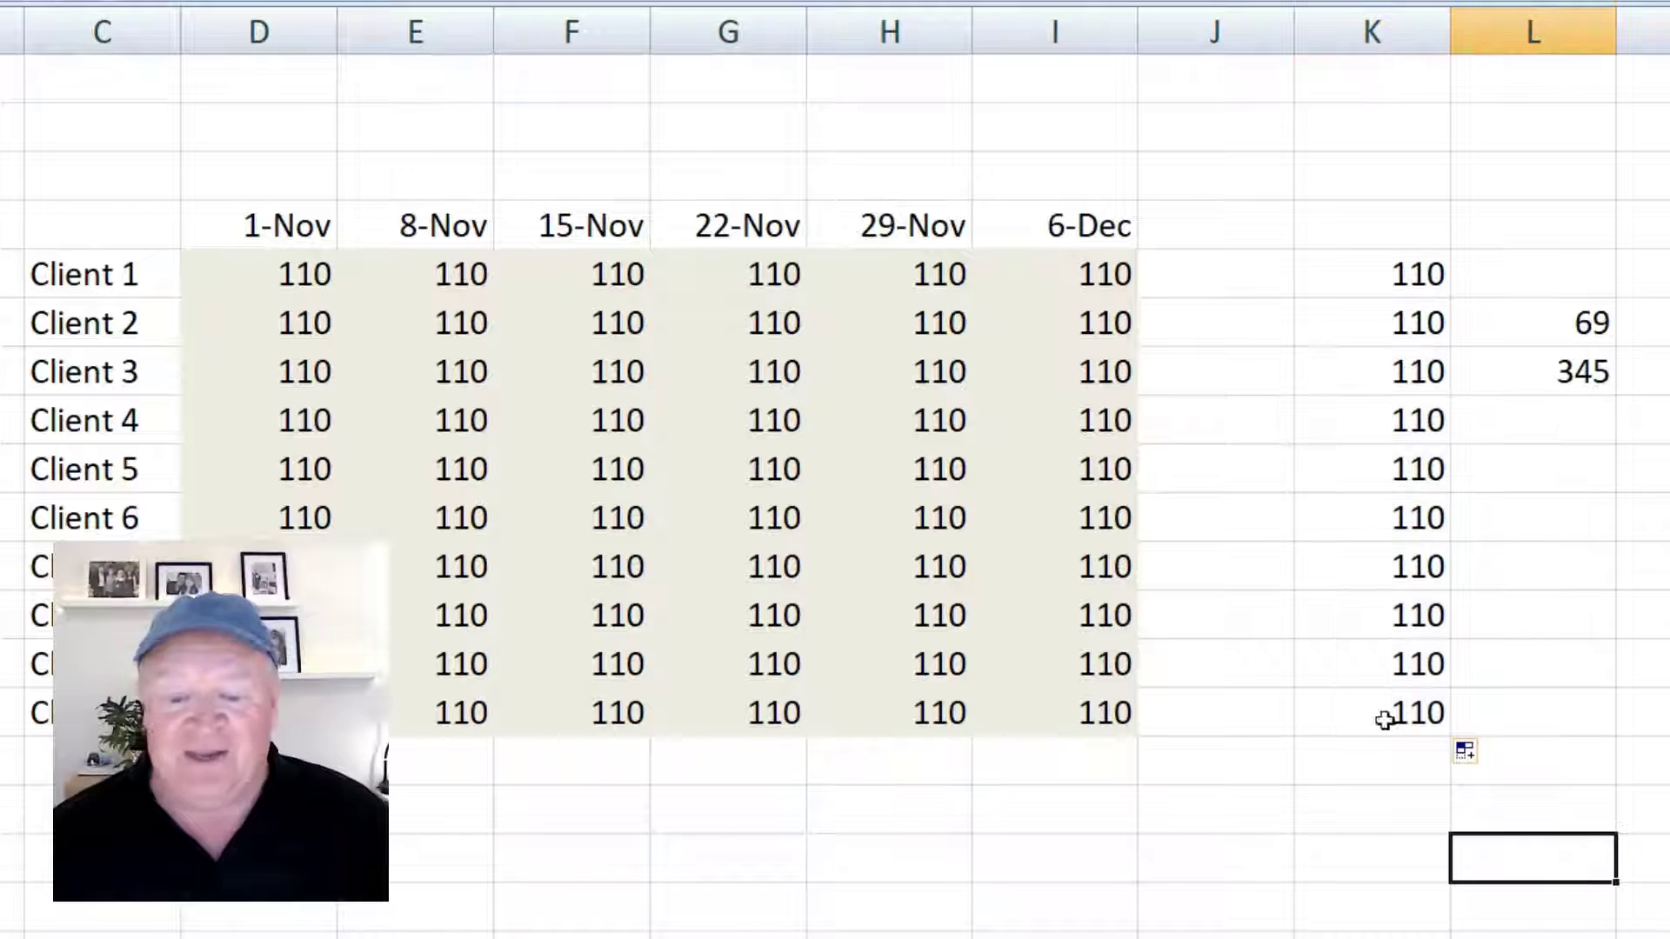
- Change Client 1's 1-Nov reading to 70 and Client 4's 15-Nov reading to 89
click(300, 276)
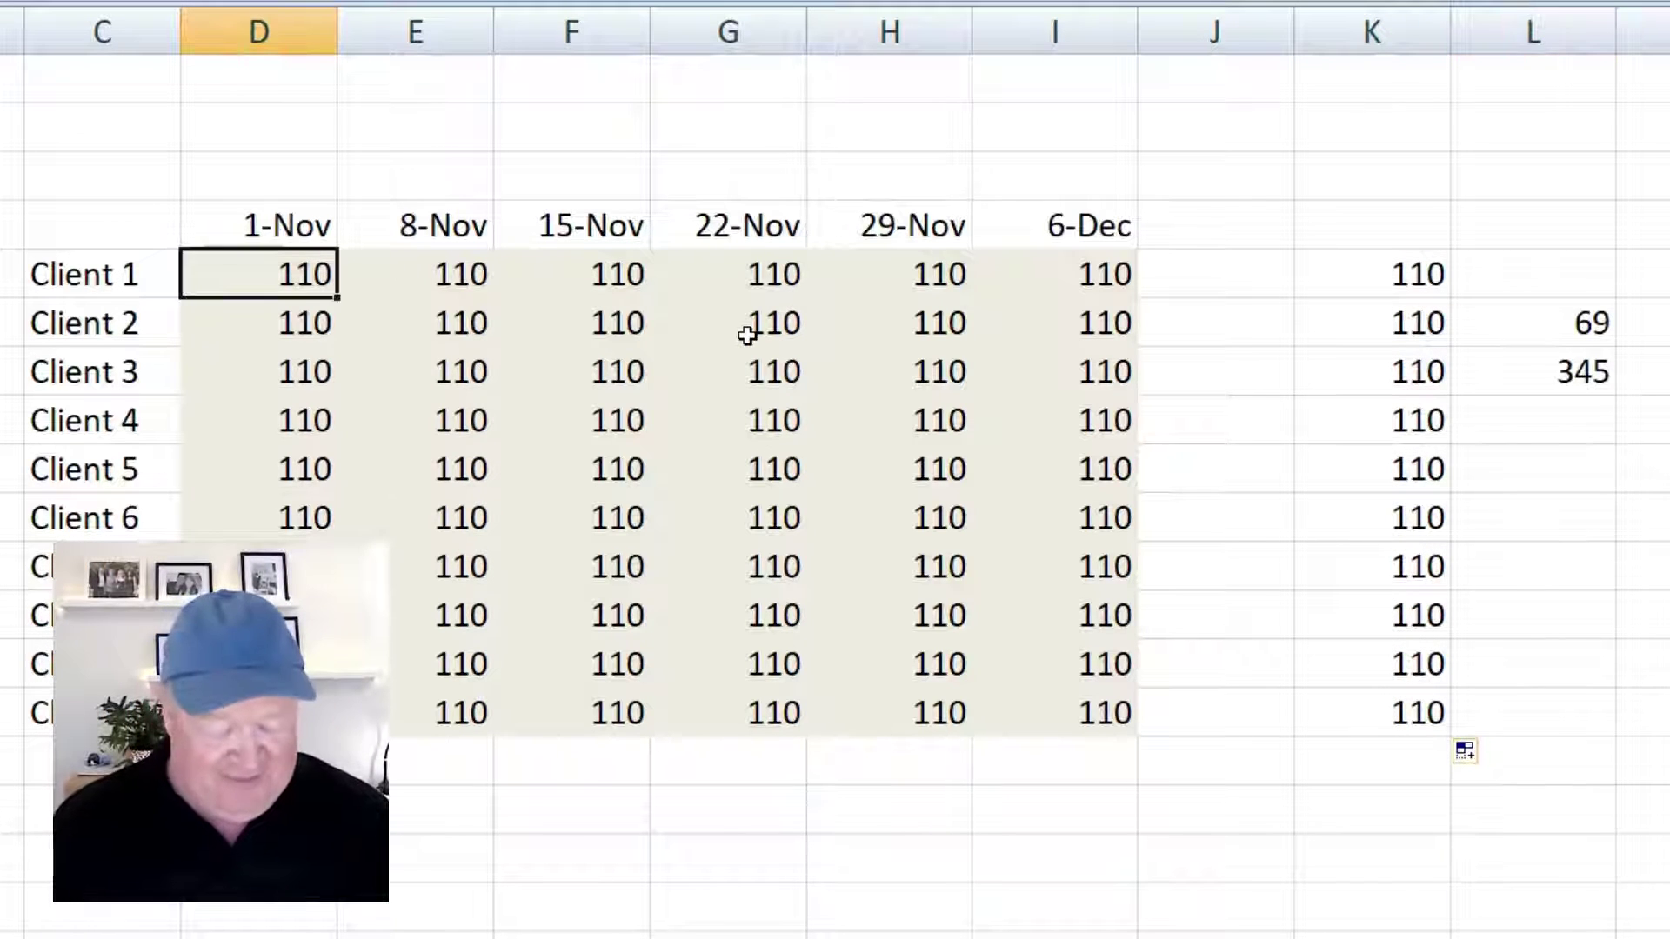
text(70)
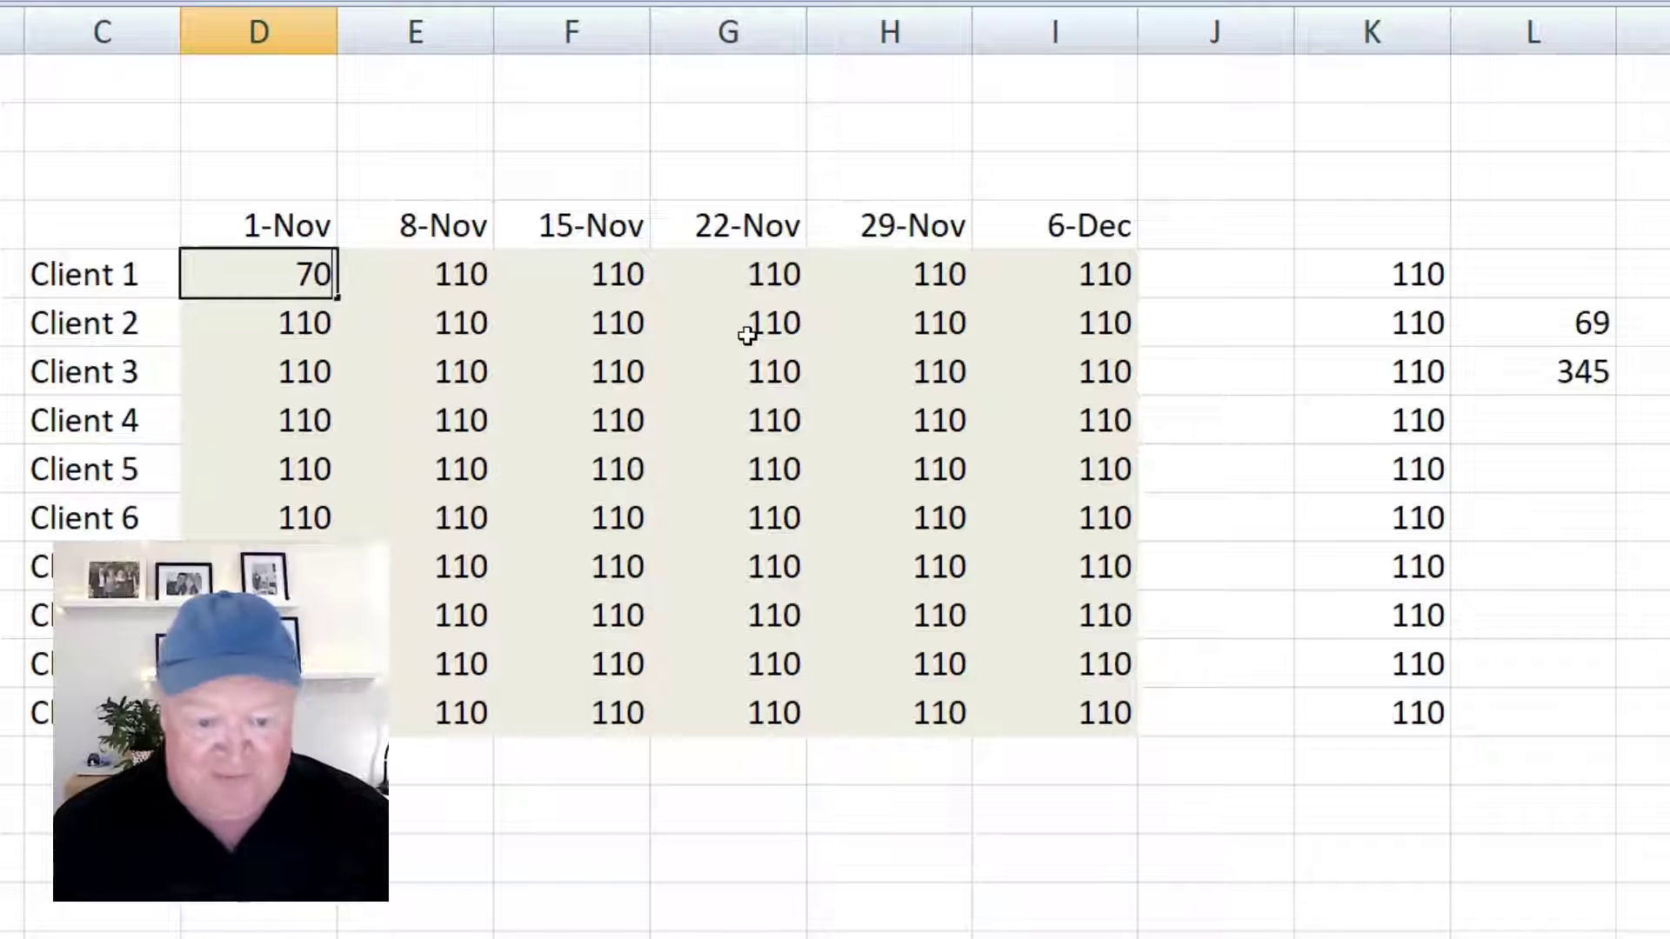
key(Return)
key(Right)
key(Right)
key(Down)
key(Down)
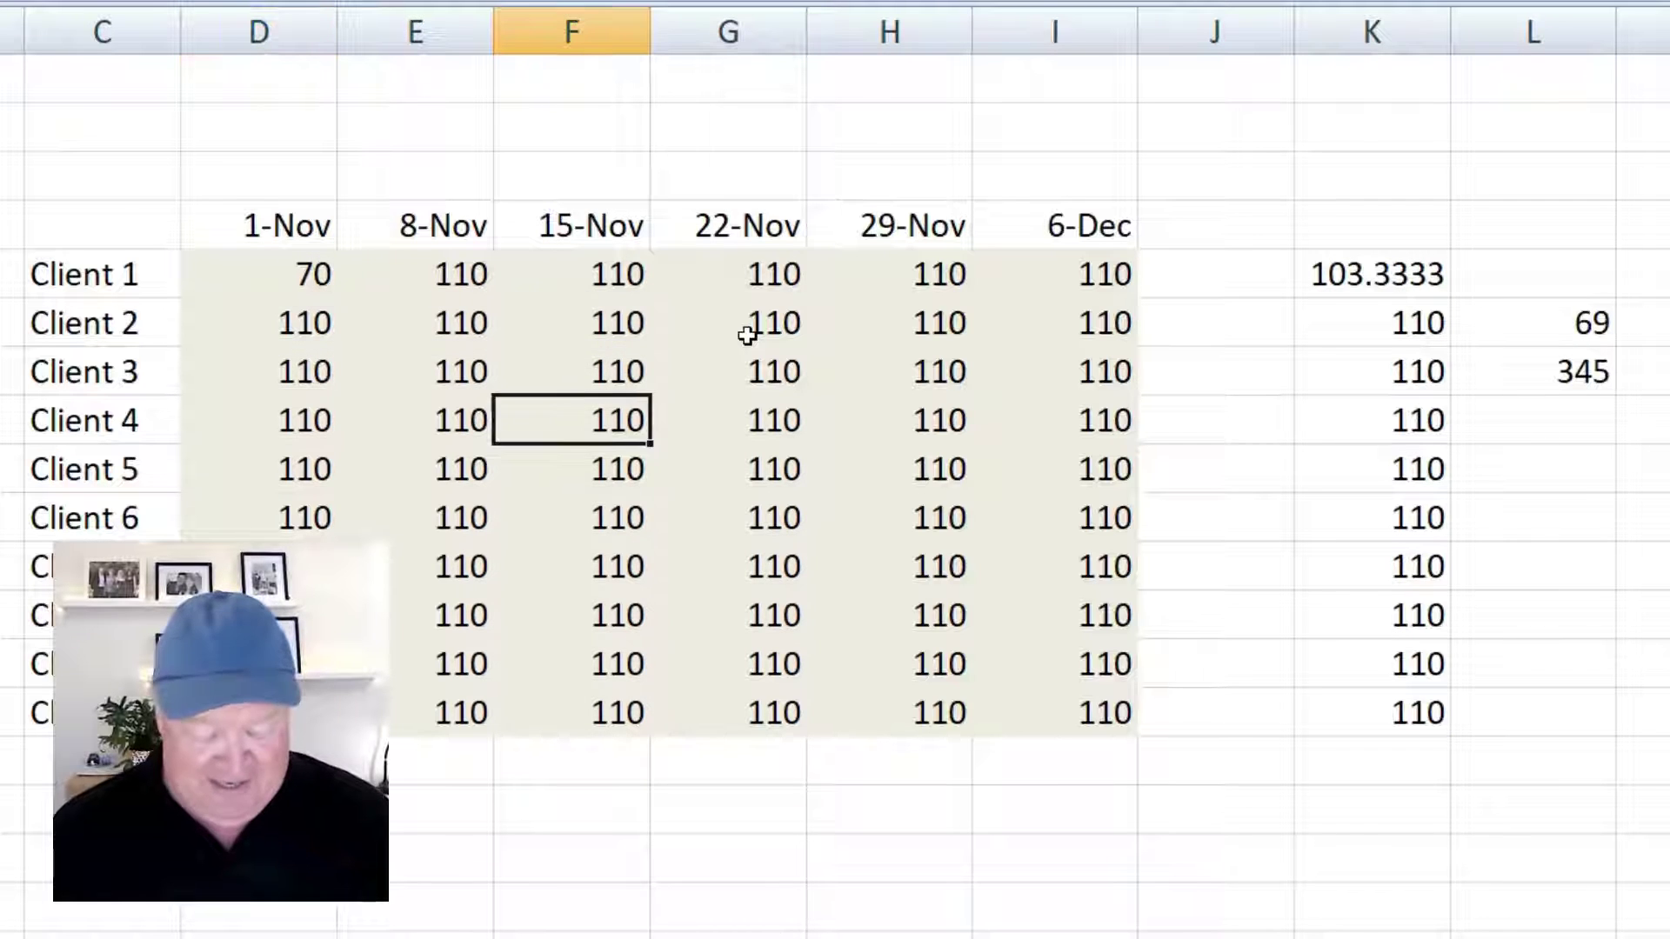
text(89)
key(Return)
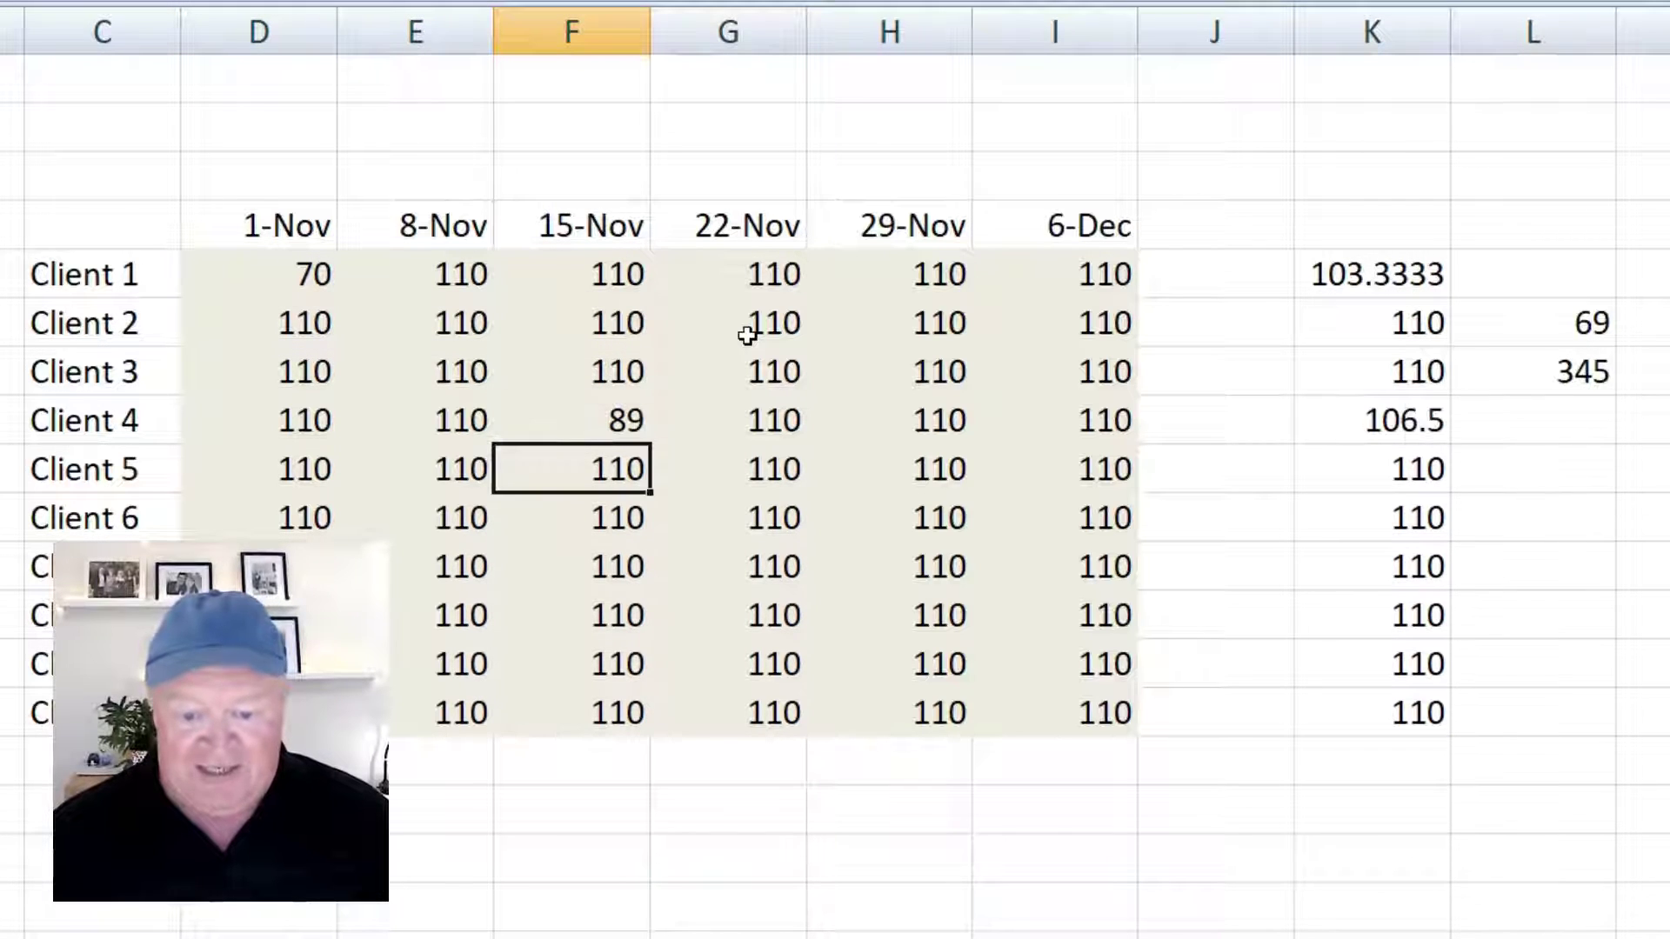
- Change Client 7's 29-Nov resting heart rate reading to 62
key(Down)
key(Right)
key(Right)
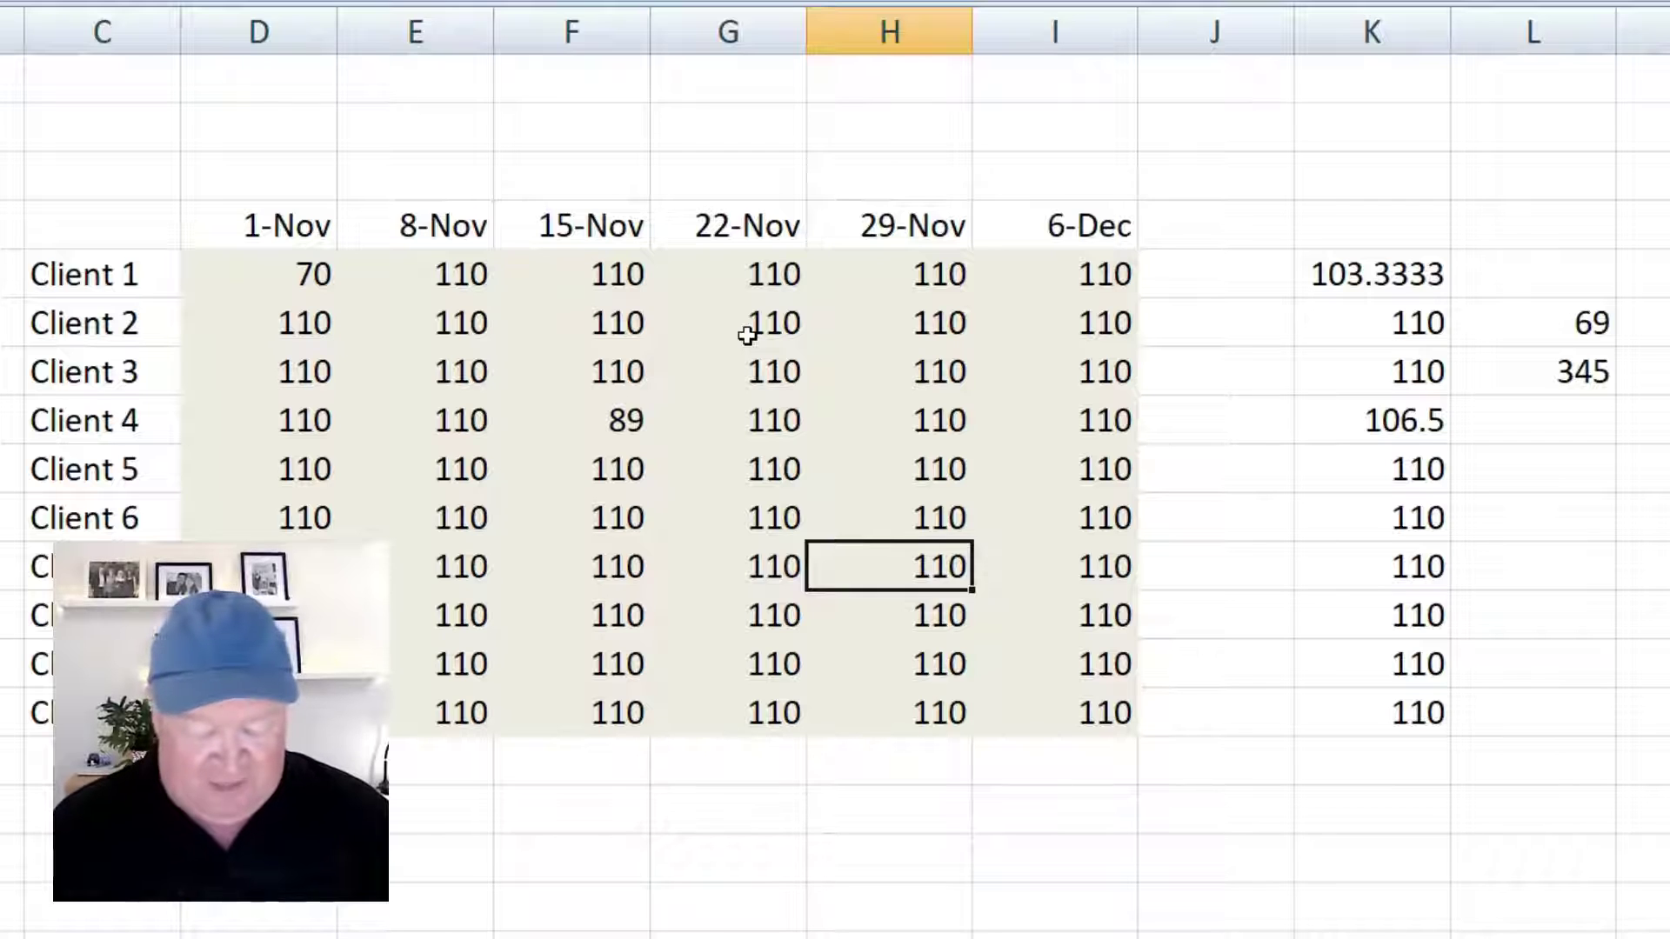
text(62)
key(Return)
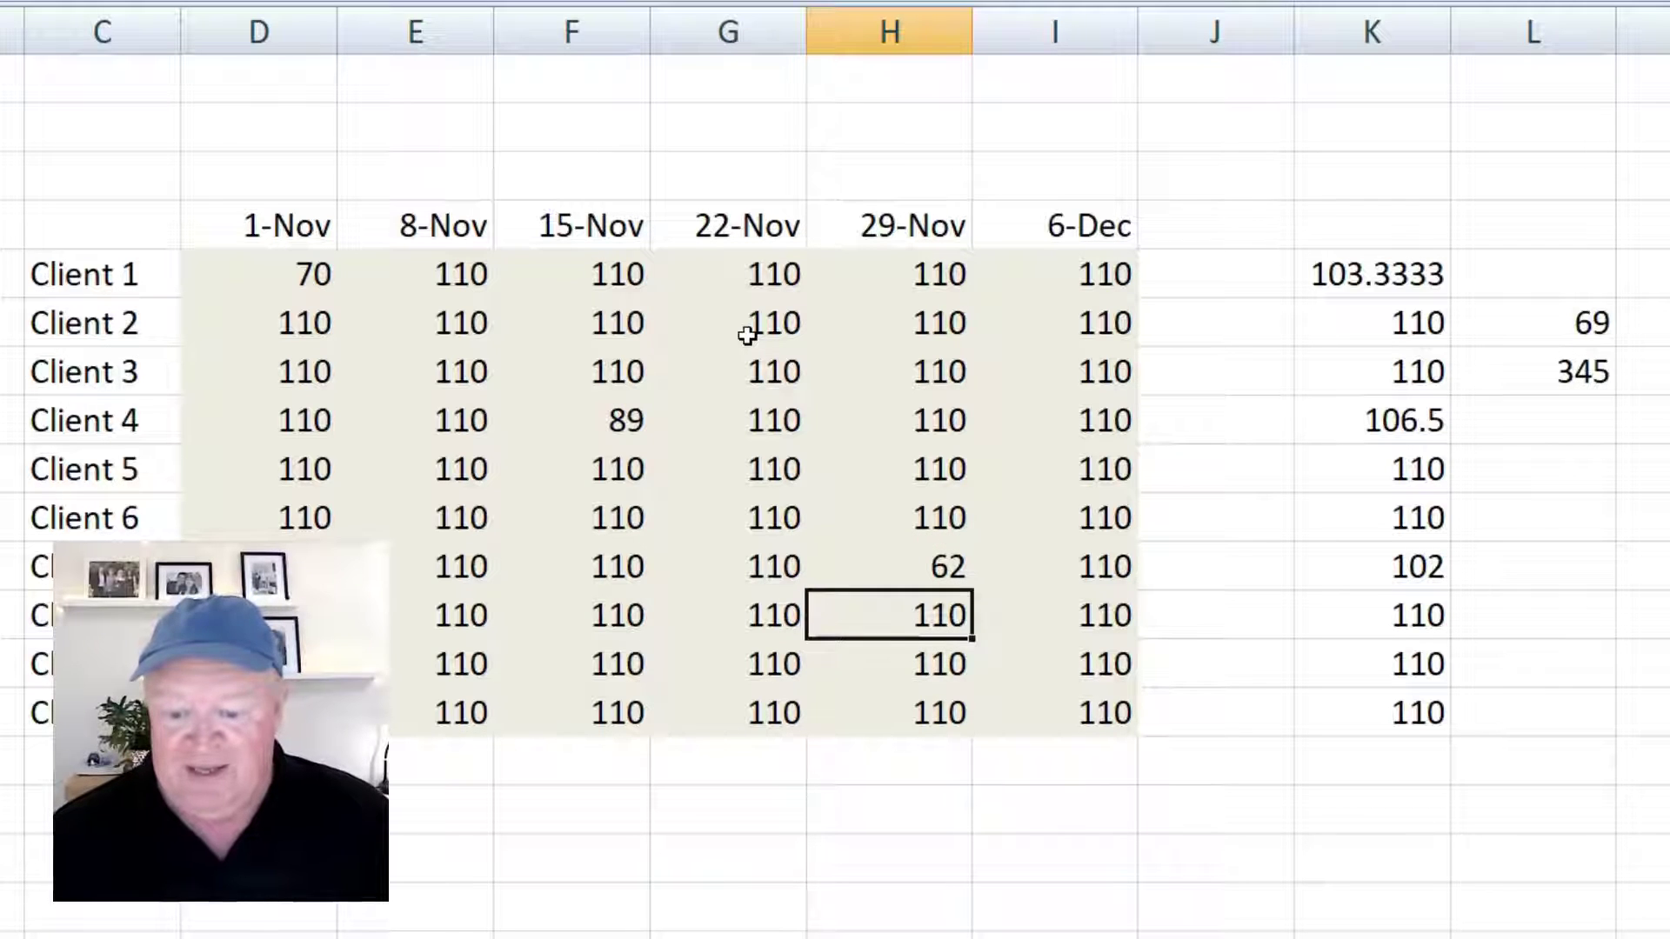
- Change the last client's 6-Dec reading in I26 to 120
key(Down)
key(Left)
key(Left)
key(Down)
key(Right)
key(Right)
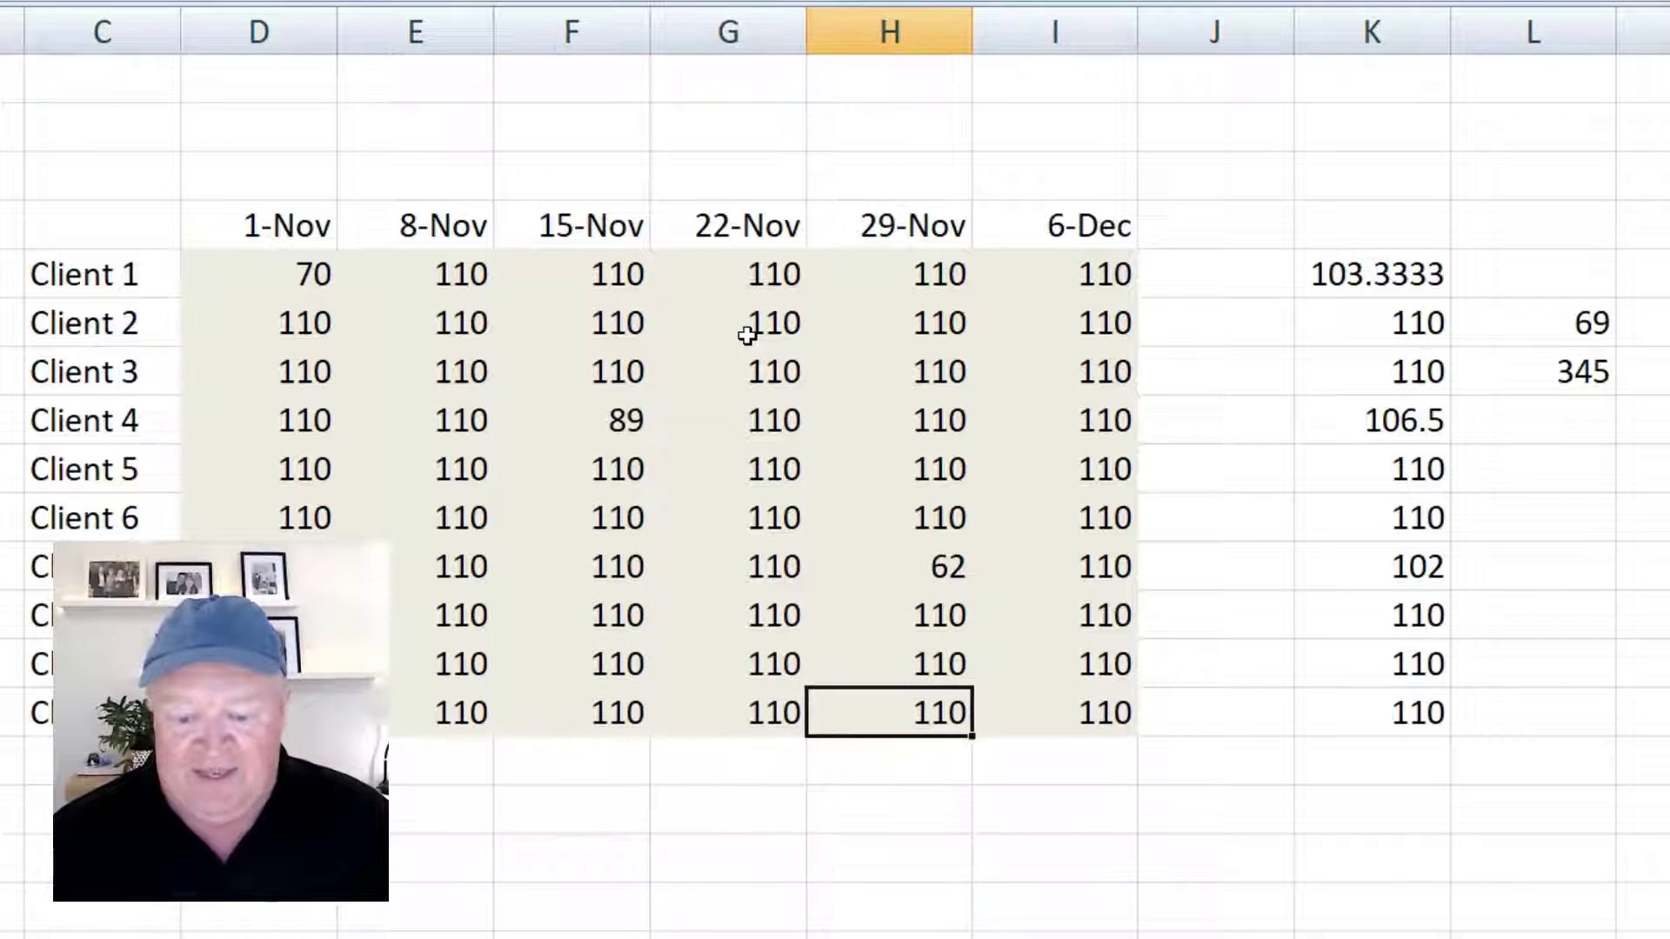
key(Right)
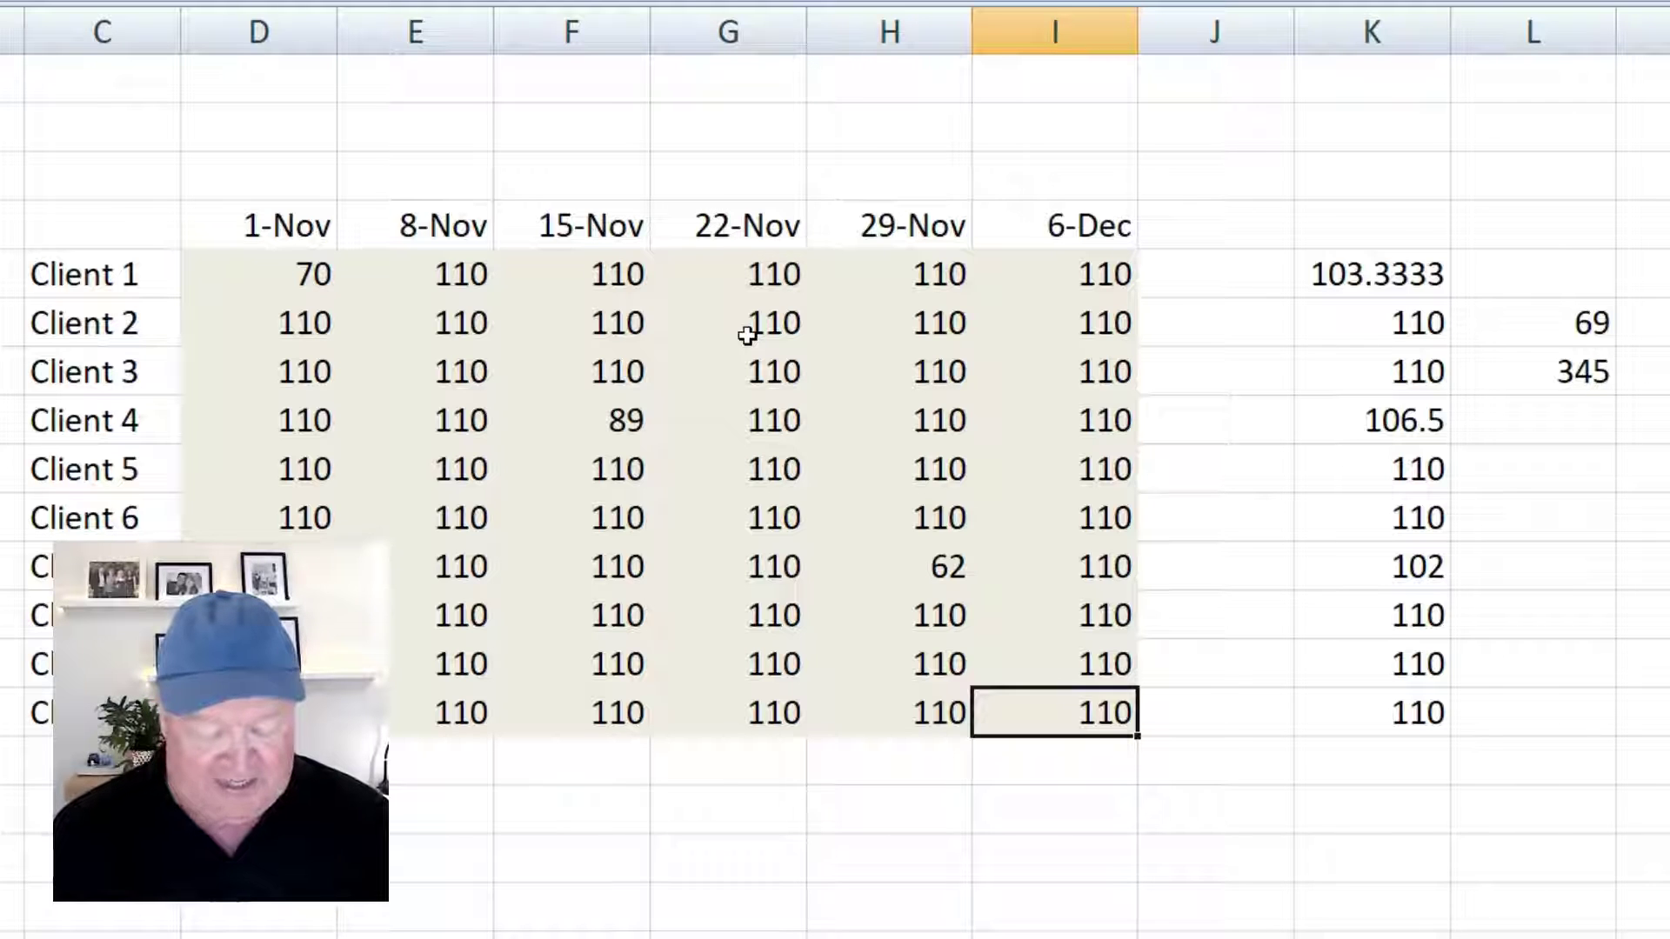
text(120)
key(Return)
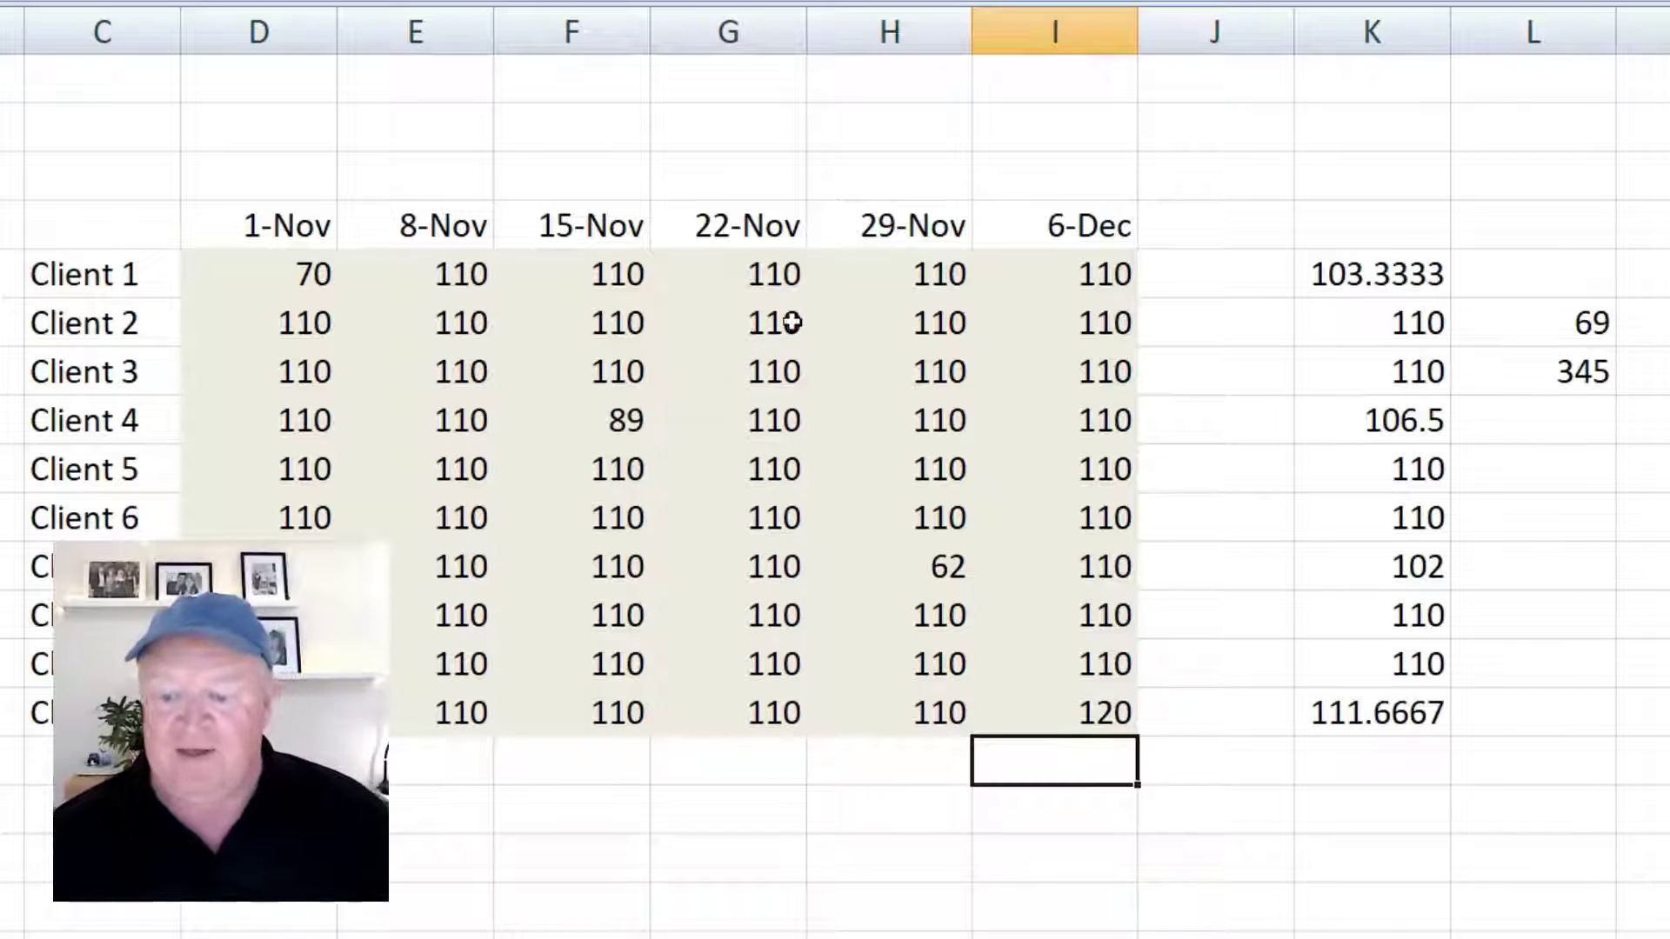
- Add the bold heading "Average" in K16 above the clients' calculated averages
click(1441, 228)
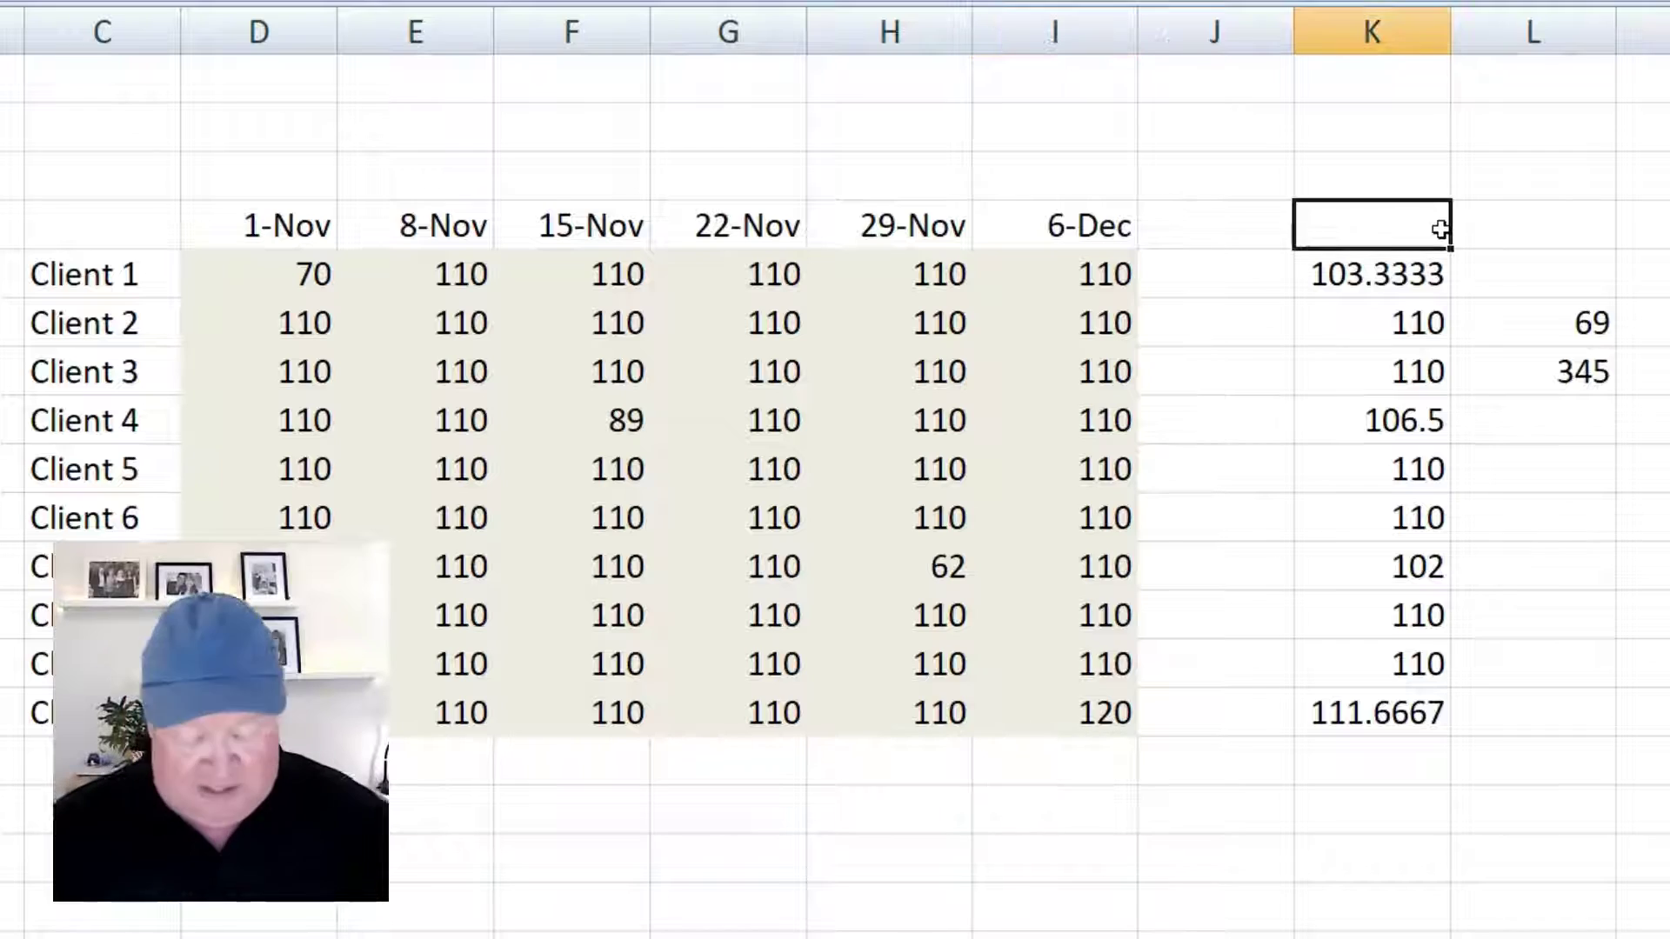
text(Average)
key(Return)
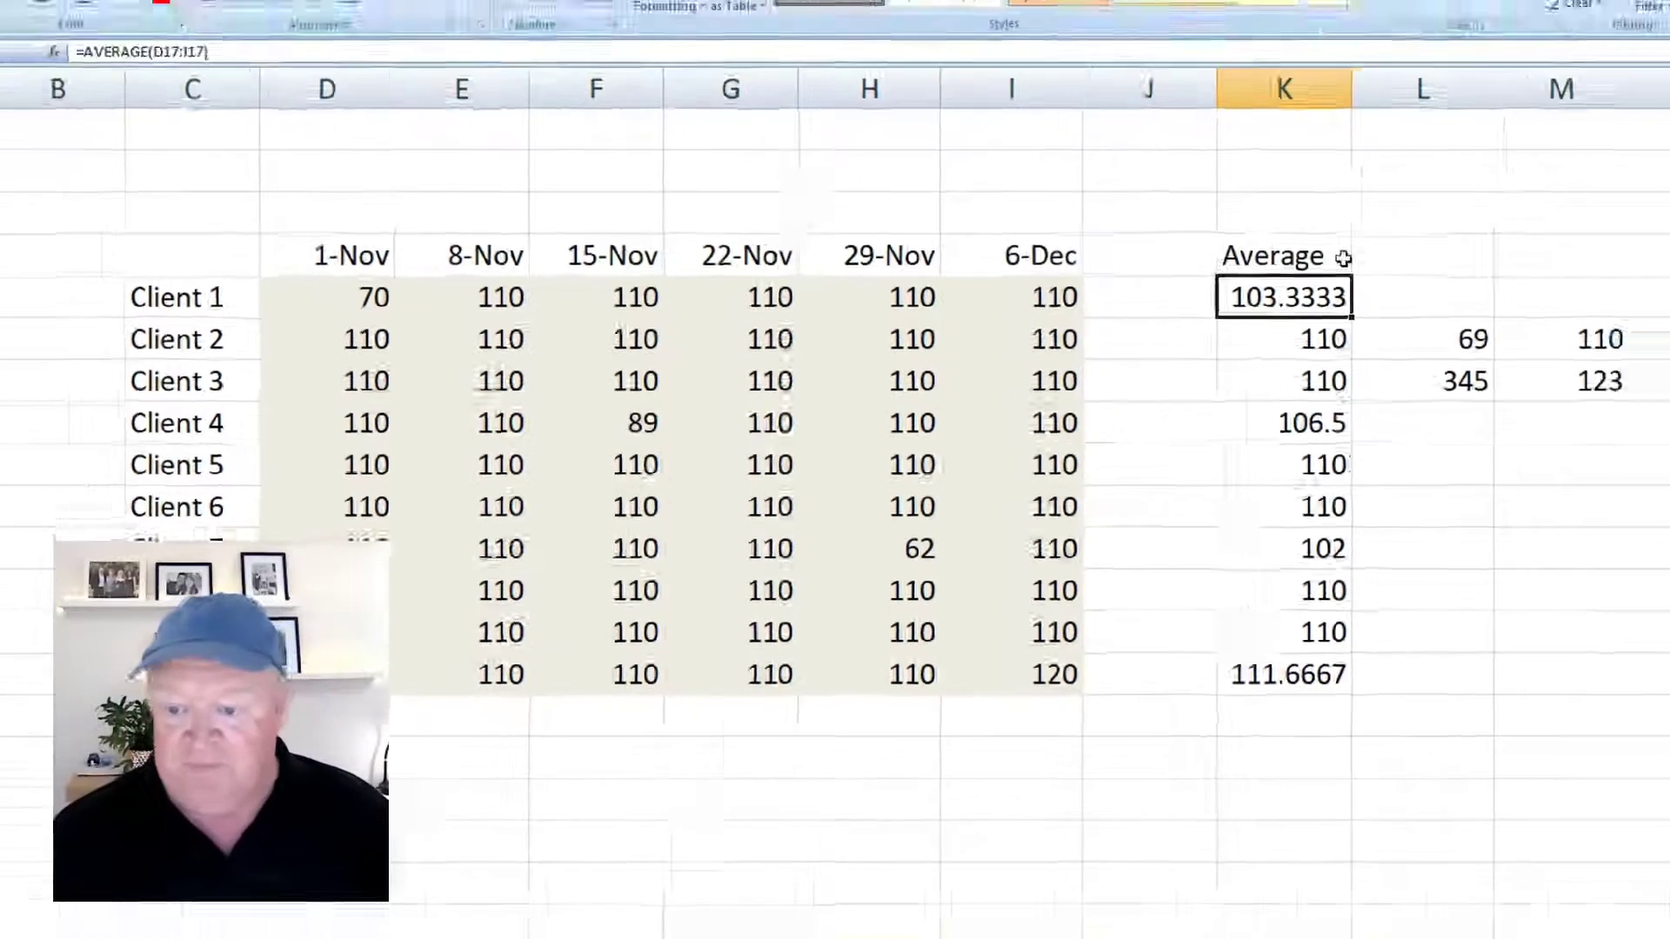
click(1344, 259)
key(ctrl+b)
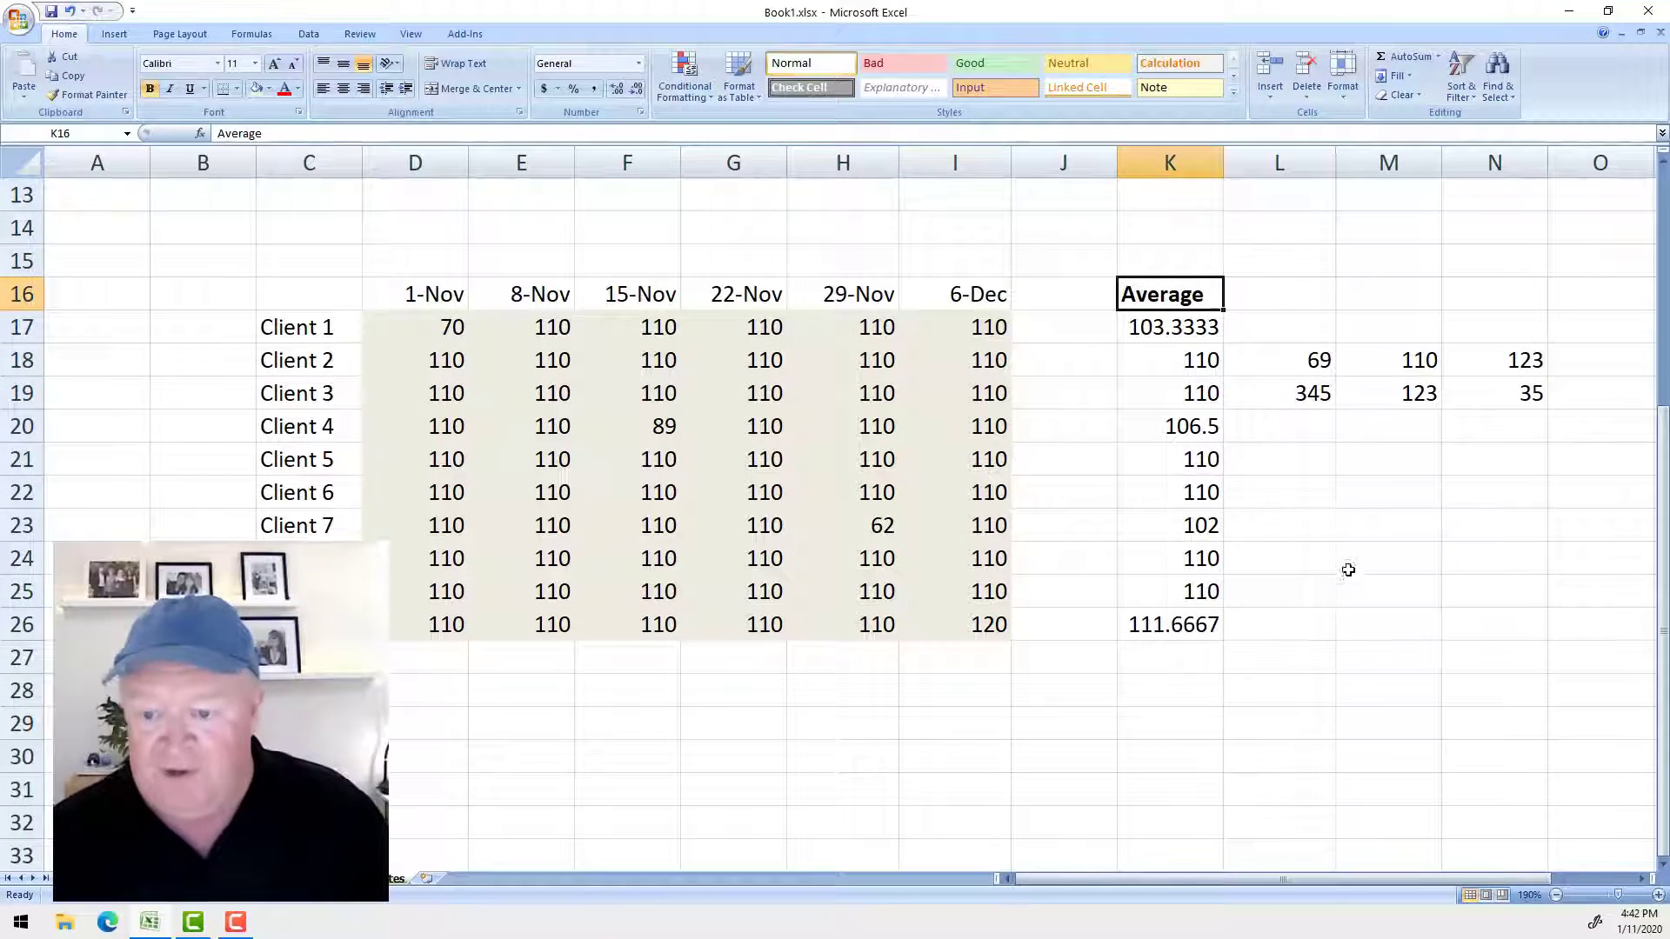
click(1348, 570)
- Clear the stray numbers from cells L18 to N19 beside the averages
drag(1296, 360, 1509, 401)
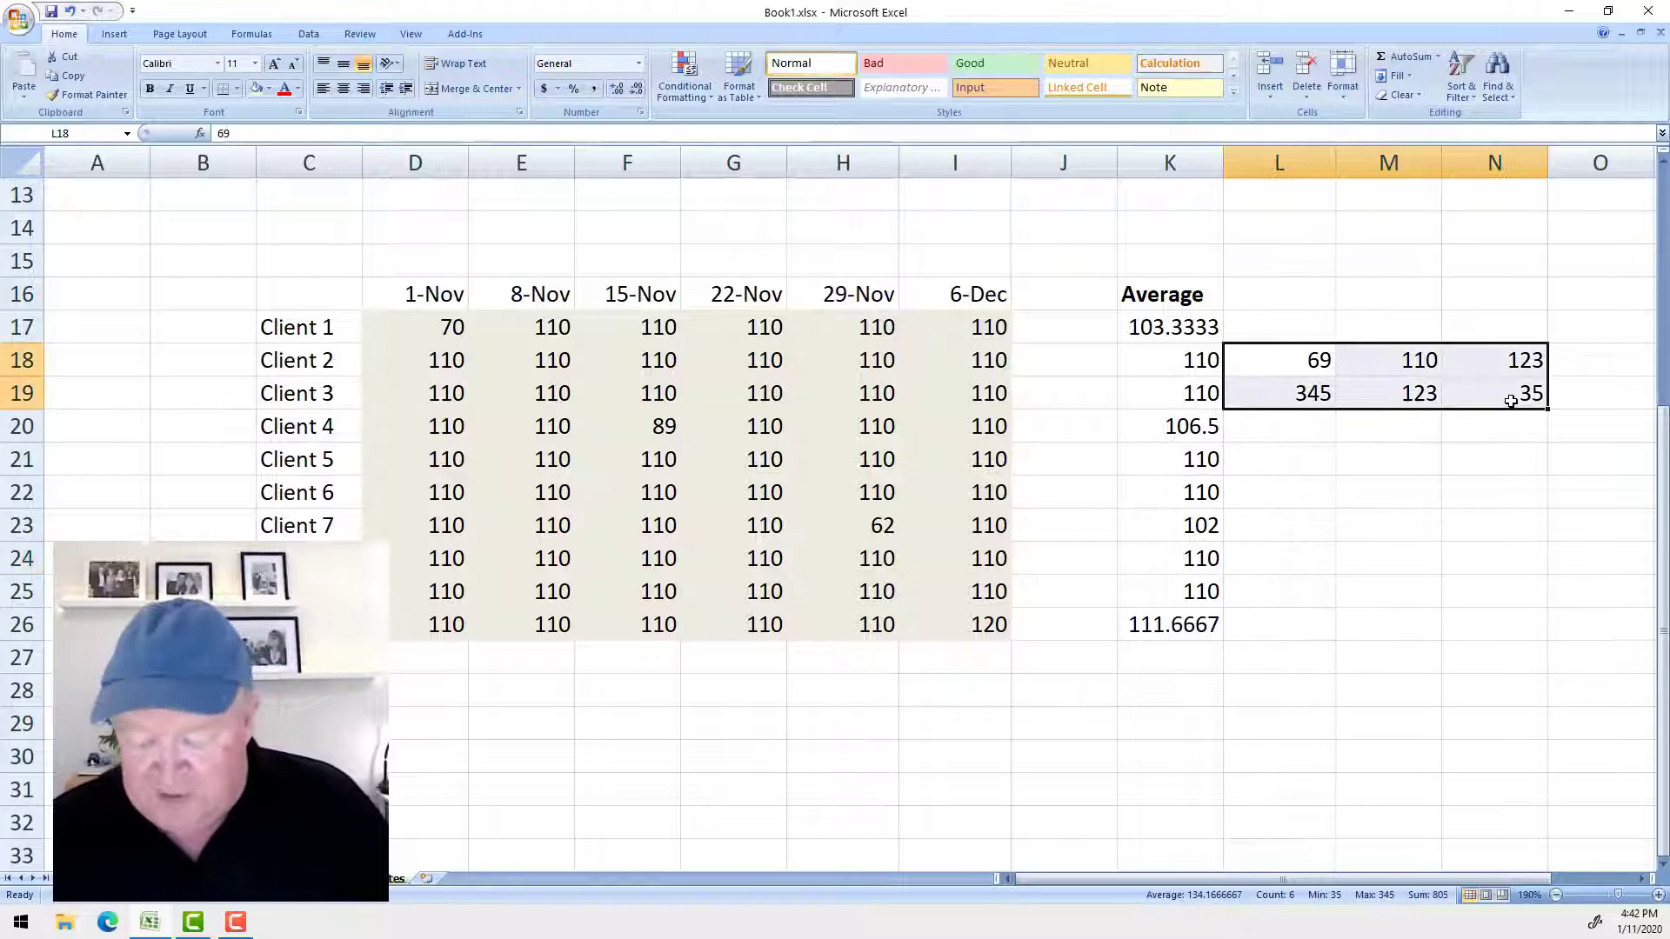
key(Delete)
click(1427, 587)
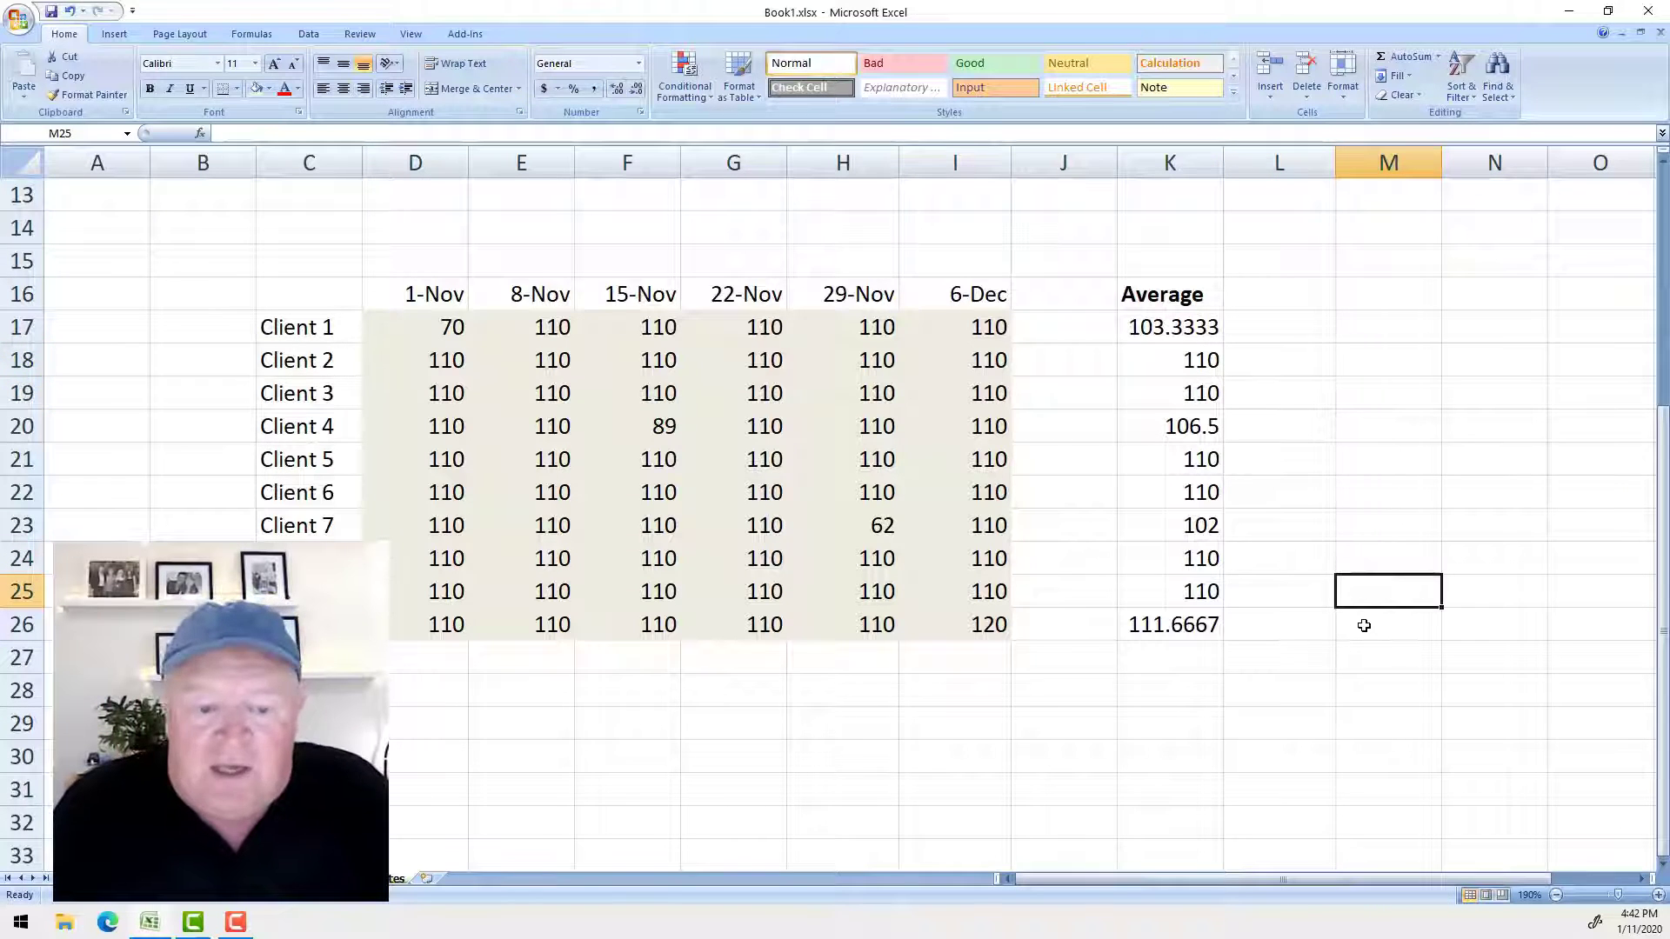
- Delete Client 1's average in K17 and re-enter it with the formula =average(D17:I17)
scroll(1364, 626, up, 2)
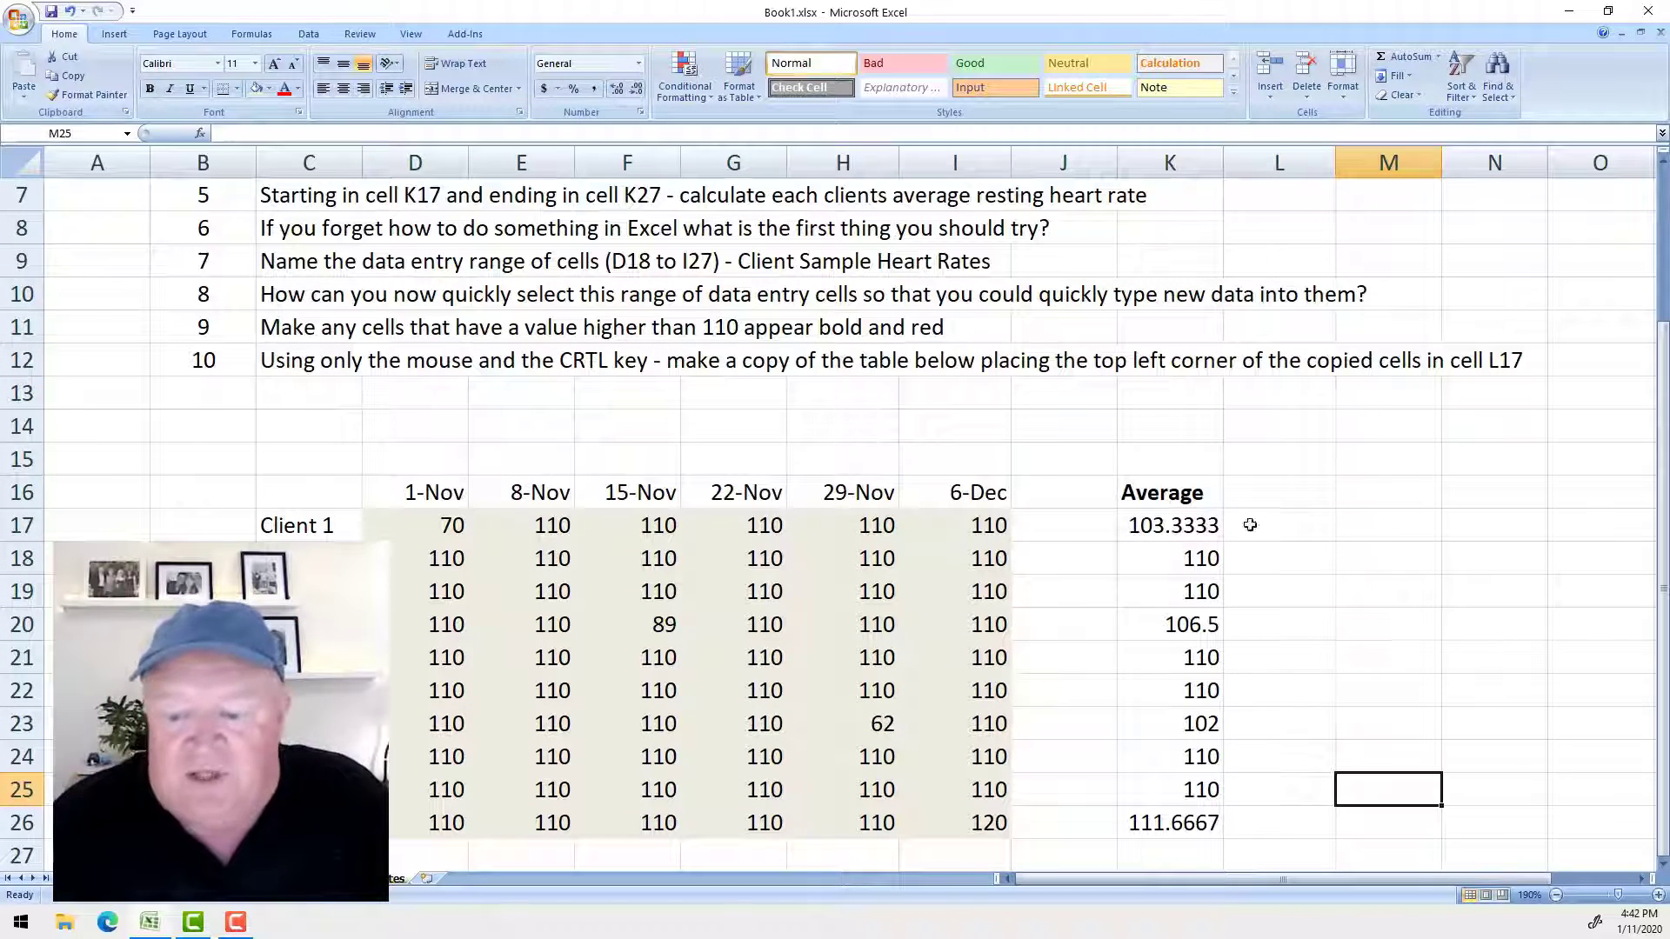
click(1197, 534)
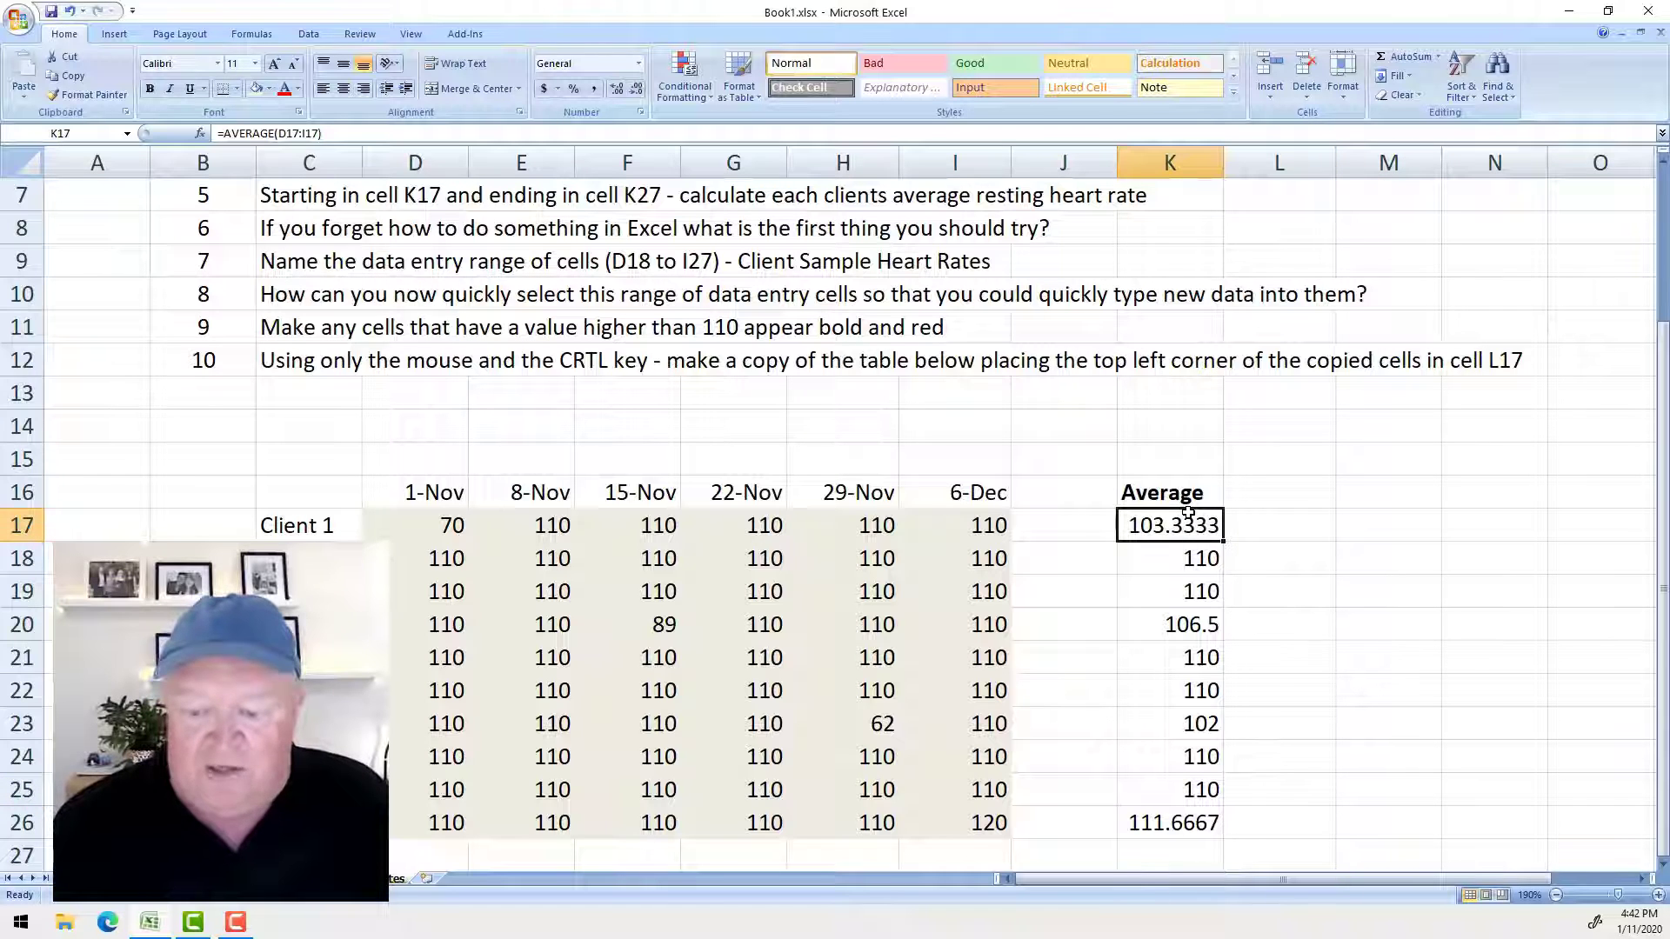
key(Delete)
text(=a)
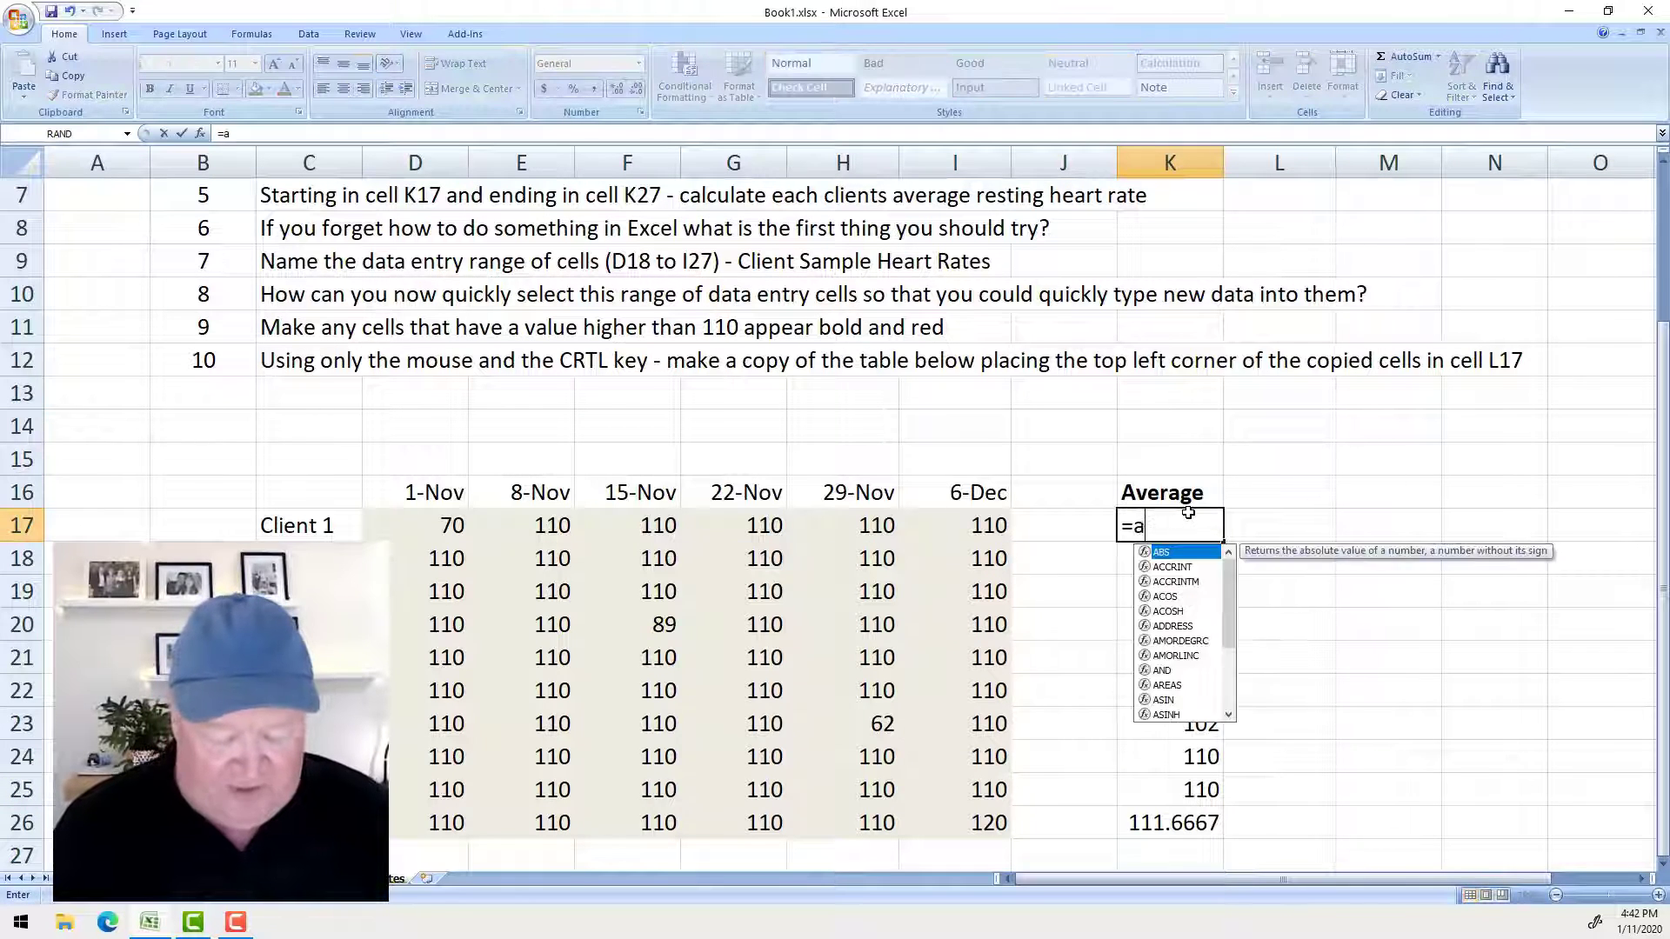
text(verage()
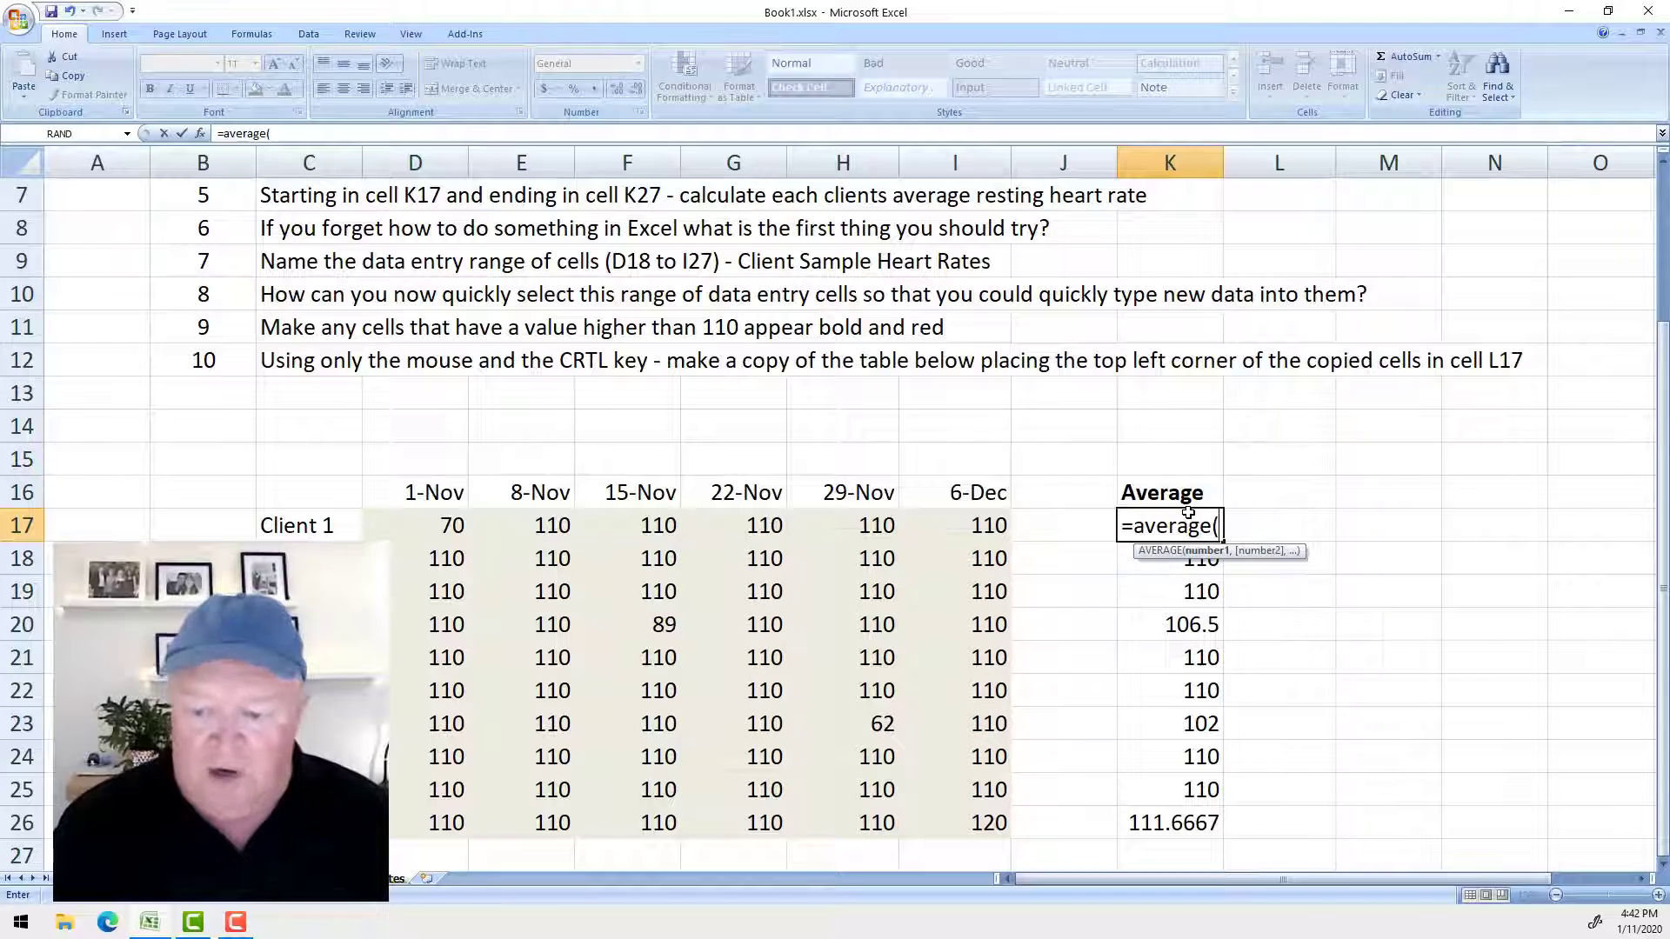
drag(435, 526, 954, 543)
text())
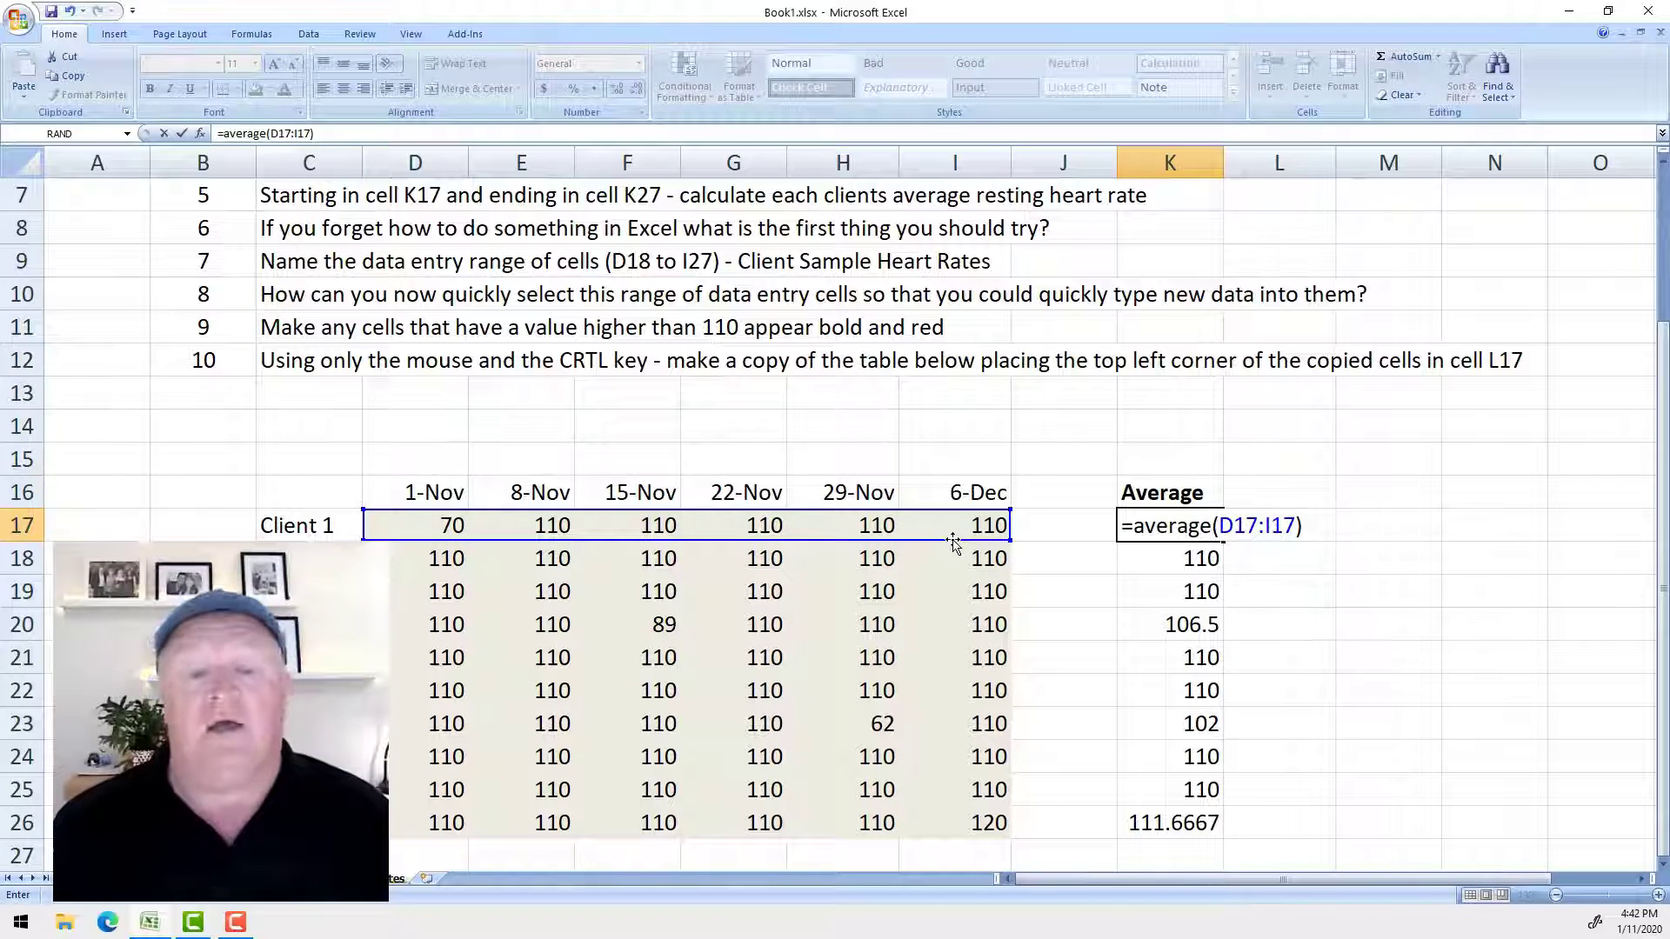
key(Return)
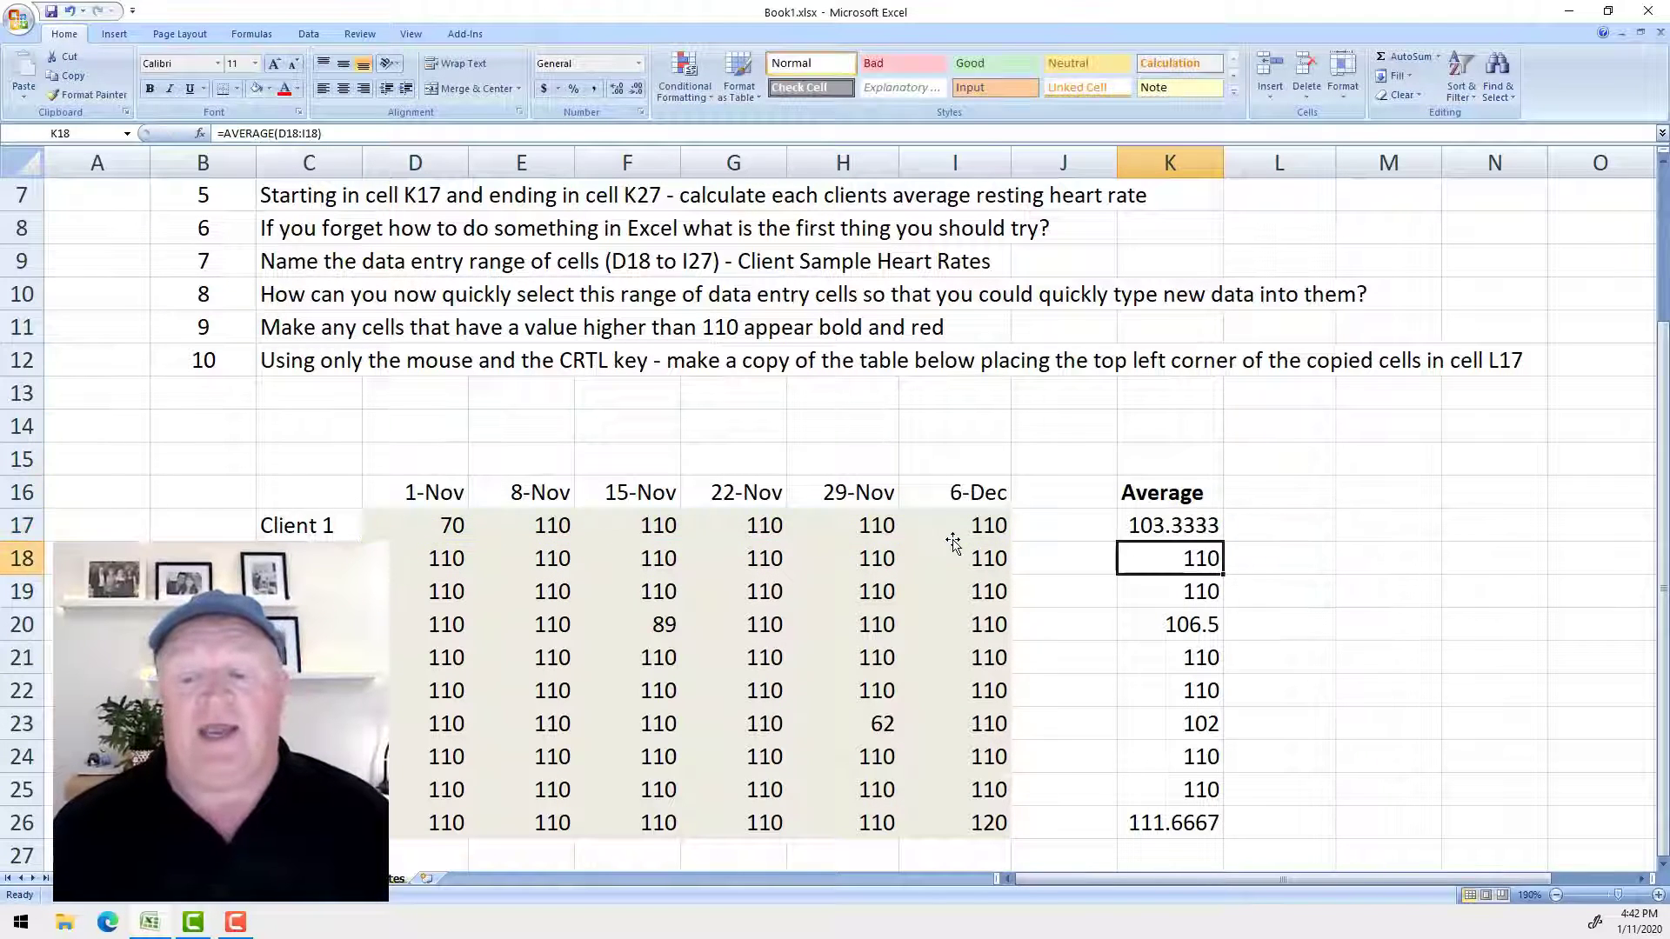
click(1188, 526)
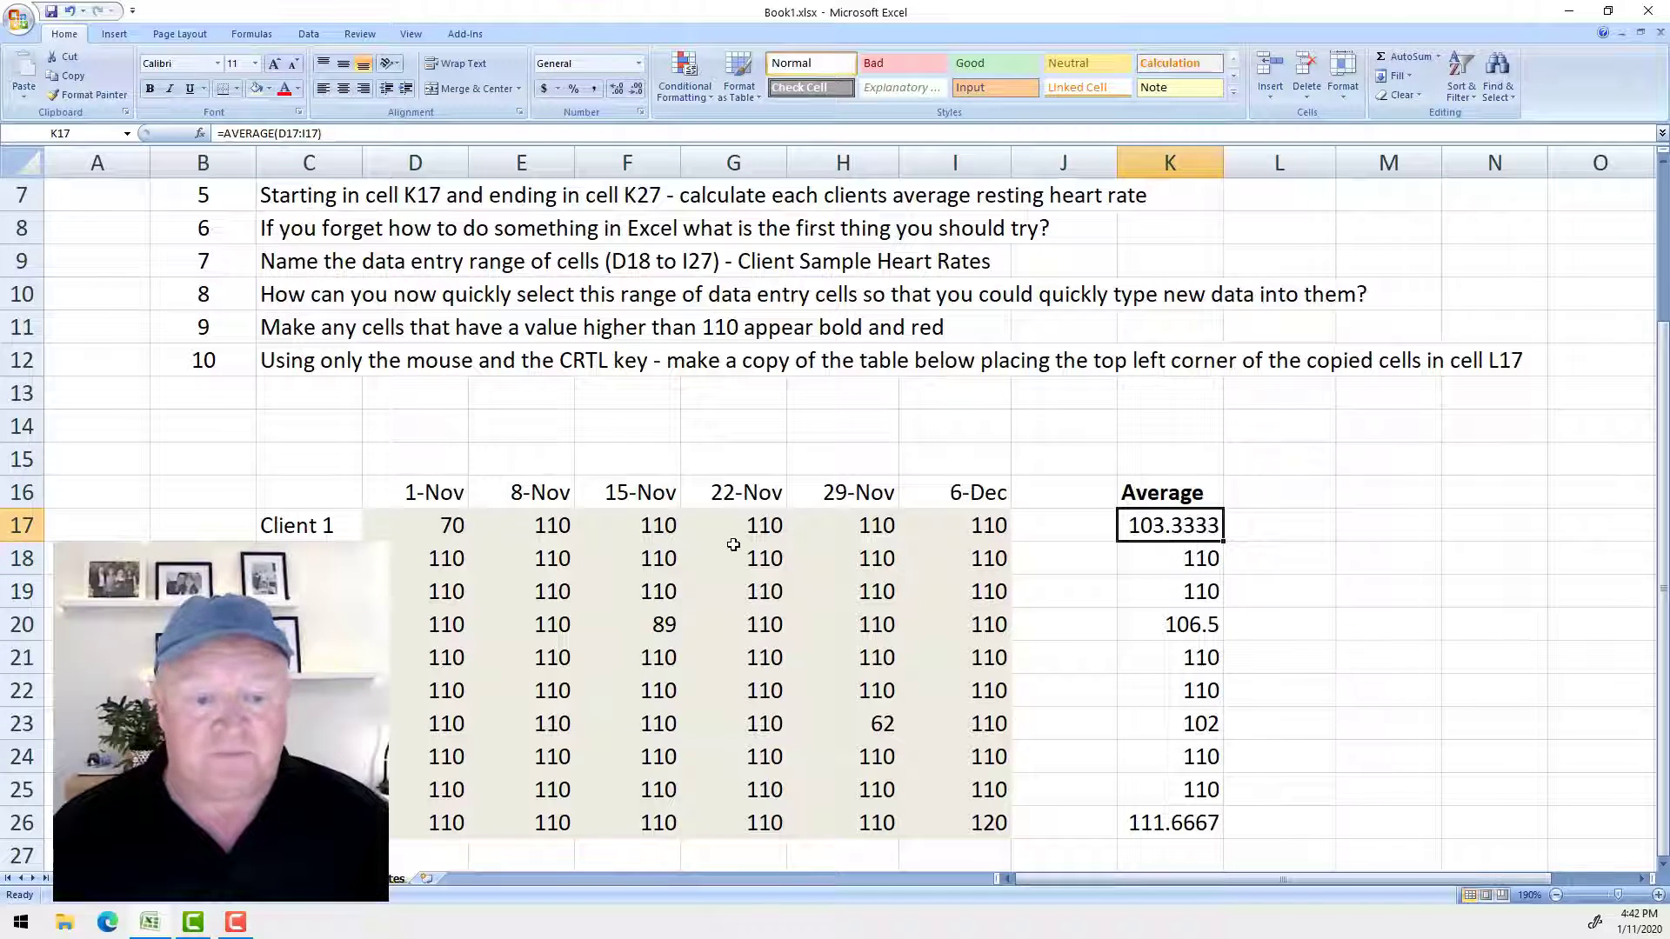
- Check the cell range stated in task 7 against the table's actual data entry cells
click(295, 261)
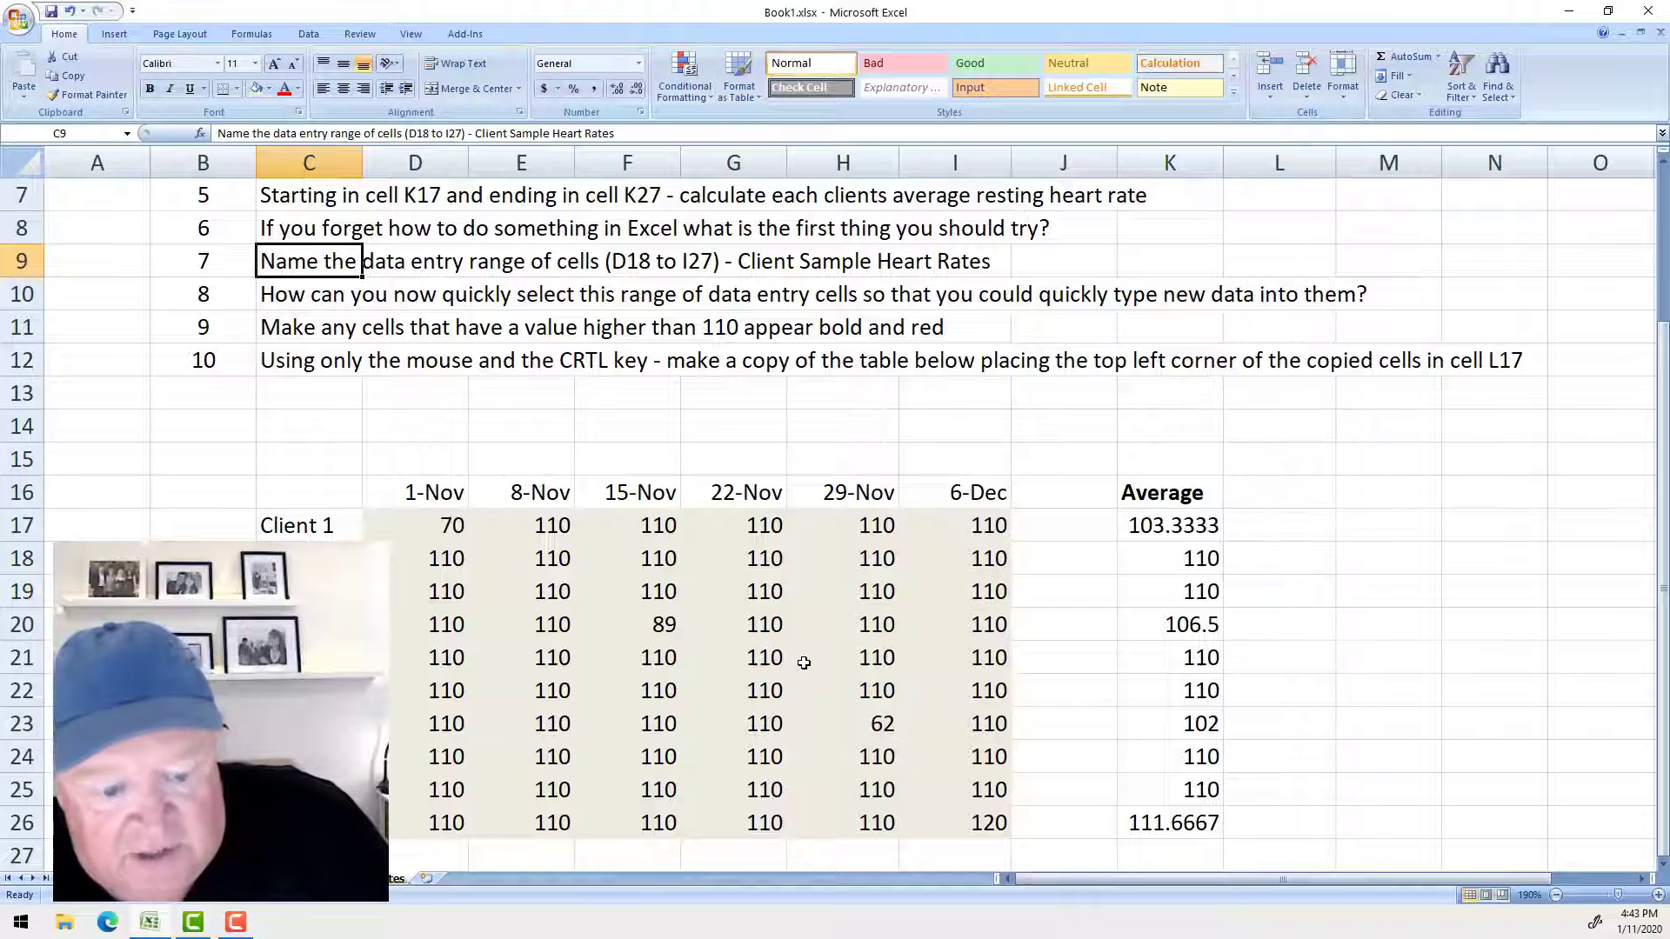
scroll(803, 661, down, 2)
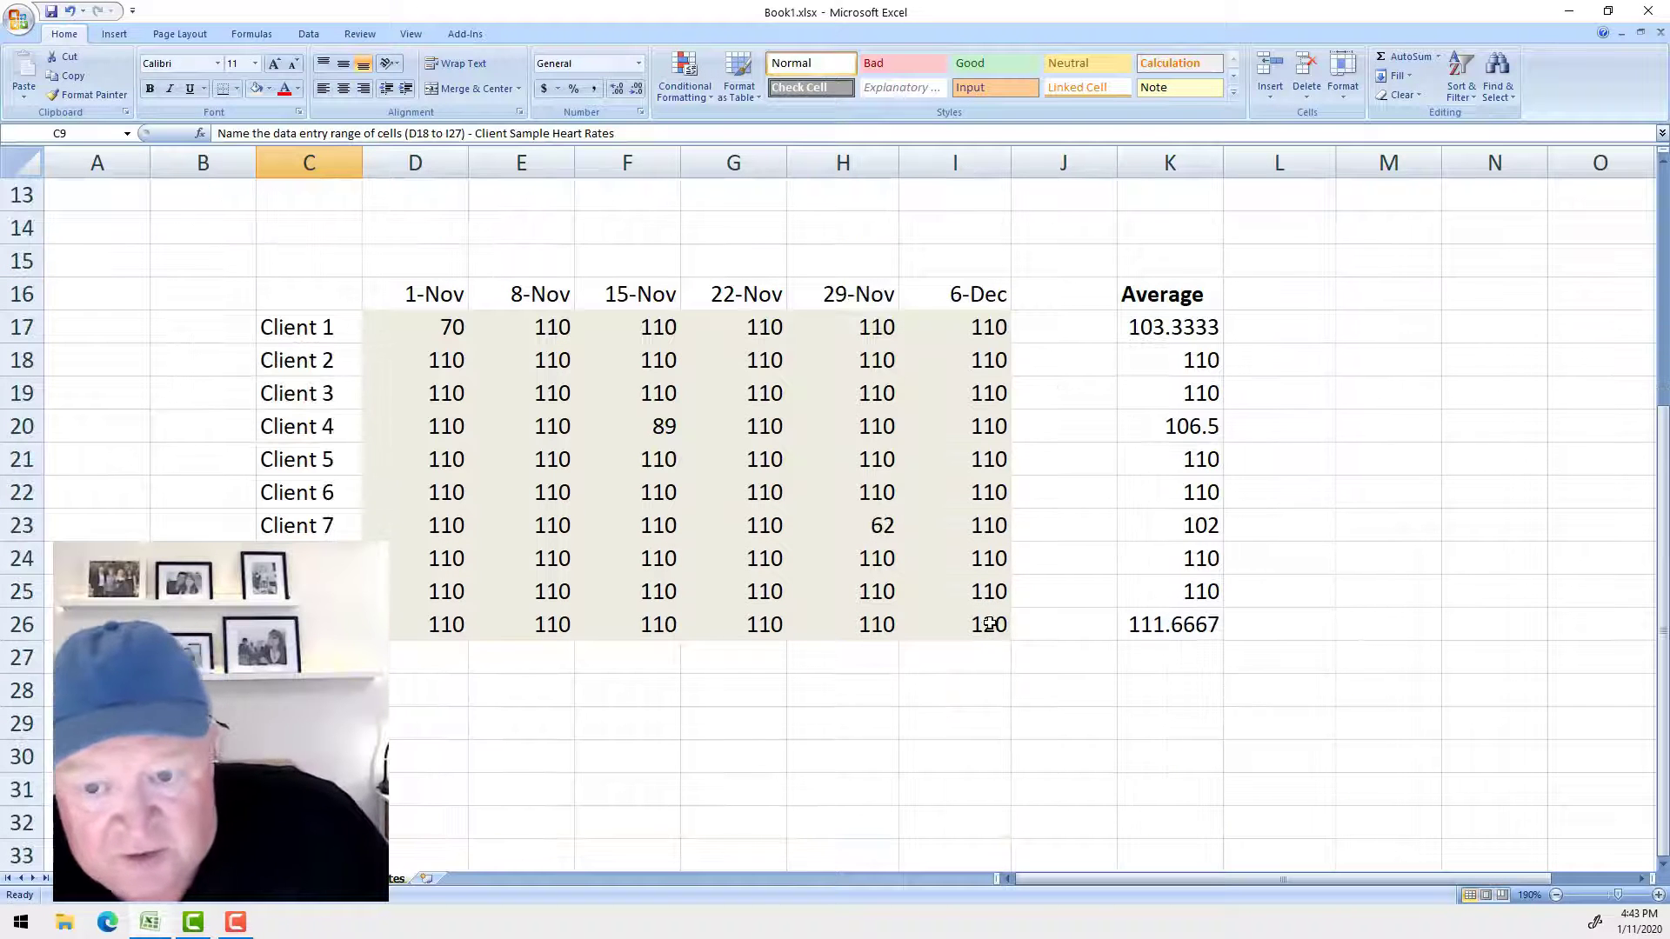
scroll(987, 628, up, 2)
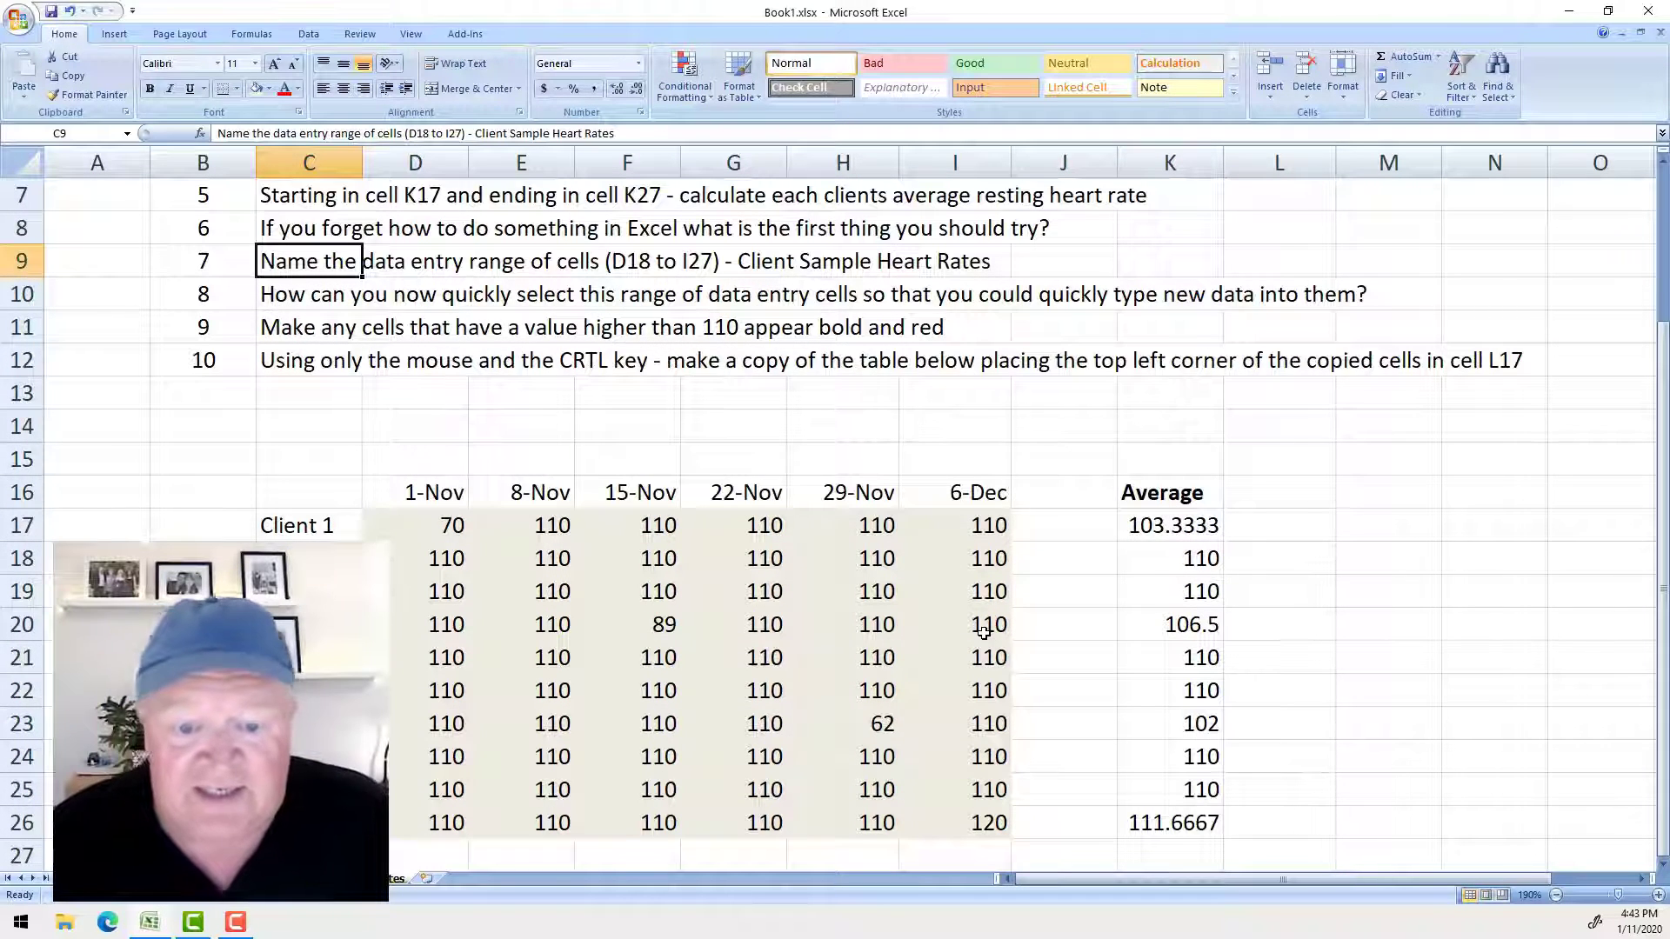
scroll(984, 628, down, 2)
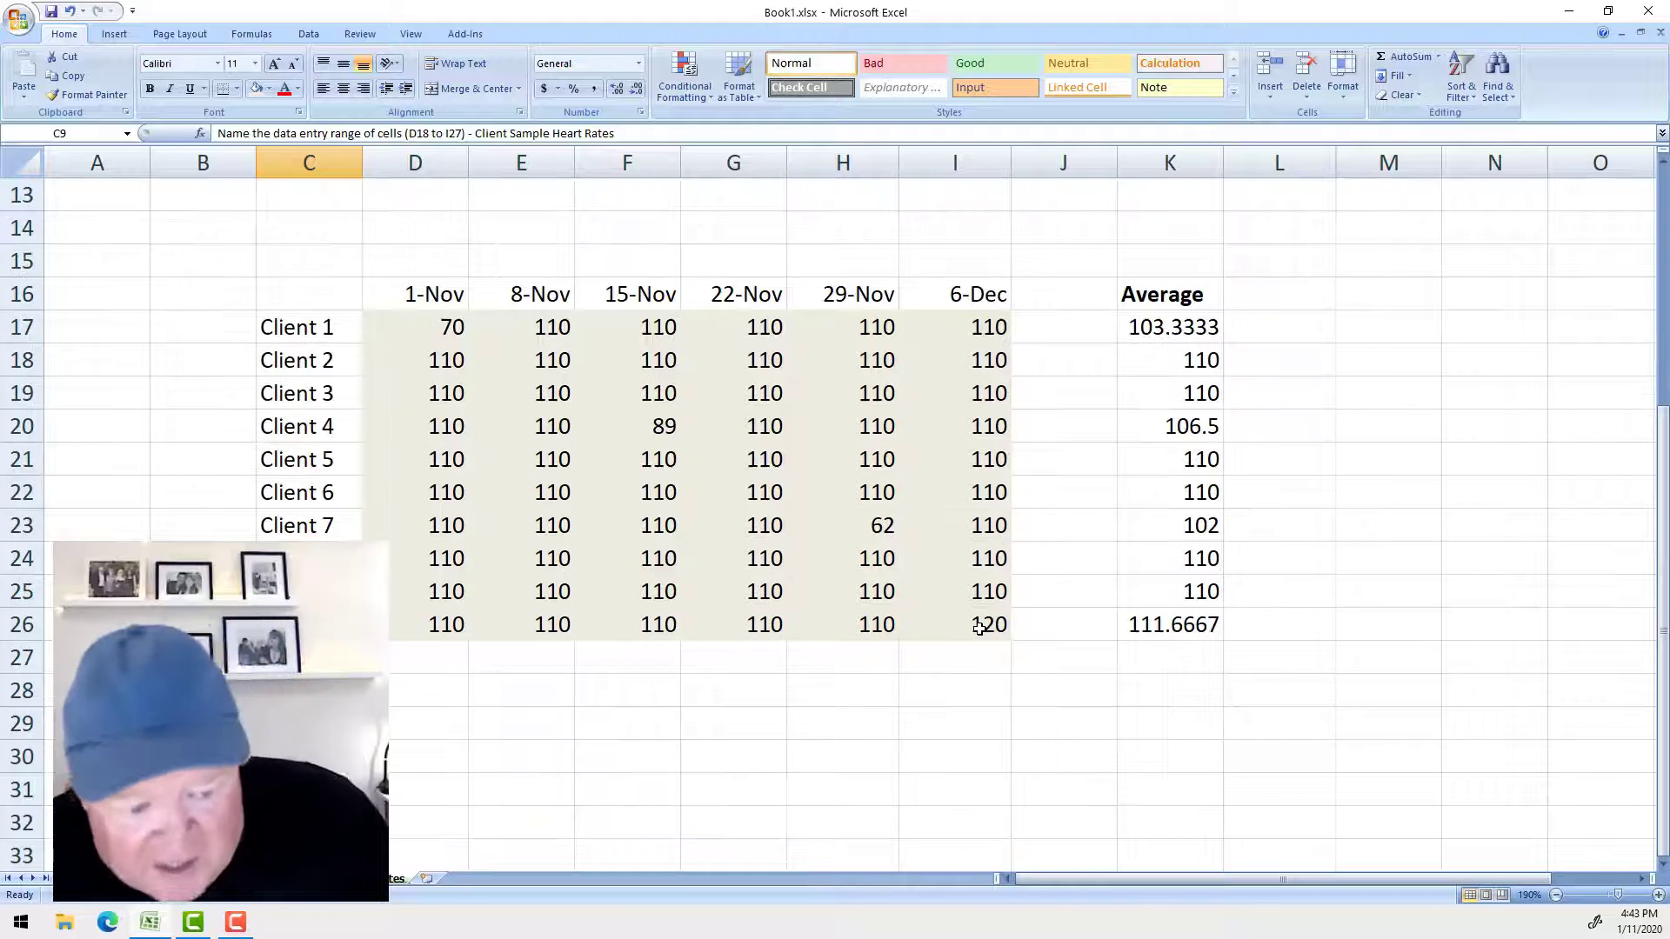
scroll(976, 631, up, 4)
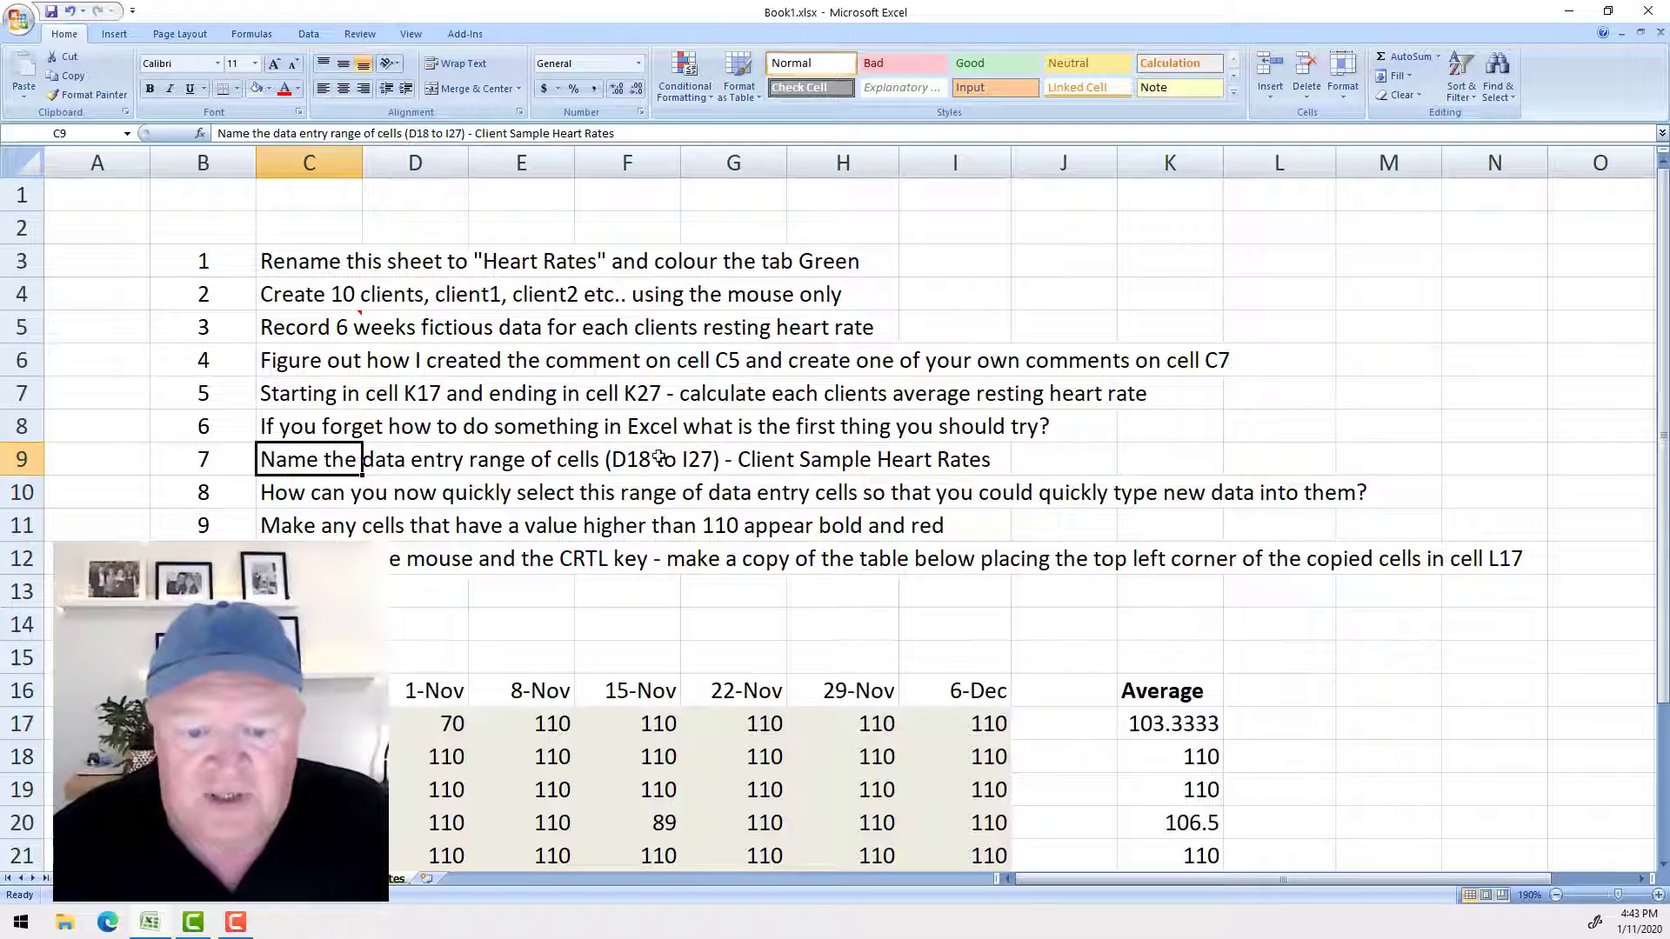
click(685, 460)
click(626, 459)
key(BackSpace)
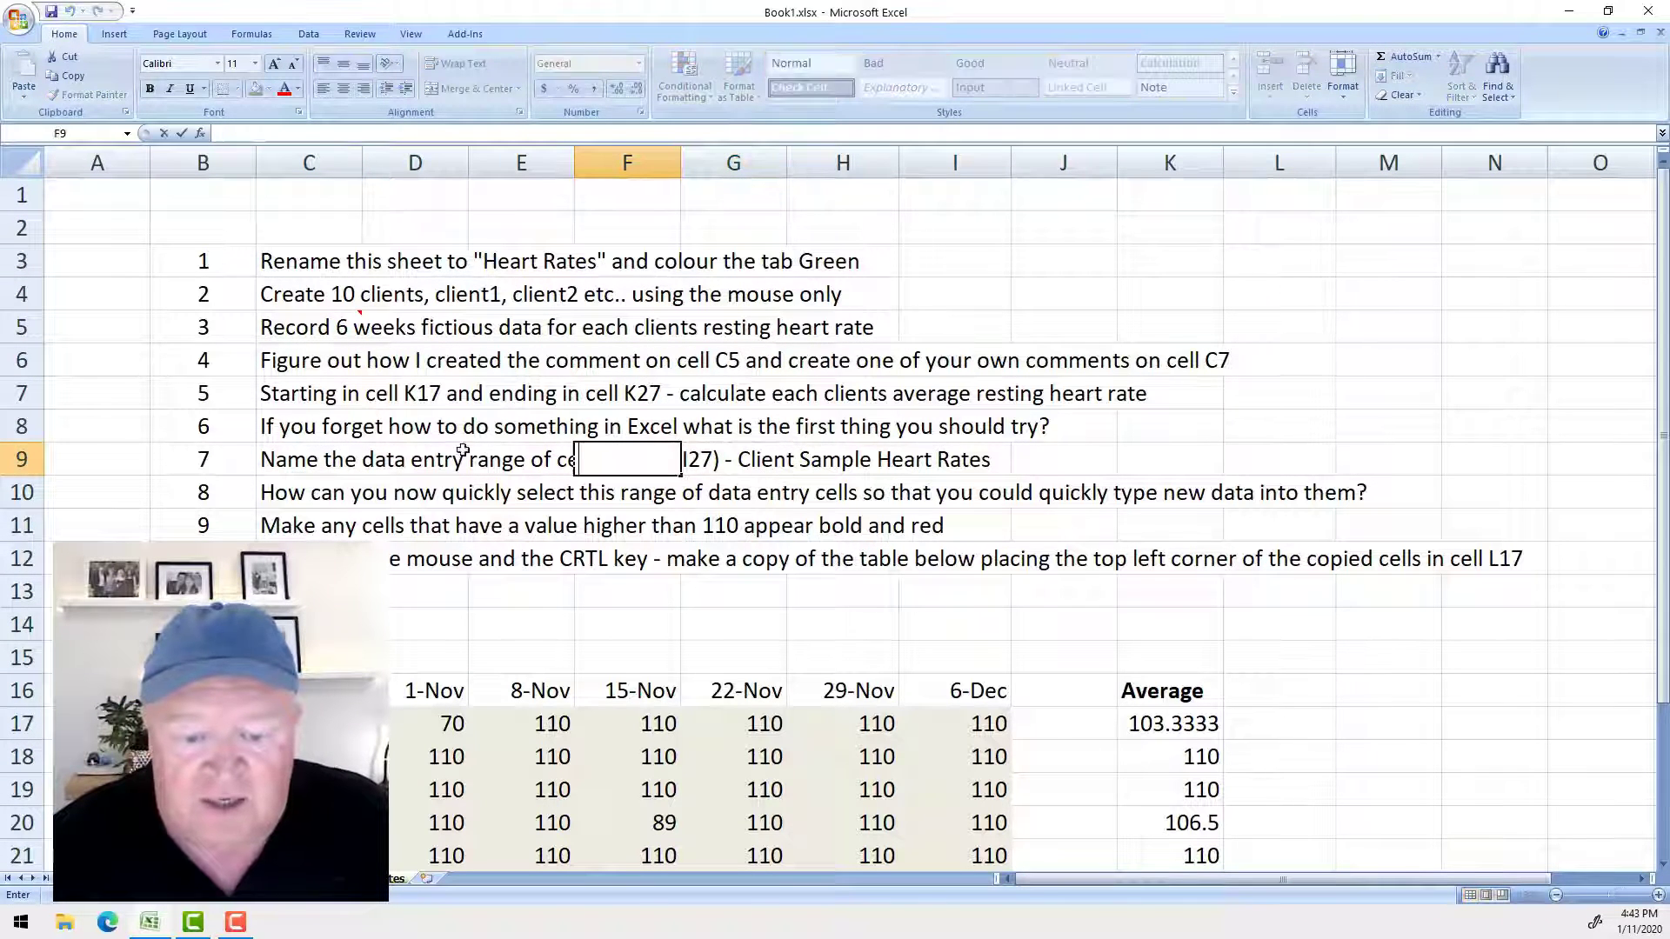
key(Escape)
- Correct the range in the task 7 text in C9 to read "D17 to I26"
click(322, 463)
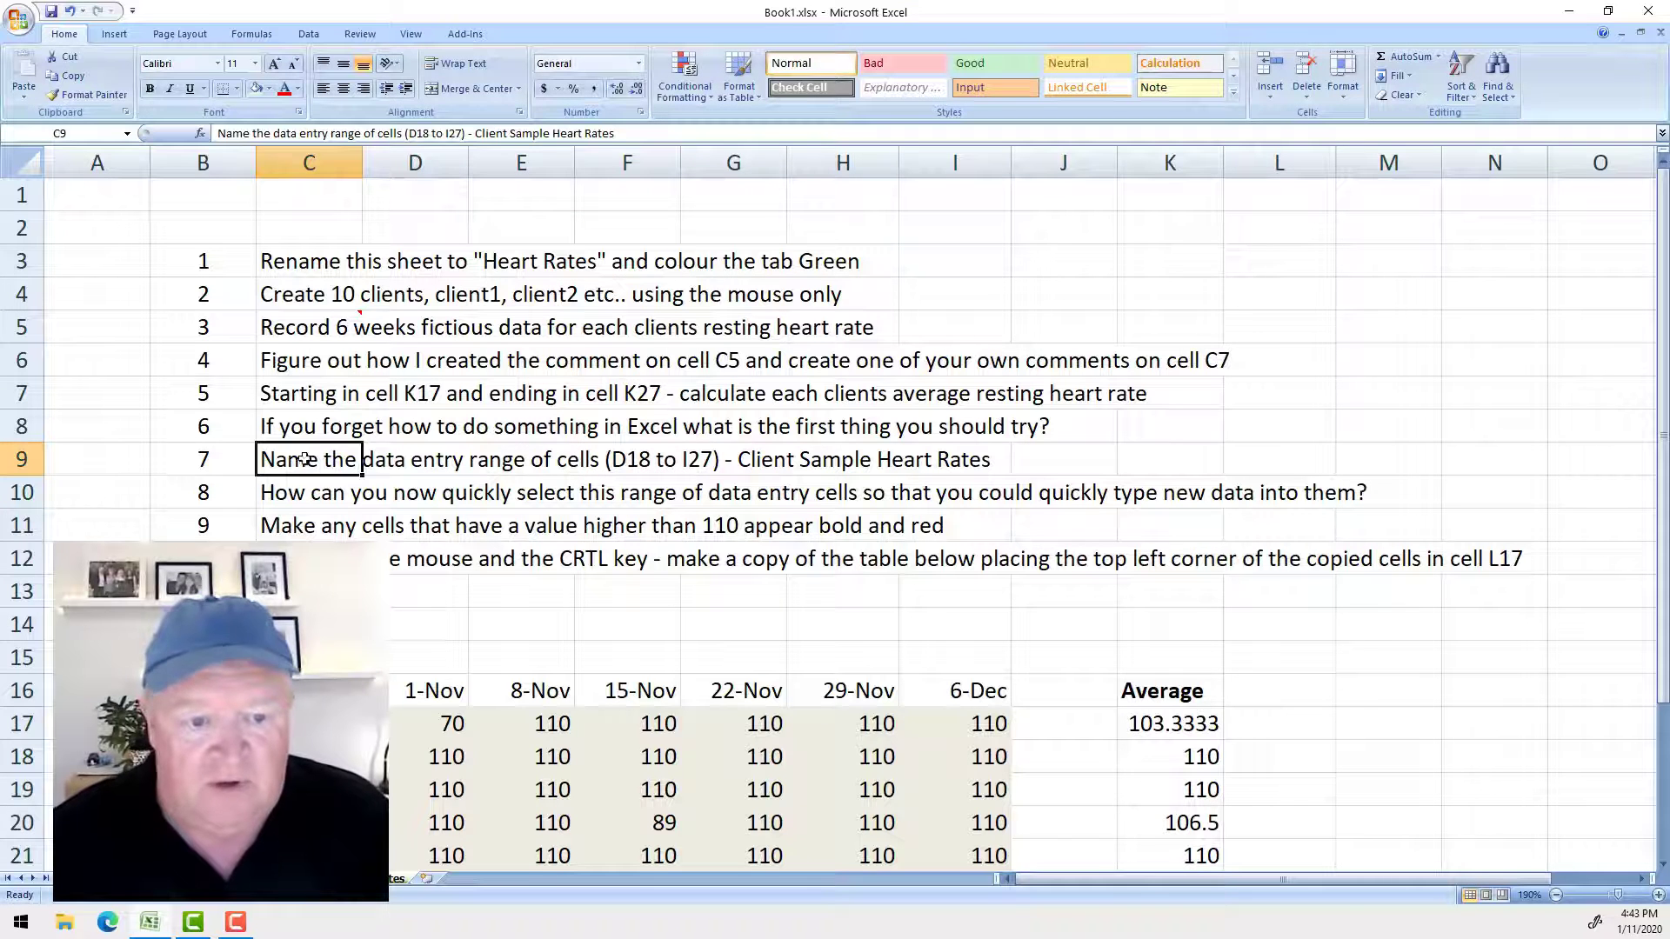
click(430, 133)
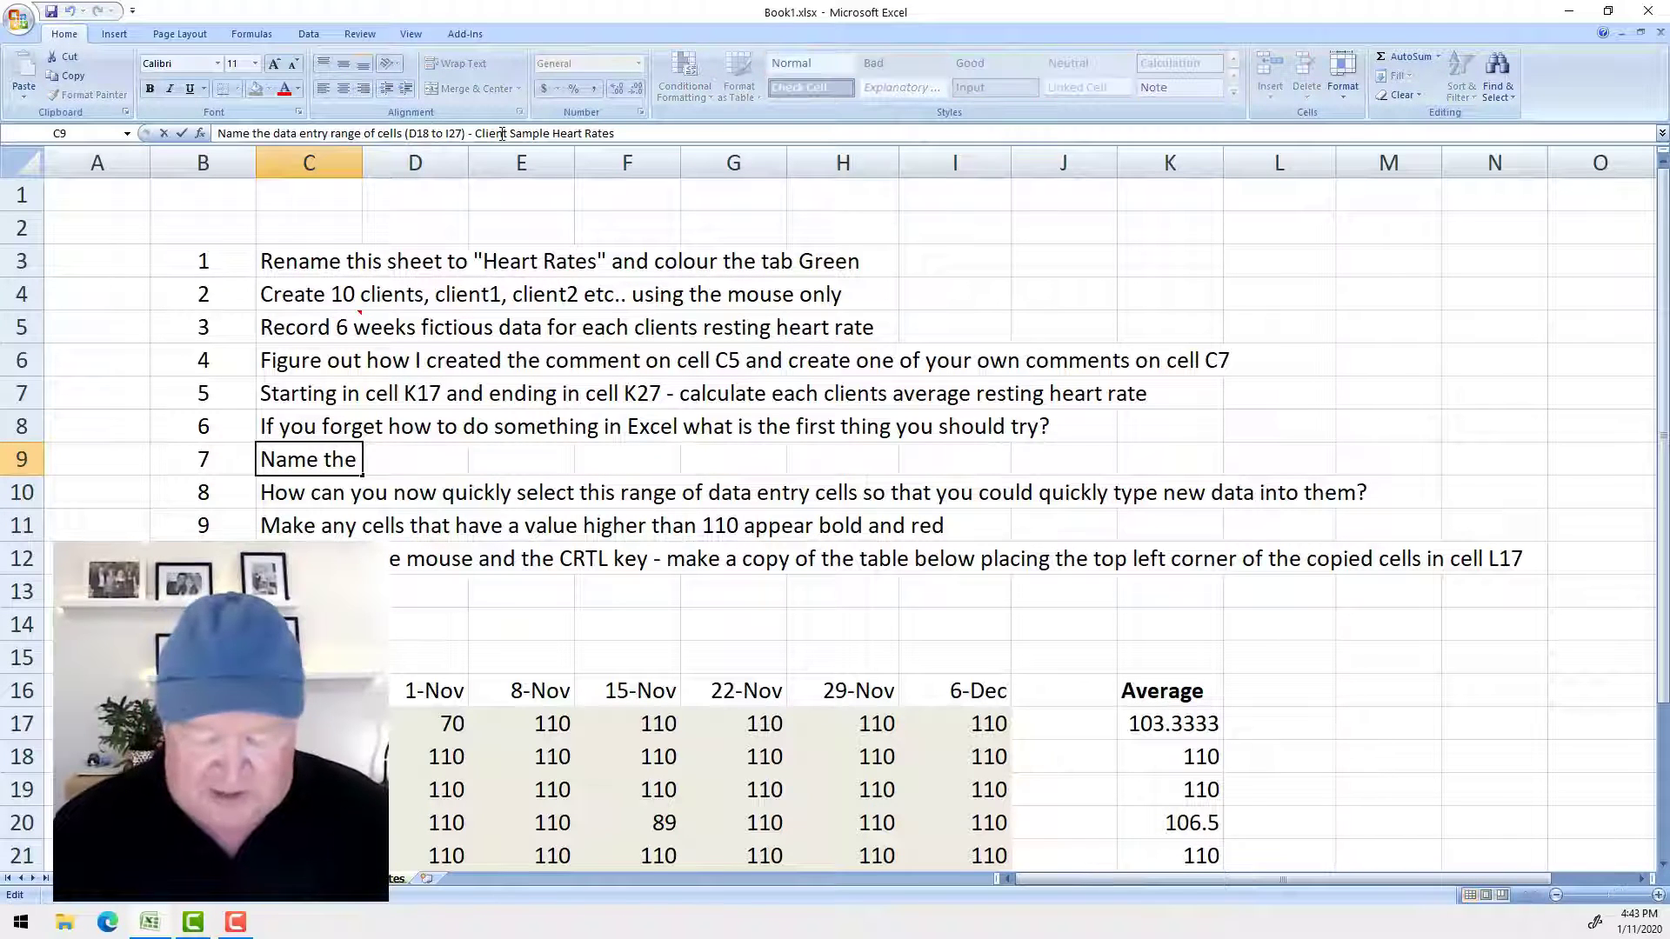
key(BackSpace)
text(7)
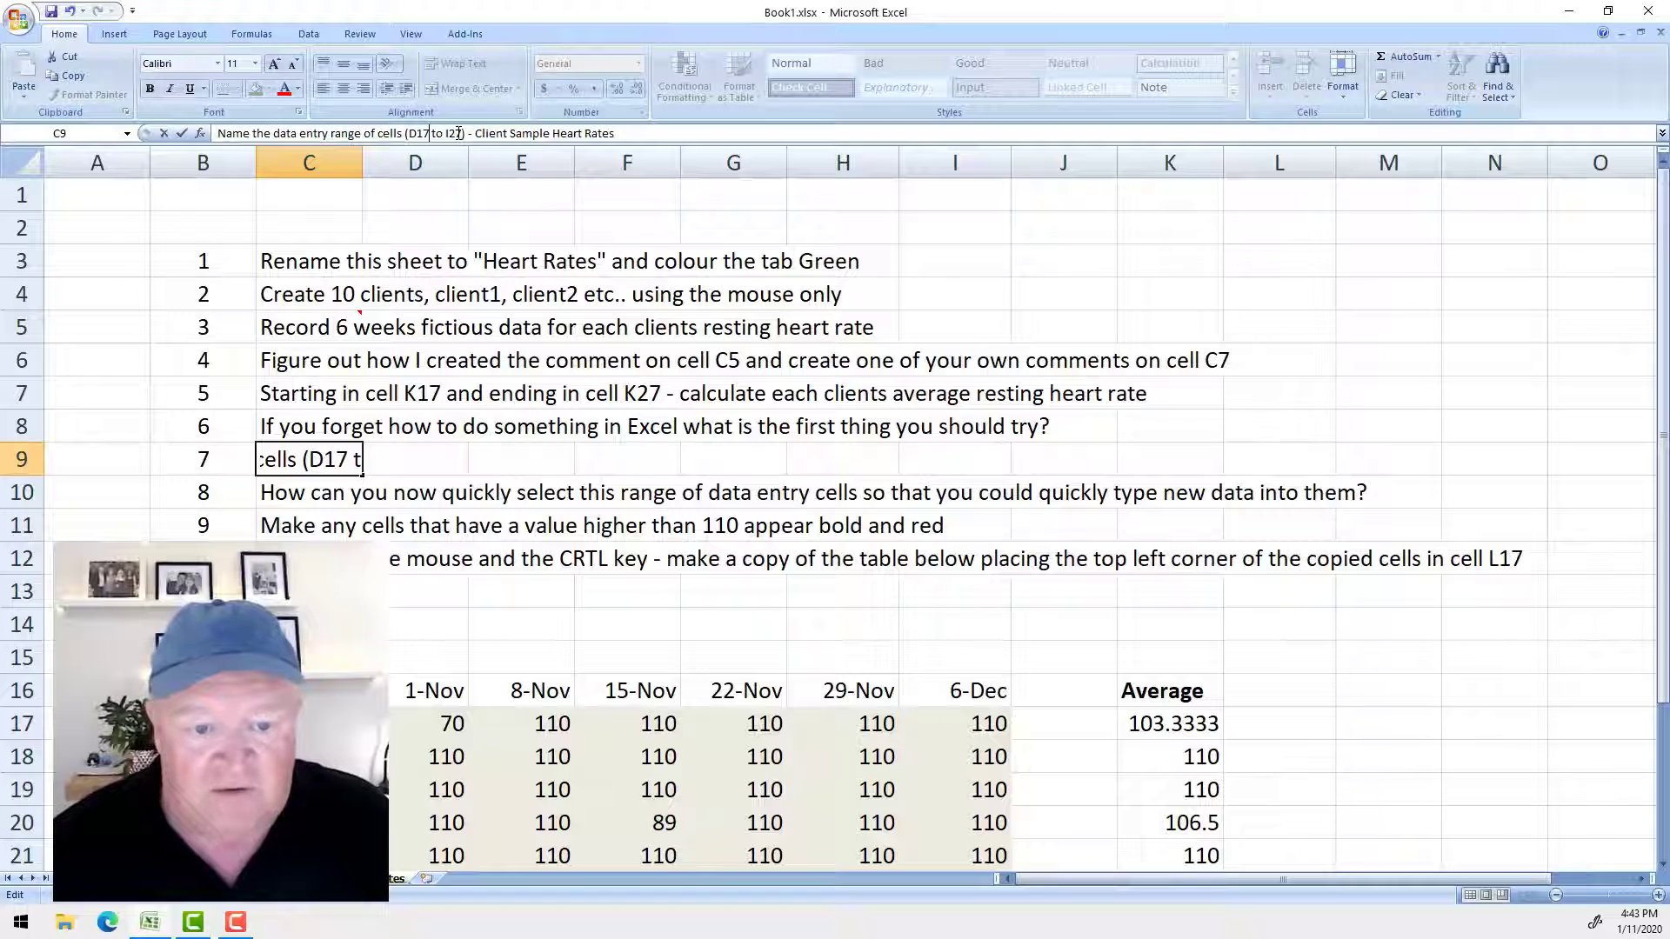
key(Right)
key(Right)
key(Right)
key(Right)
key(Right)
key(BackSpace)
text(6)
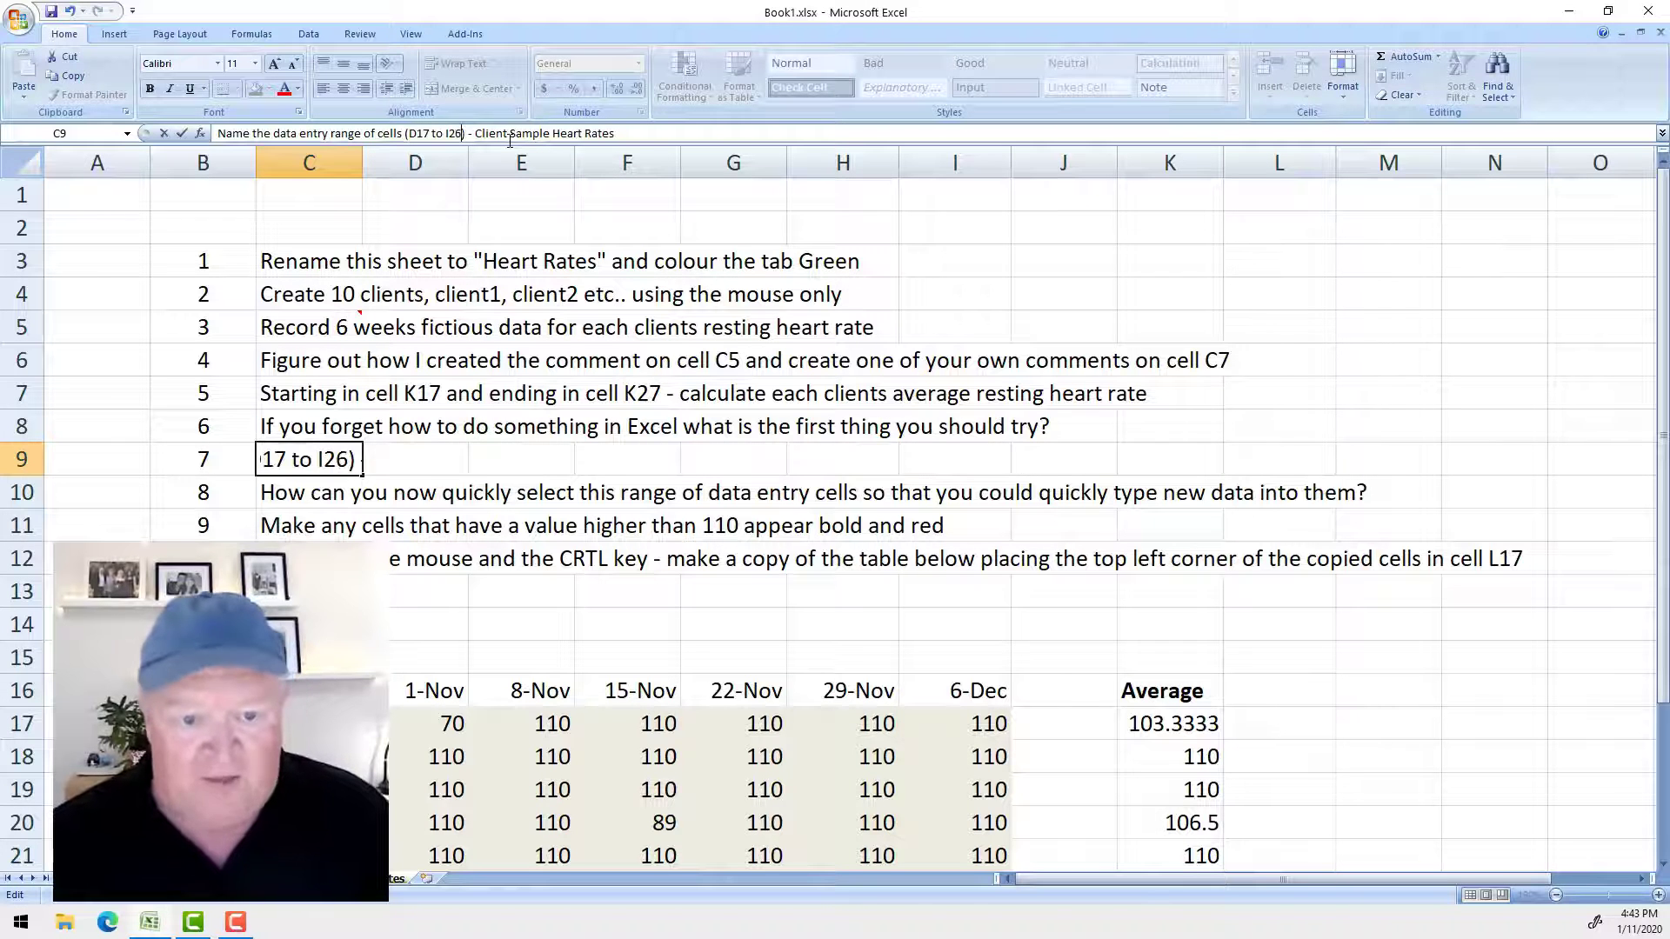
key(Return)
- Name the data entry range D17:I26 "MikesDataEntry" with workbook scope, and deselect the range
scroll(711, 370, down, 4)
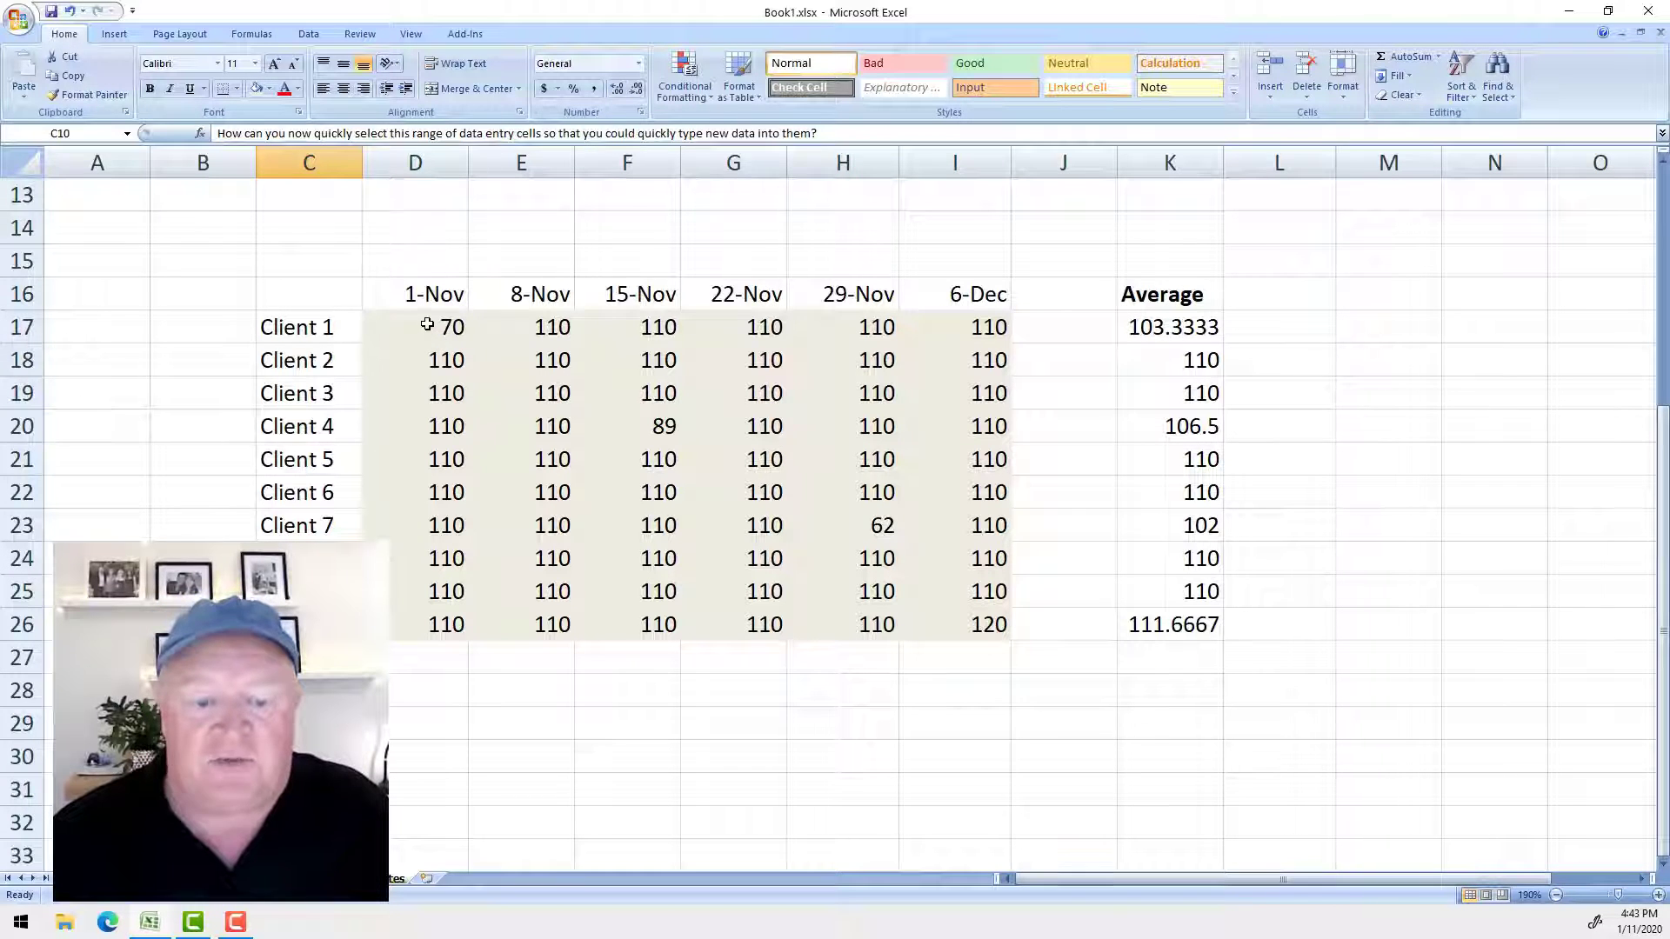
drag(427, 325, 963, 624)
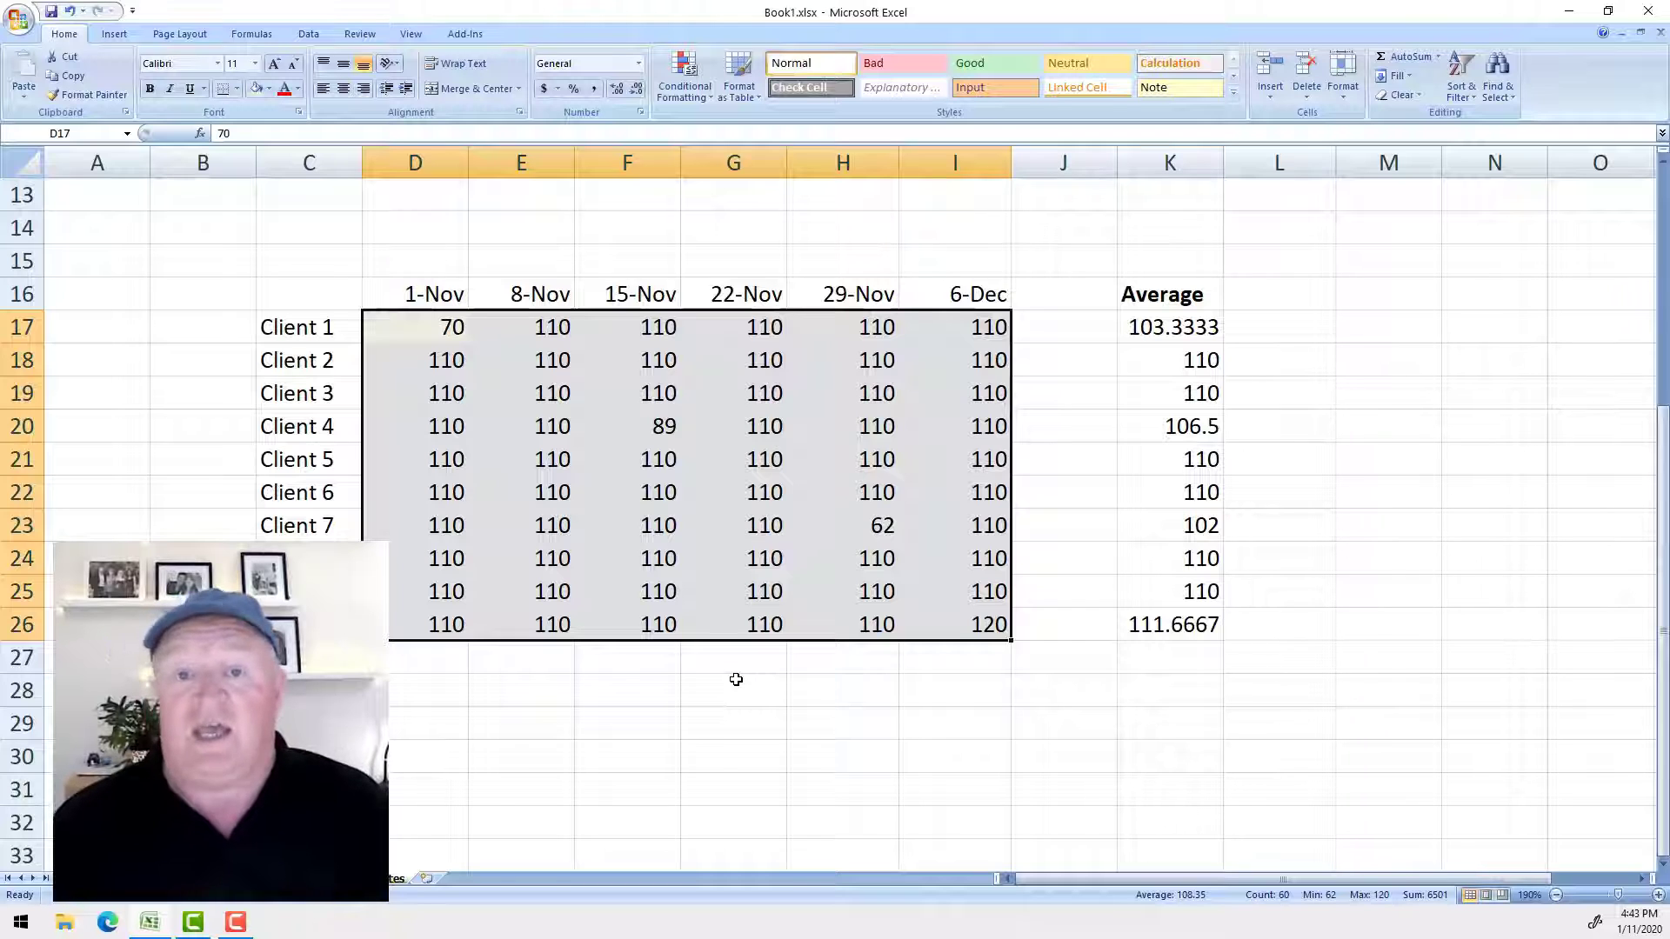
right_click(823, 484)
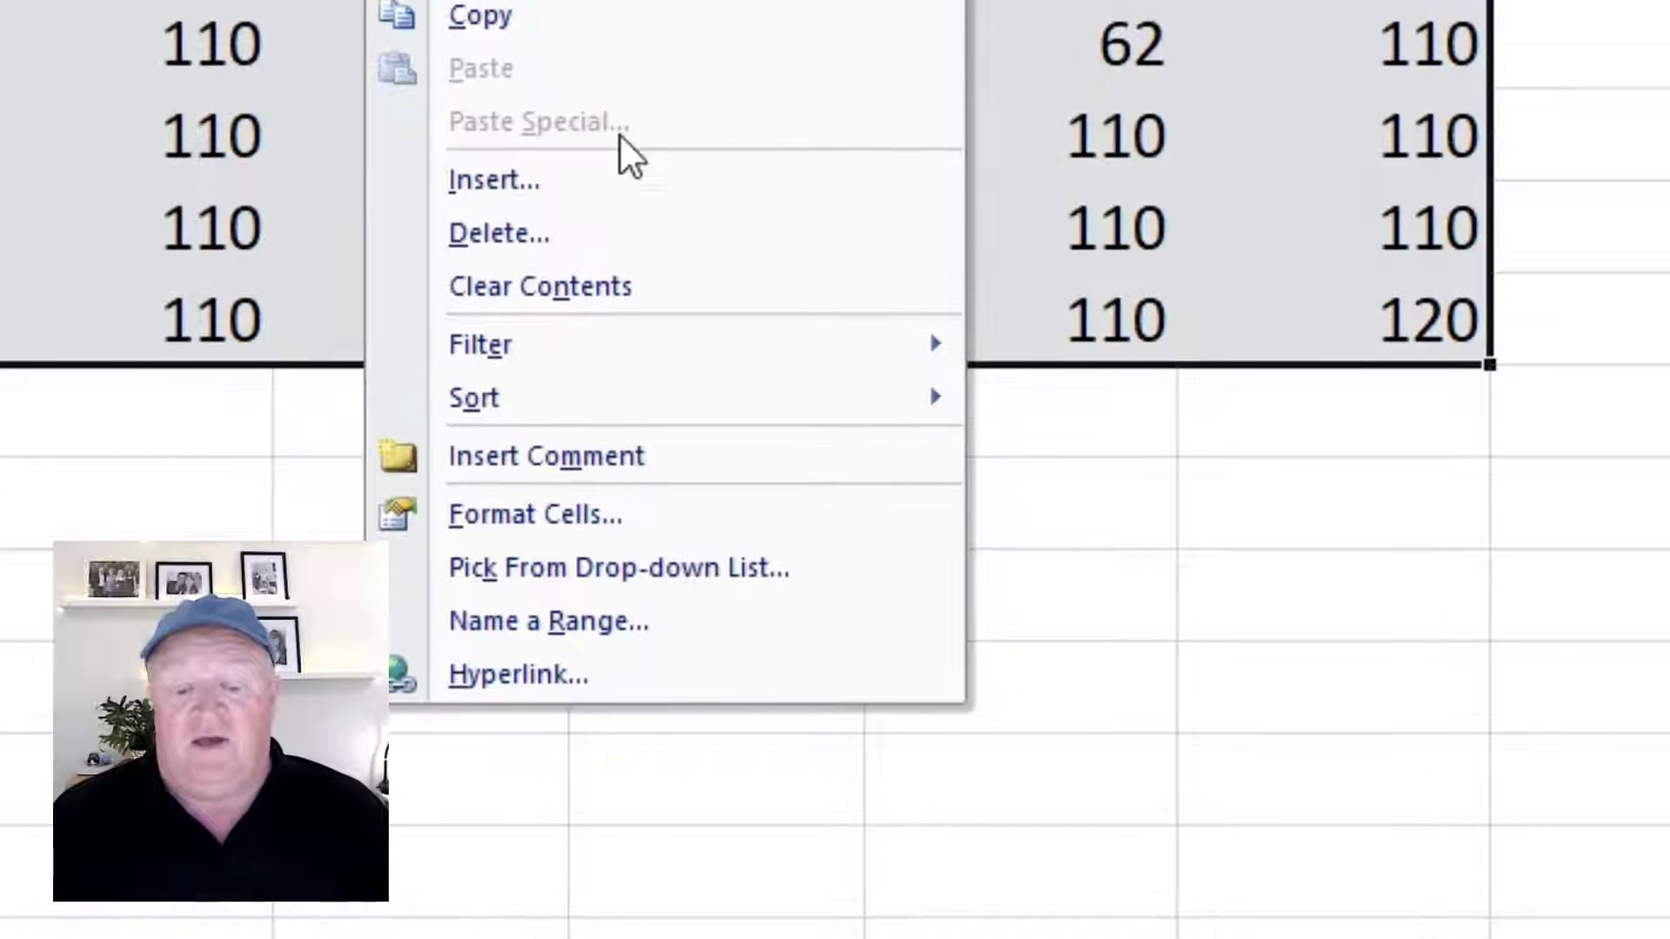
click(621, 628)
drag(633, 357, 850, 0)
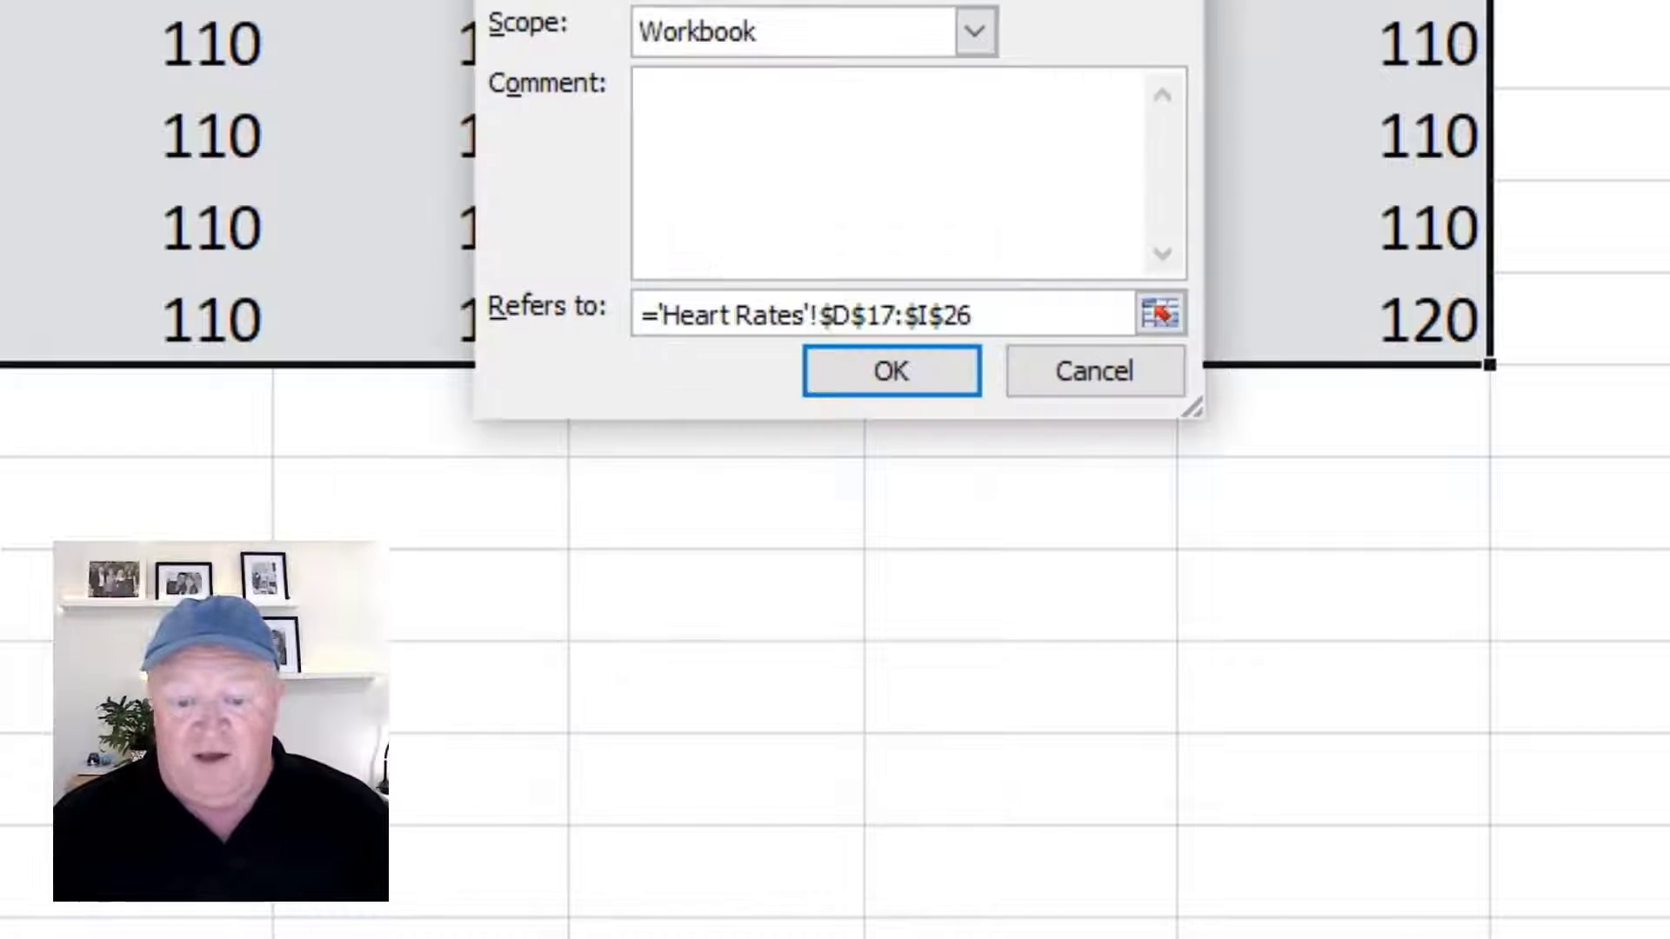
text(Mikes)
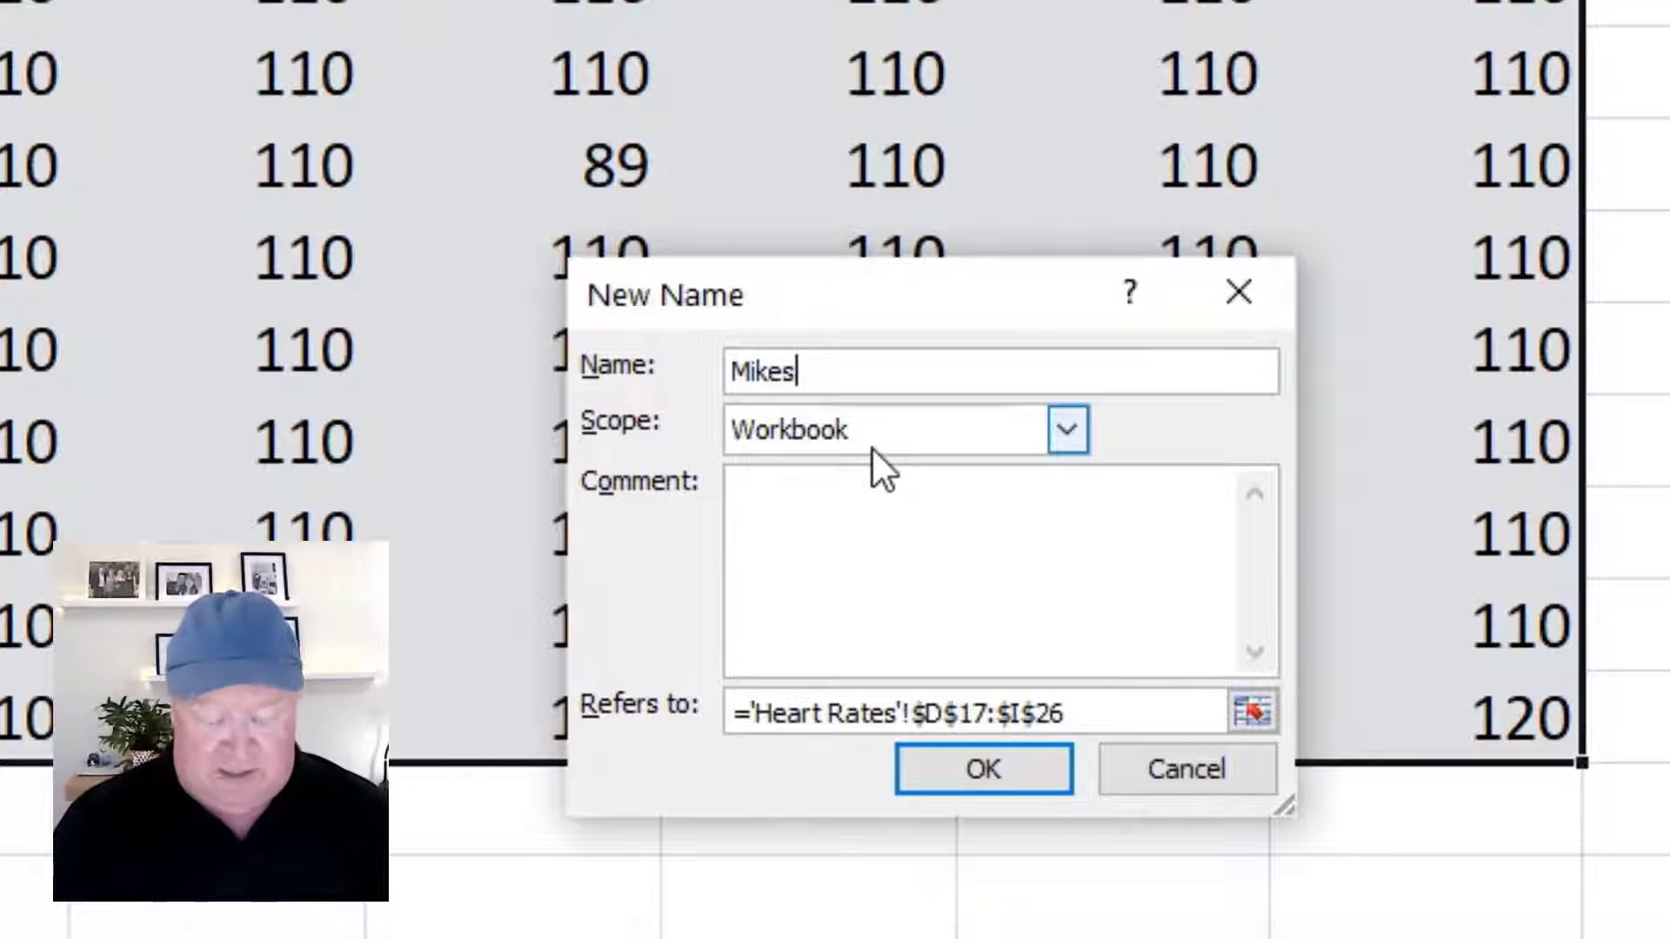
text(DataEntry)
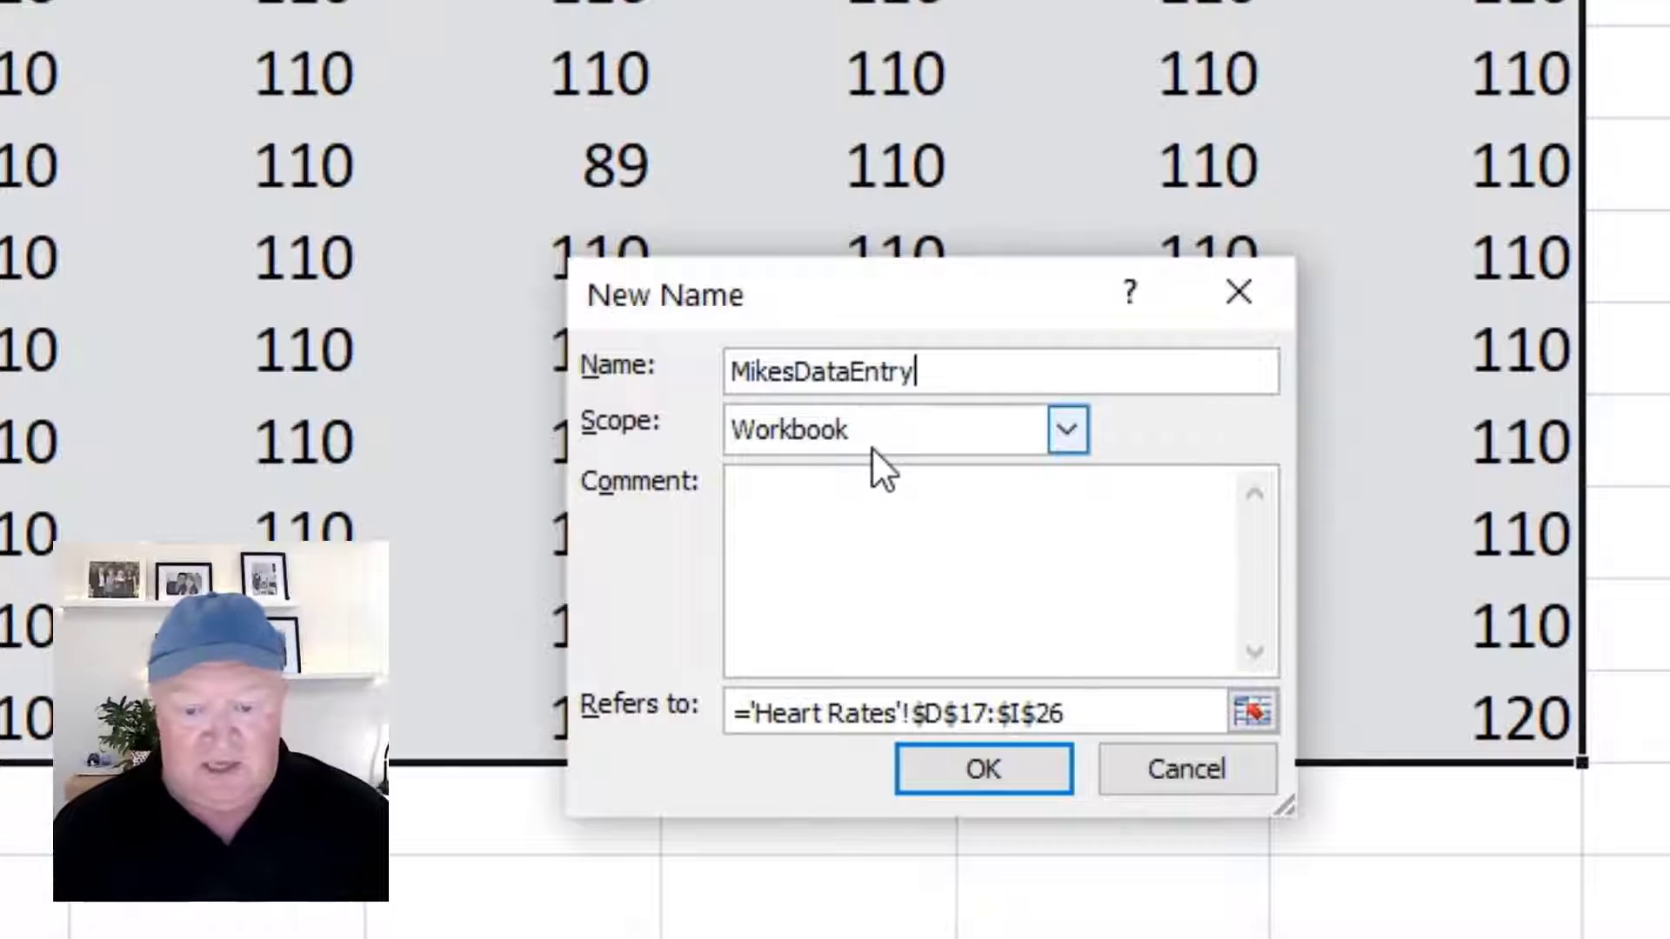
key(Return)
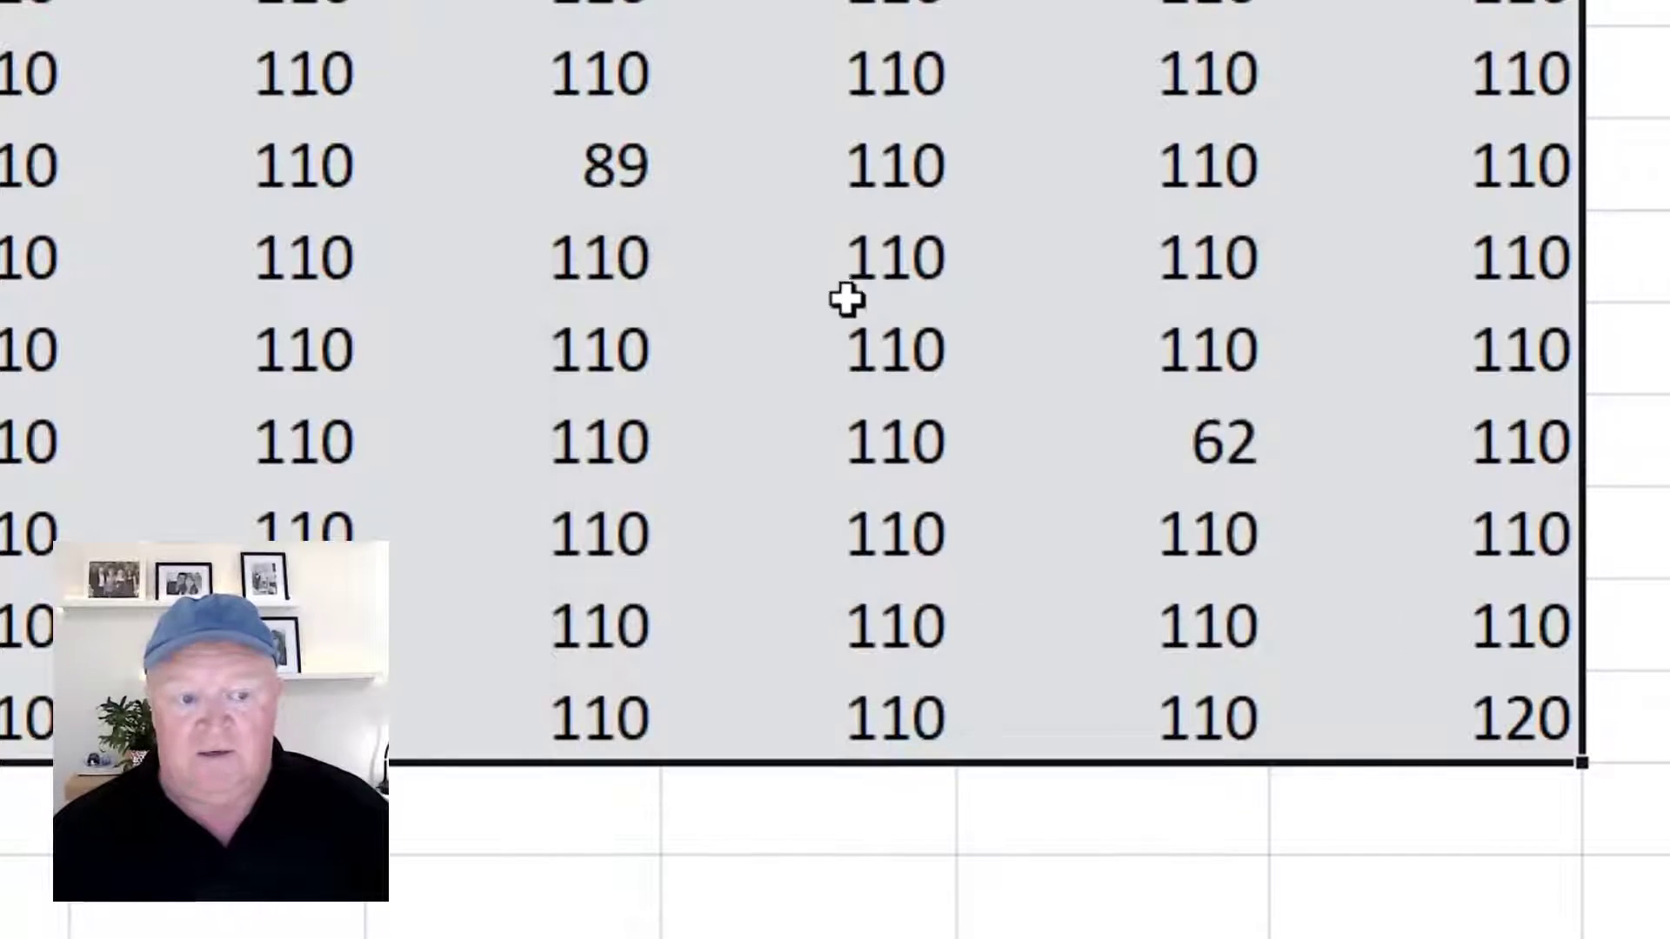
click(1415, 492)
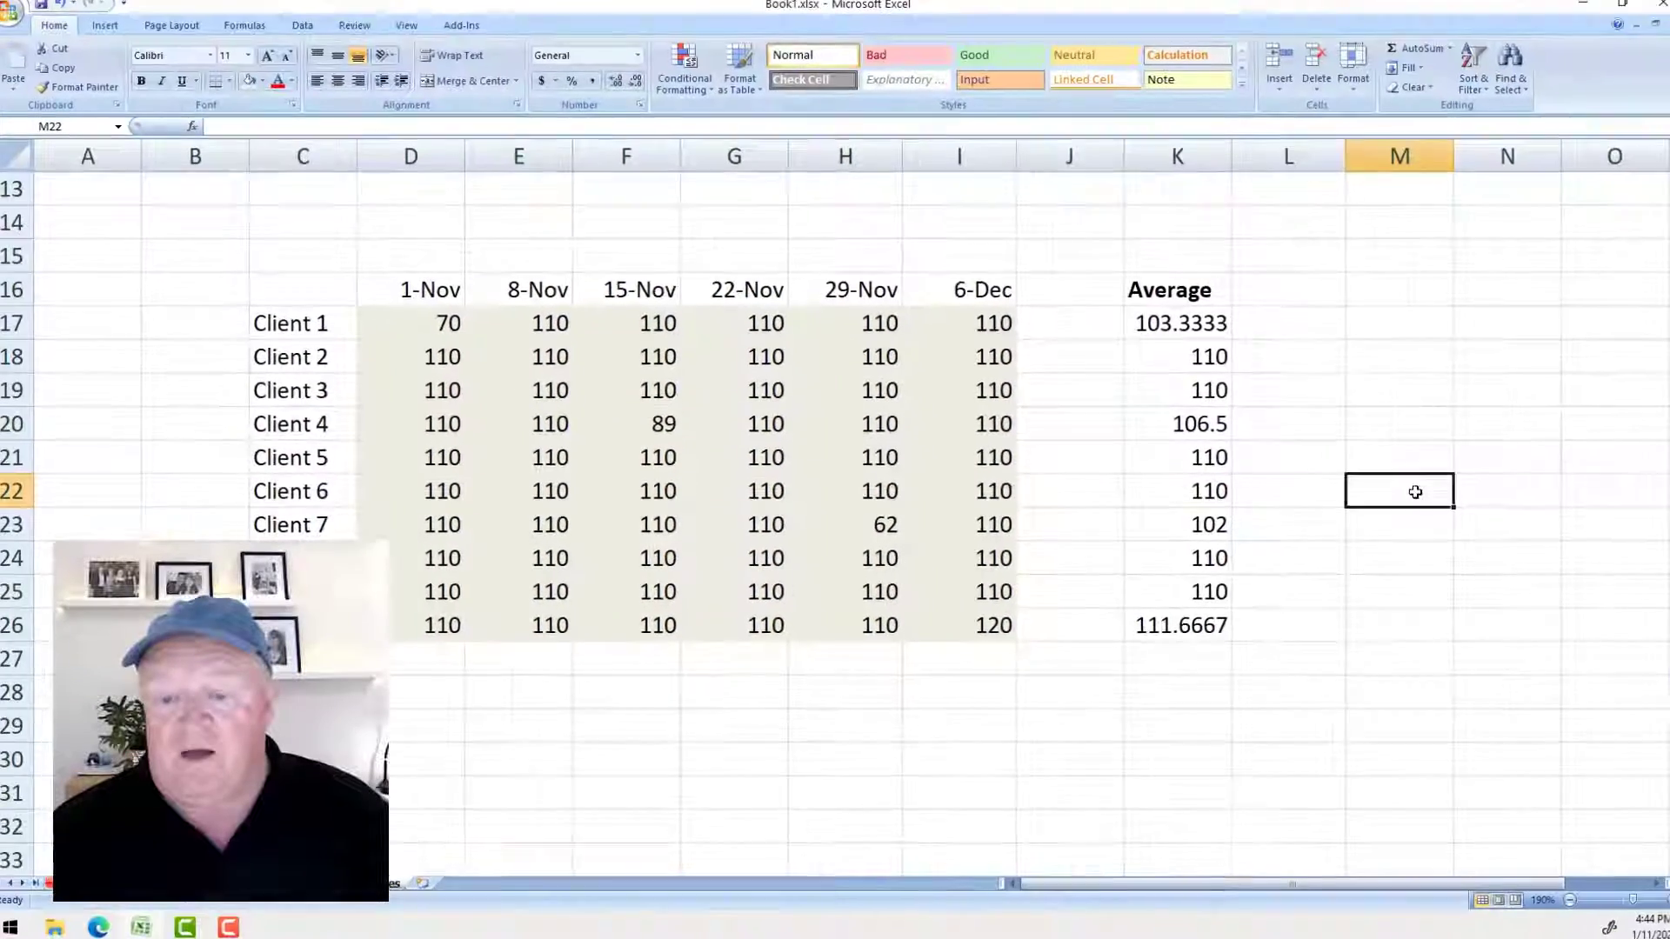
- Switch to Sheet5 and jump from there to the named range MikesDataEntry on the Heart Rates sheet
scroll(1415, 493, up, 4)
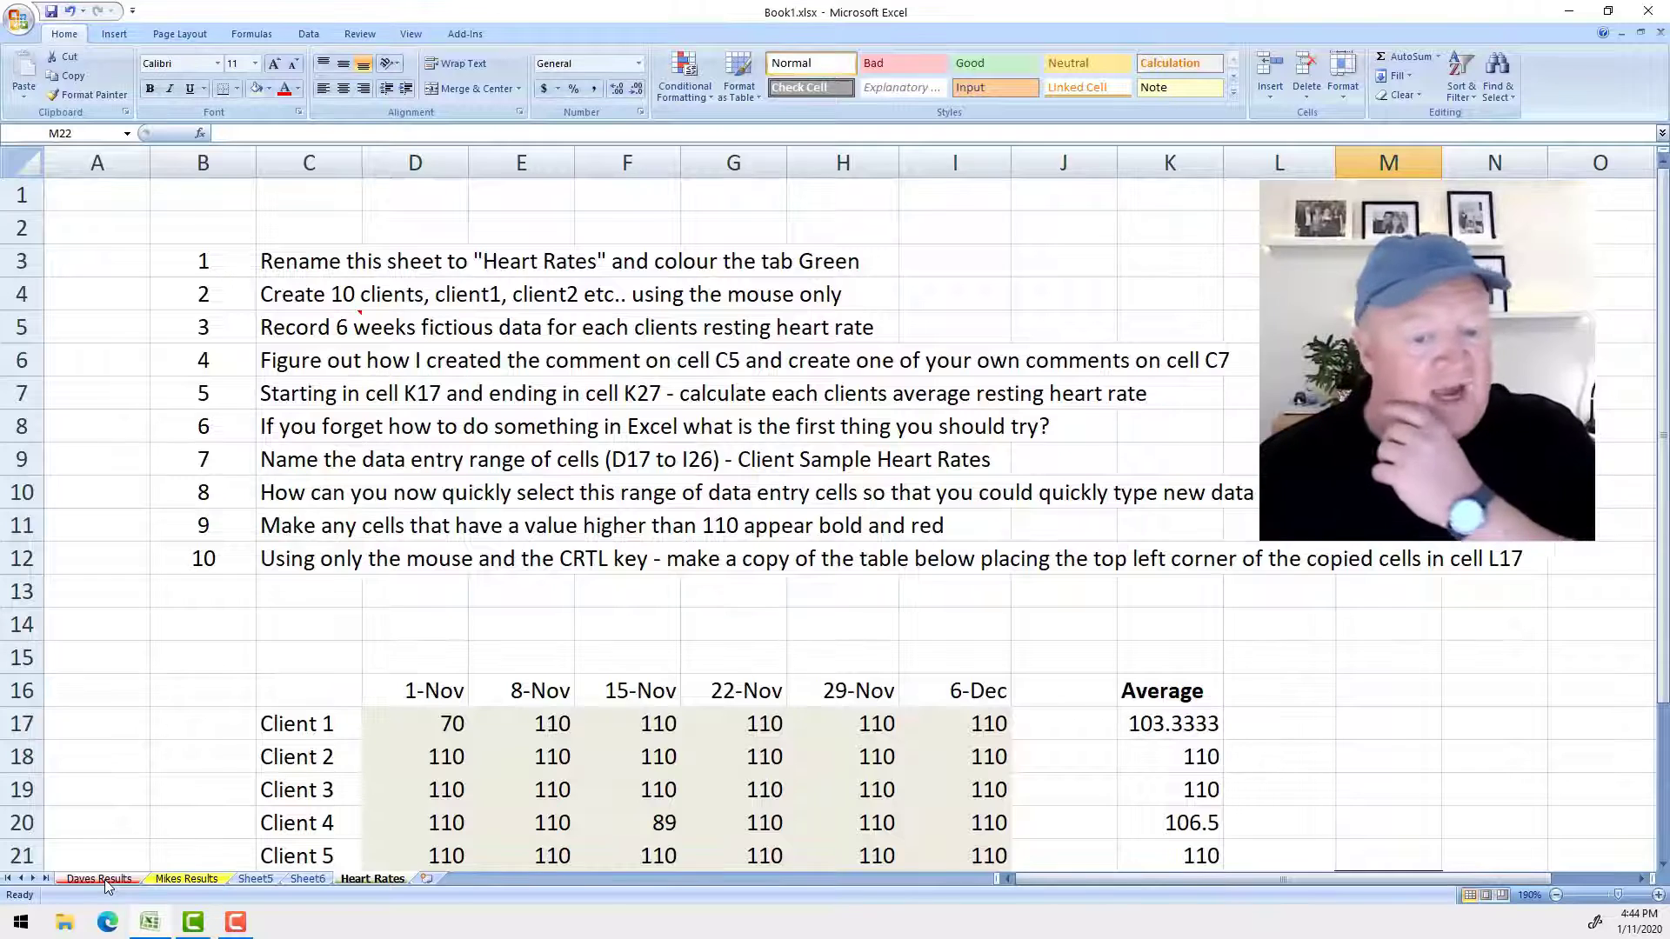
click(103, 880)
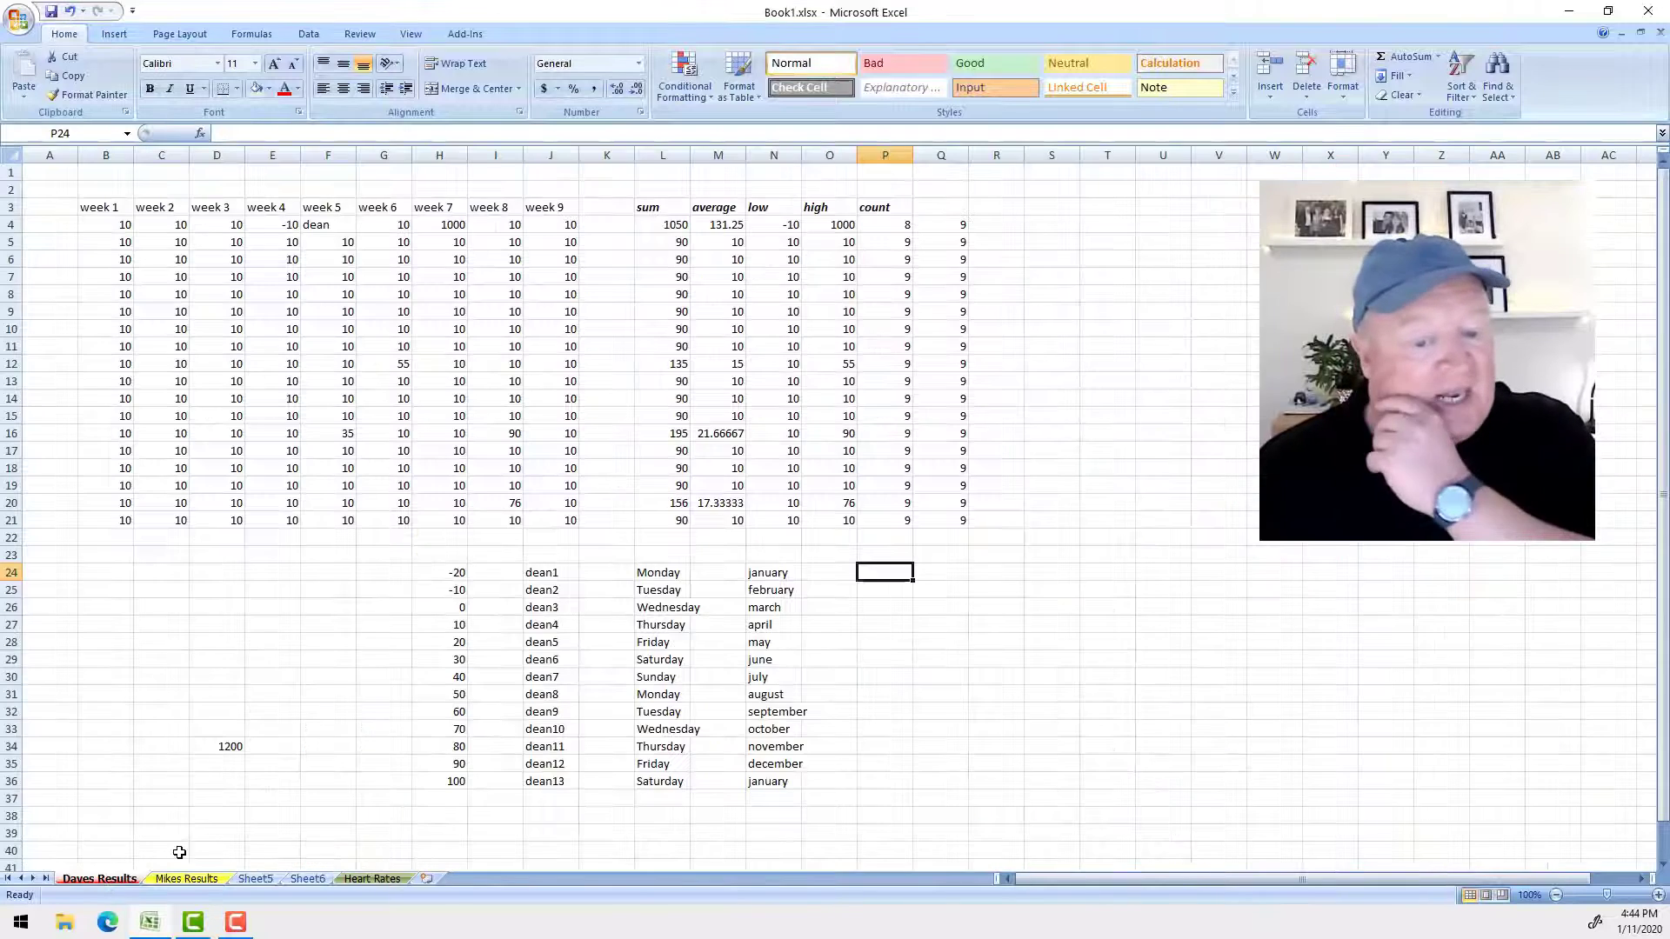
click(264, 880)
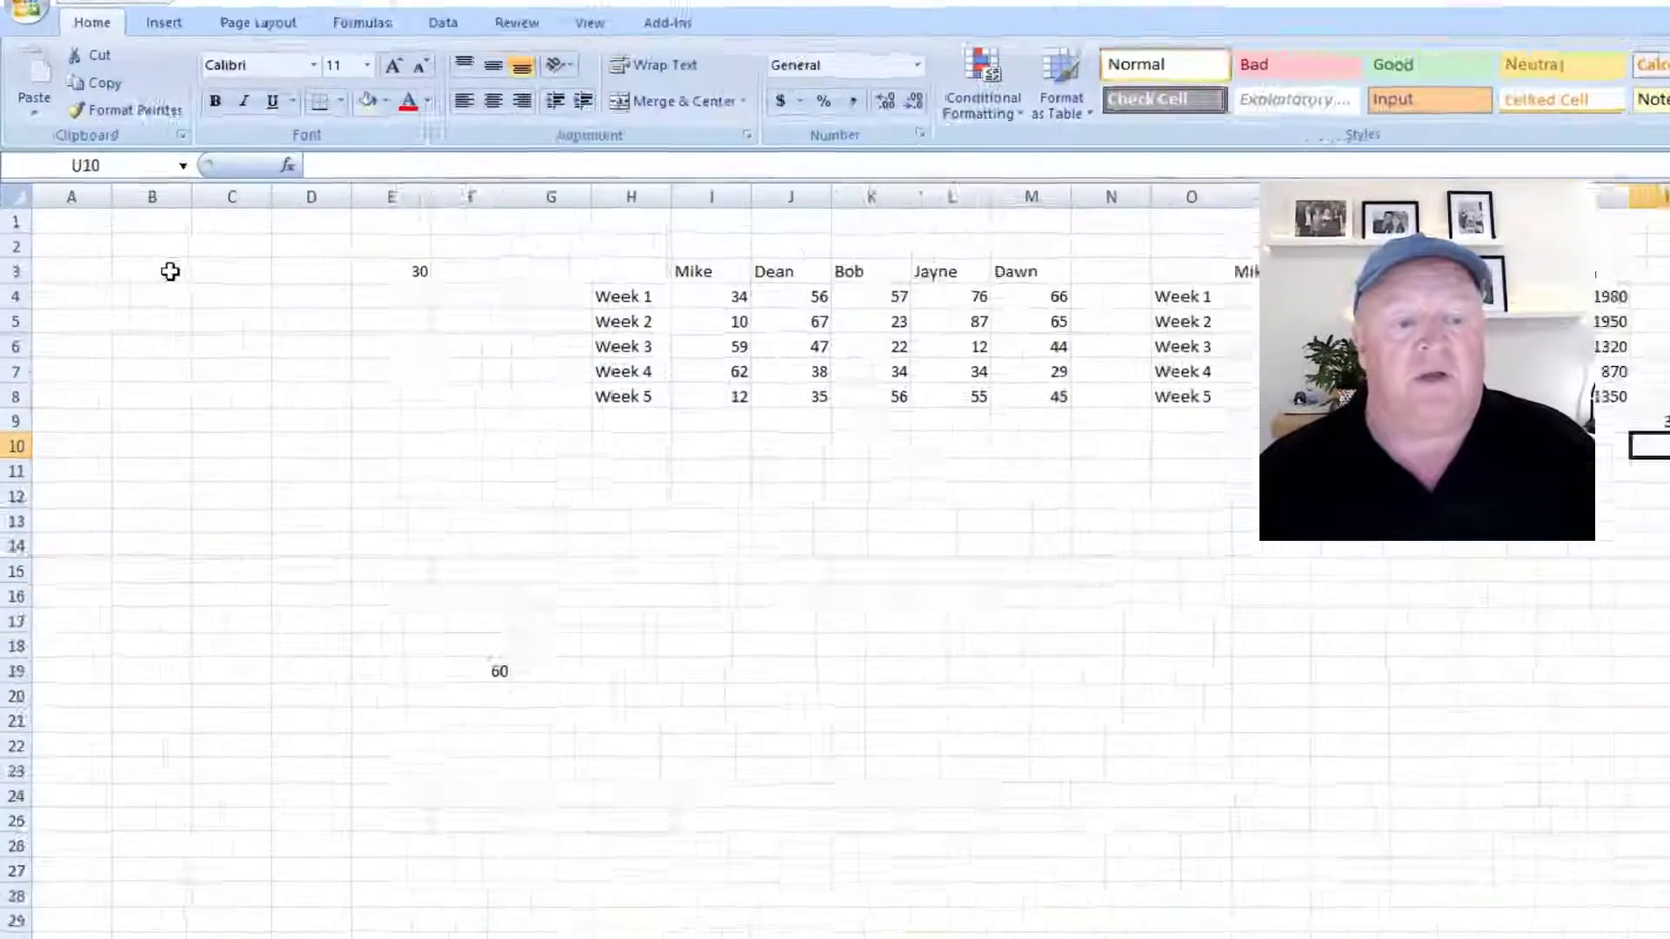
click(183, 166)
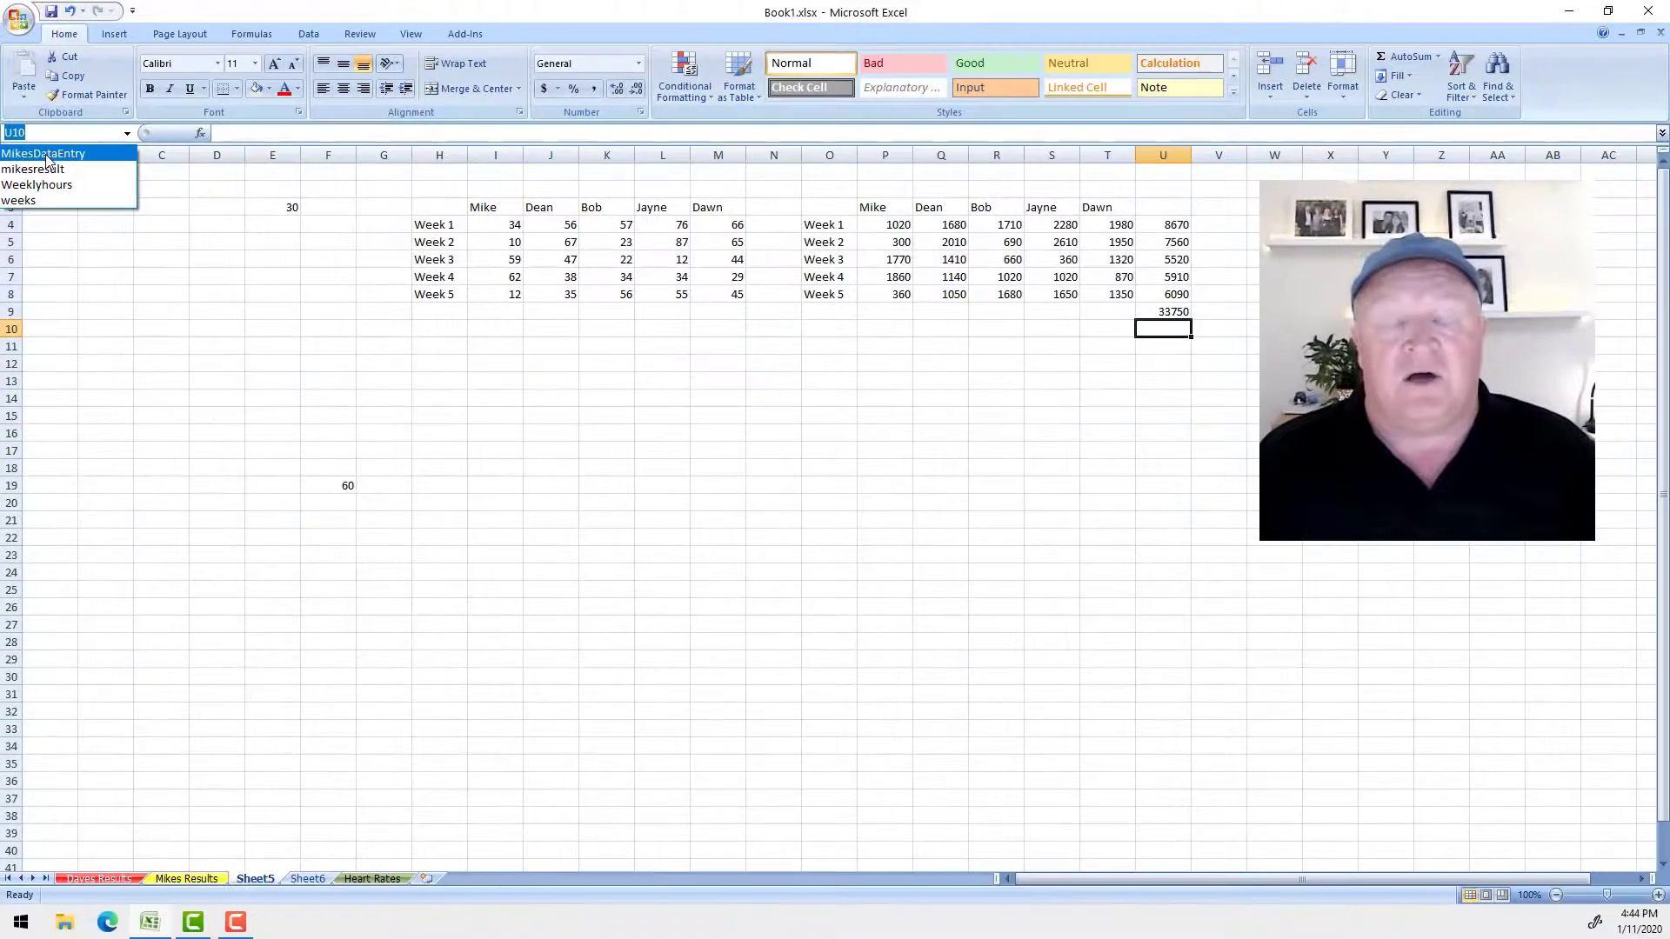
click(46, 154)
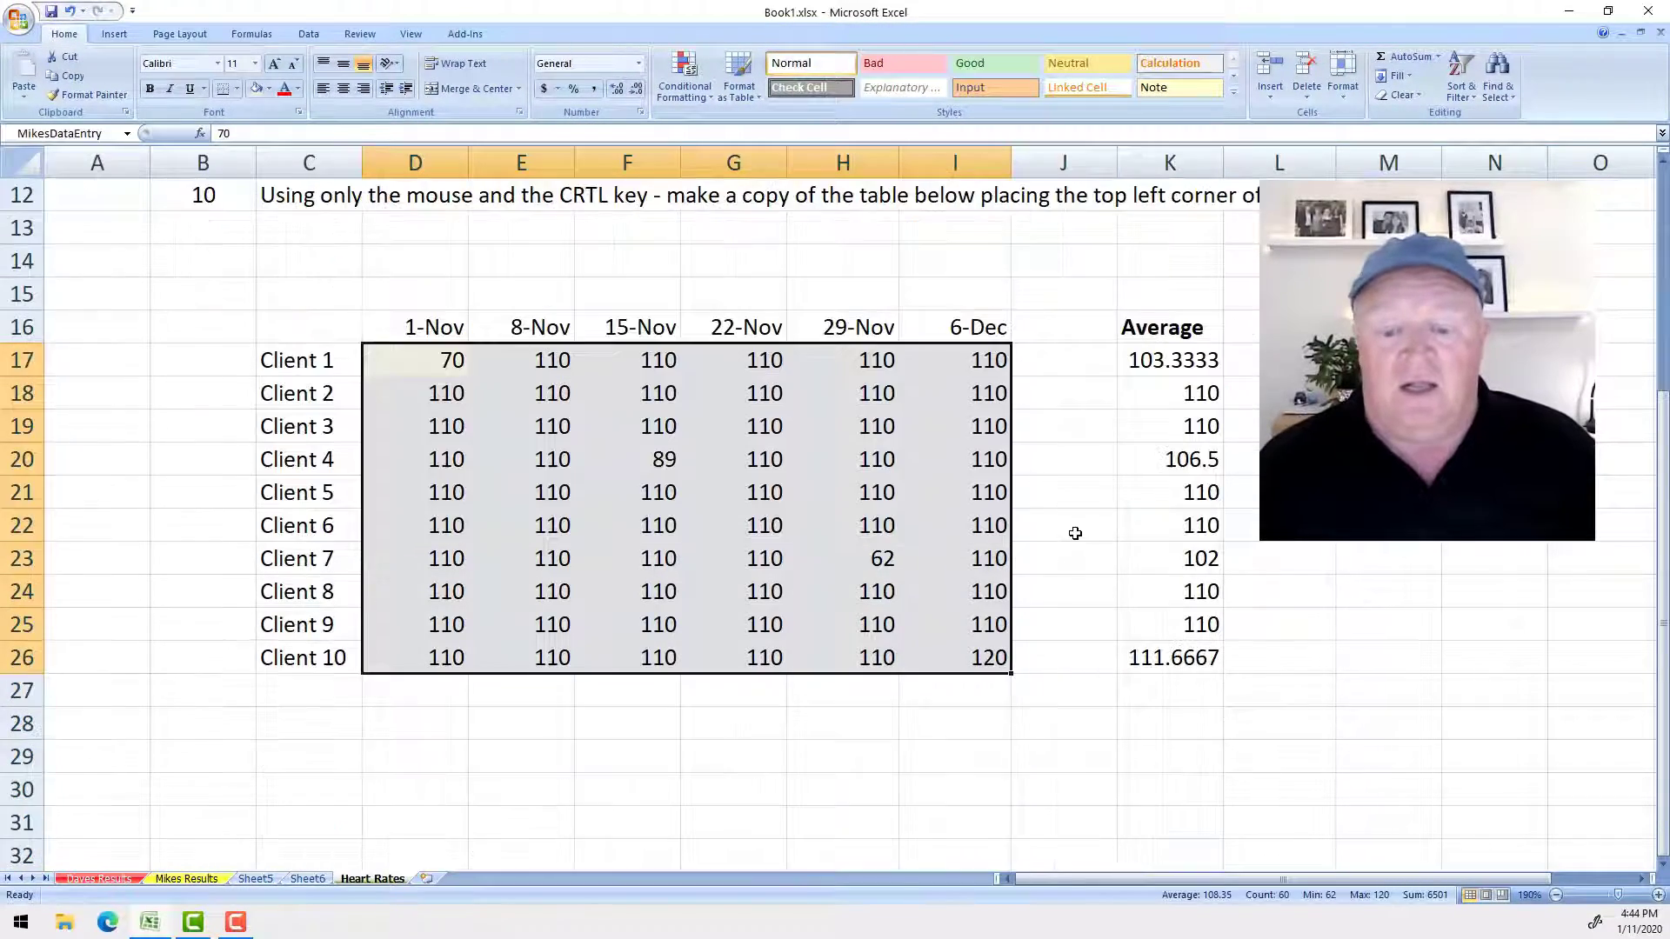
- Deselect the data entry range and select it again through its name MikesDataEntry
click(1169, 262)
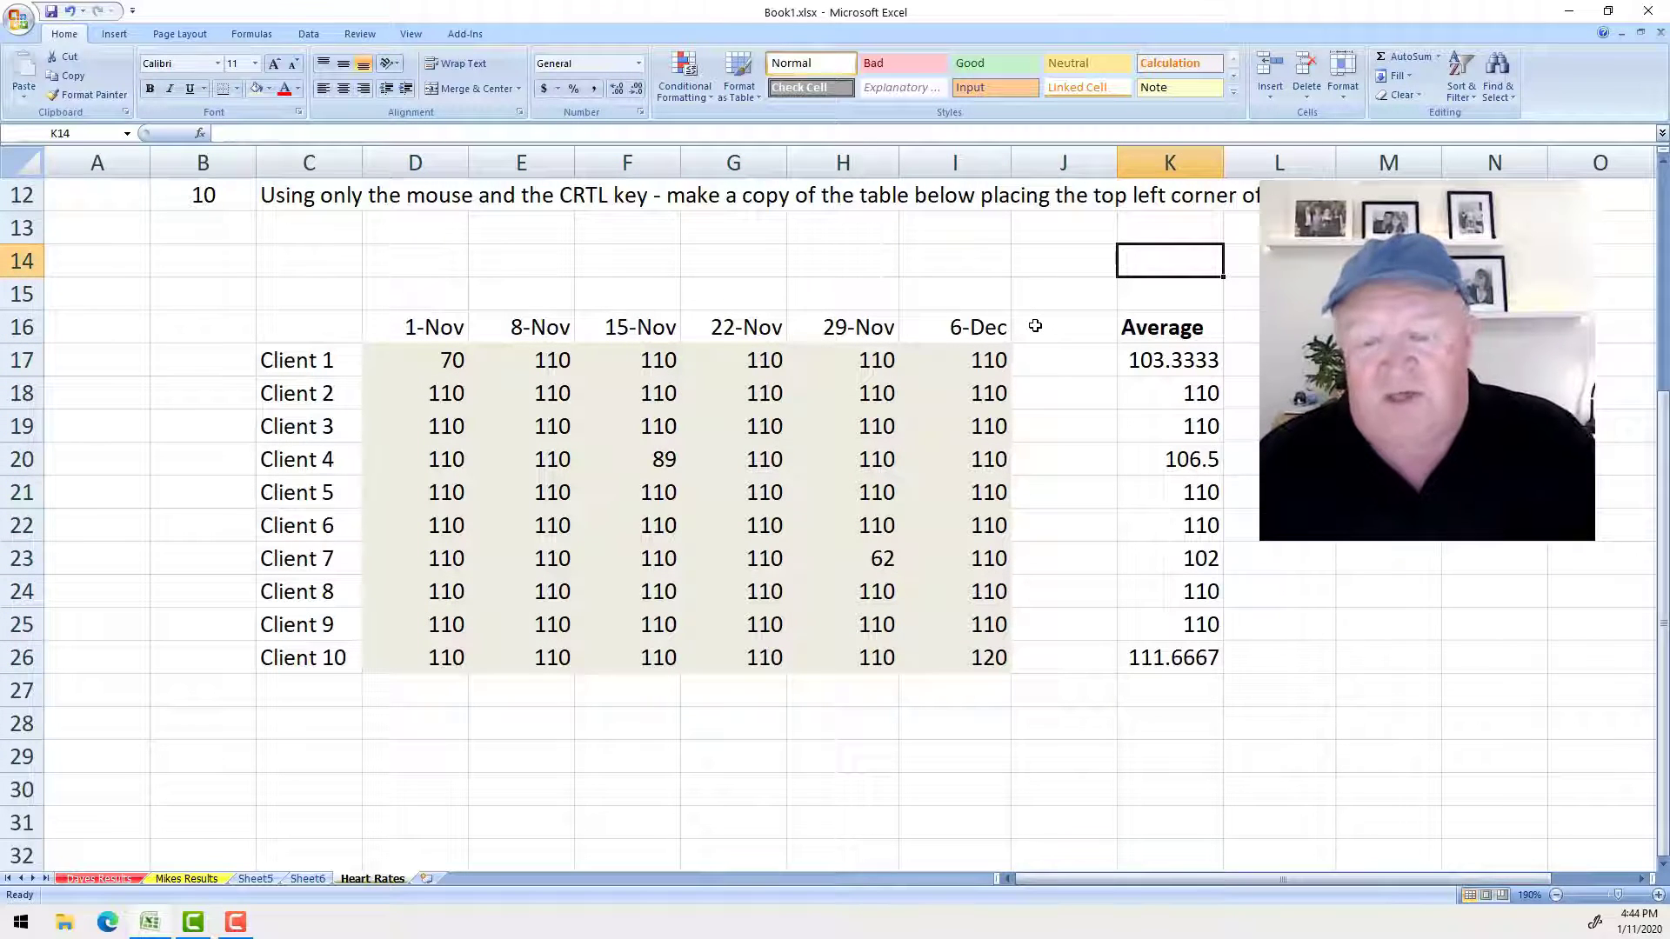
click(127, 134)
click(57, 155)
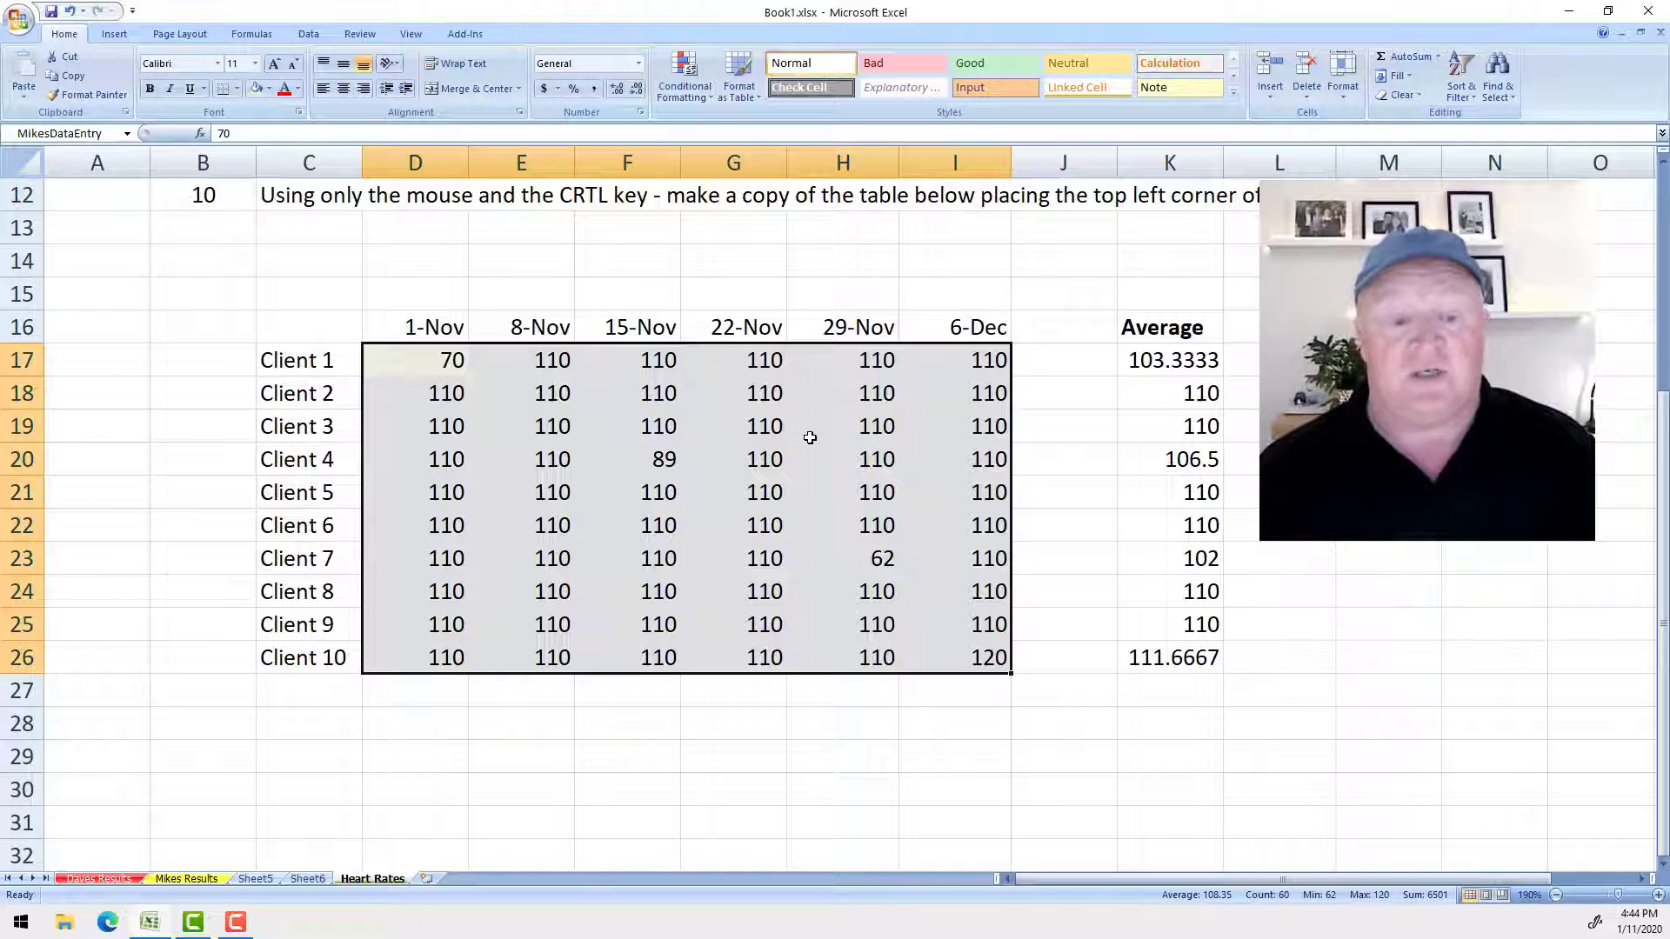
scroll(810, 438, up, 4)
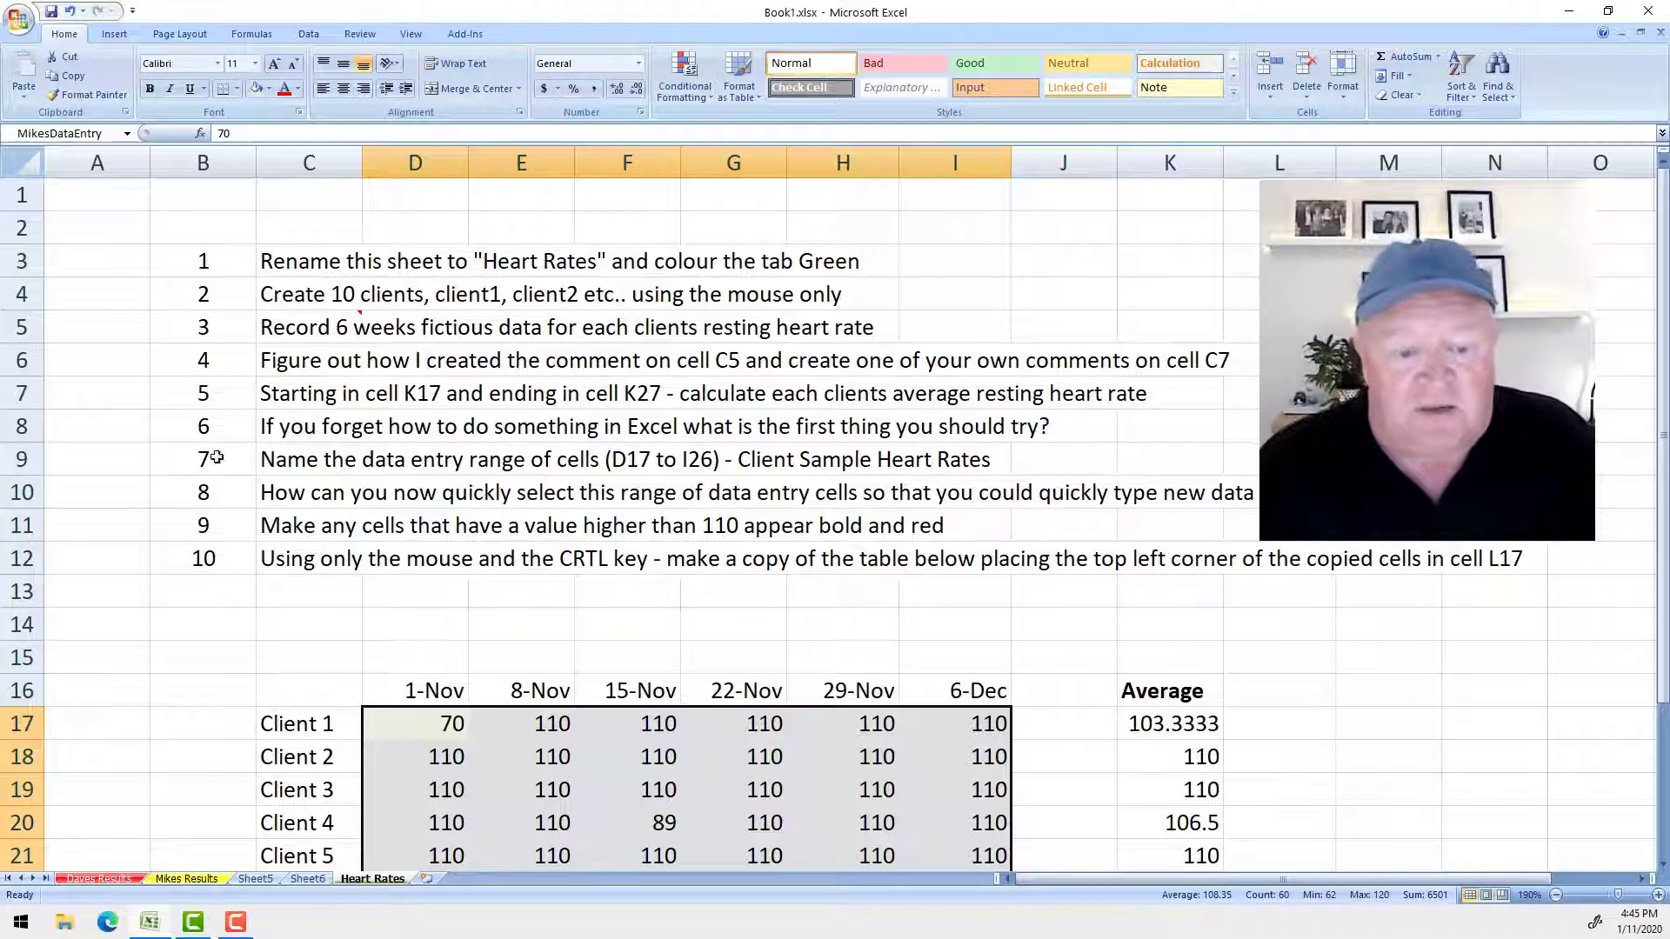
- Enter 120 as Client 2's 1-Nov heart rate in D18 and 130 as Client 3's 29-Nov rate in H19
scroll(729, 515, down, 2)
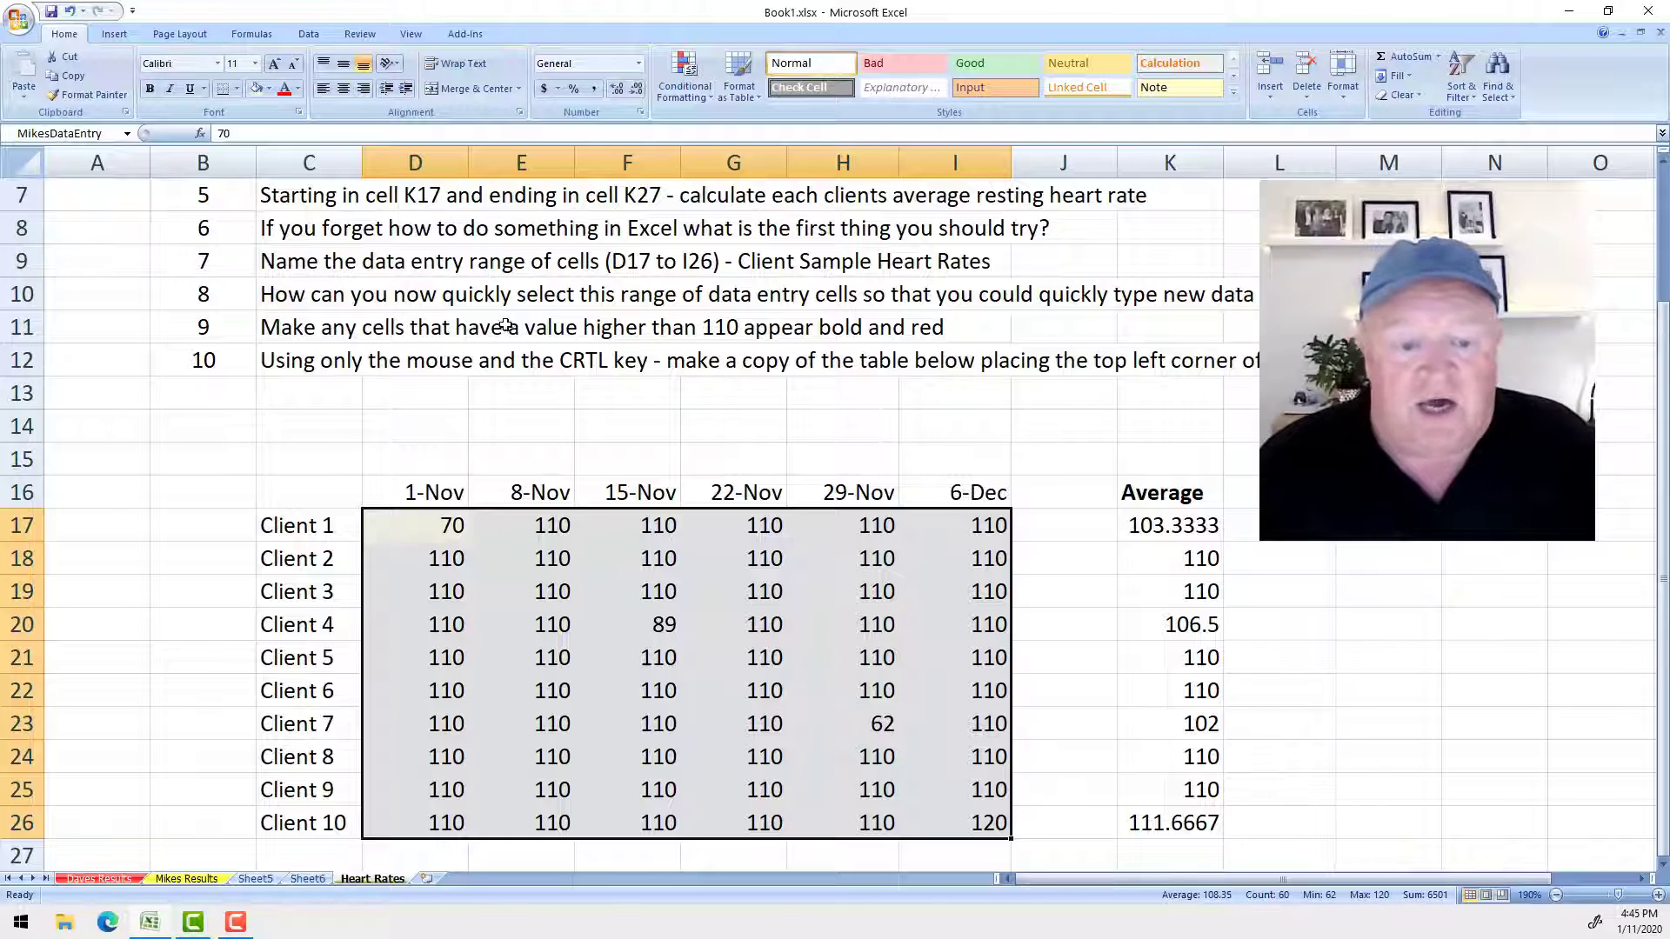
click(300, 335)
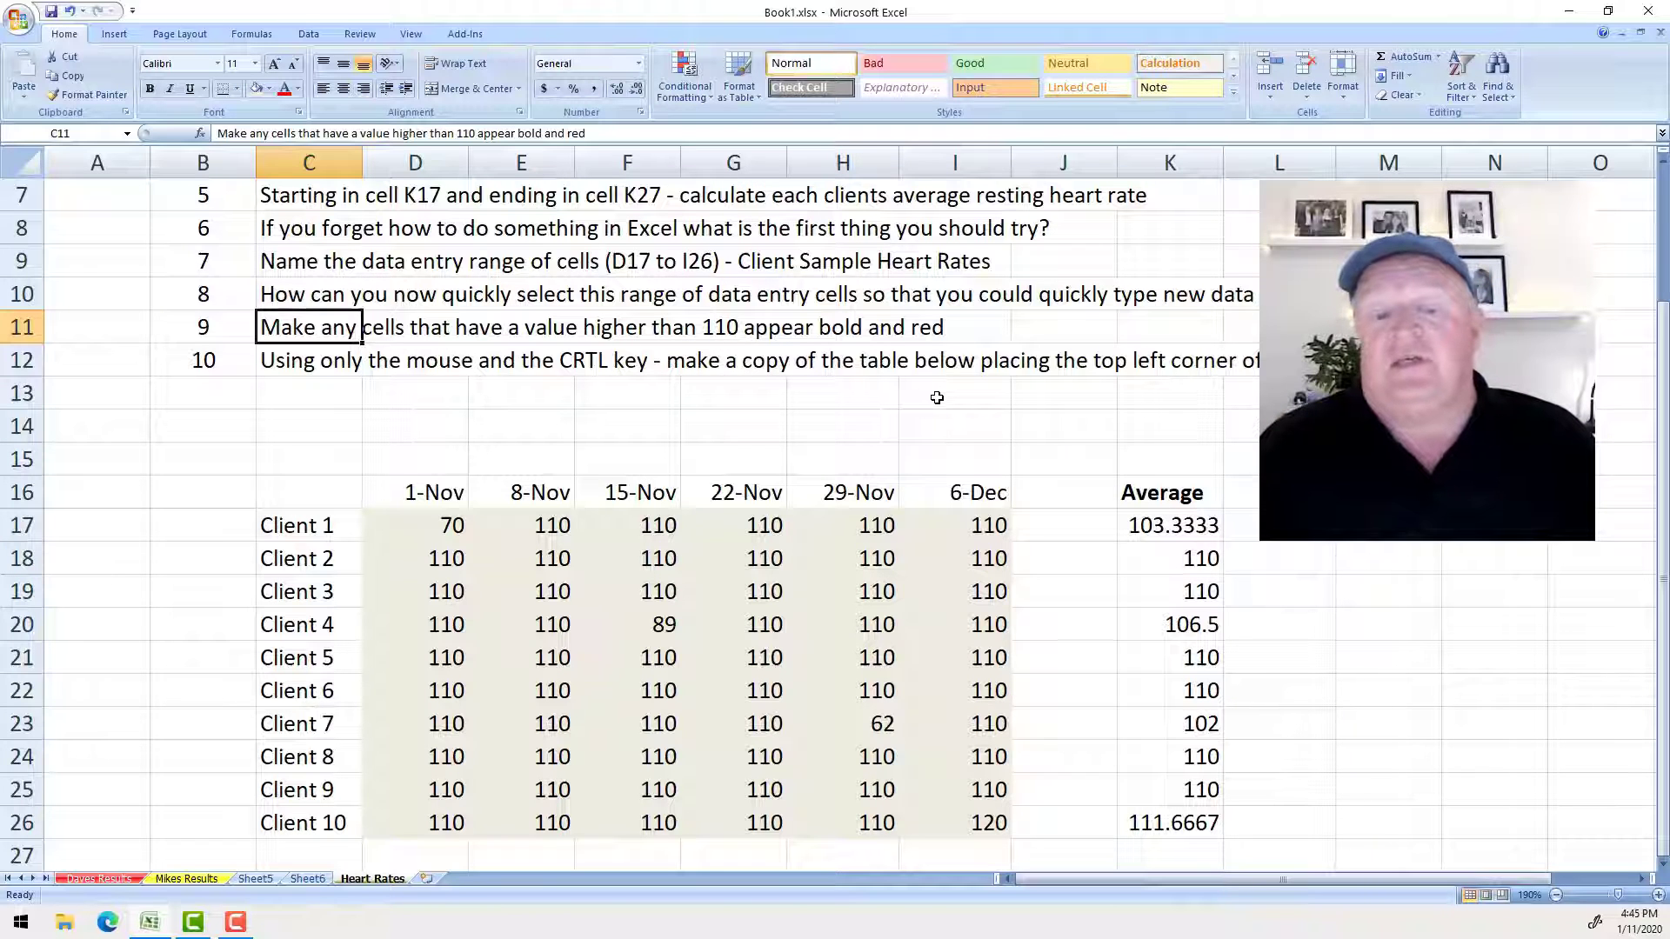
scroll(937, 397, down, 2)
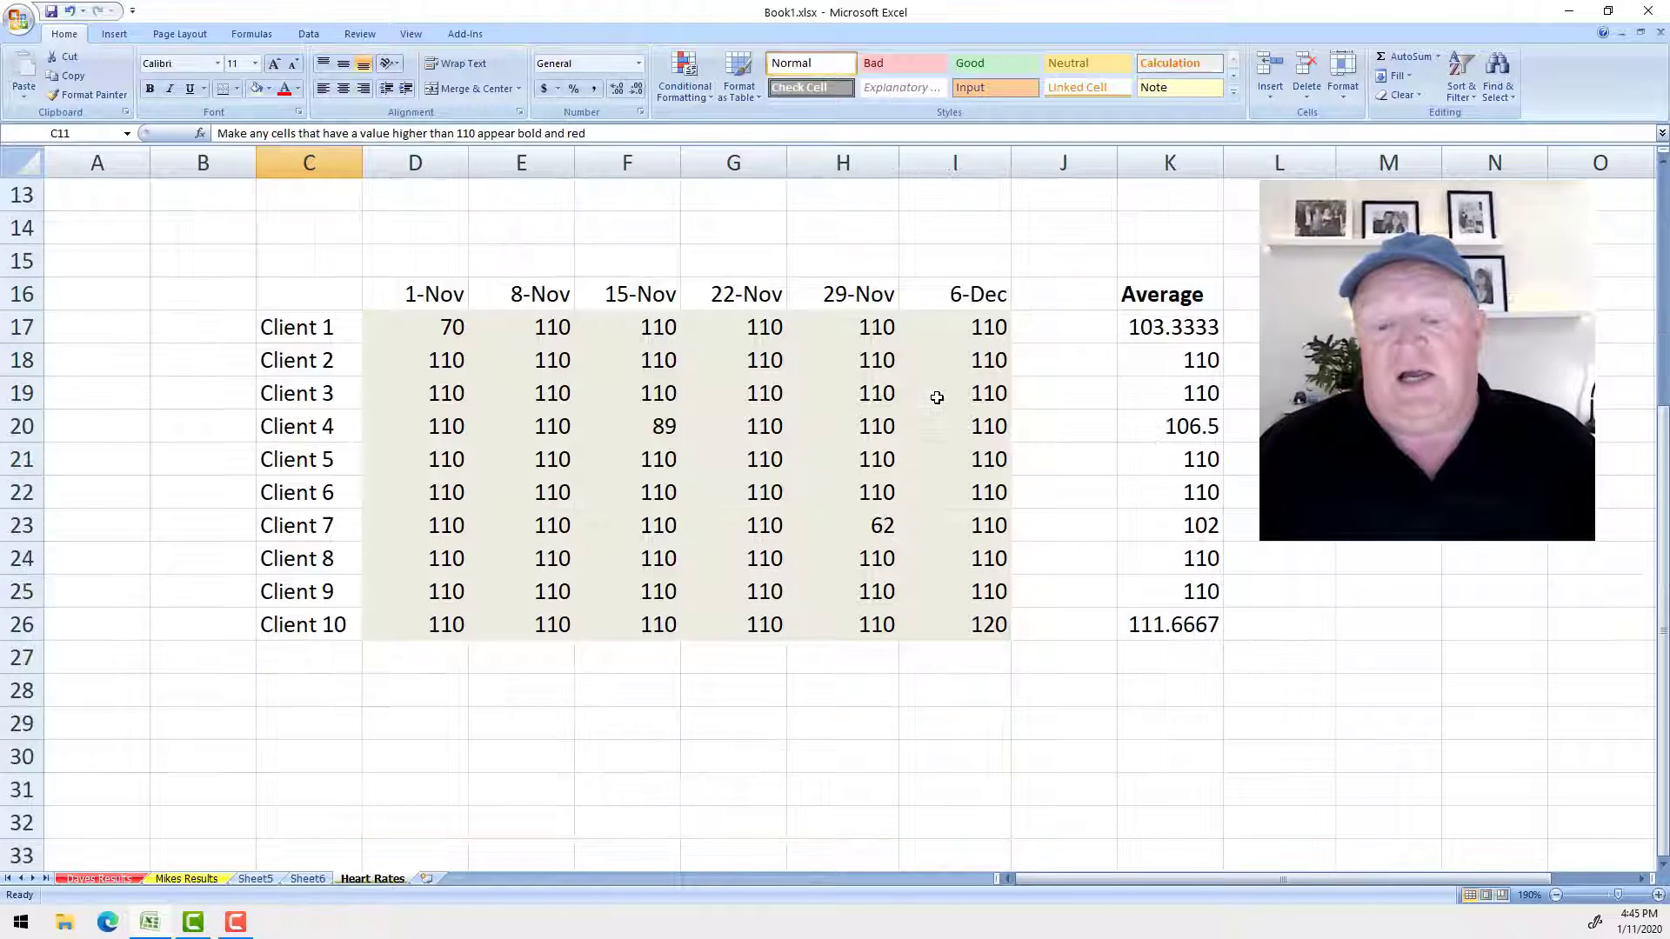
scroll(837, 592, up, 2)
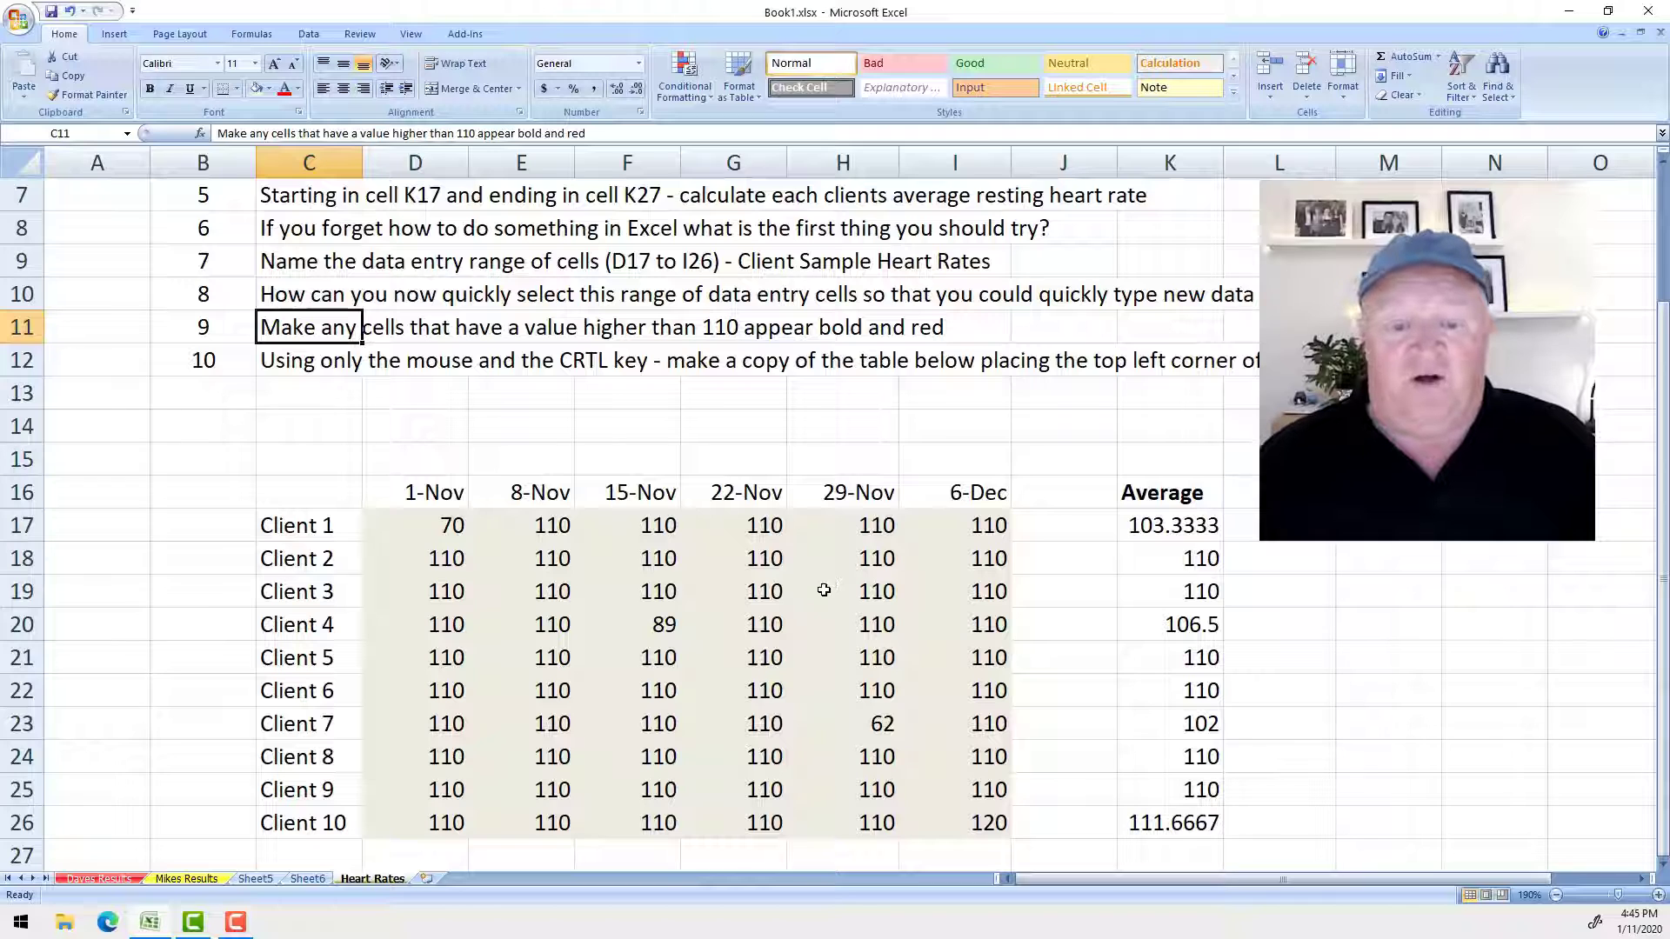
click(456, 565)
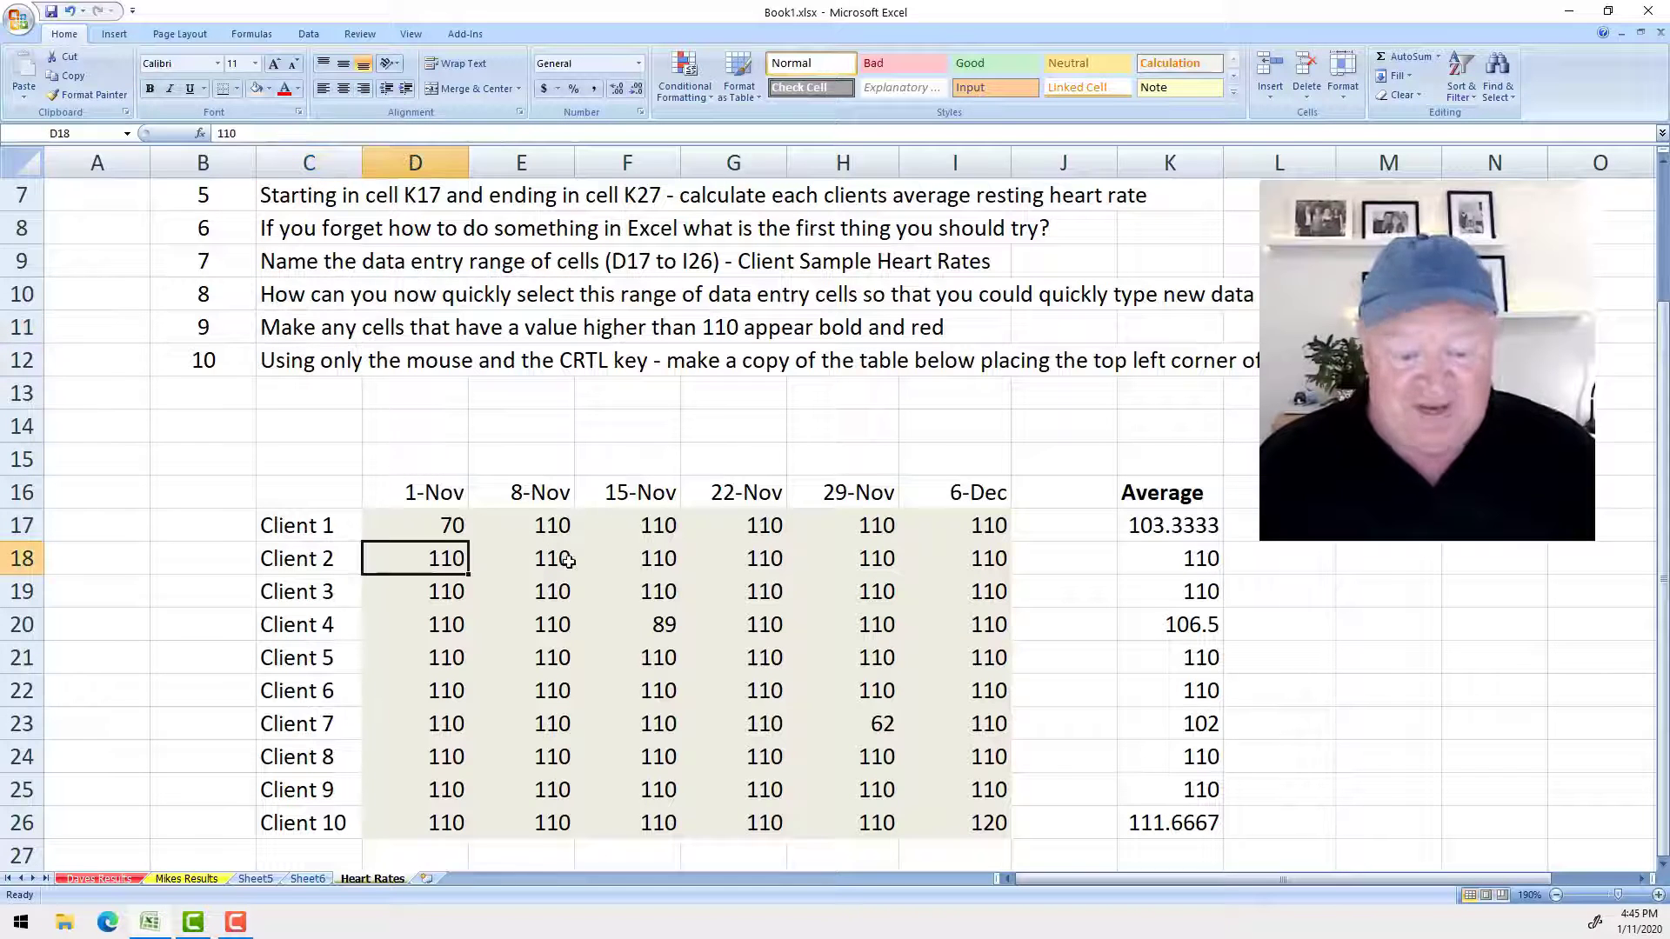
text(120)
key(Return)
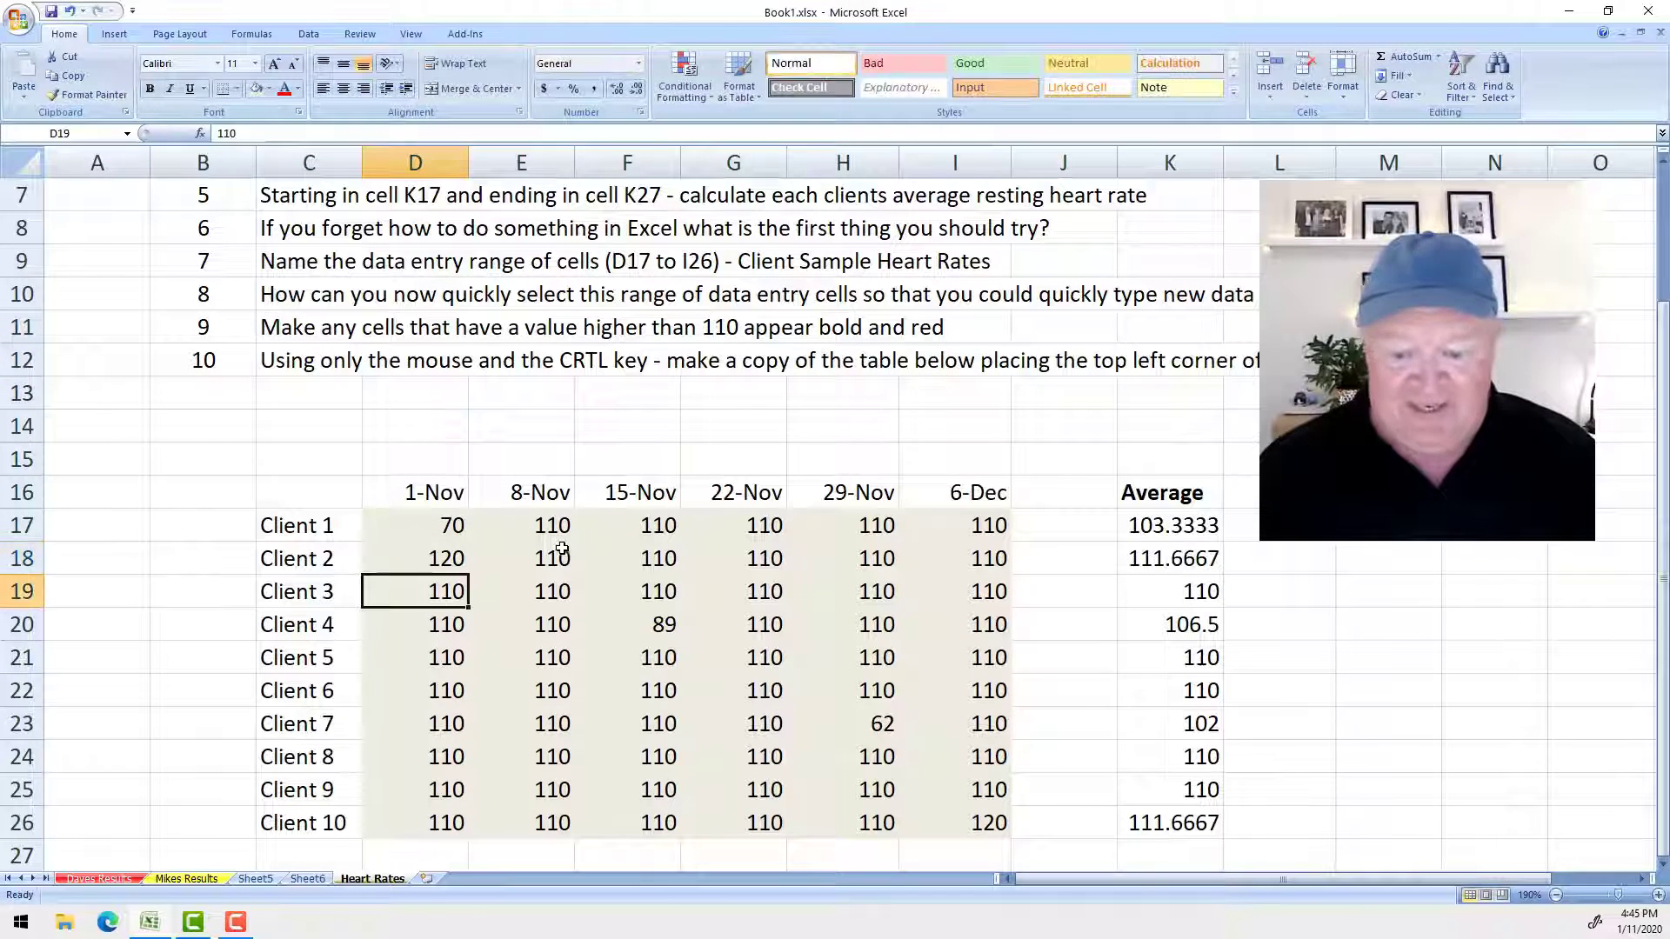
click(877, 596)
text(130)
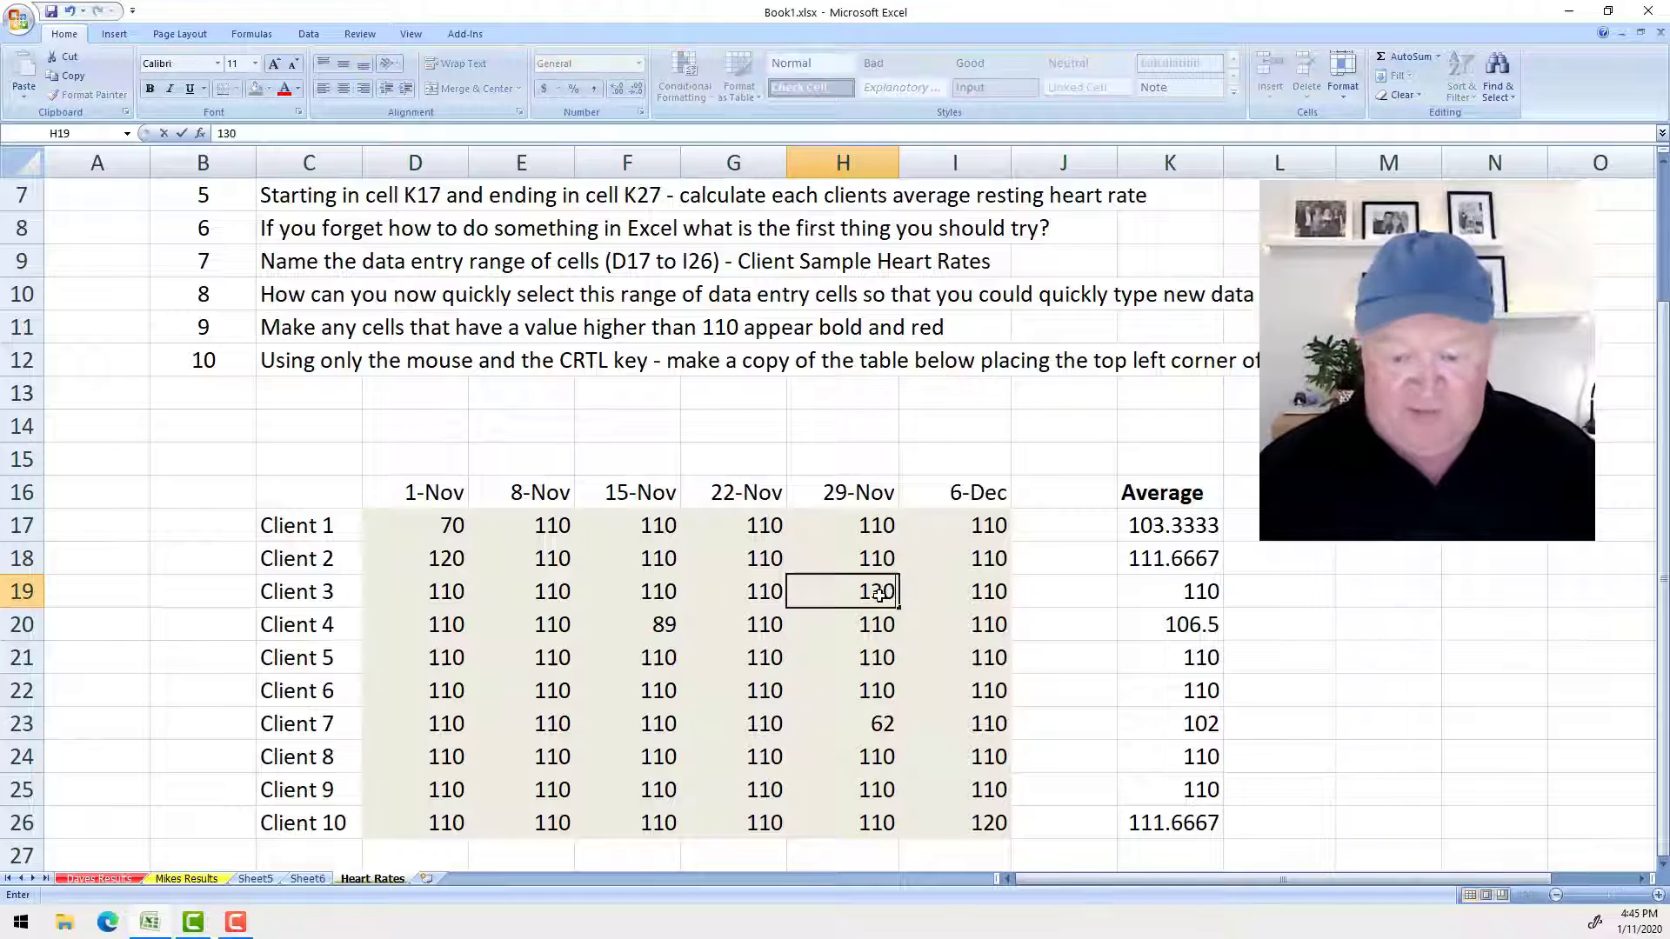
key(Return)
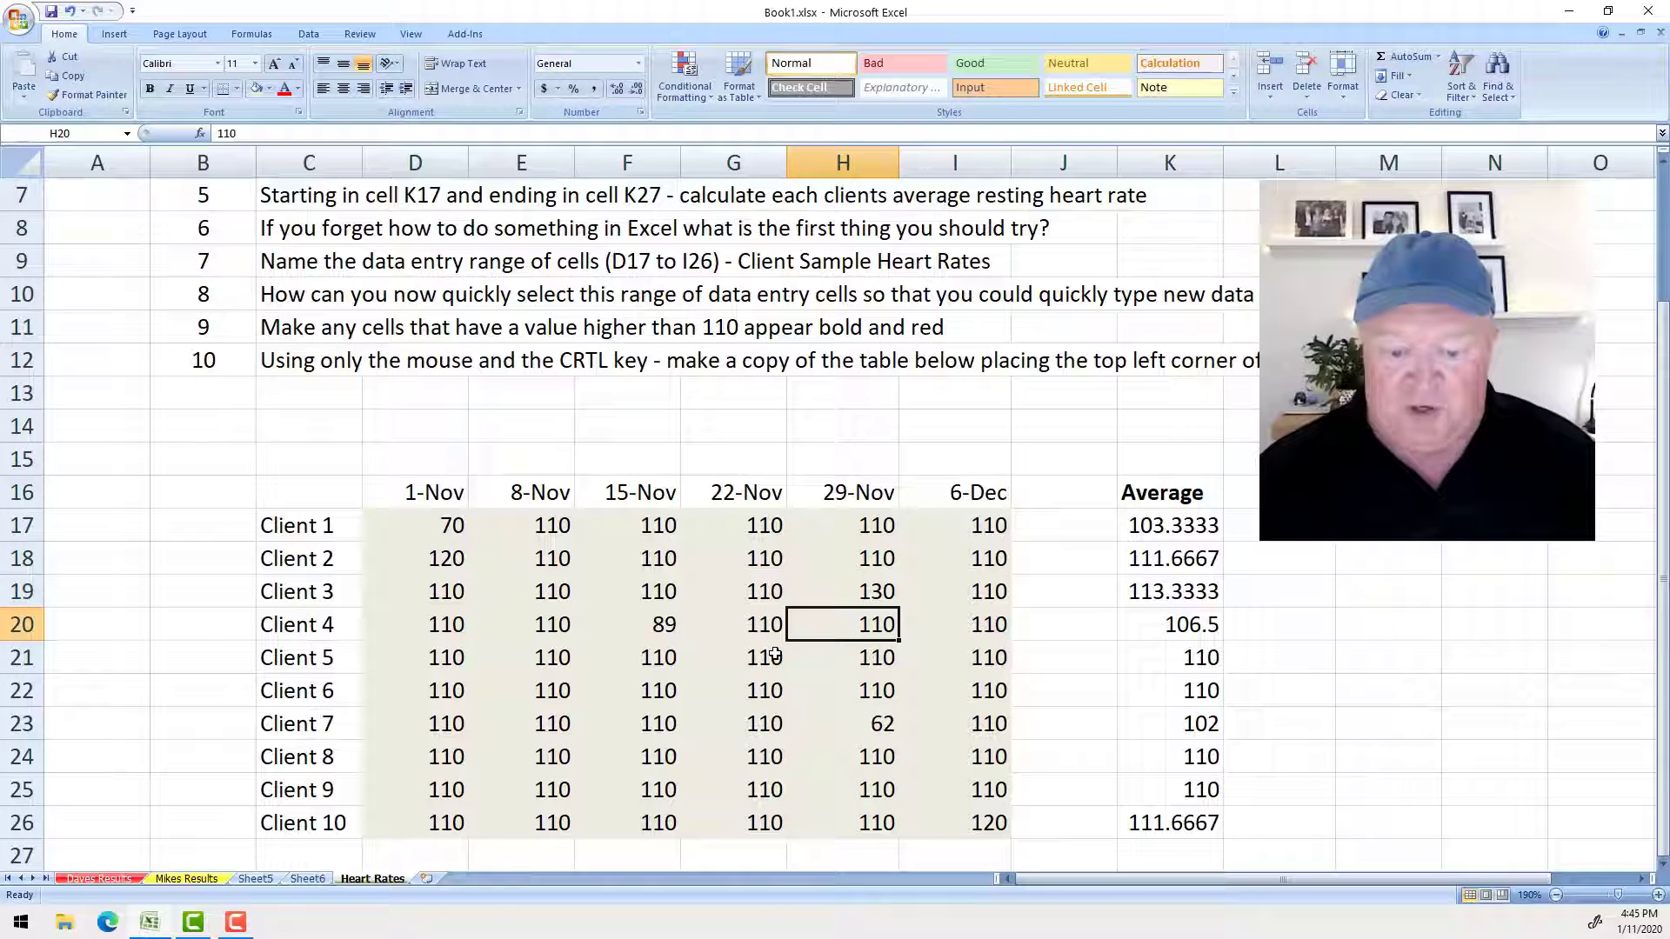
- Enter 140 as Client 7's 15-Nov heart rate in F23 and 200 as Client 9's 22-Nov rate in G25
click(648, 729)
text(140)
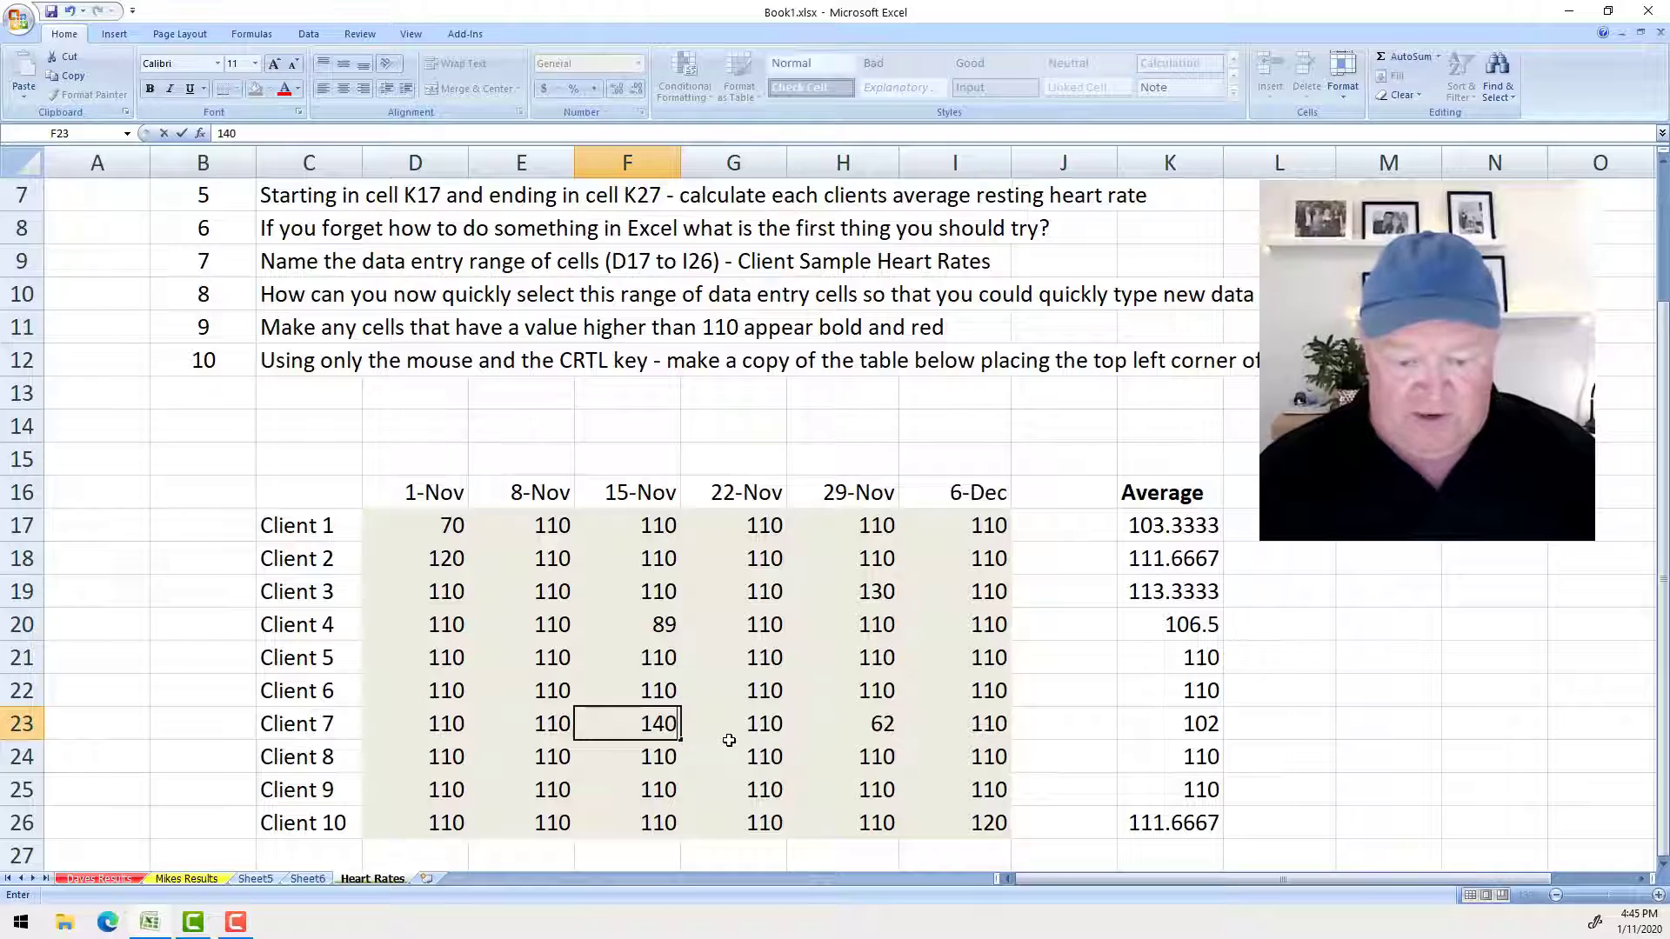
key(Return)
click(765, 788)
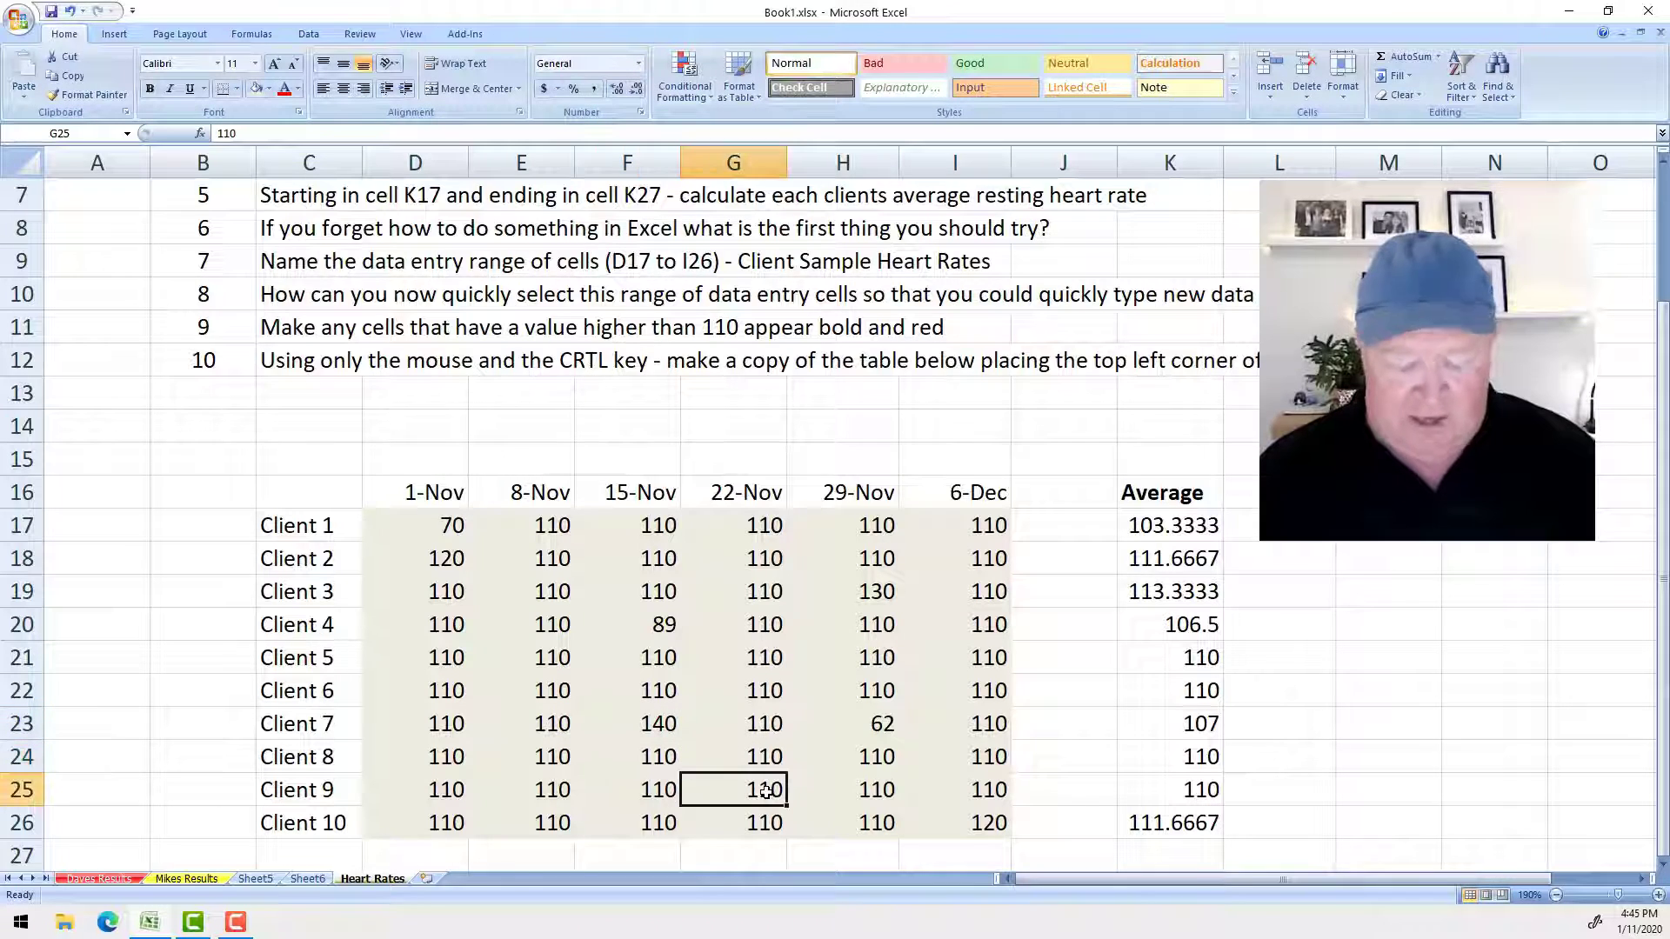
text(200)
key(Return)
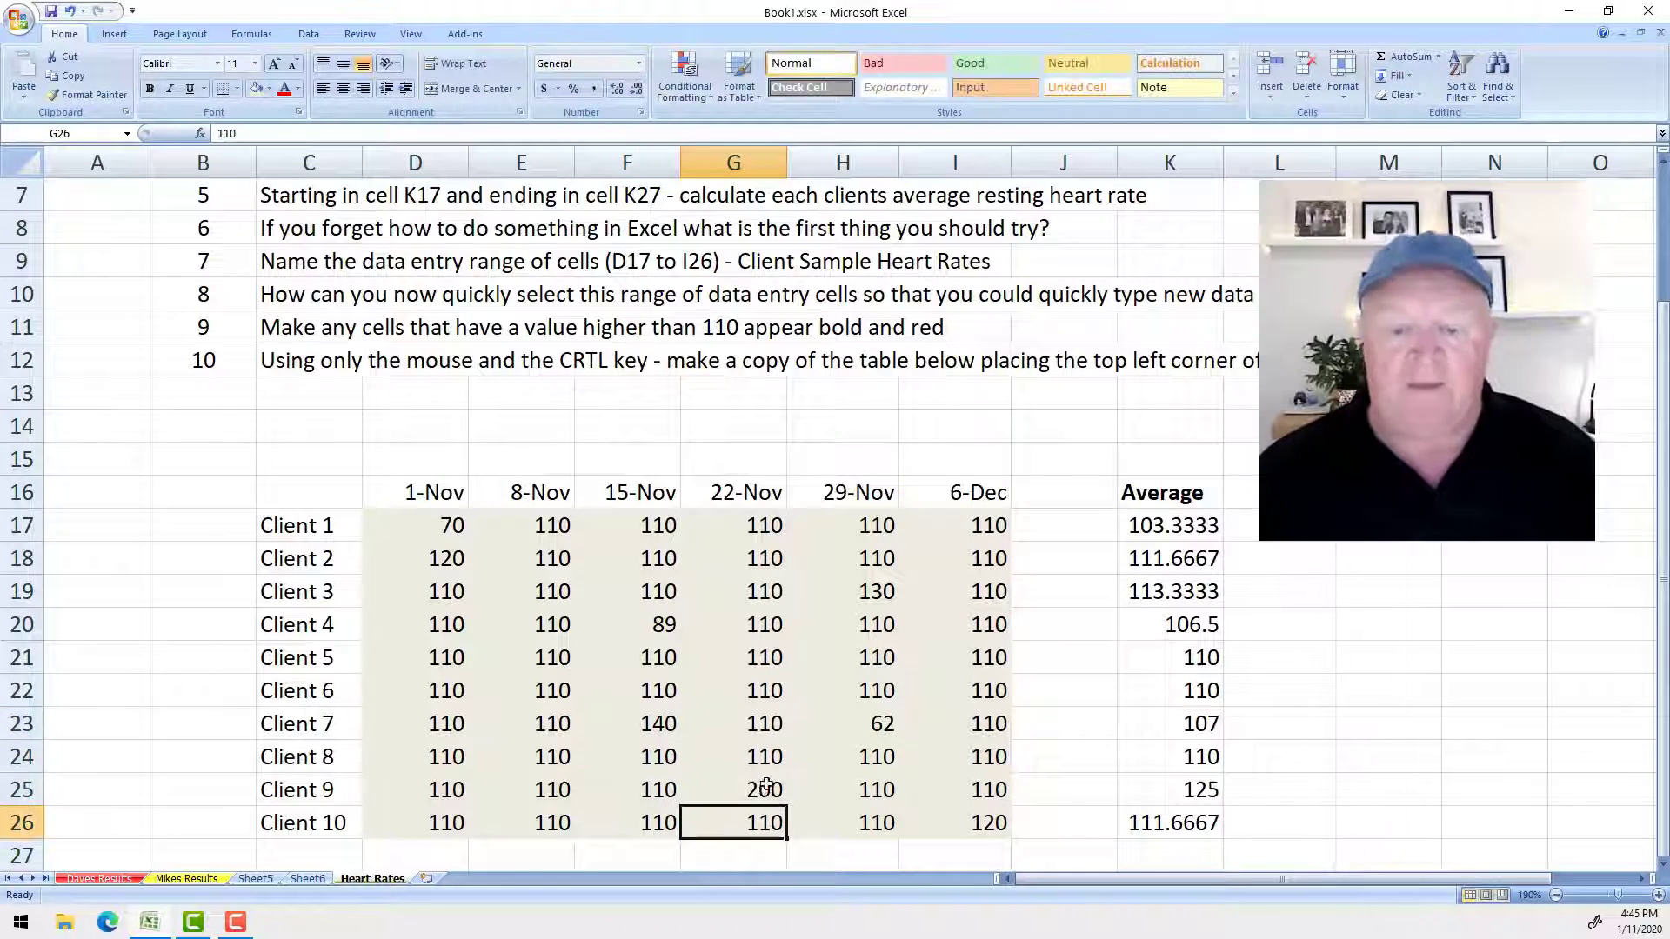
click(1389, 492)
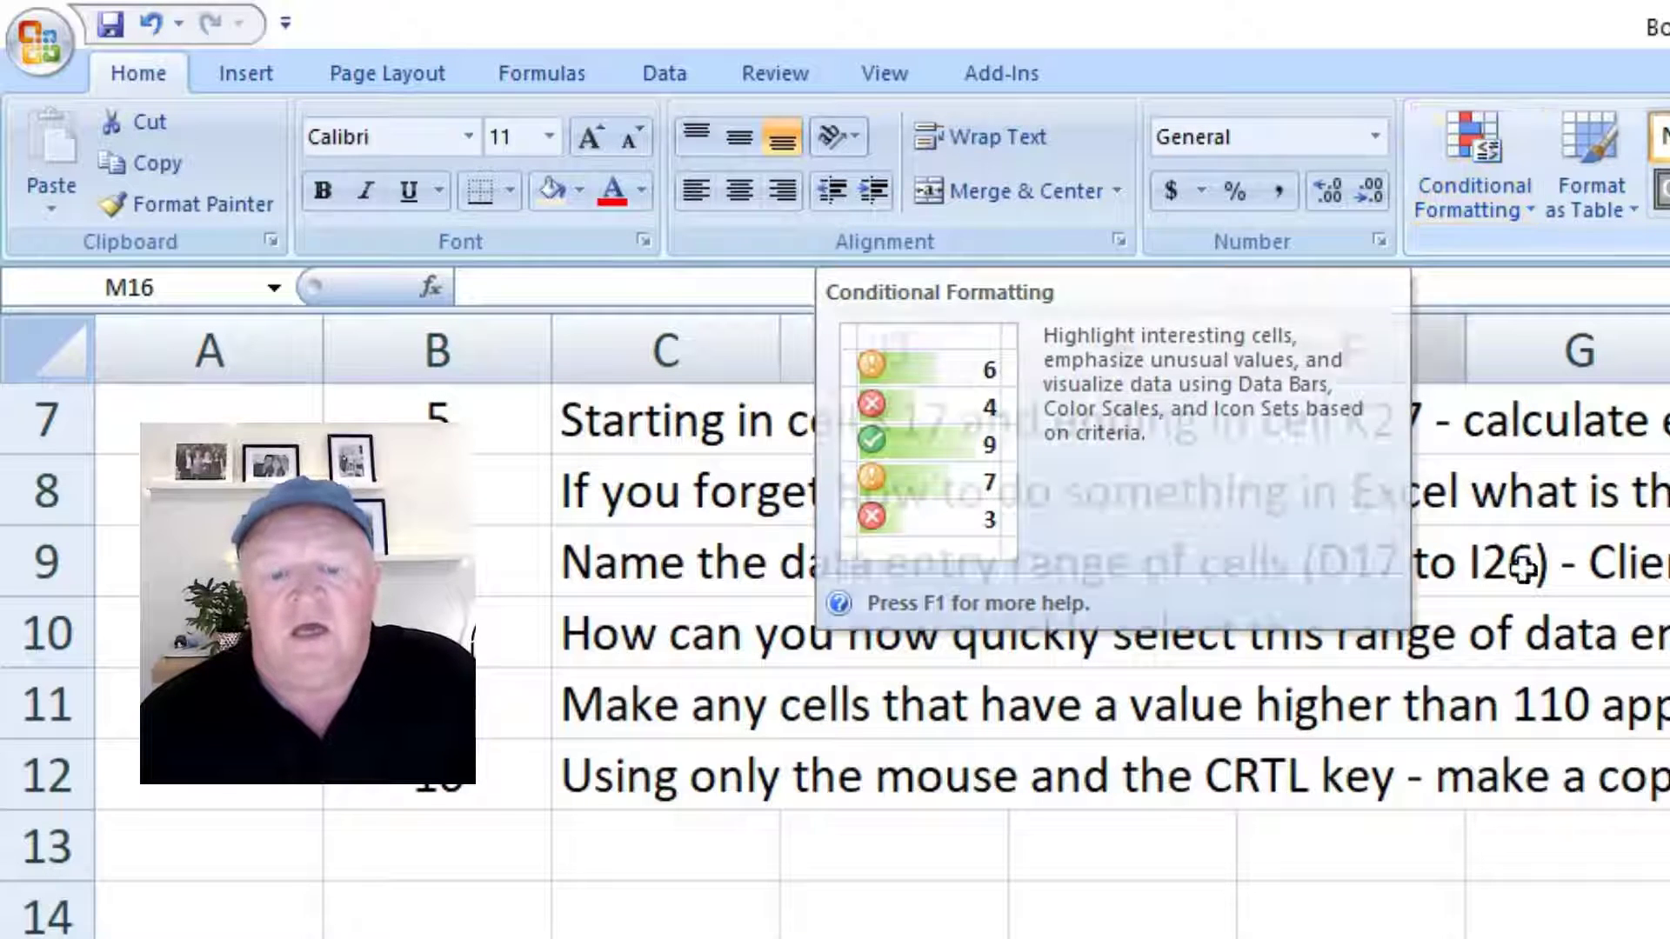
- Select the data entry cells D17:I26 directly in the table, and deselect them
click(1665, 846)
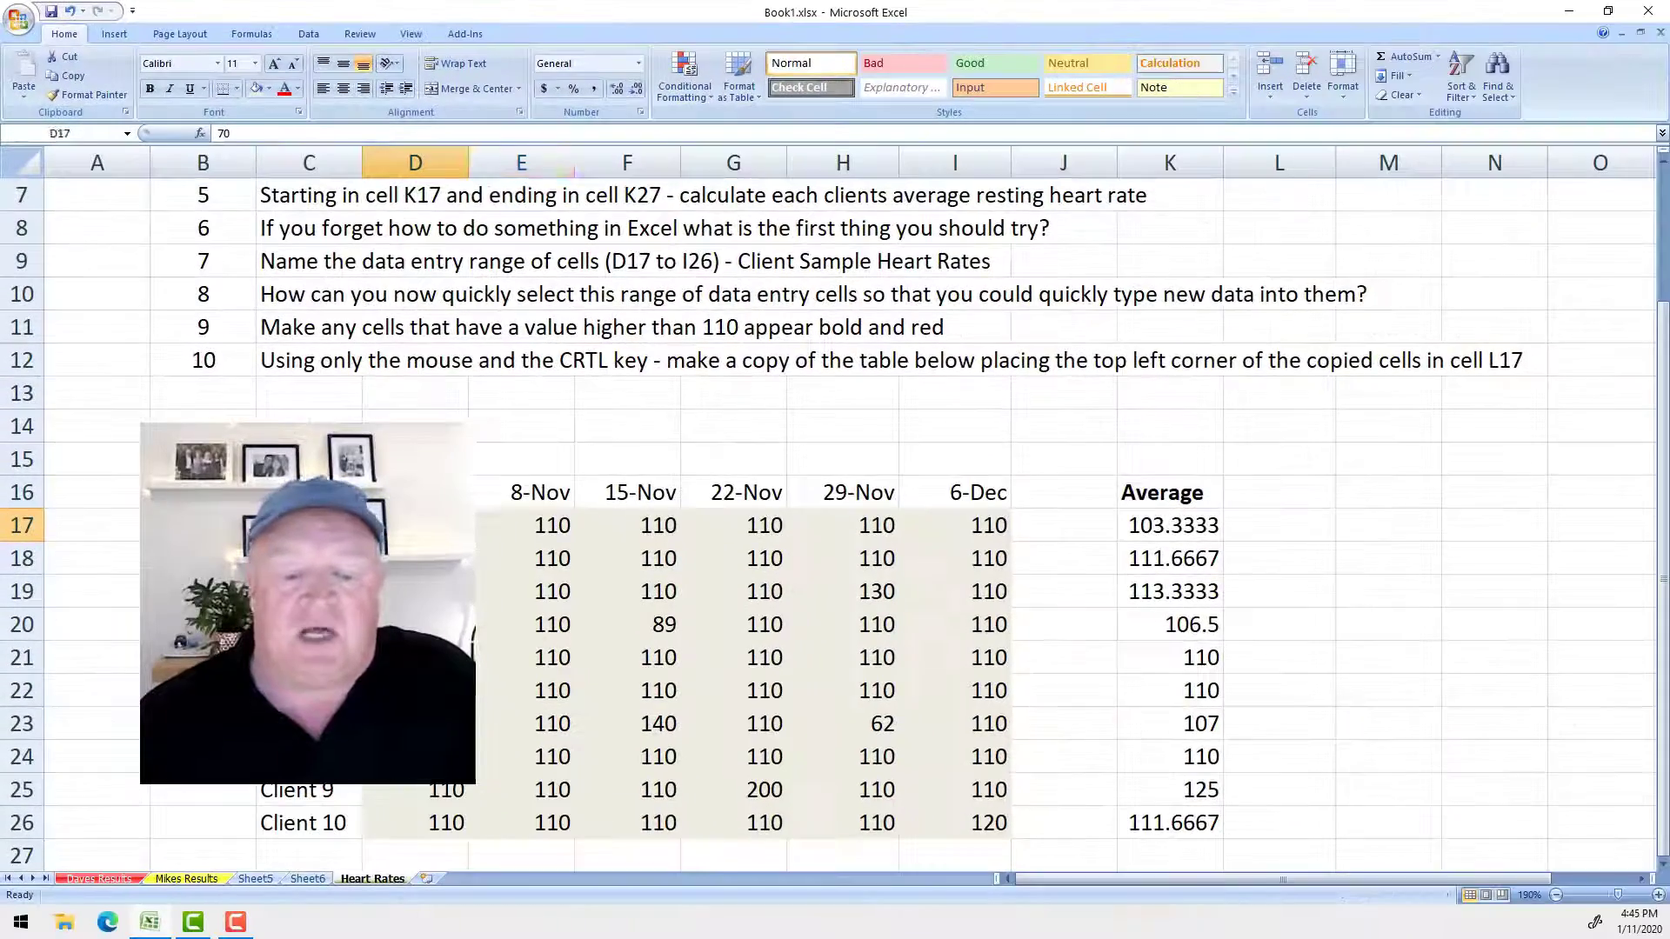
drag(958, 938, 1669, 938)
drag(989, 645, 1000, 823)
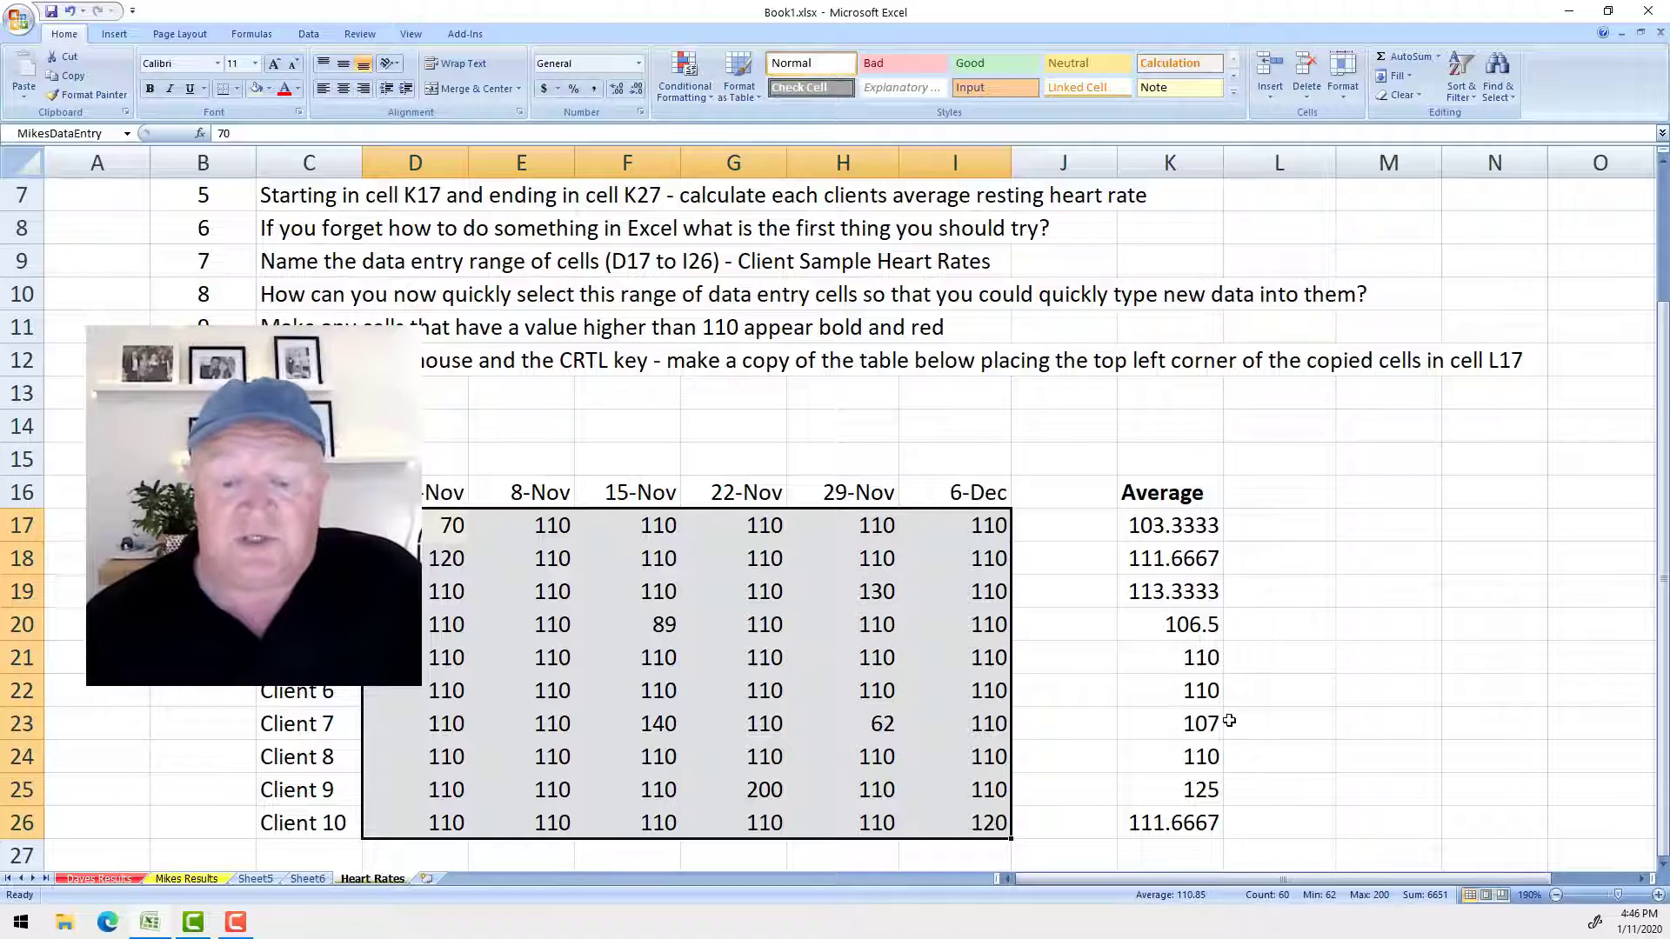
scroll(1229, 720, down, 2)
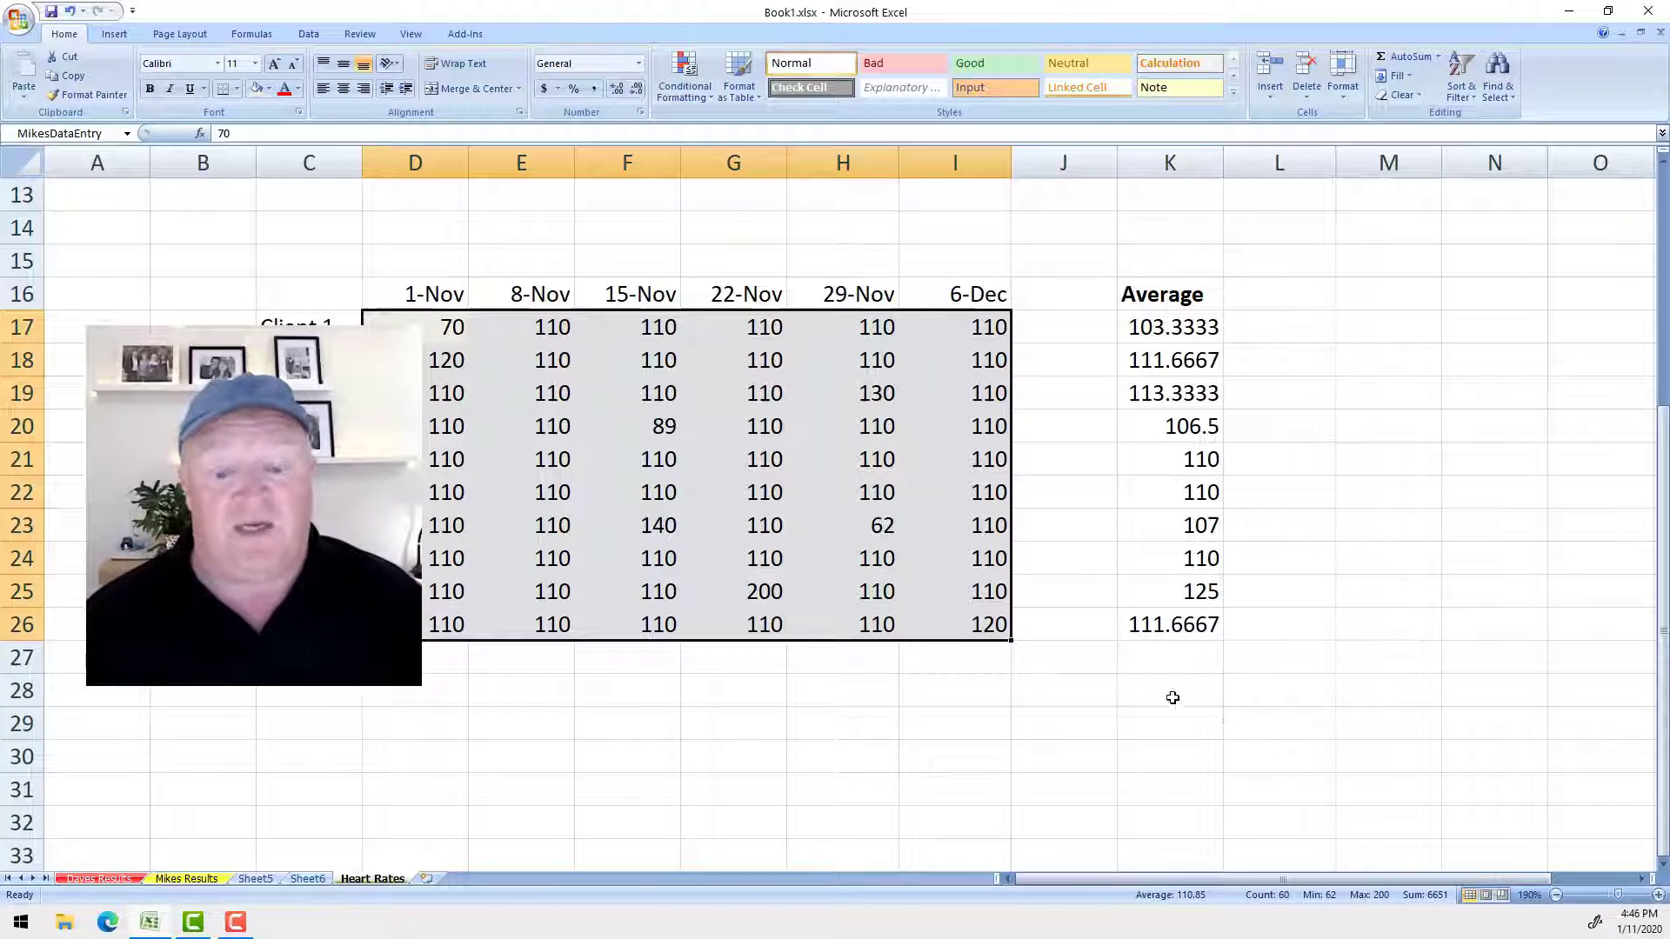
click(1300, 468)
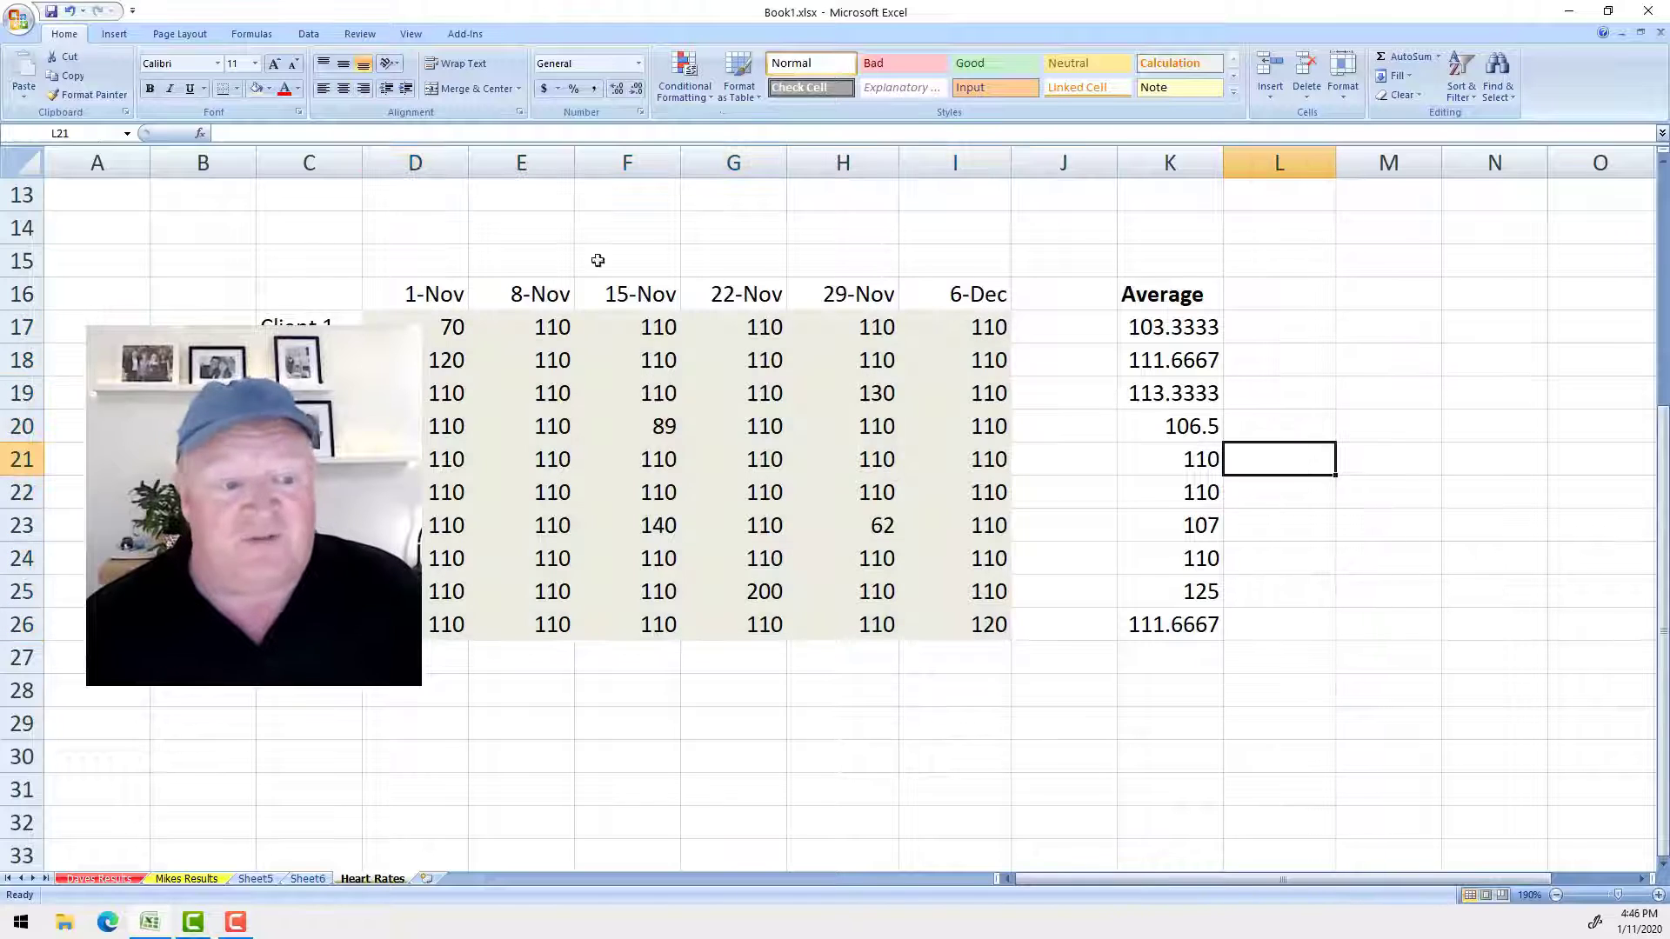
- Select the named range MikesDataEntry and start a Greater Than highlight rule in Conditional Formatting for it
click(128, 134)
click(50, 154)
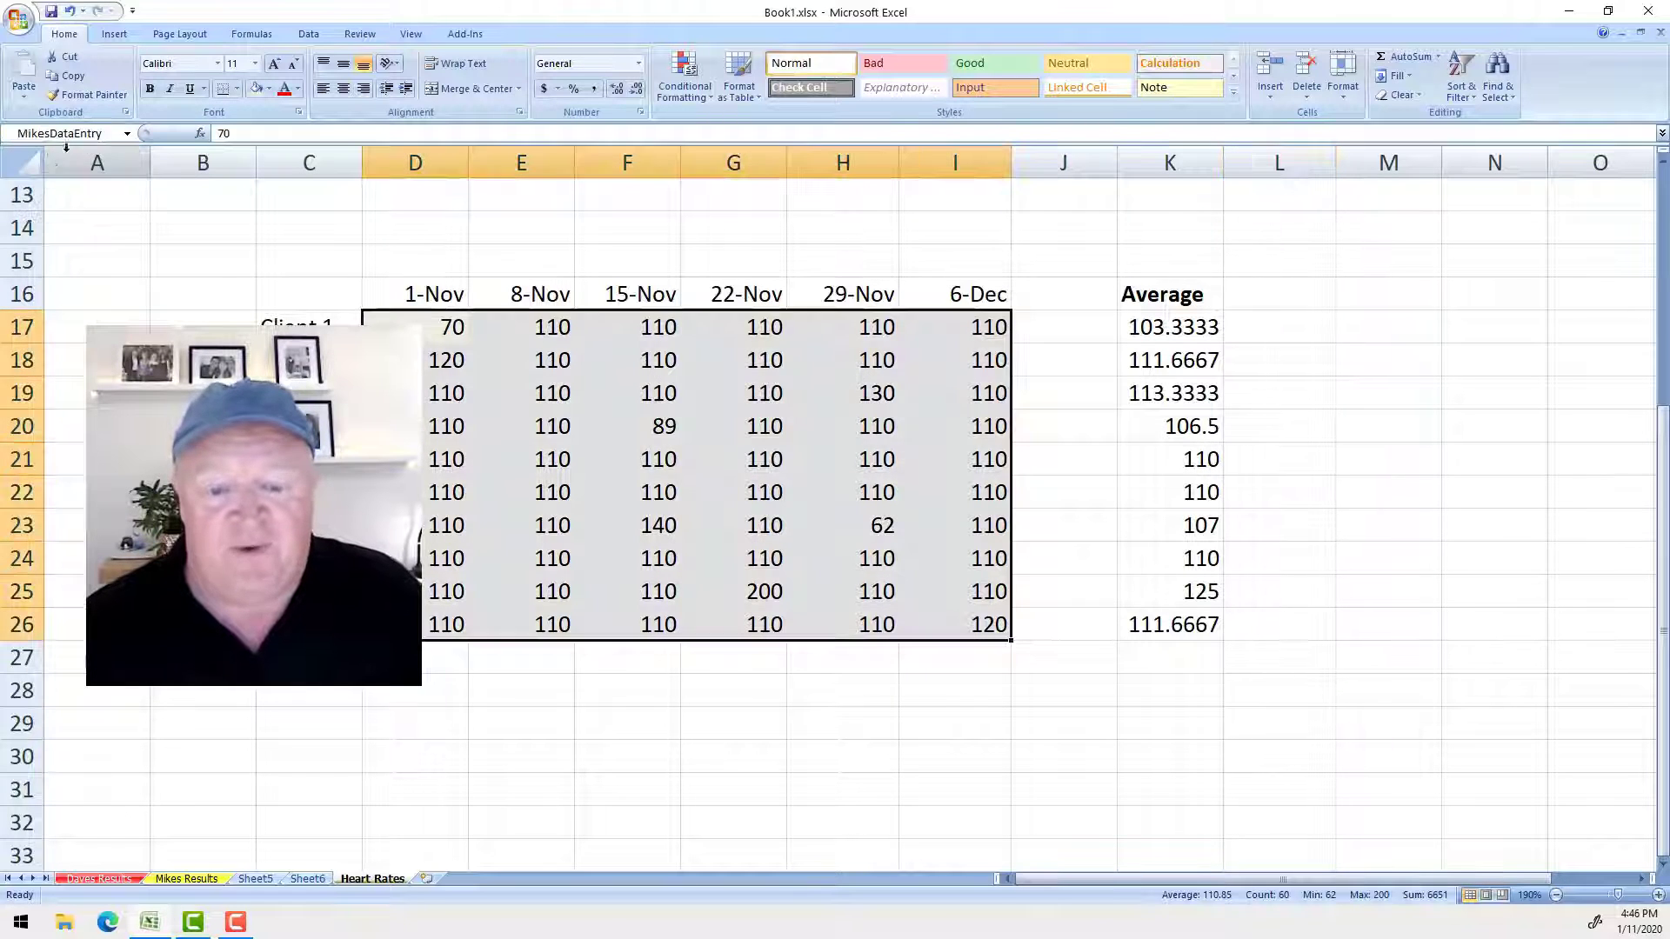
scroll(1085, 607, up, 4)
scroll(1084, 610, down, 2)
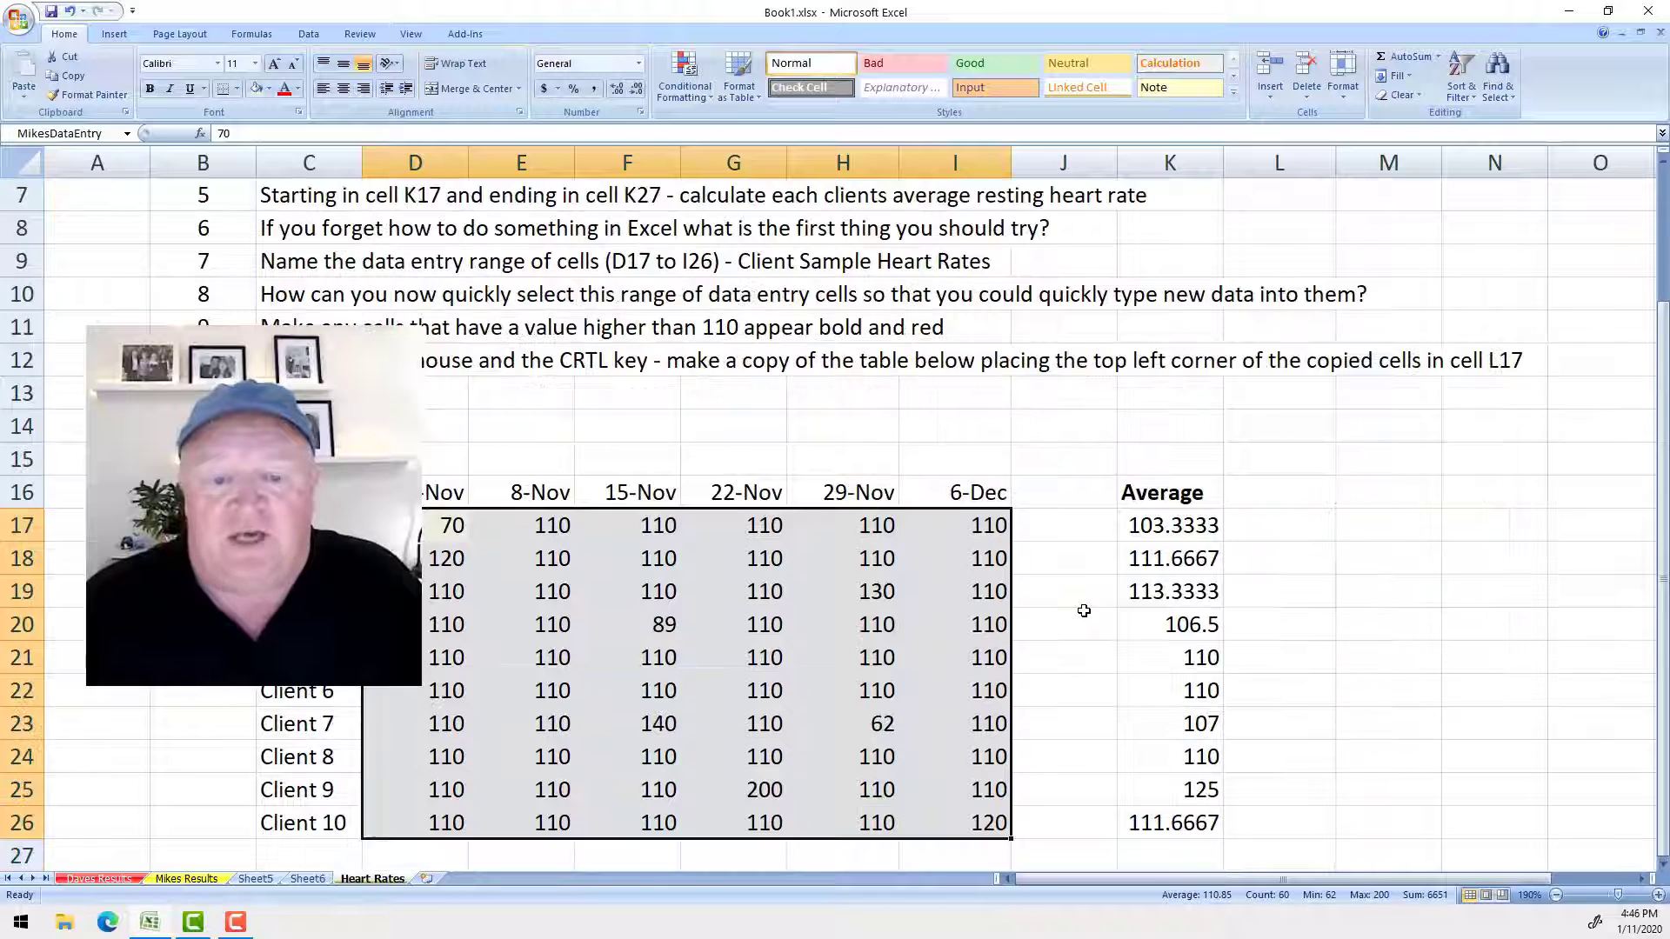
click(689, 87)
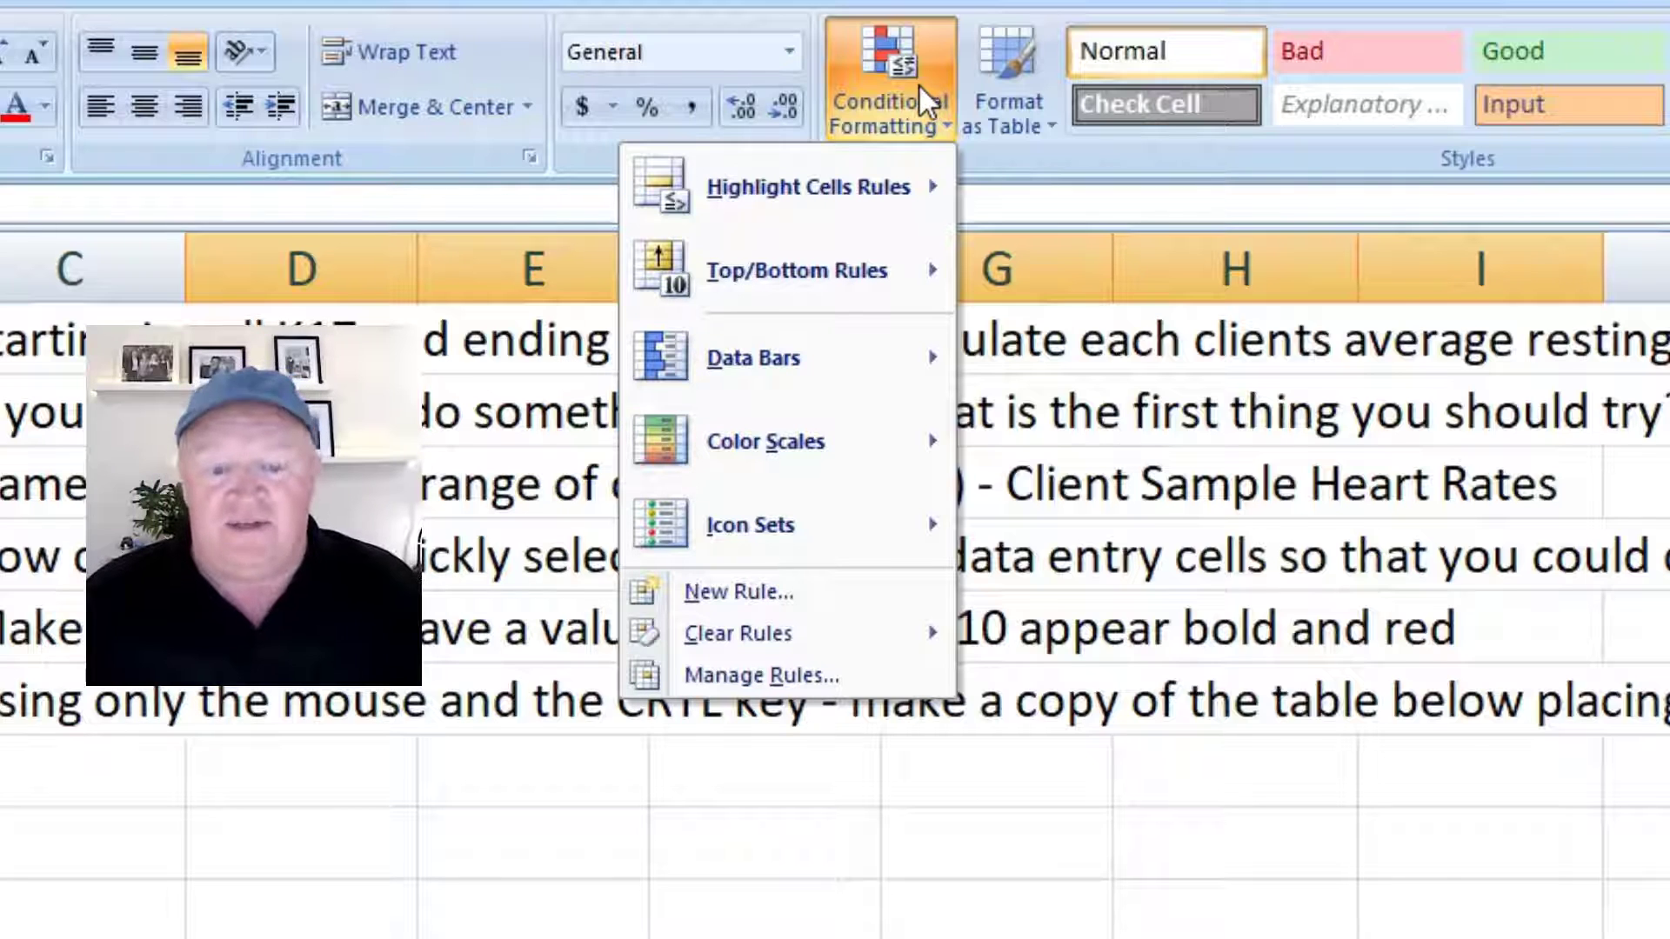
mouse_move(881, 193)
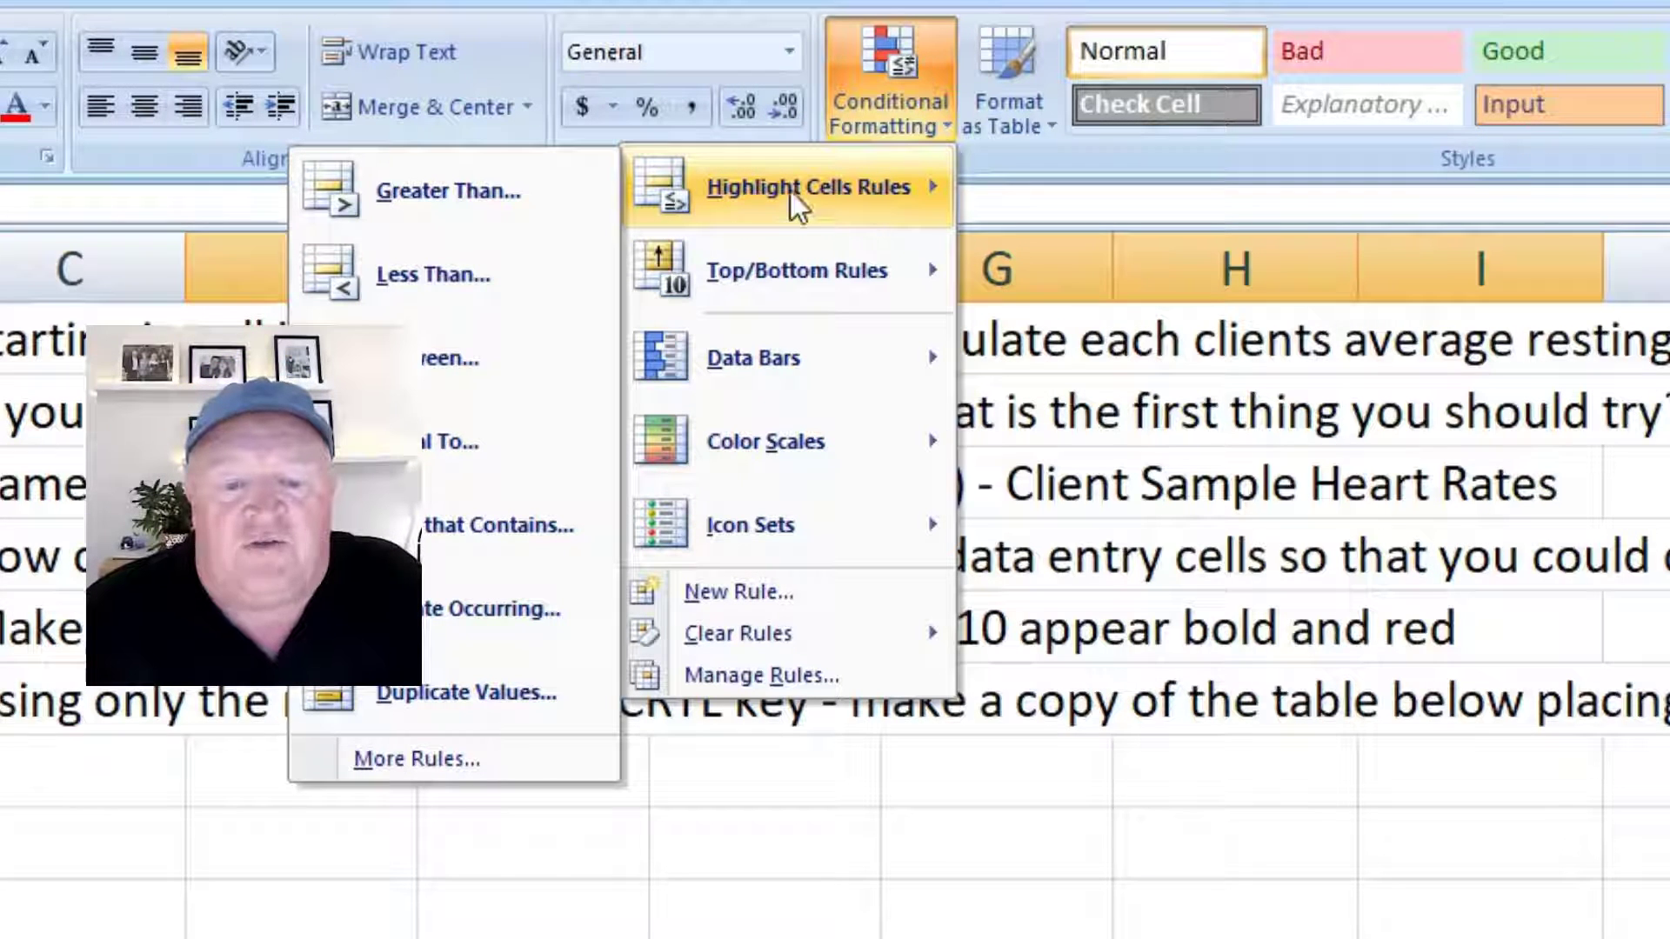
click(420, 193)
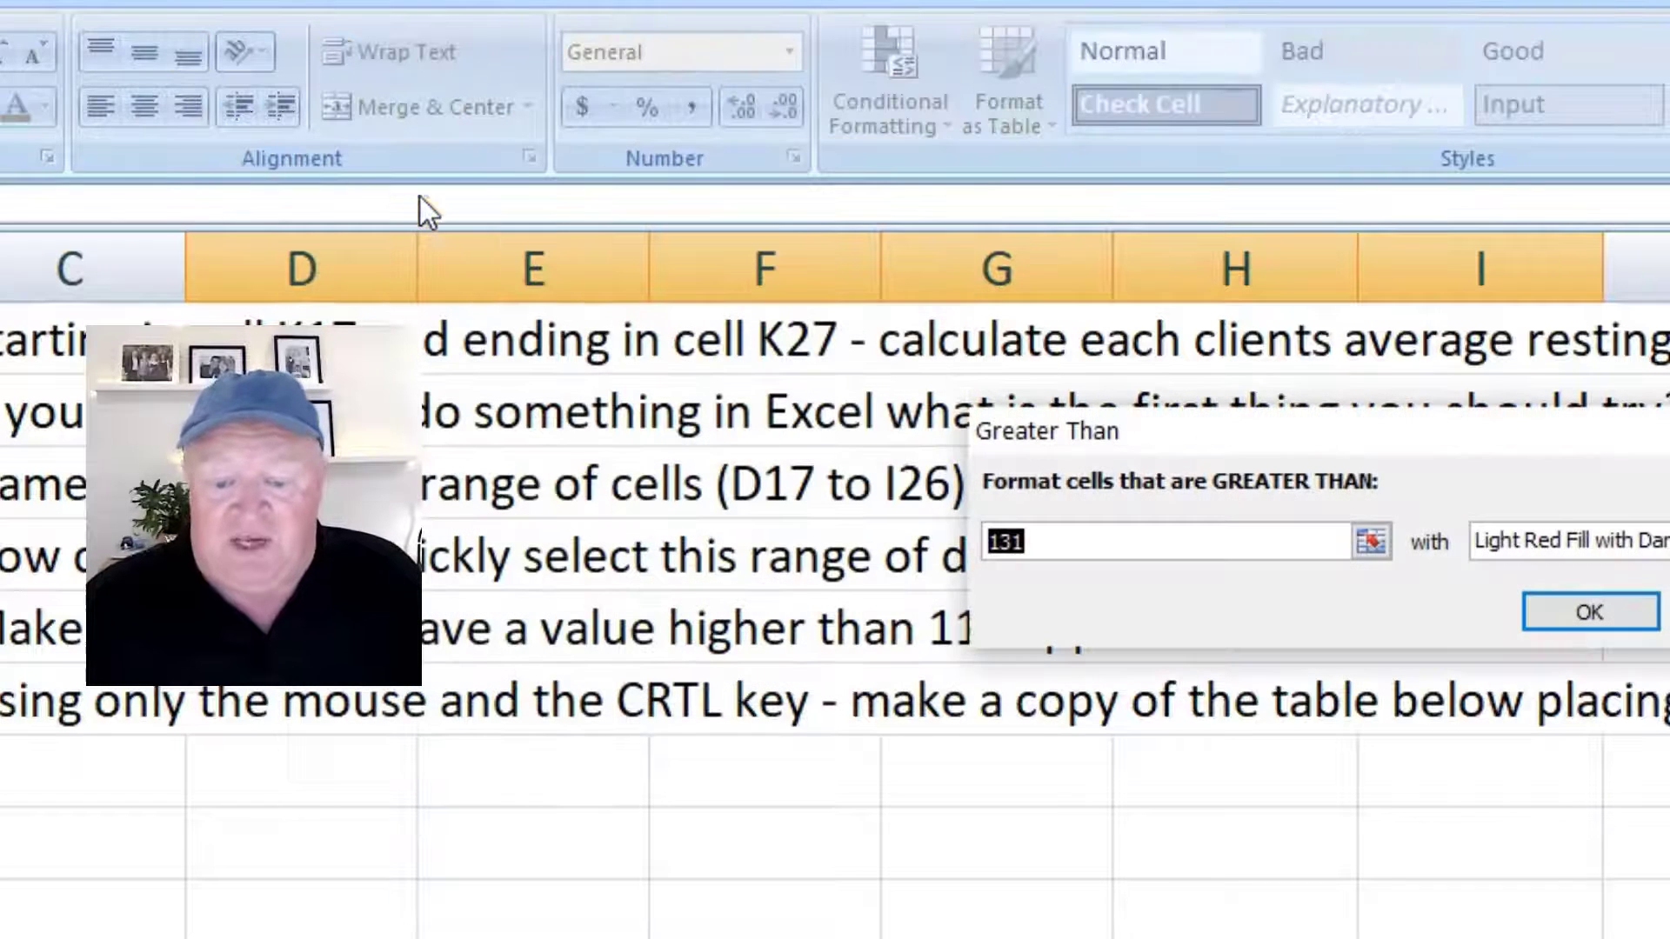
- Set the Greater Than highlight rule's threshold to 130 for the data entry cells
drag(1416, 437, 1298, 315)
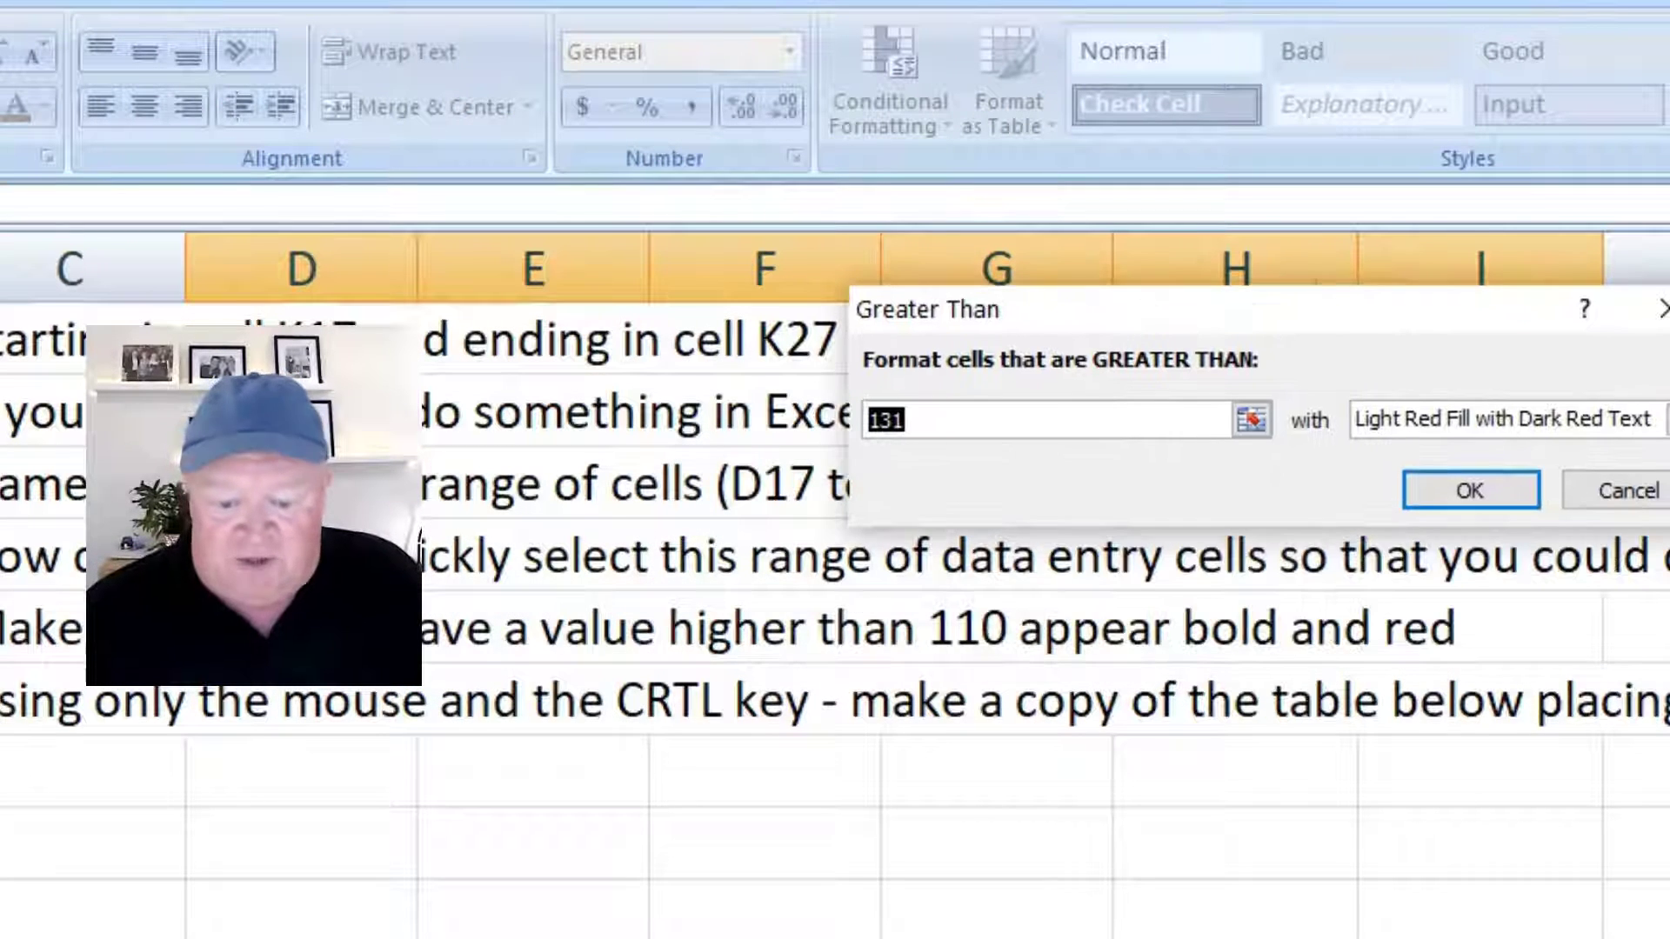
drag(1034, 418, 771, 404)
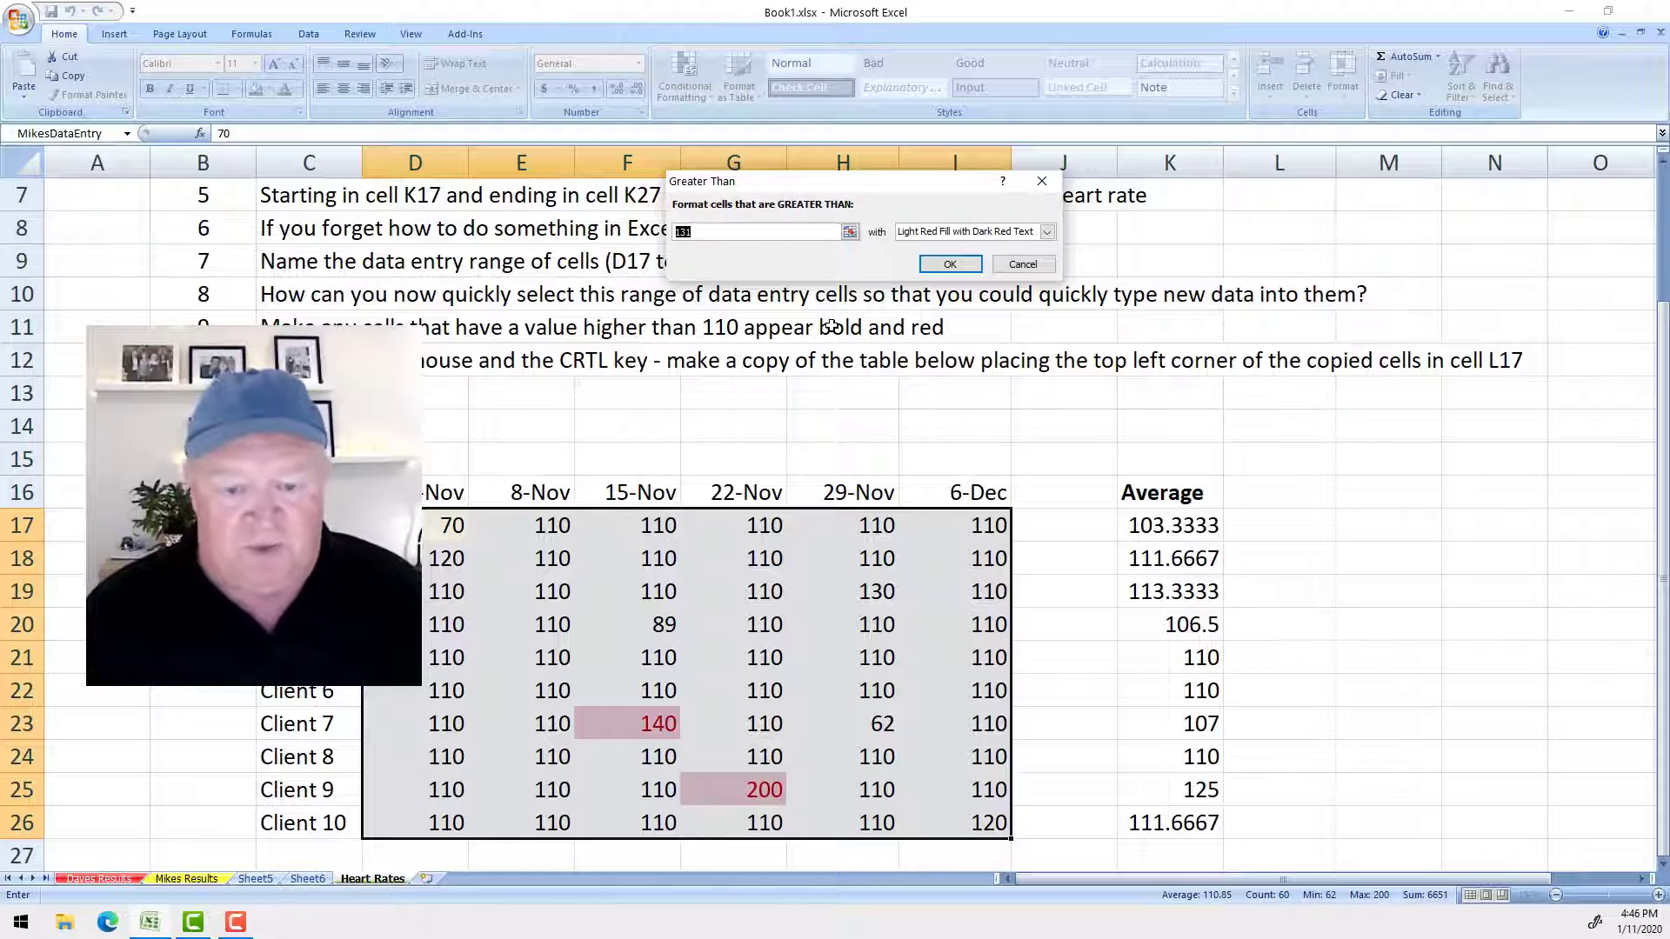
text(10)
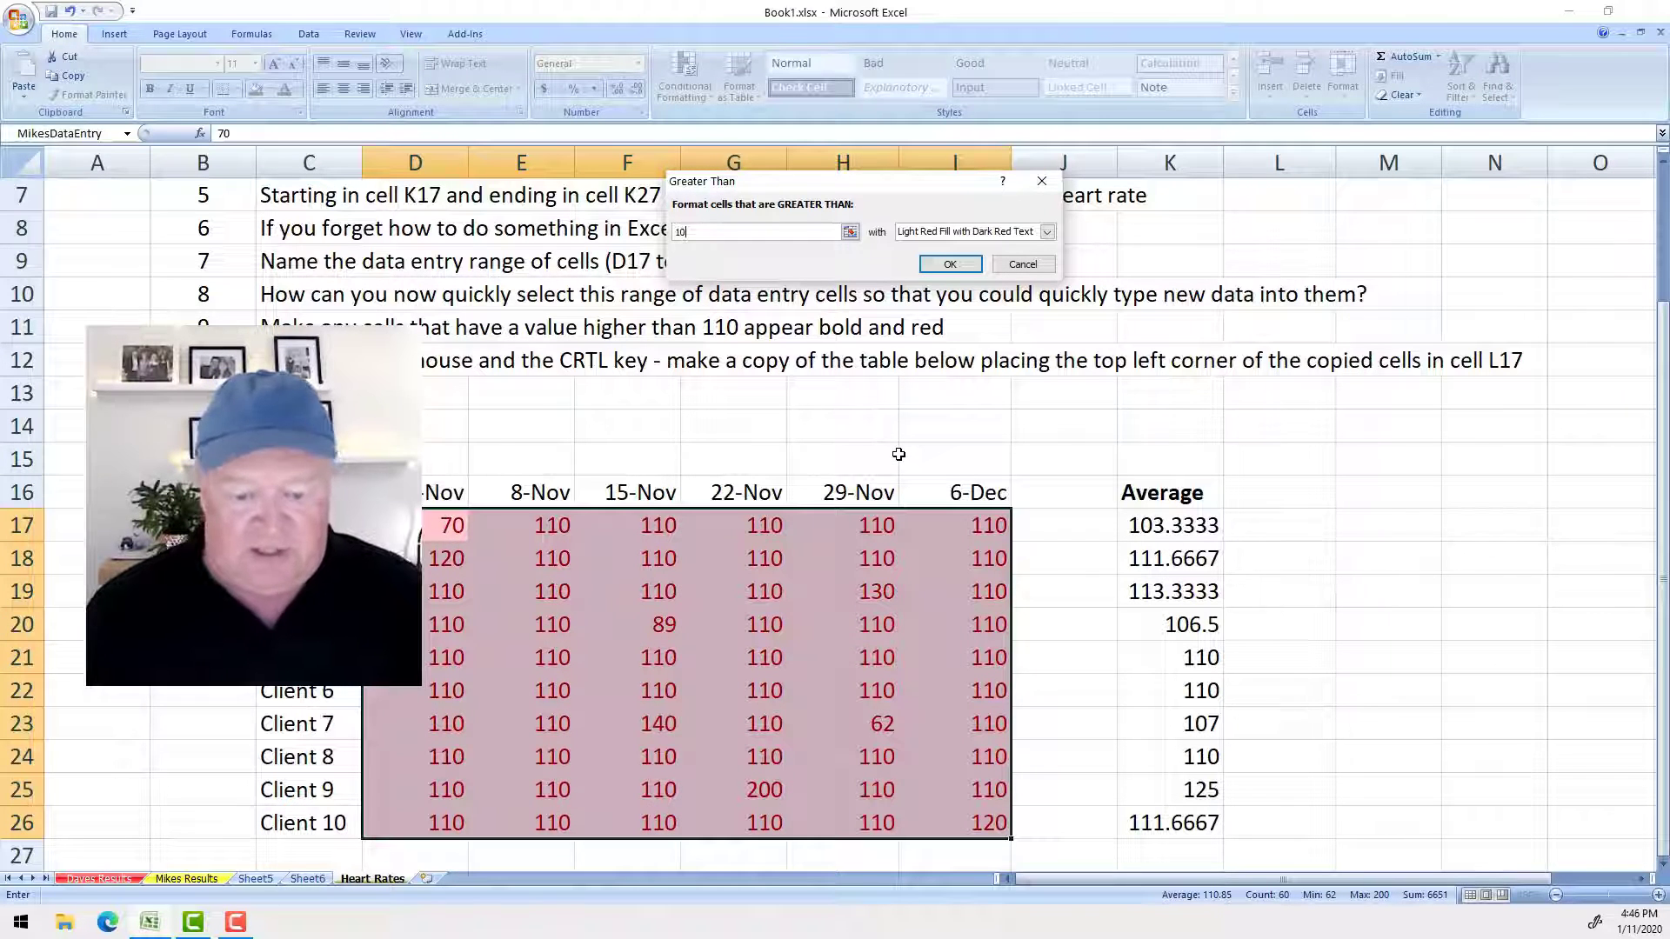
text(3)
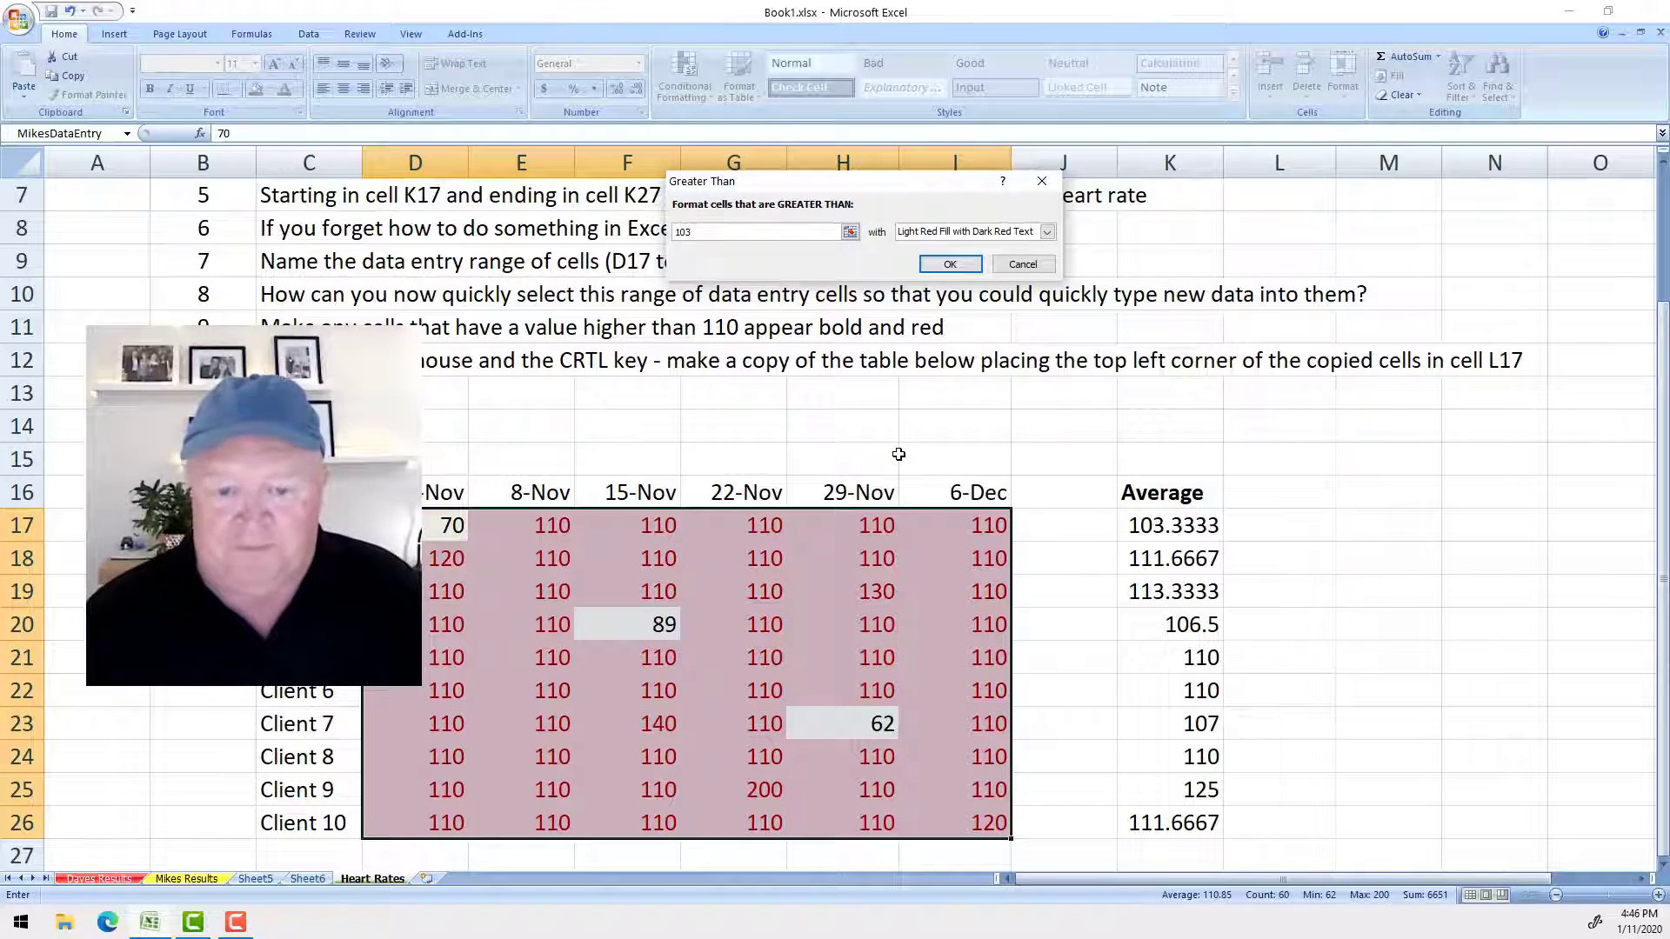
key(BackSpace)
key(BackSpace)
text(30)
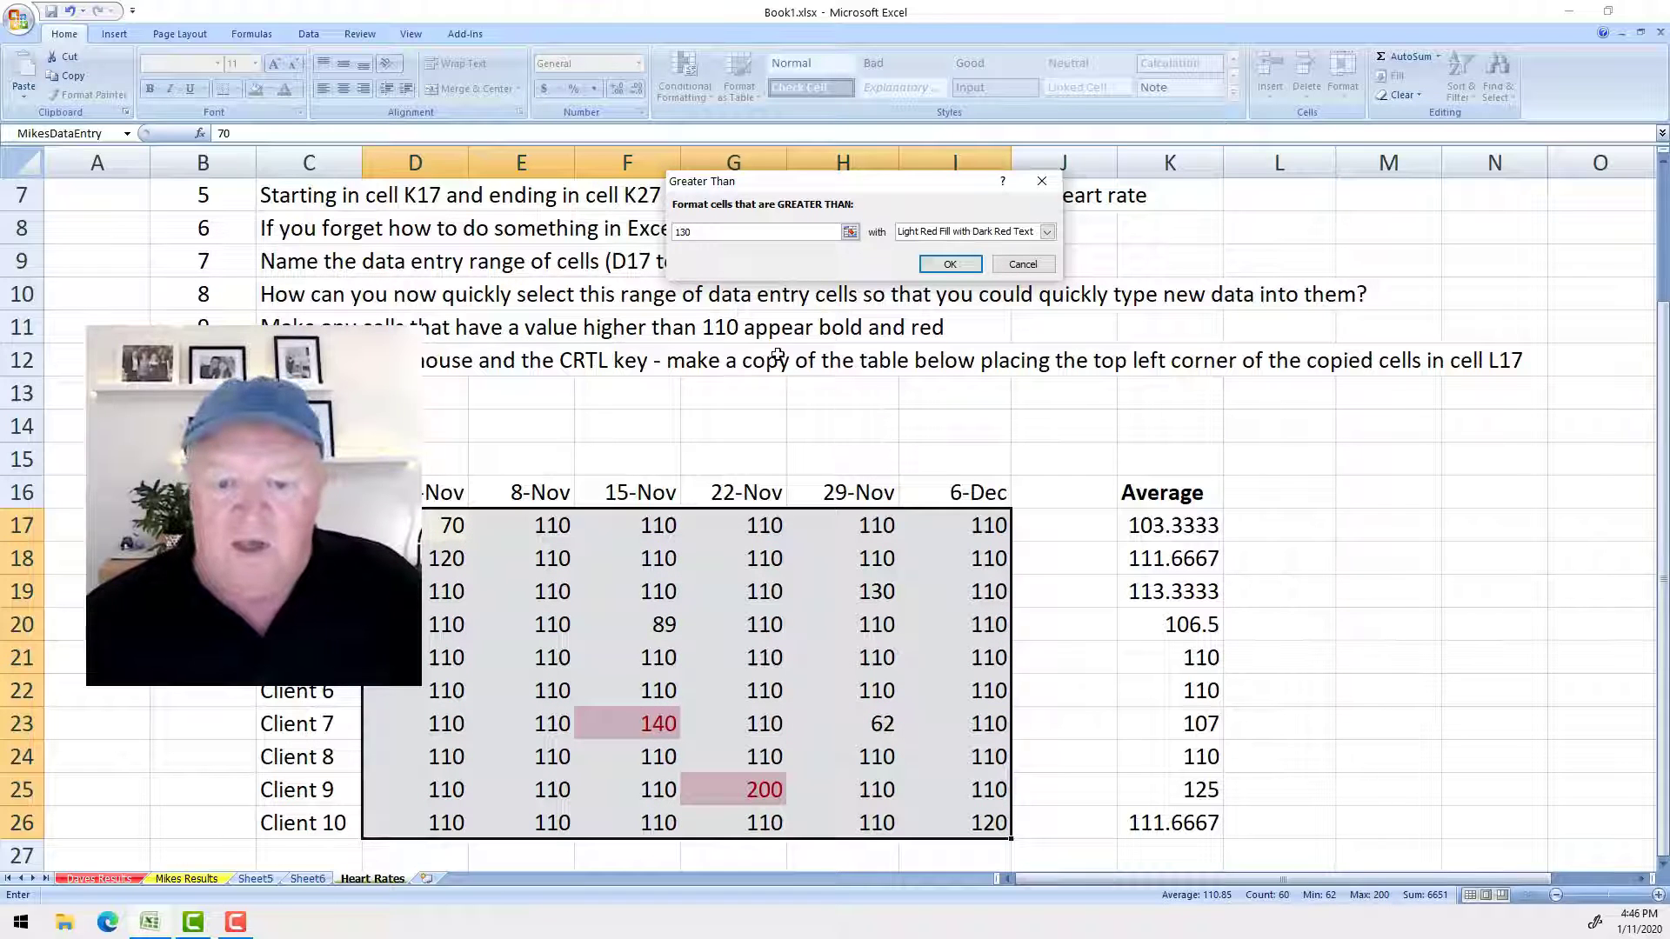
- Give the Greater Than rule a custom format with bold, red font and apply it to the data entry cells
click(962, 233)
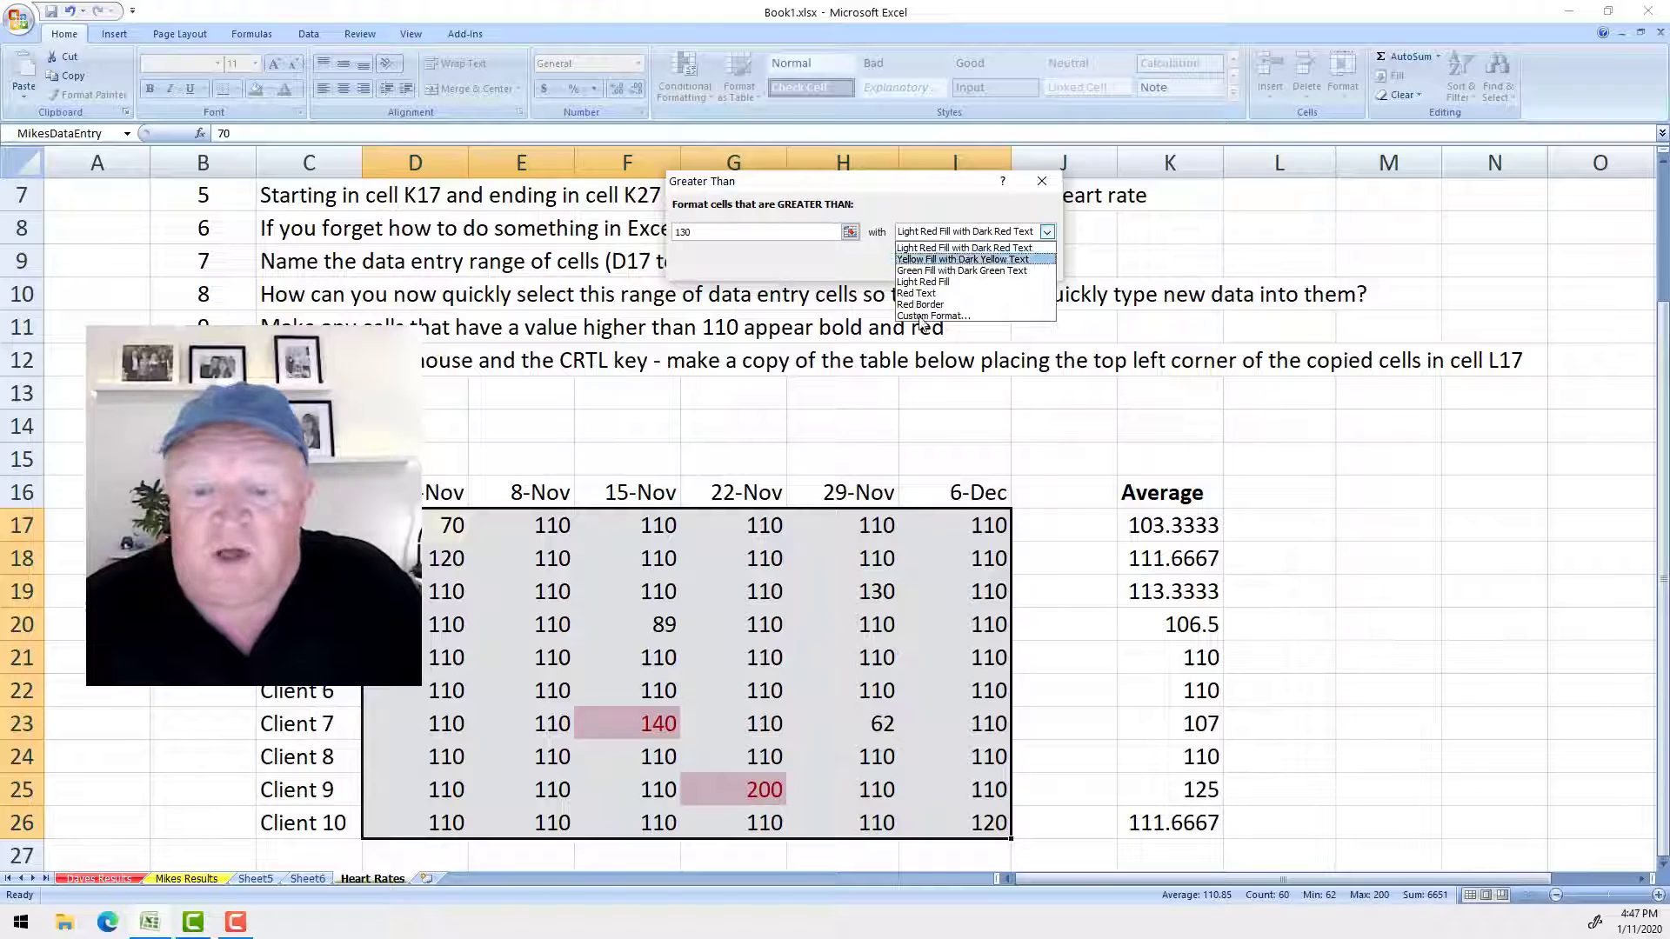
click(959, 318)
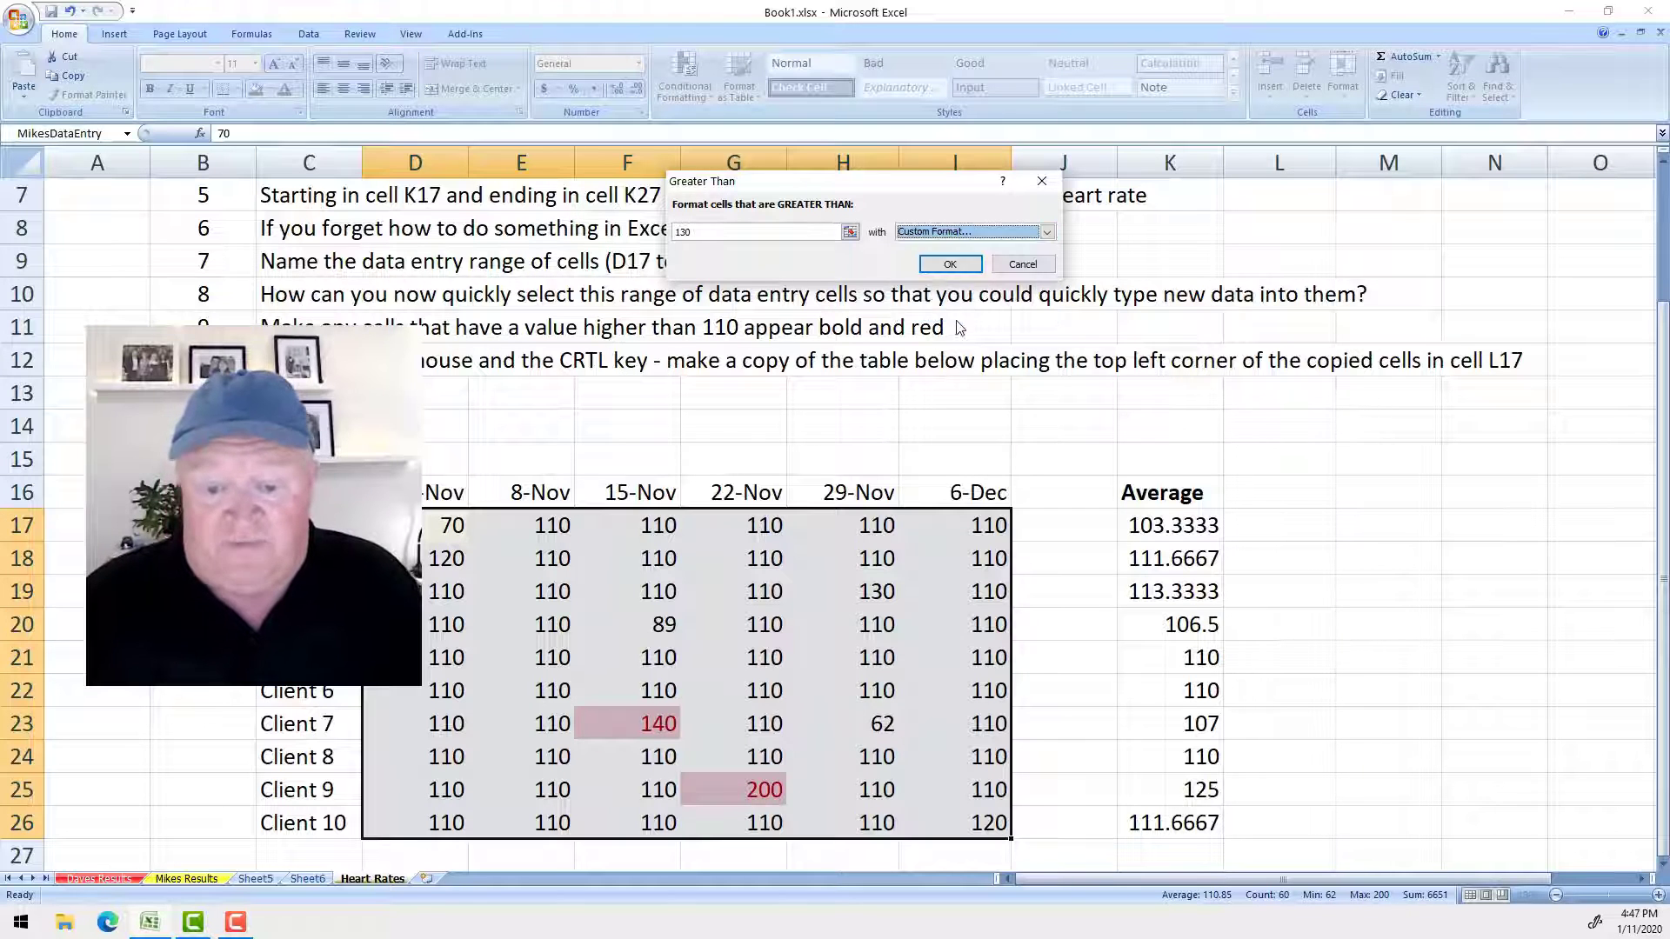
drag(850, 65, 763, 213)
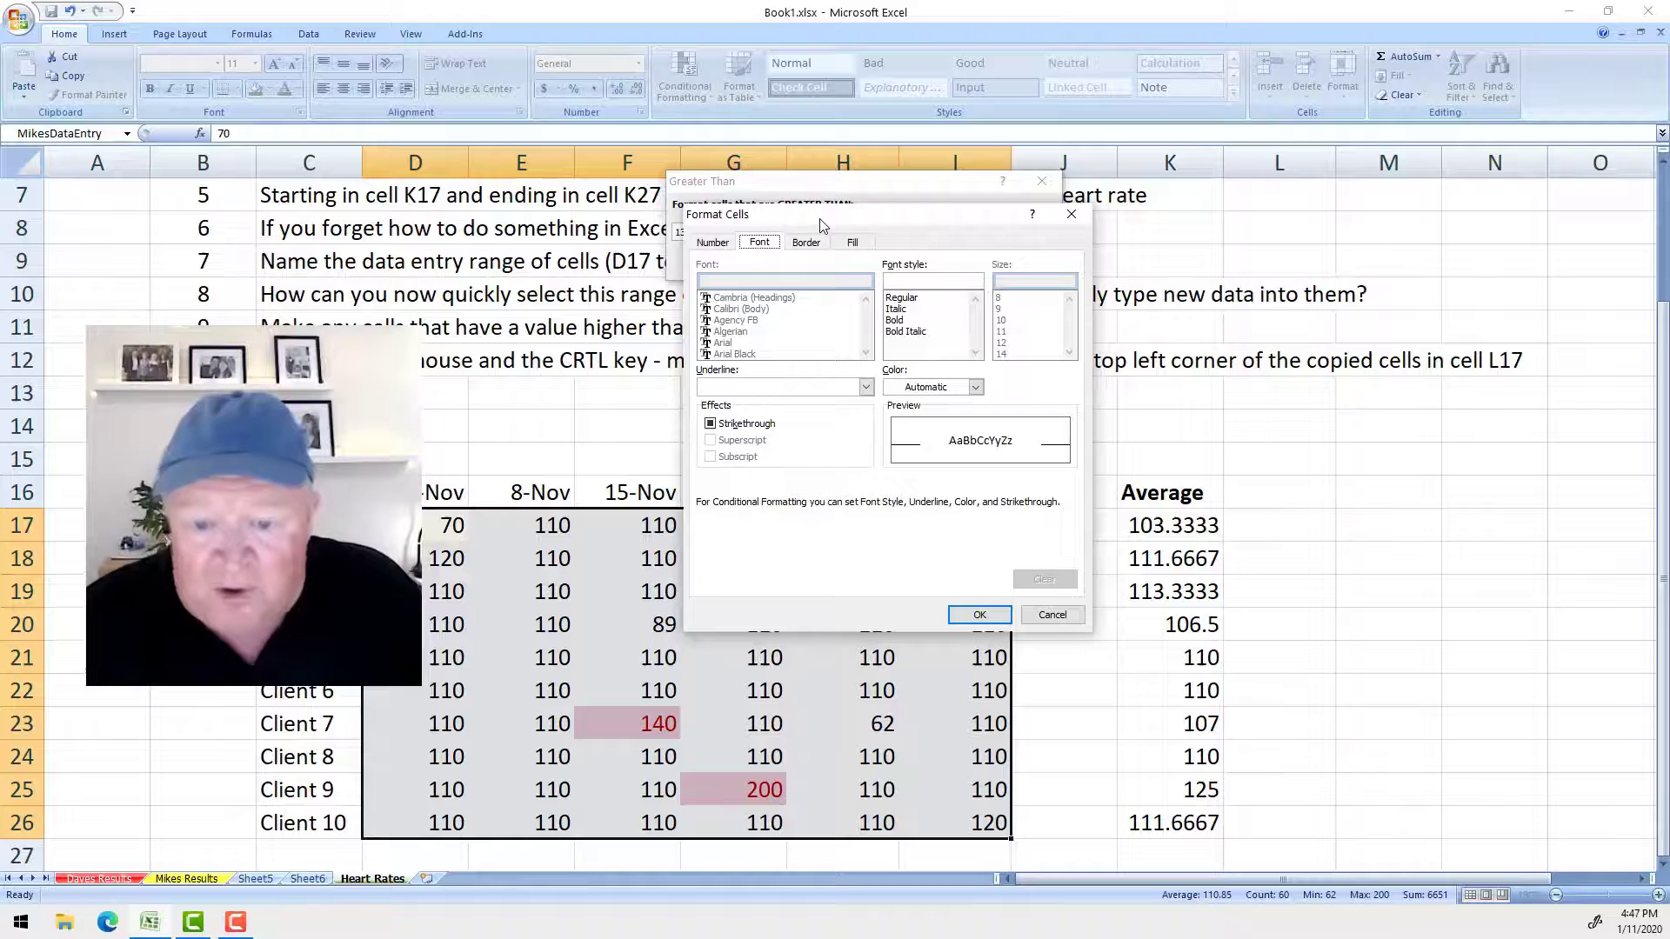
click(905, 319)
click(976, 386)
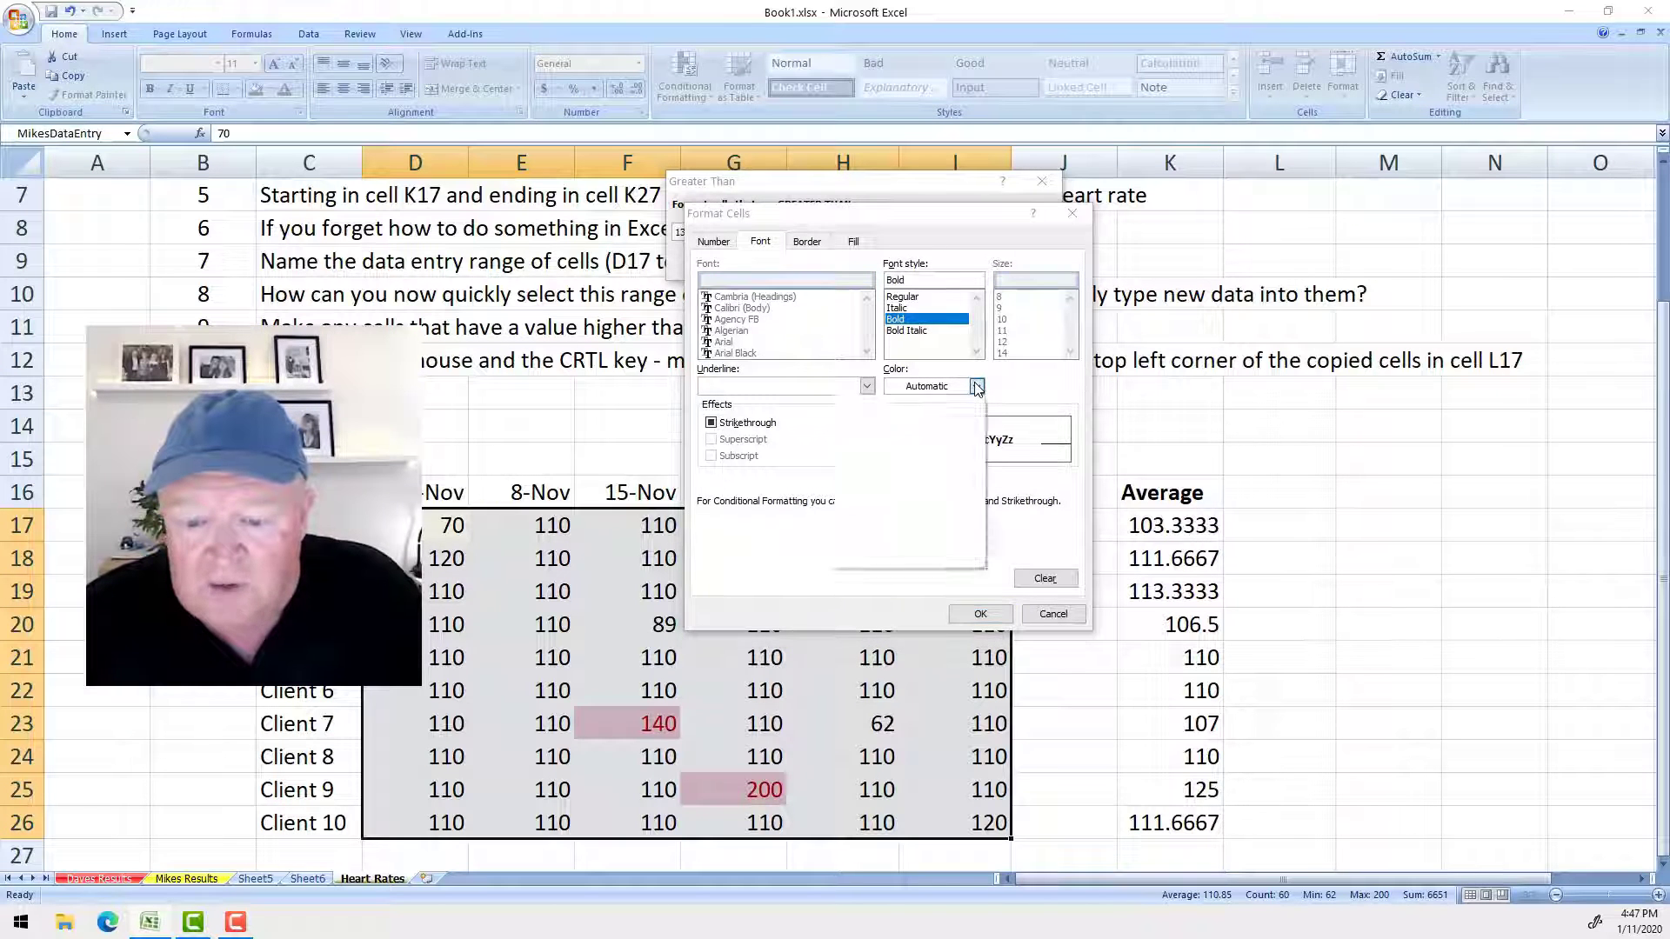
click(843, 536)
click(976, 386)
click(857, 536)
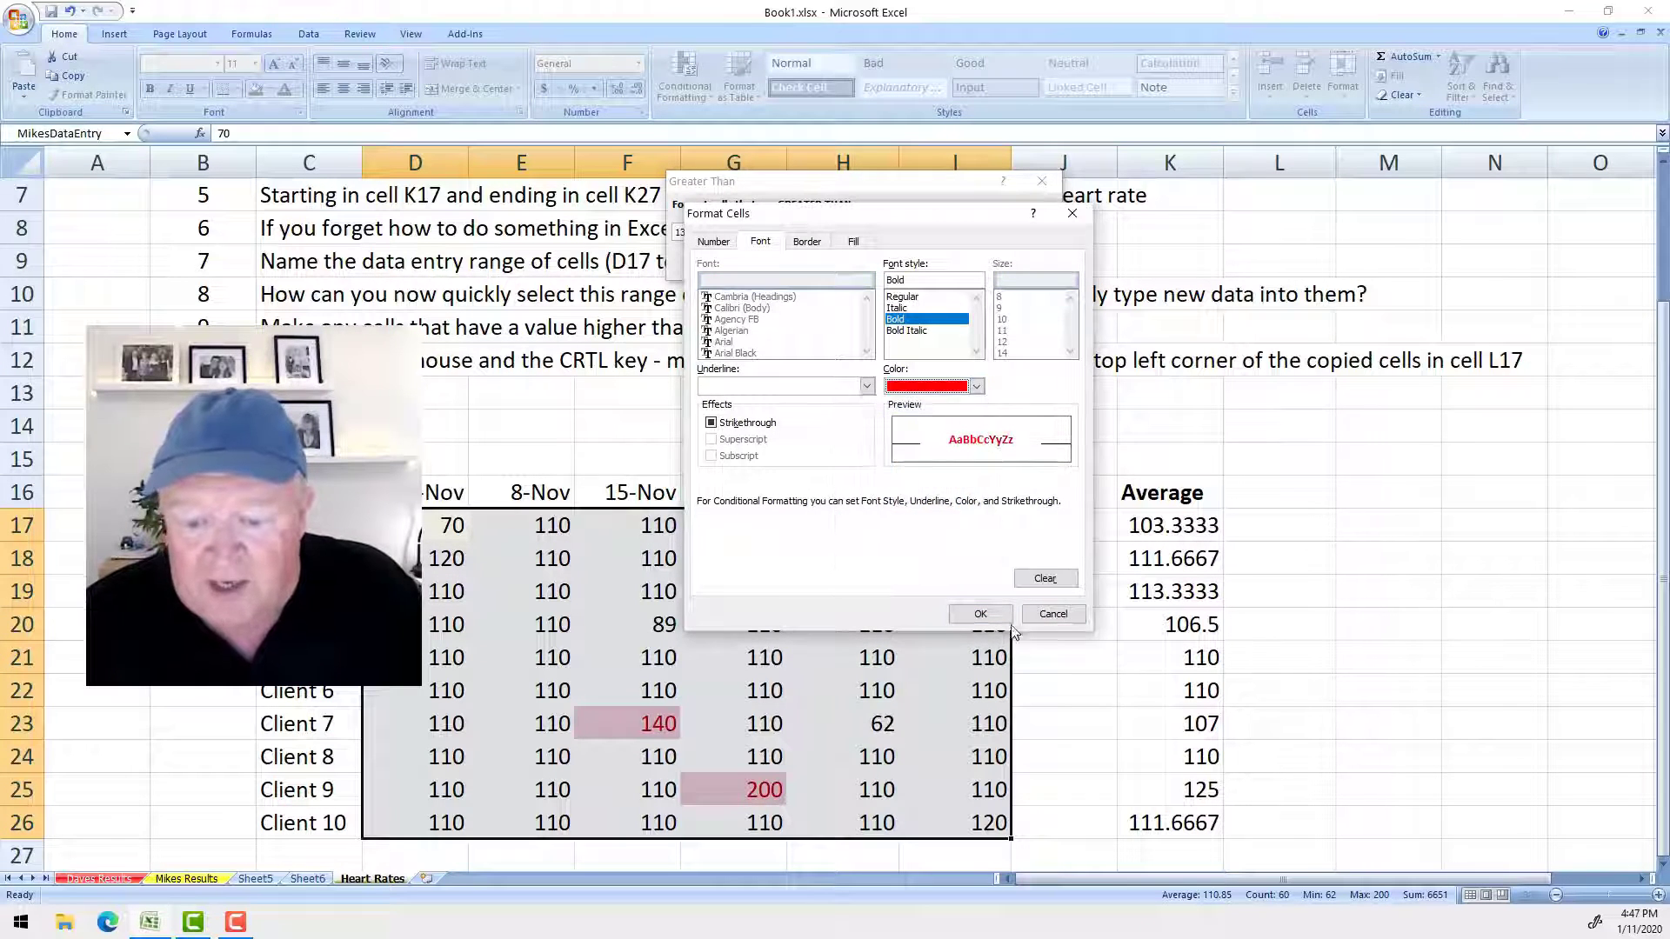
click(980, 614)
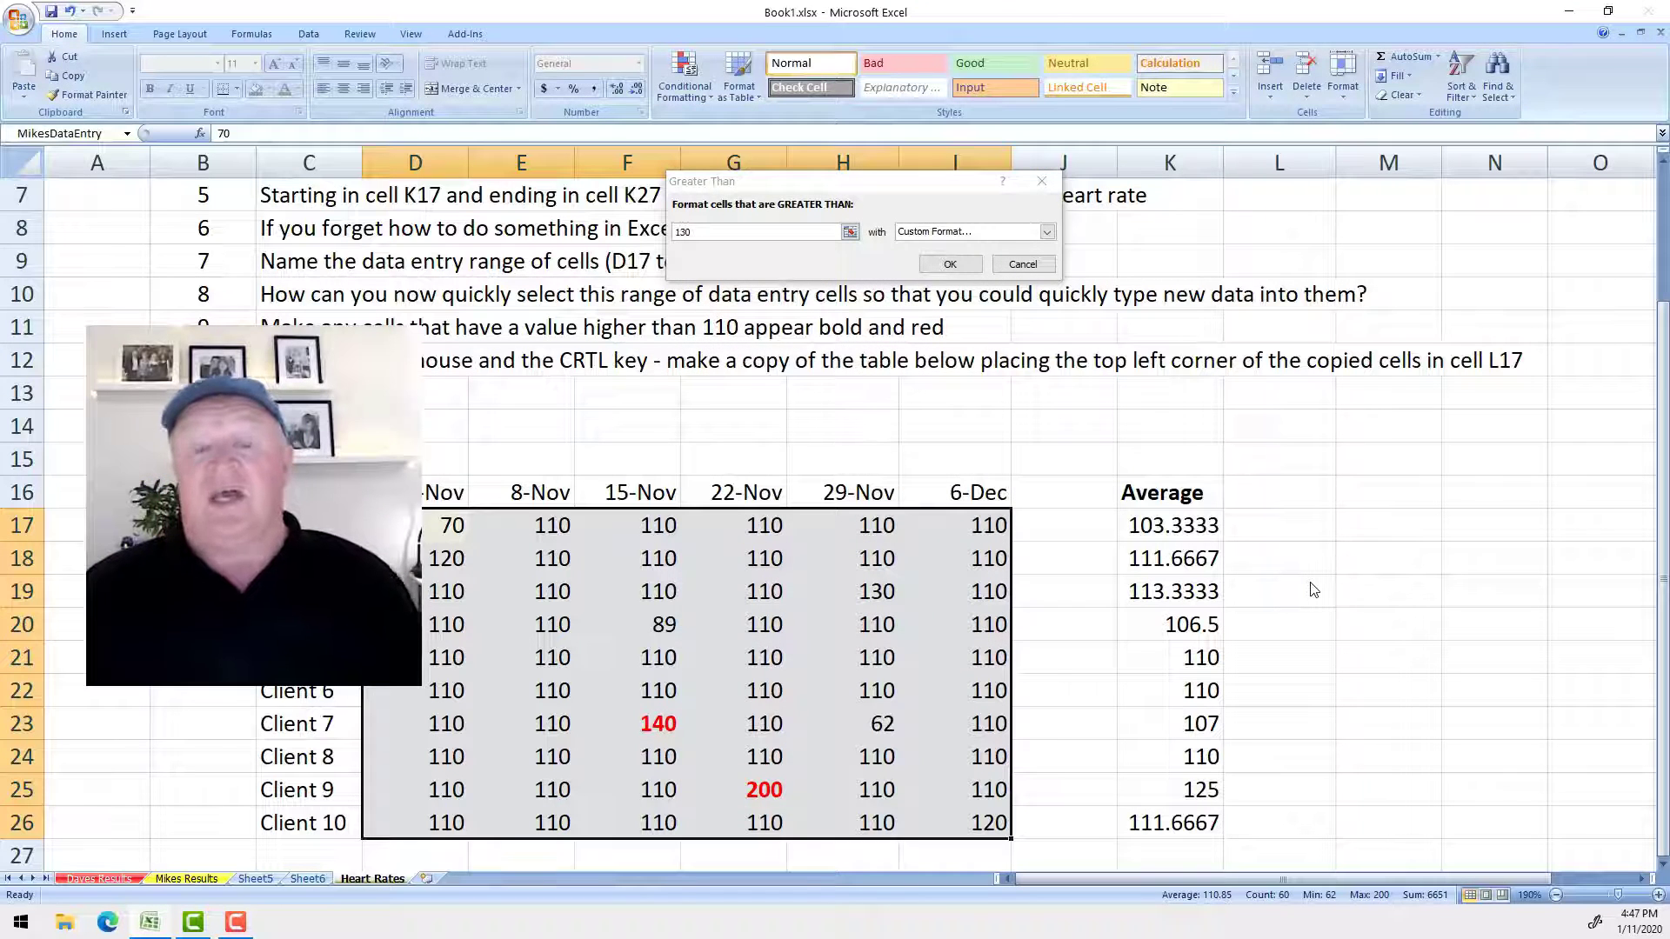
scroll(1309, 589, down, 4)
scroll(1313, 587, up, 2)
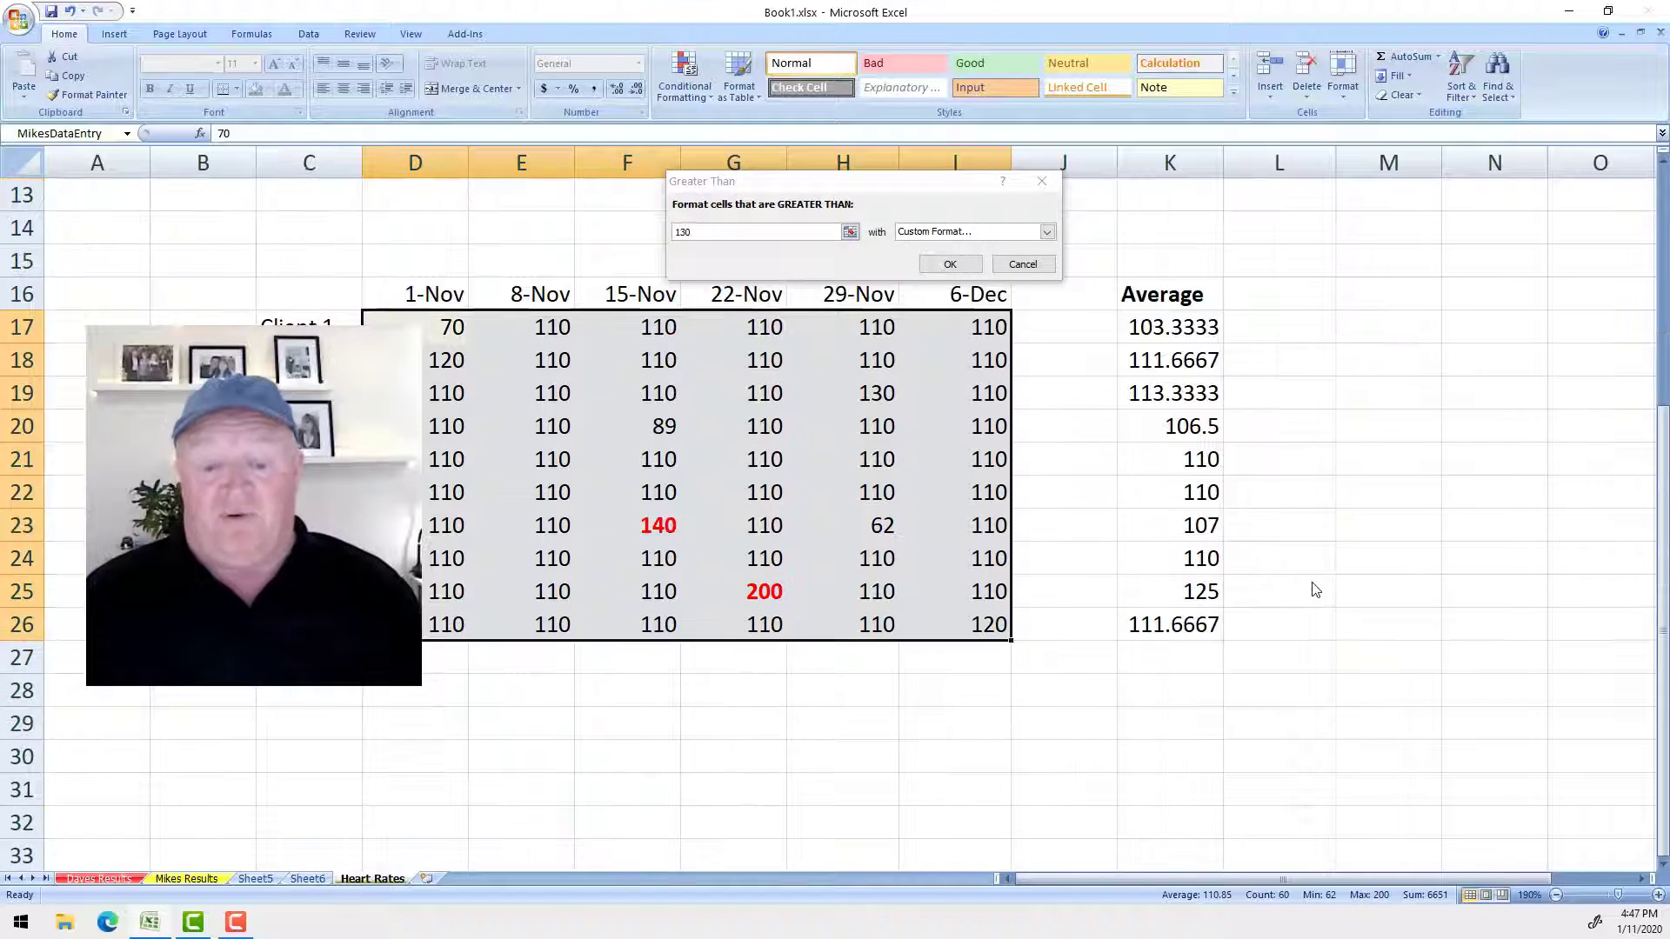
click(950, 264)
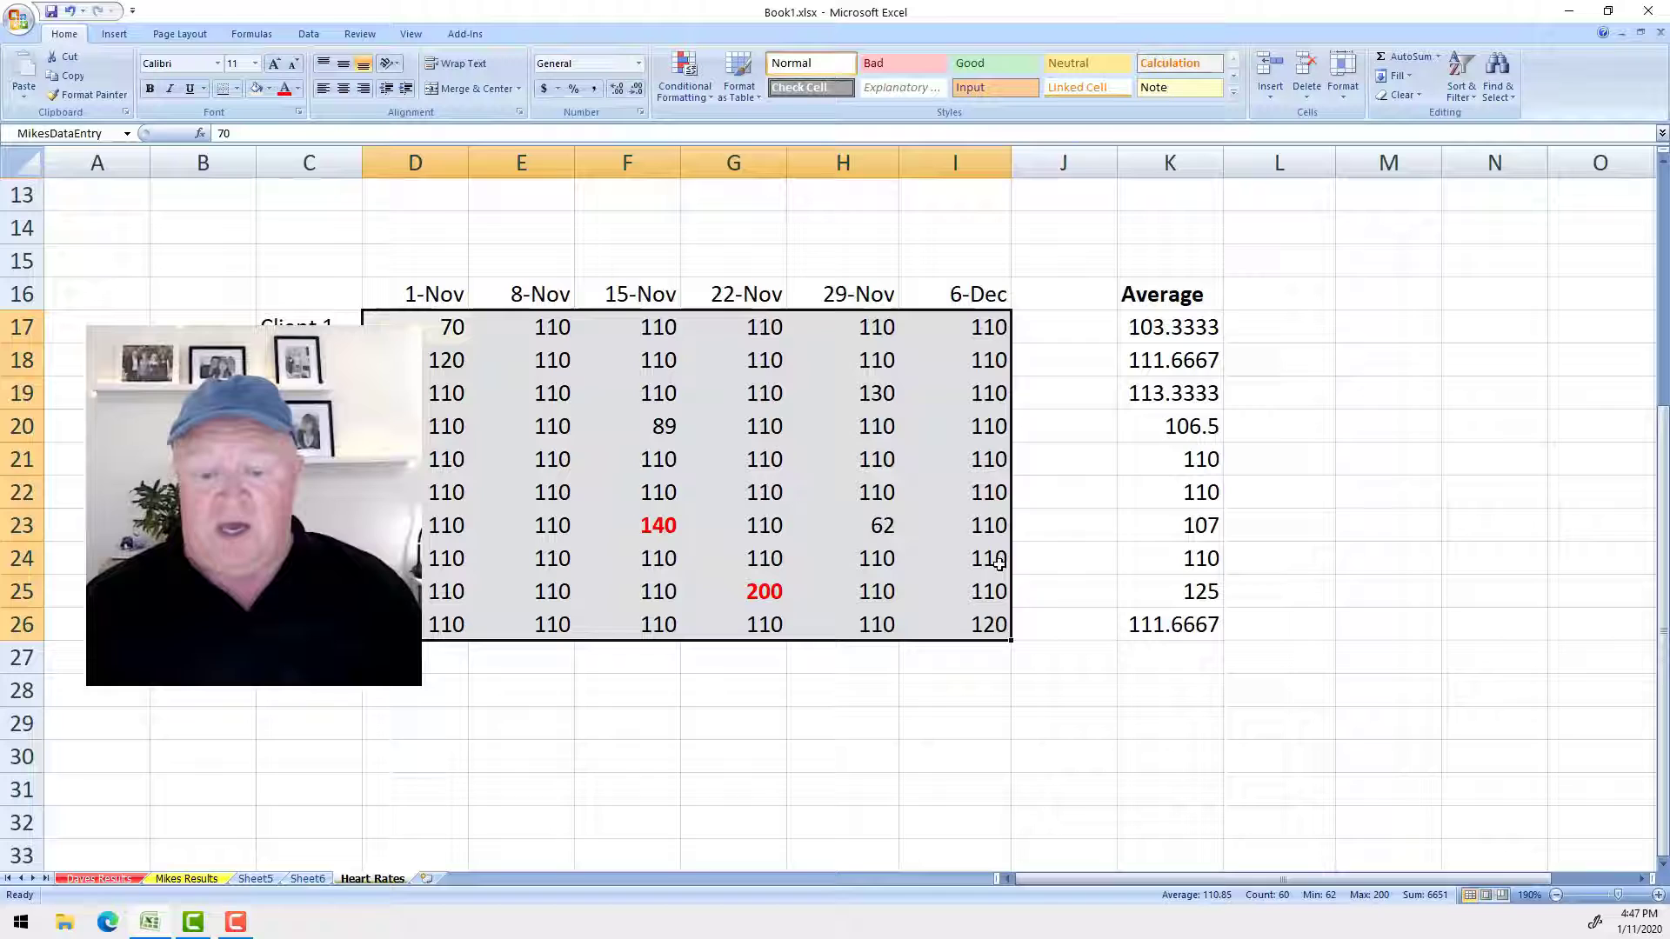
click(675, 529)
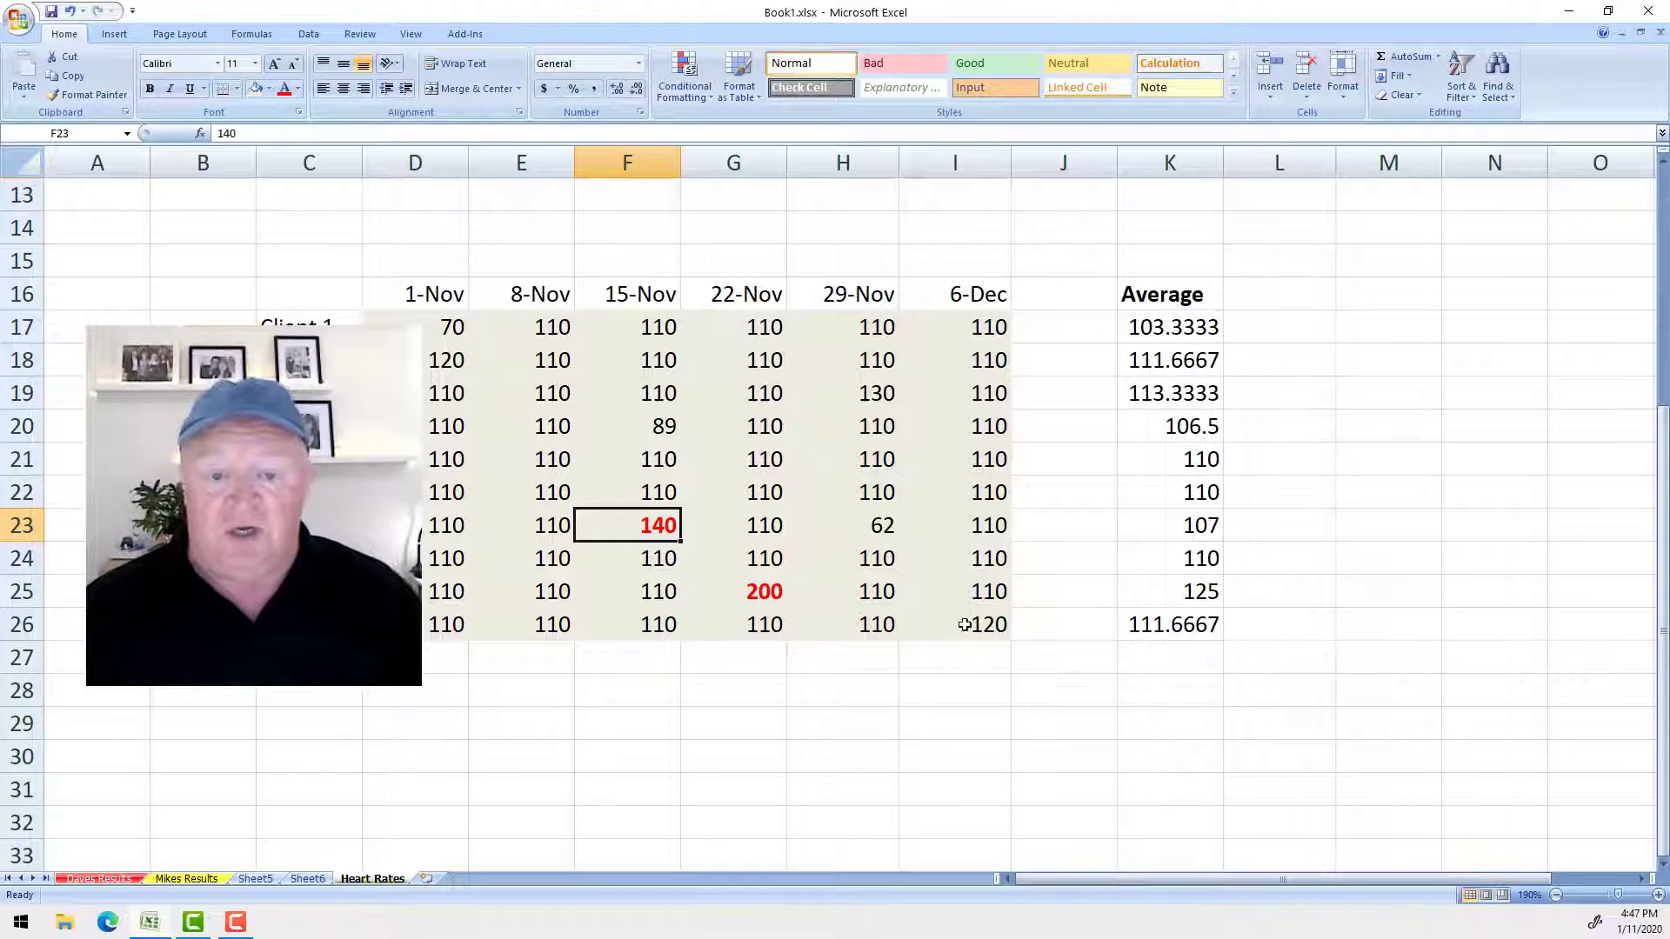
drag(389, 325, 921, 629)
click(684, 77)
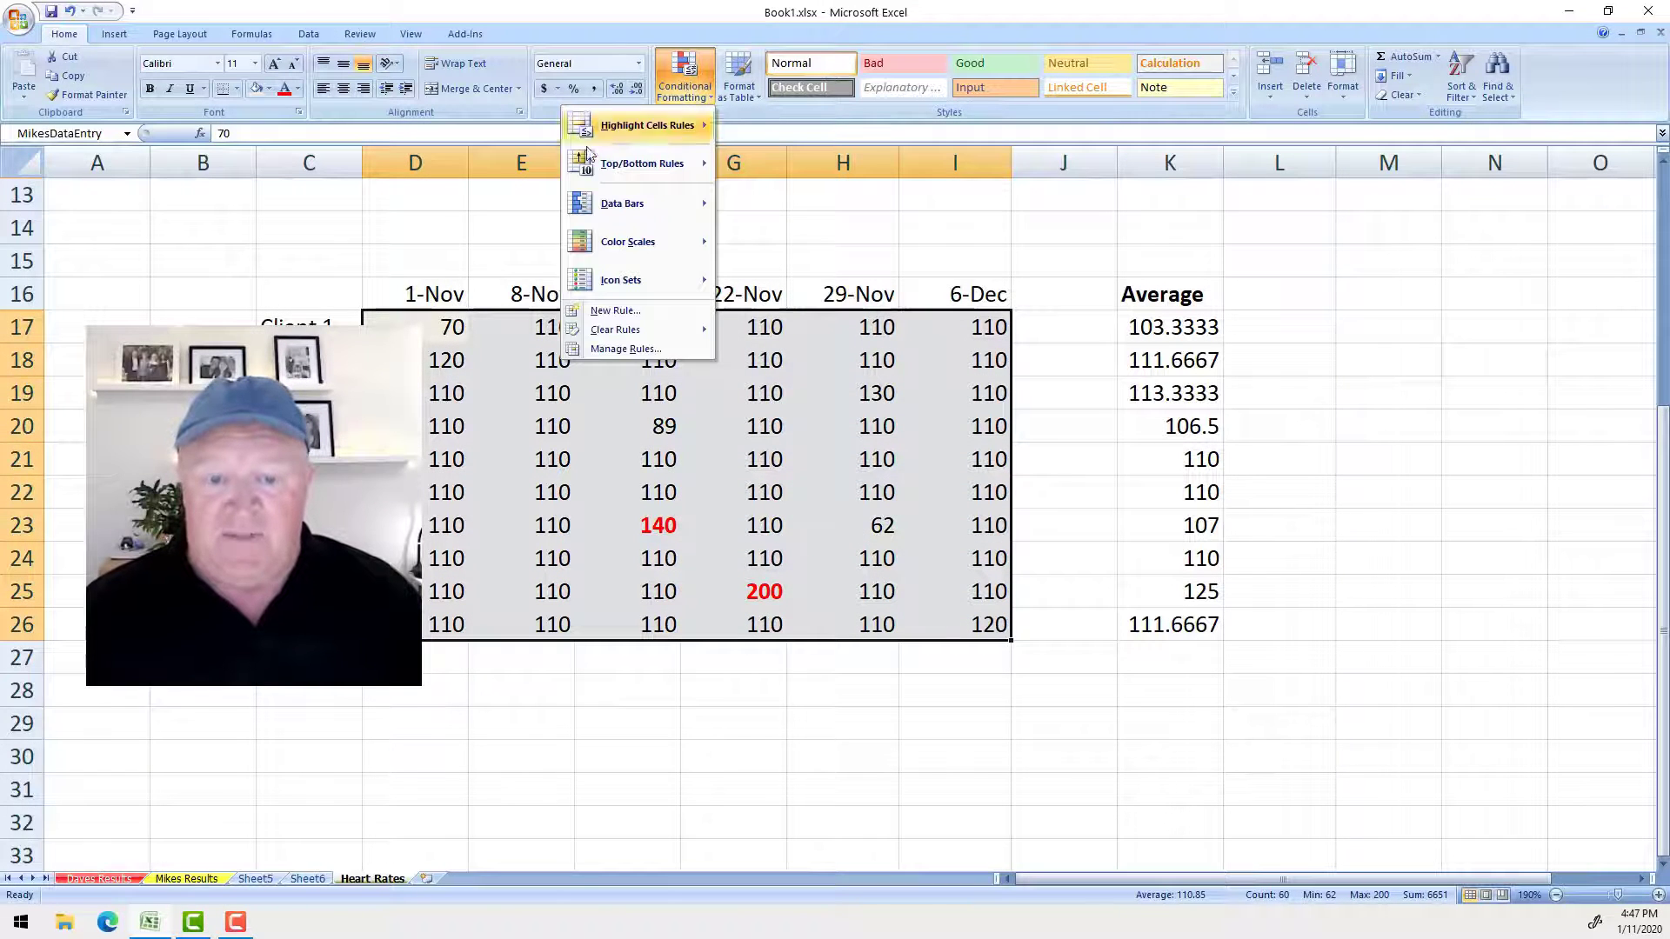
mouse_move(659, 126)
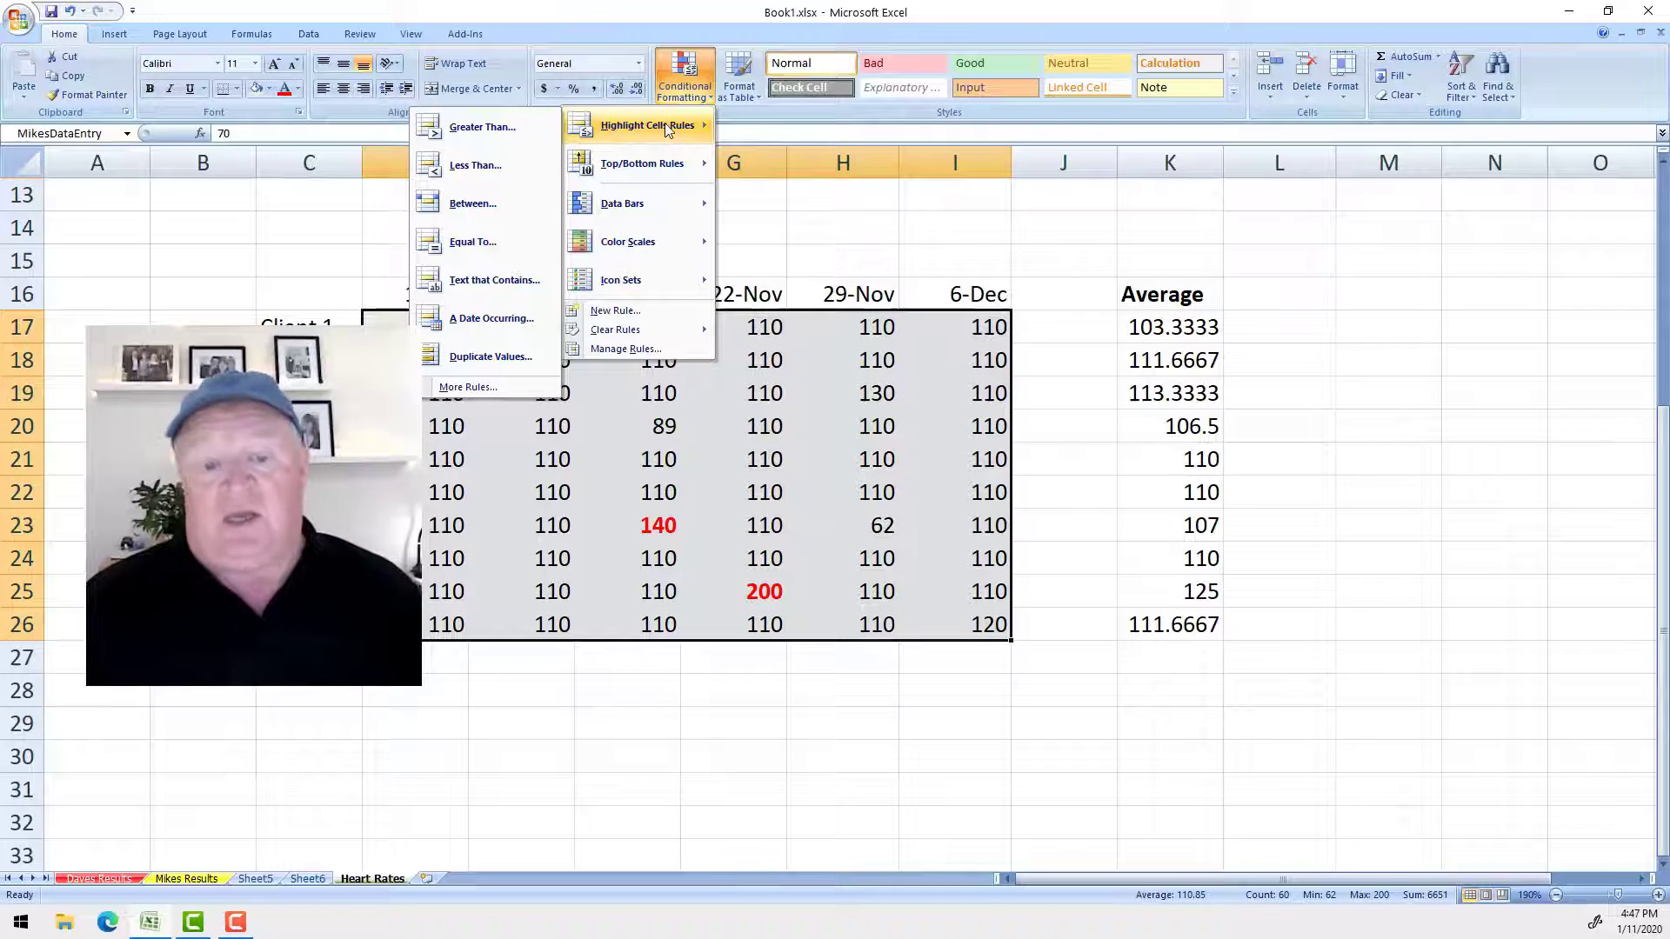
click(482, 128)
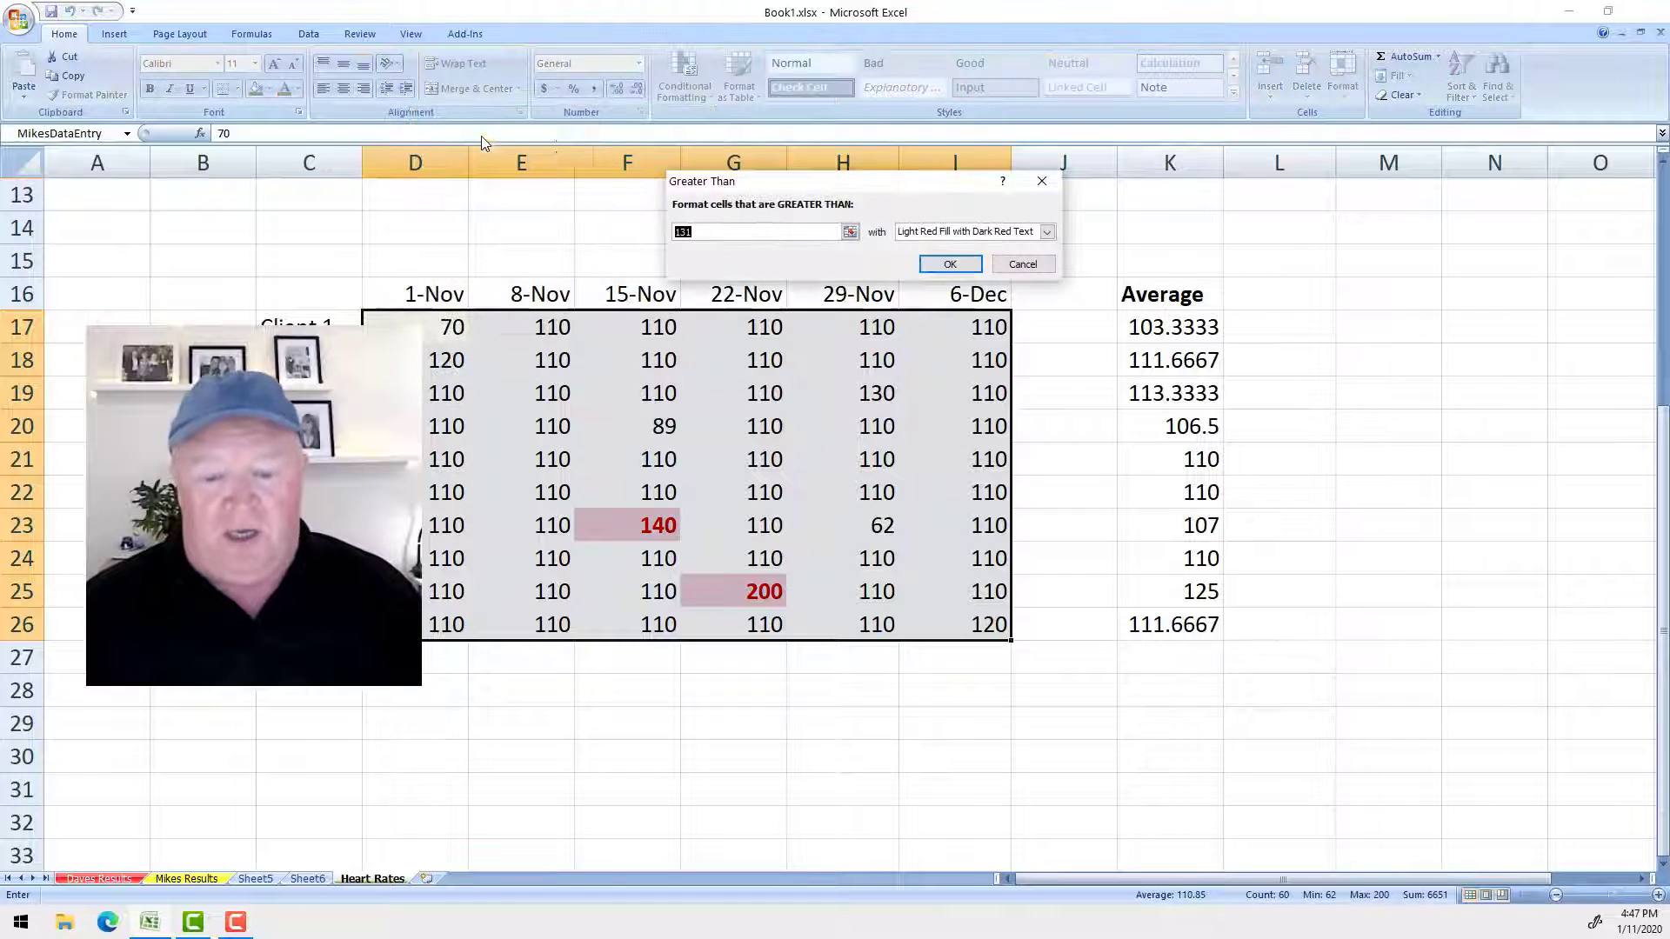
click(1022, 266)
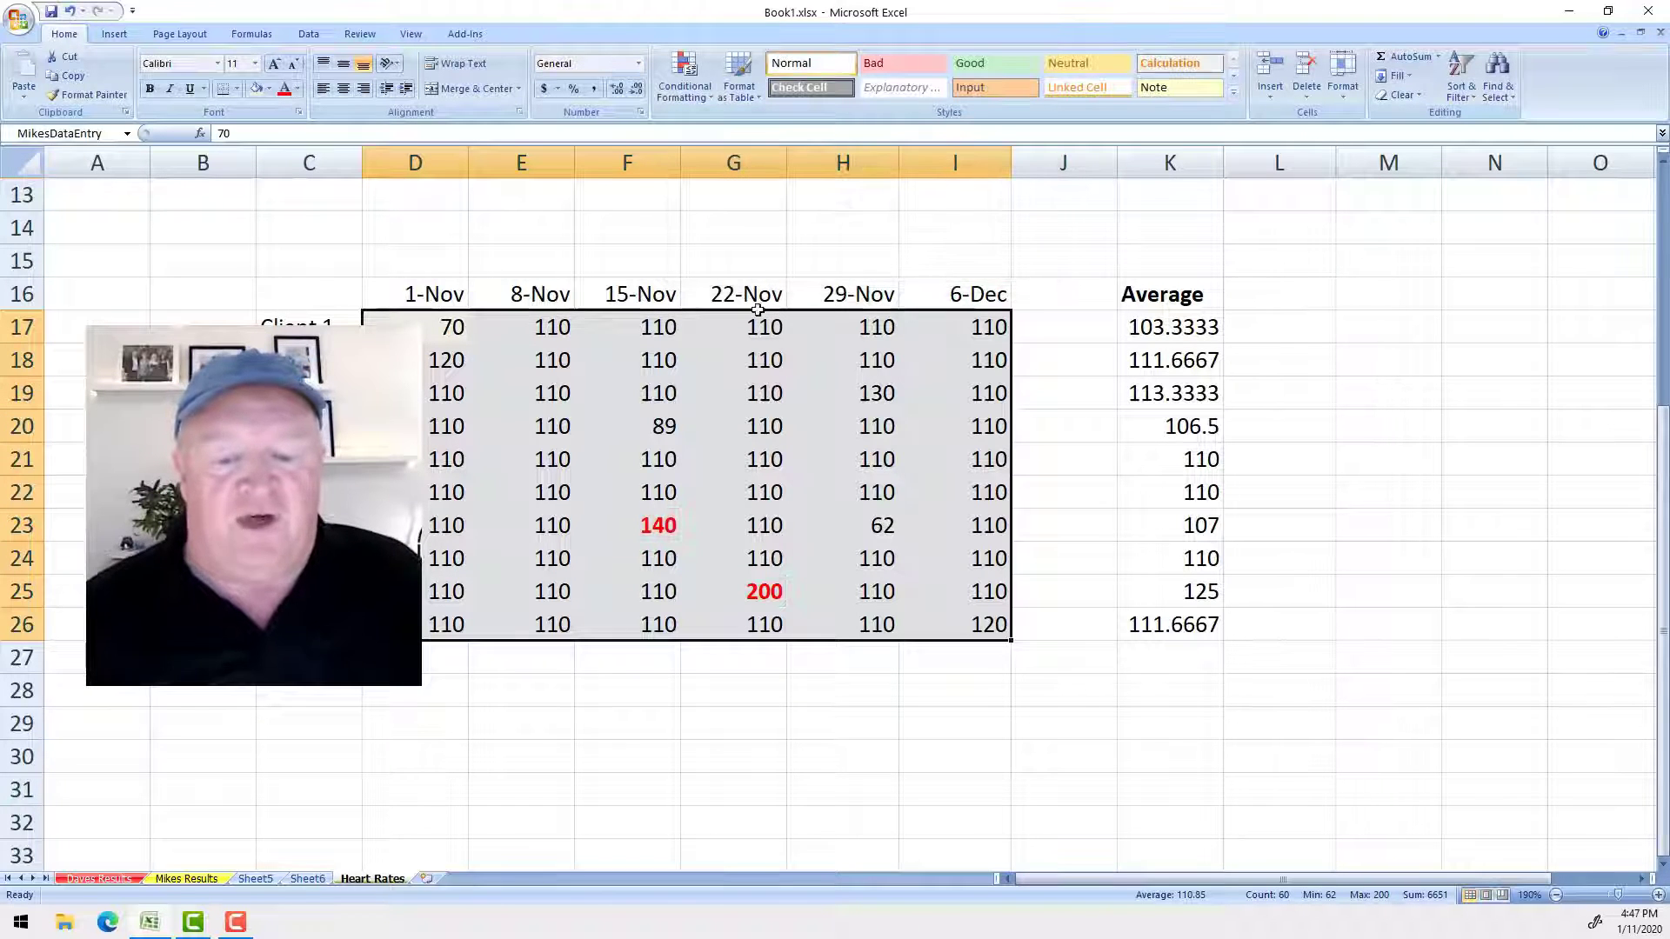
- Copy the whole heart rate table C16:K26, including client names and averages, beside the original with its corner in M16
scroll(861, 632, up, 4)
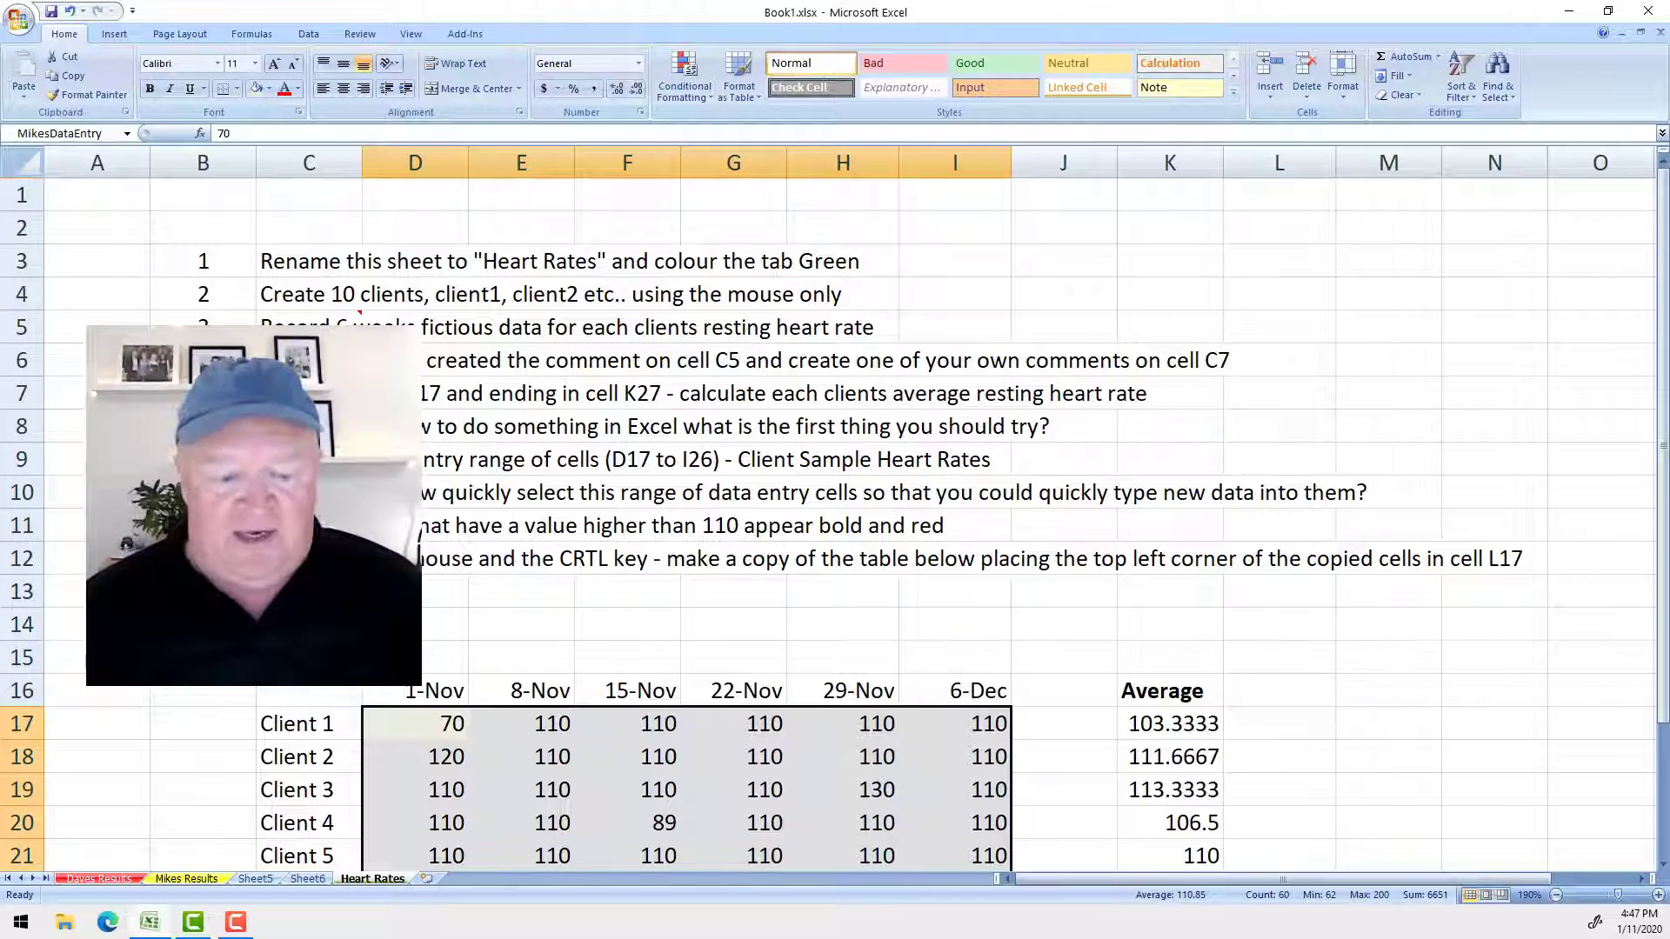
scroll(633, 567, down, 2)
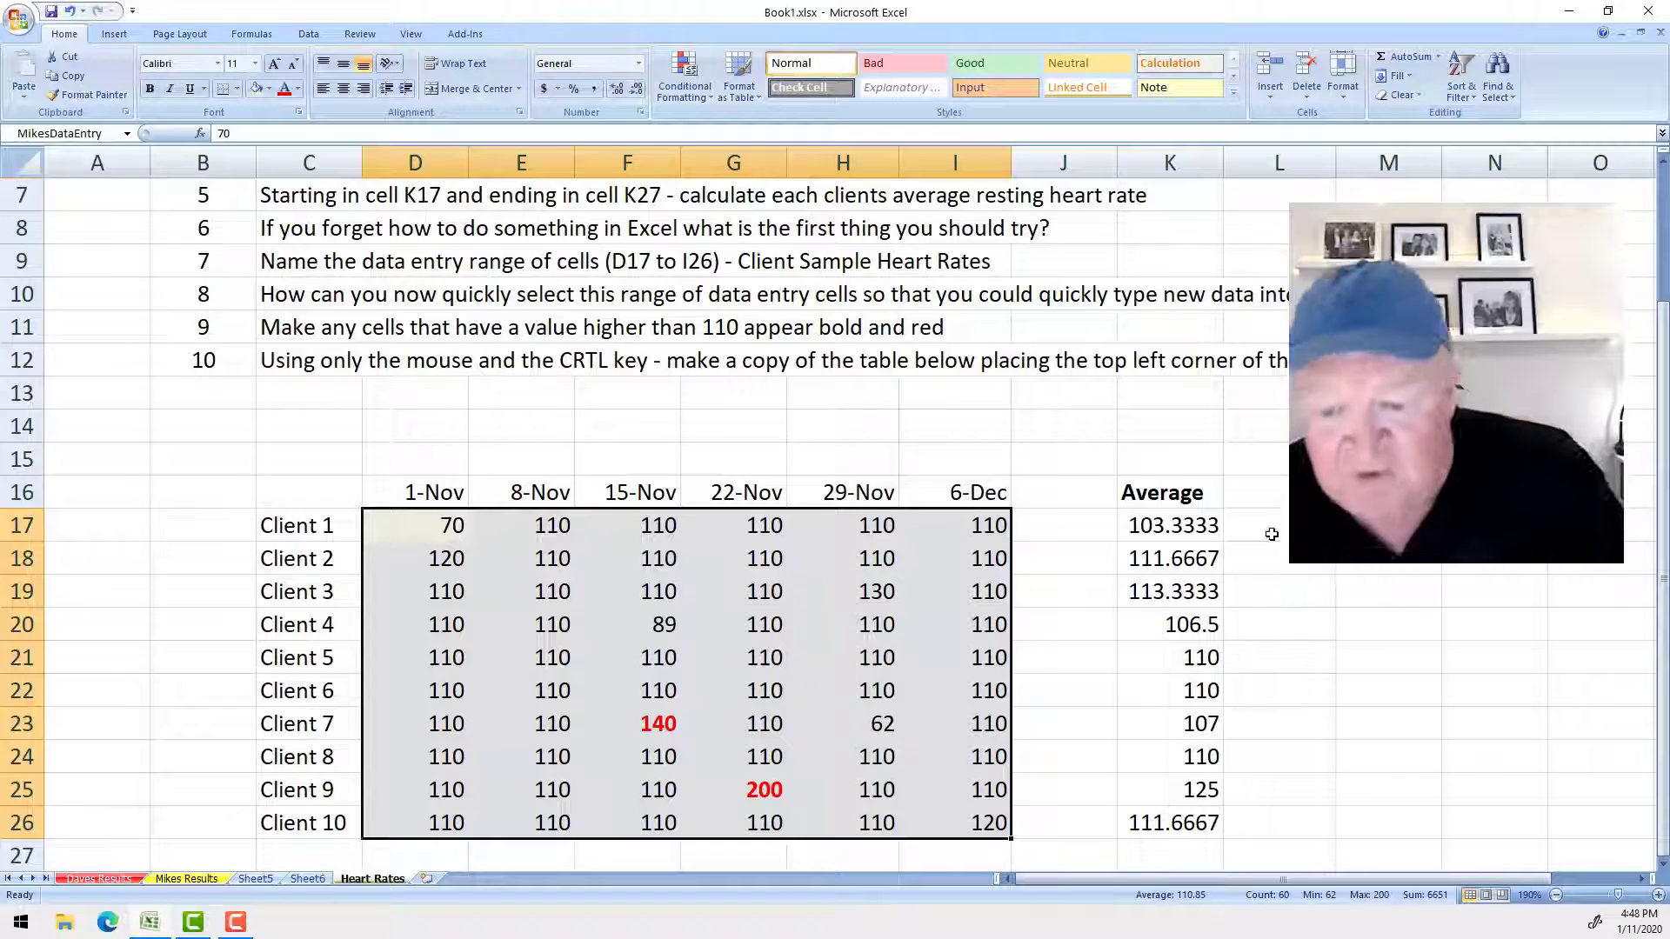
click(1389, 492)
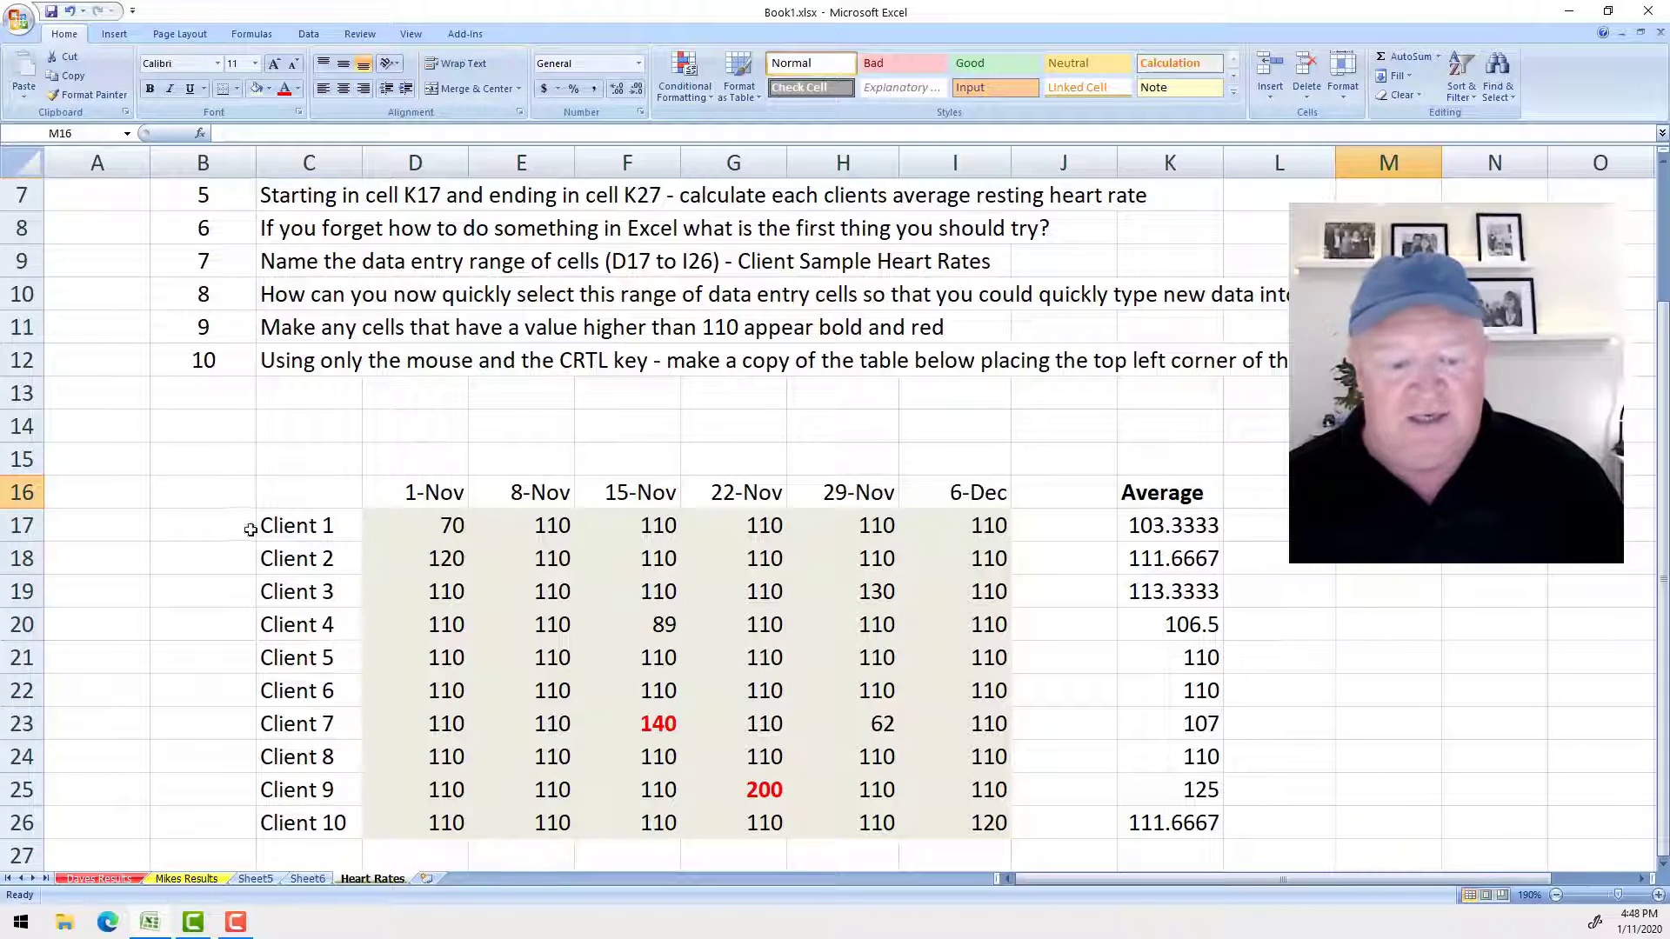
drag(313, 493, 1160, 814)
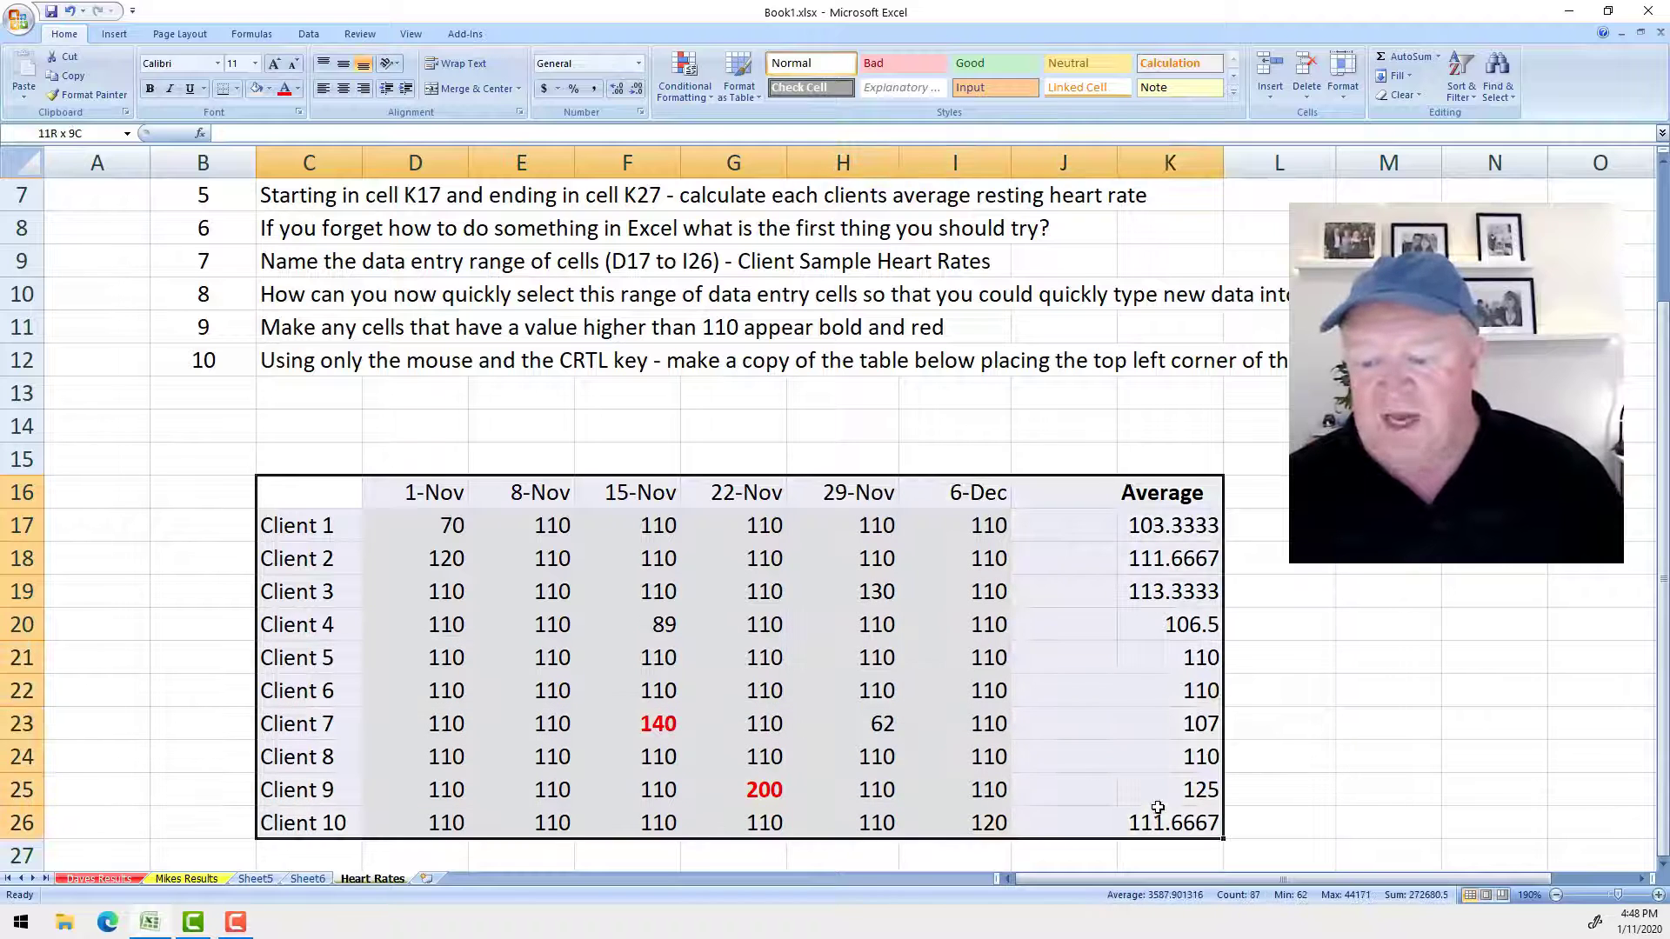
scroll(828, 531, down, 2)
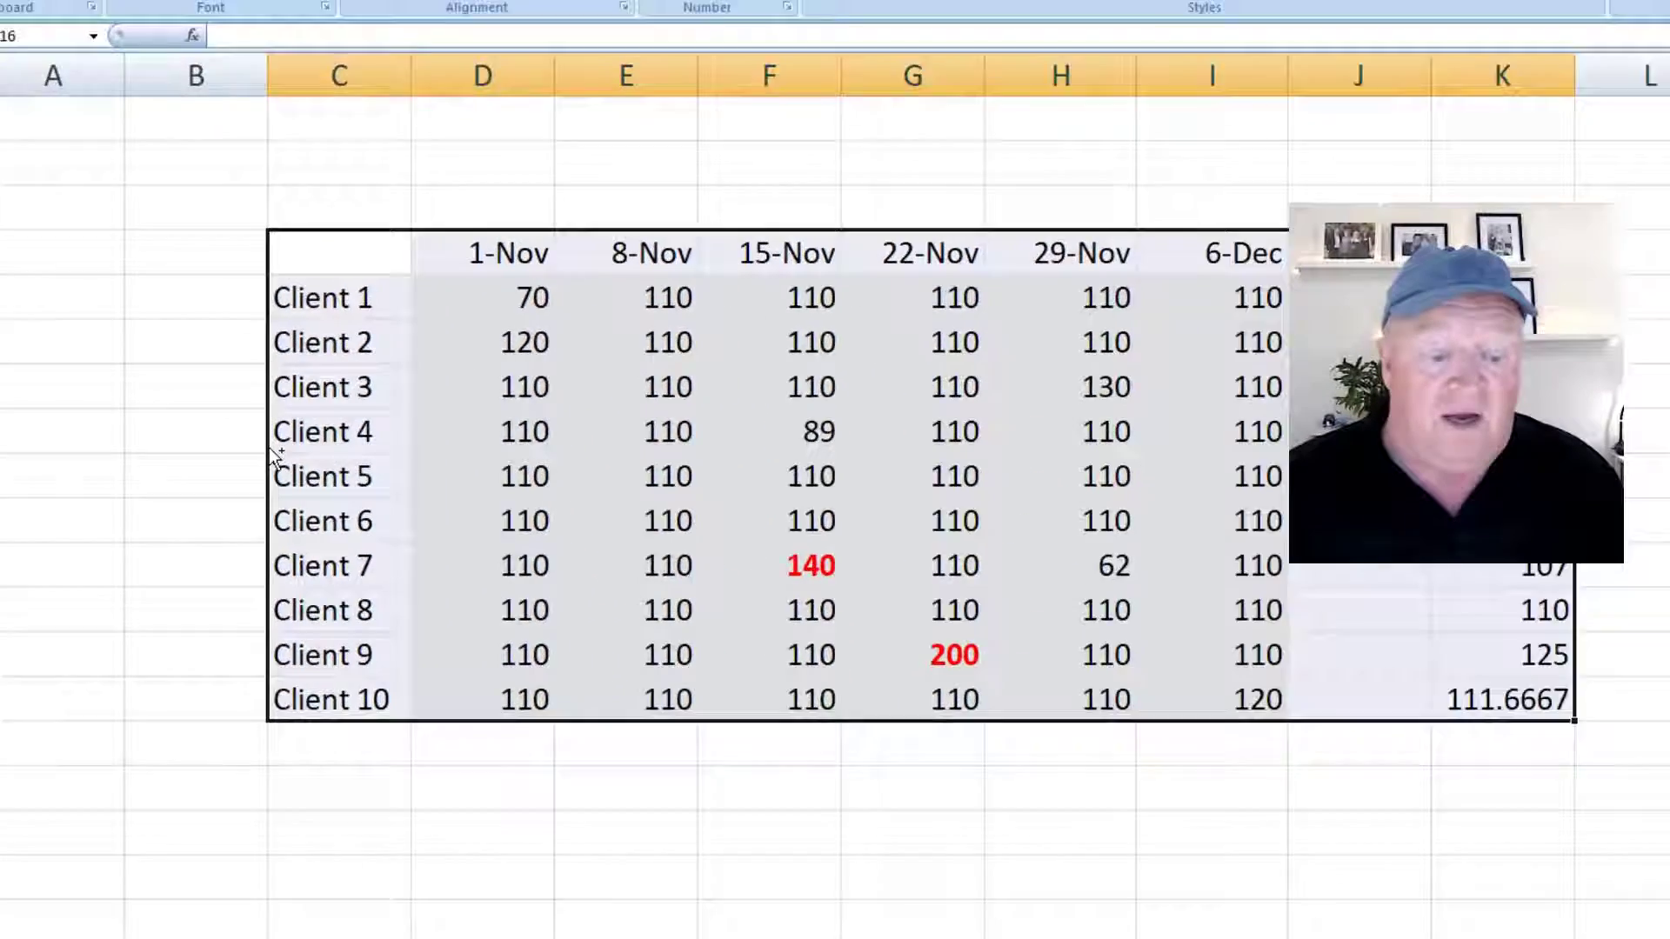
drag(344, 511, 1392, 522)
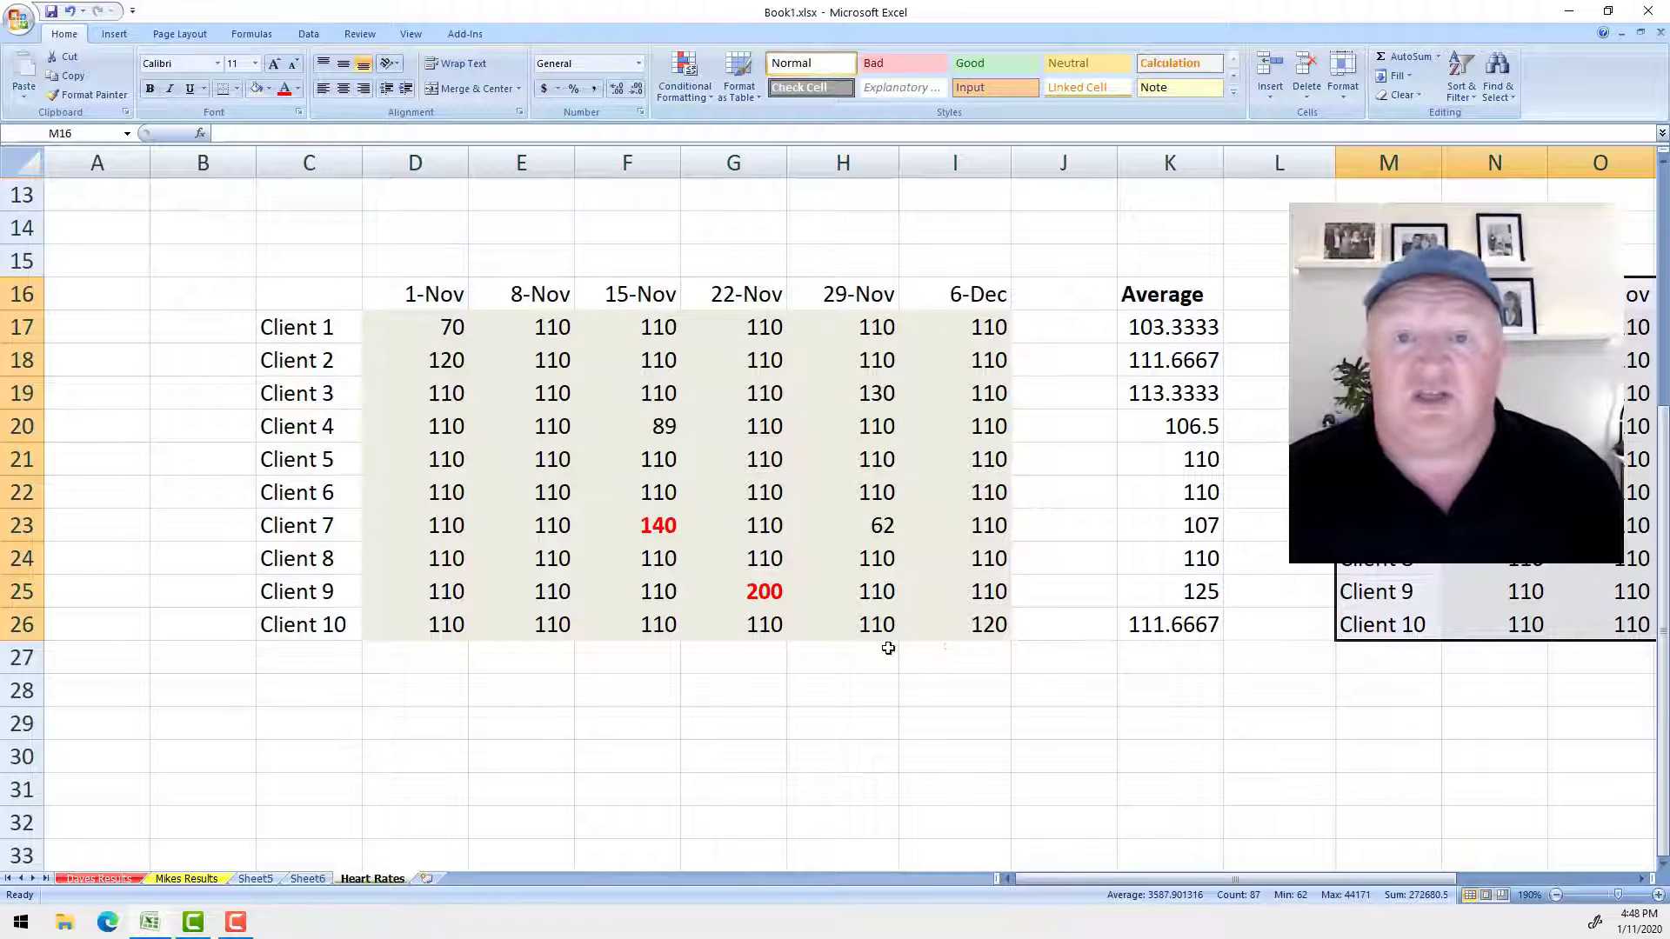
- Make two more copies of the table, one starting in M29 and one starting in X29
scroll(867, 654, down, 4)
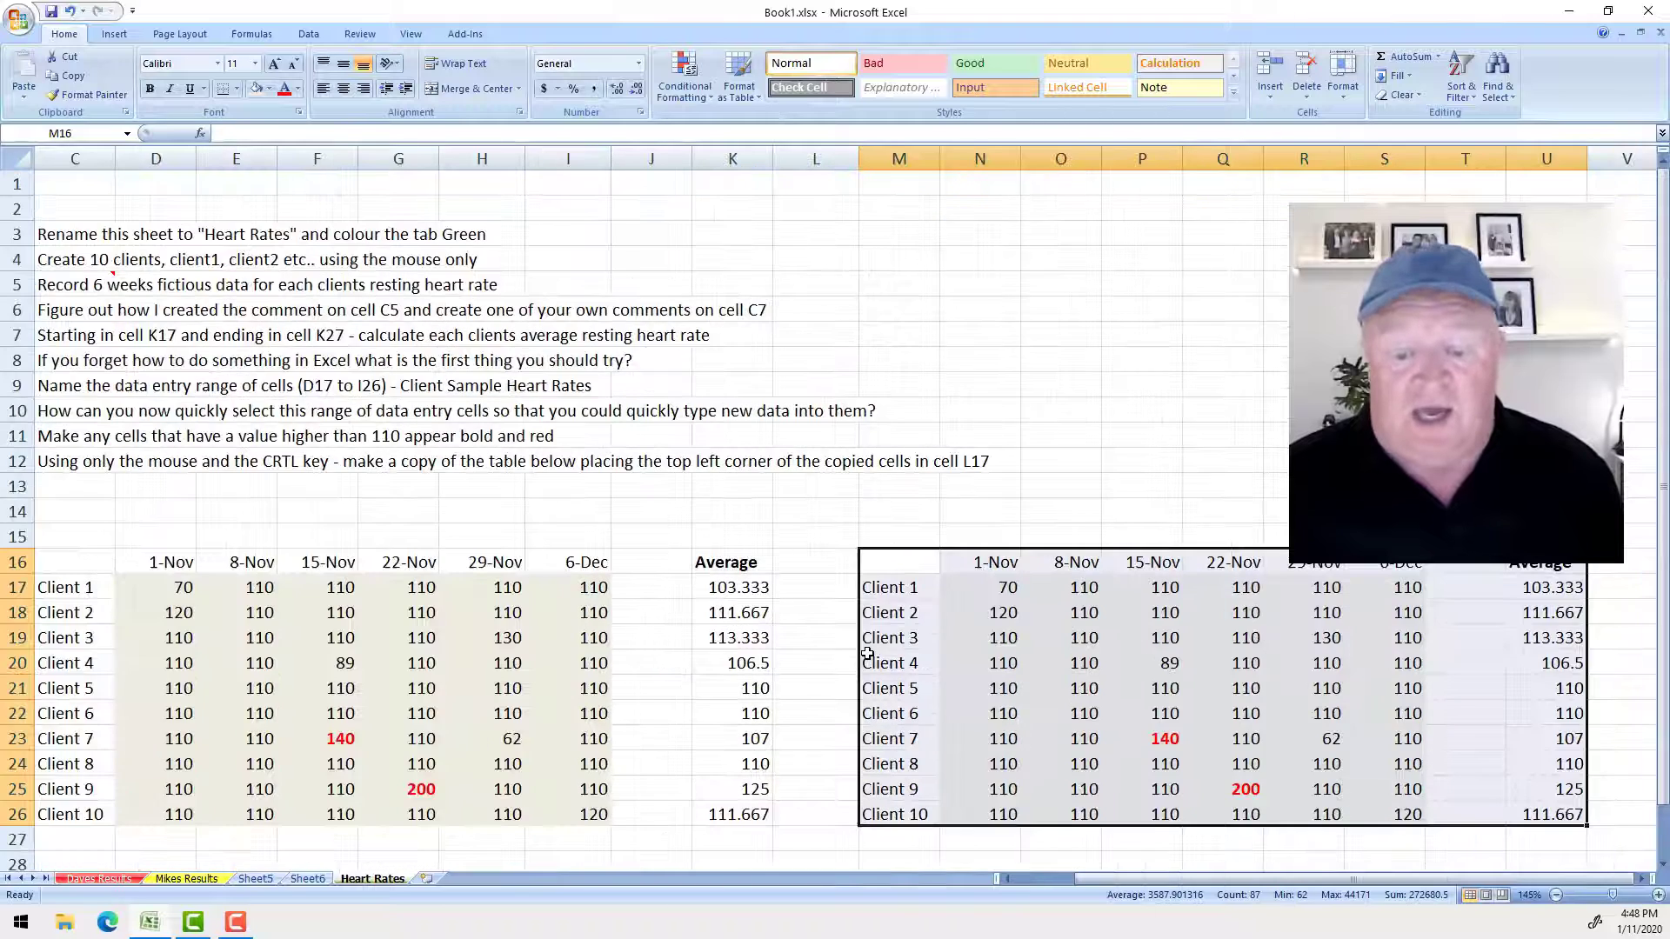
scroll(867, 653, down, 3)
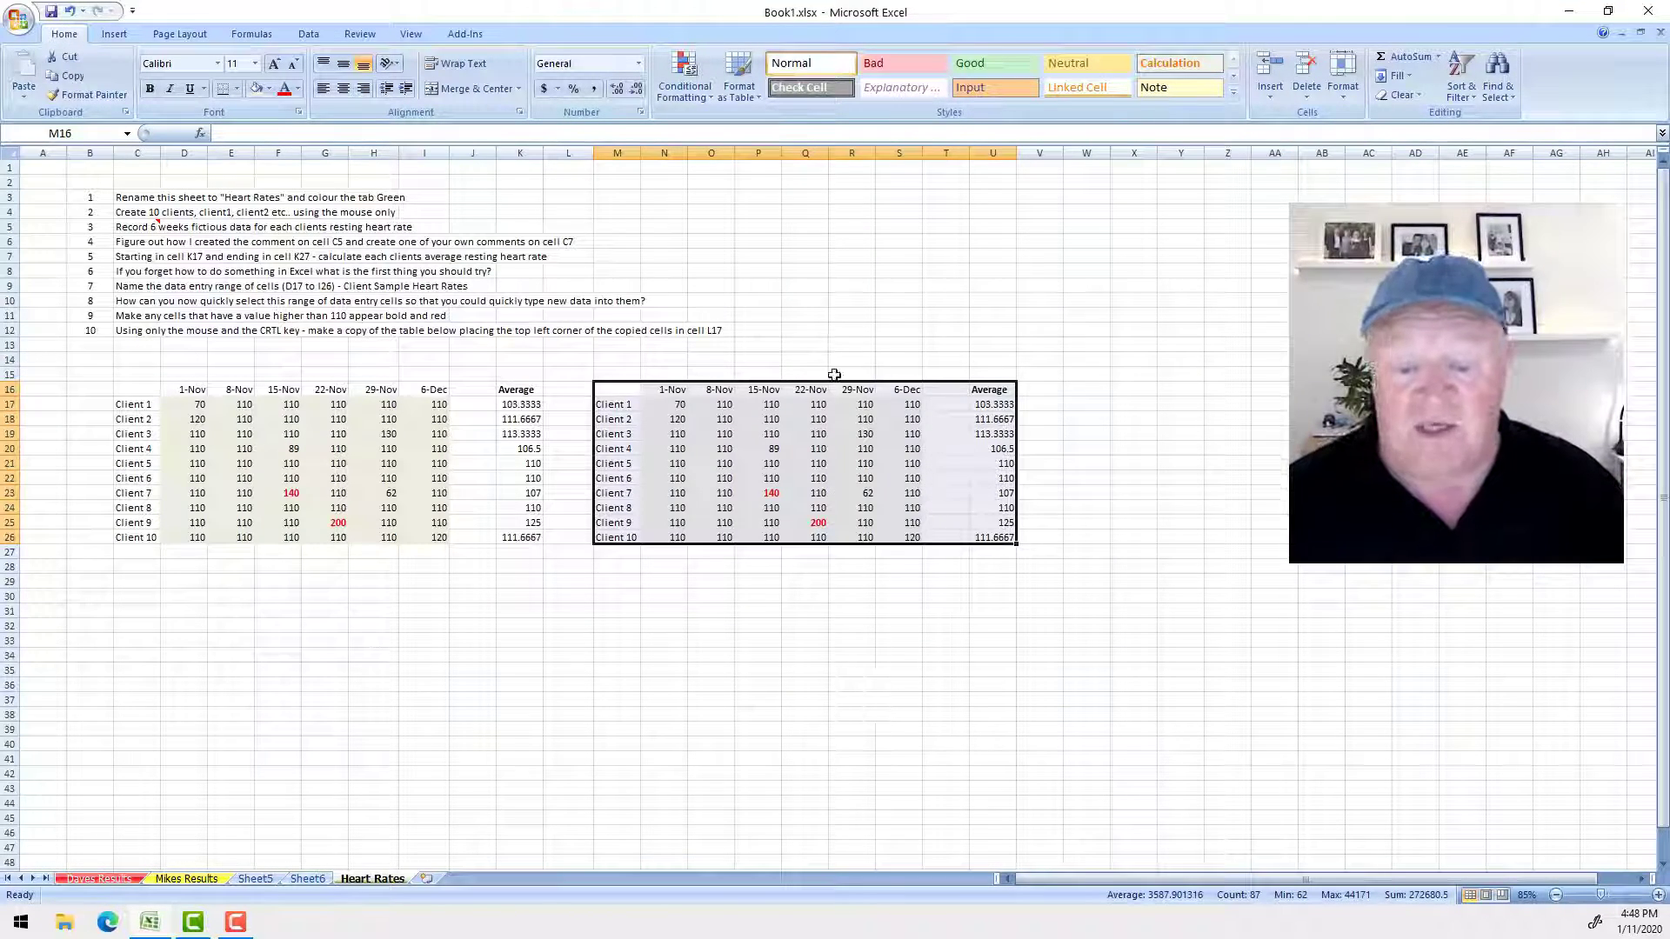
drag(827, 381, 1312, 584)
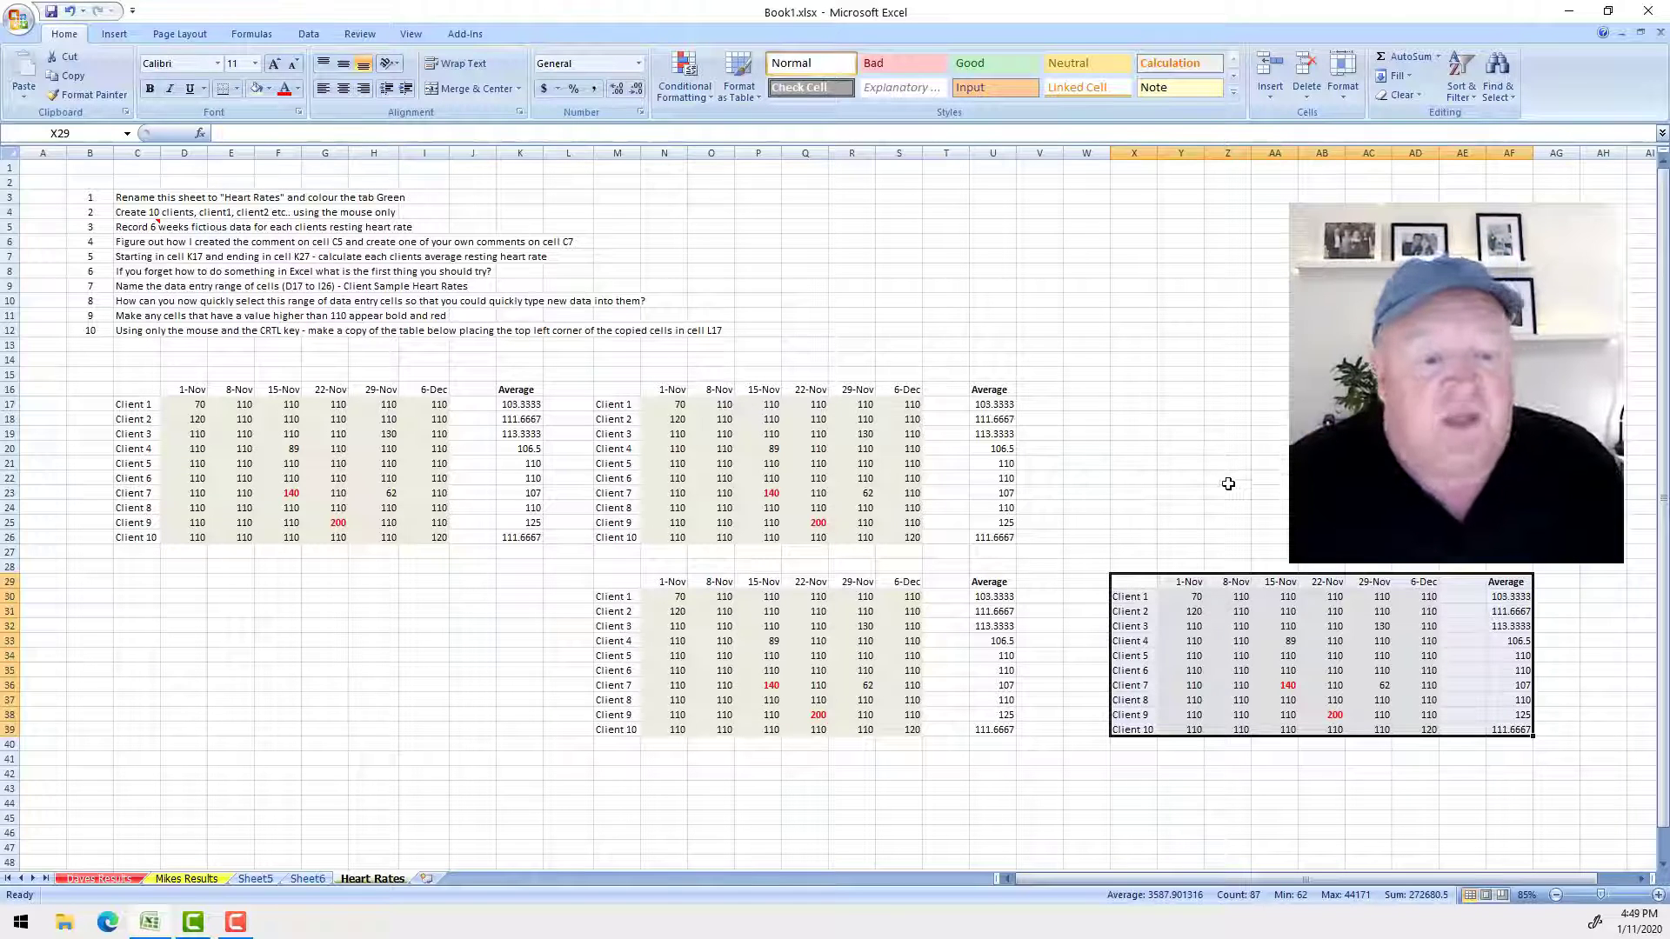
- Return to the start of the sheet and review the ten exercise tasks in C3:C12 at a readable size
scroll(240, 320, up, 3)
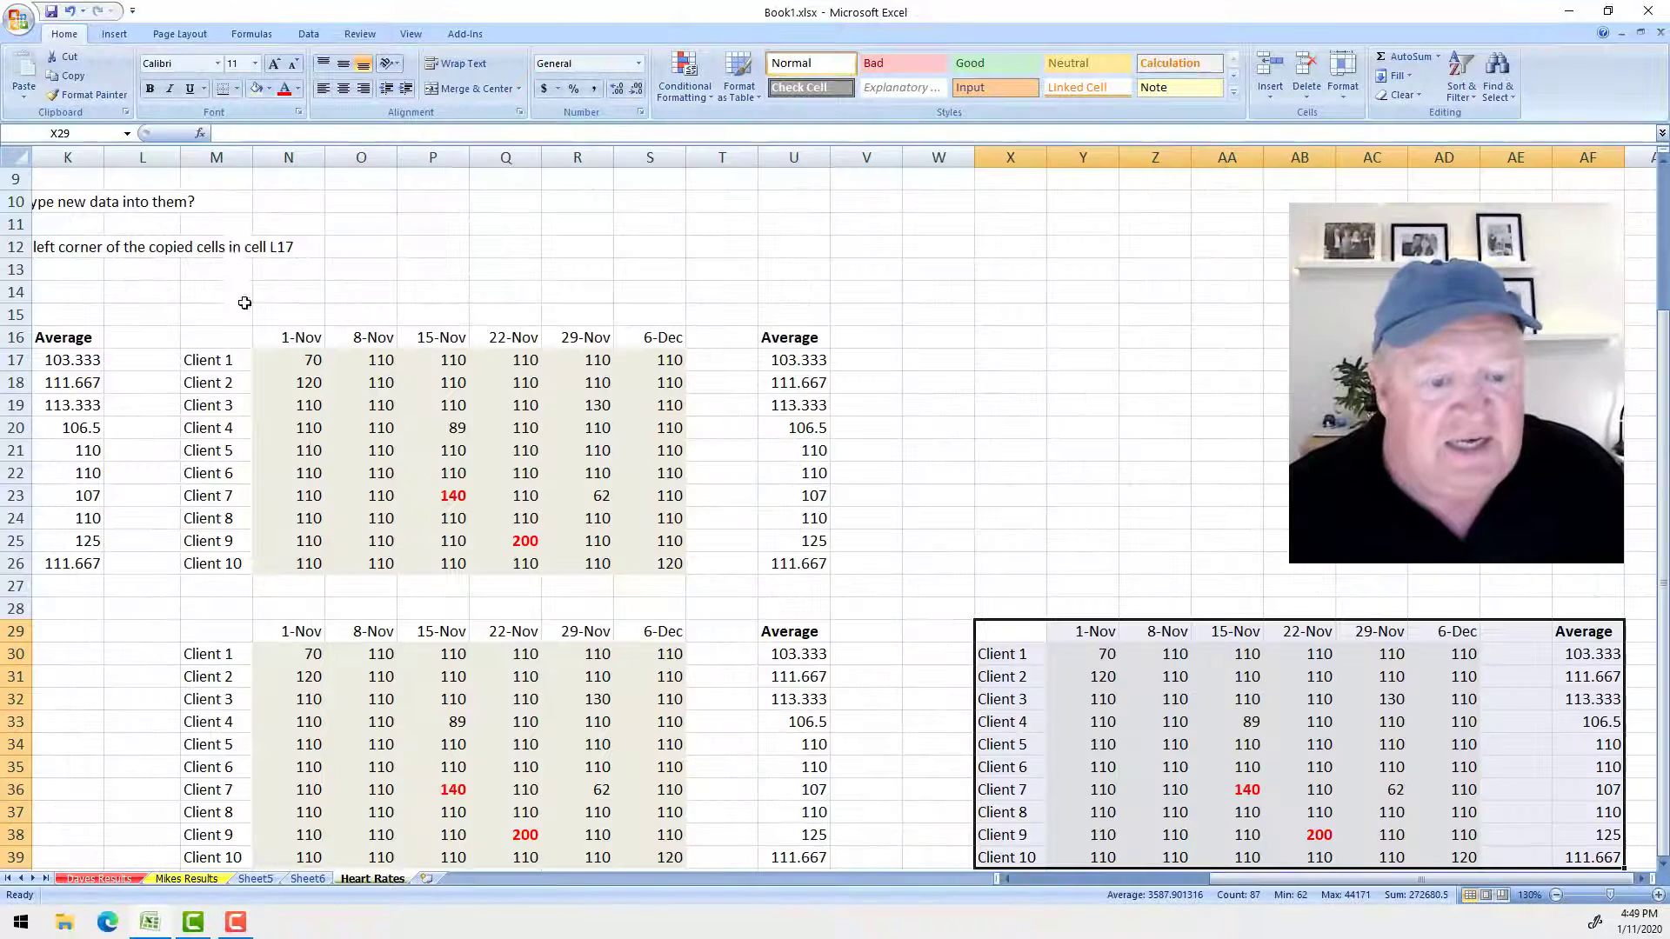
click(582, 244)
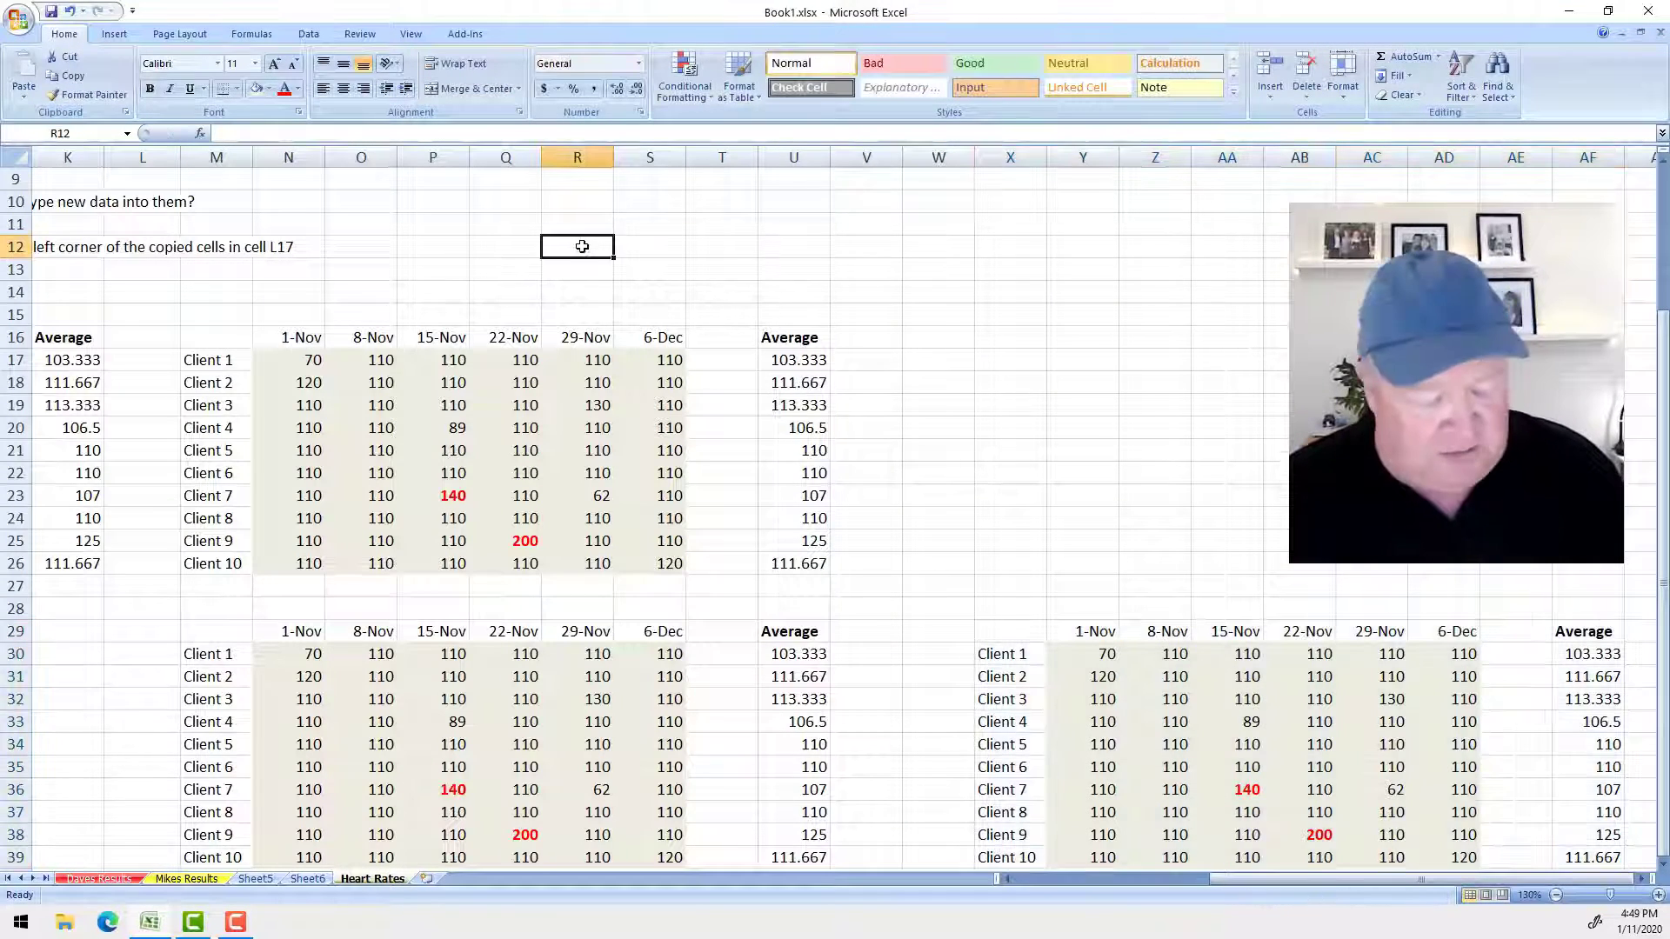
drag(1279, 880, 1051, 899)
scroll(597, 536, up, 3)
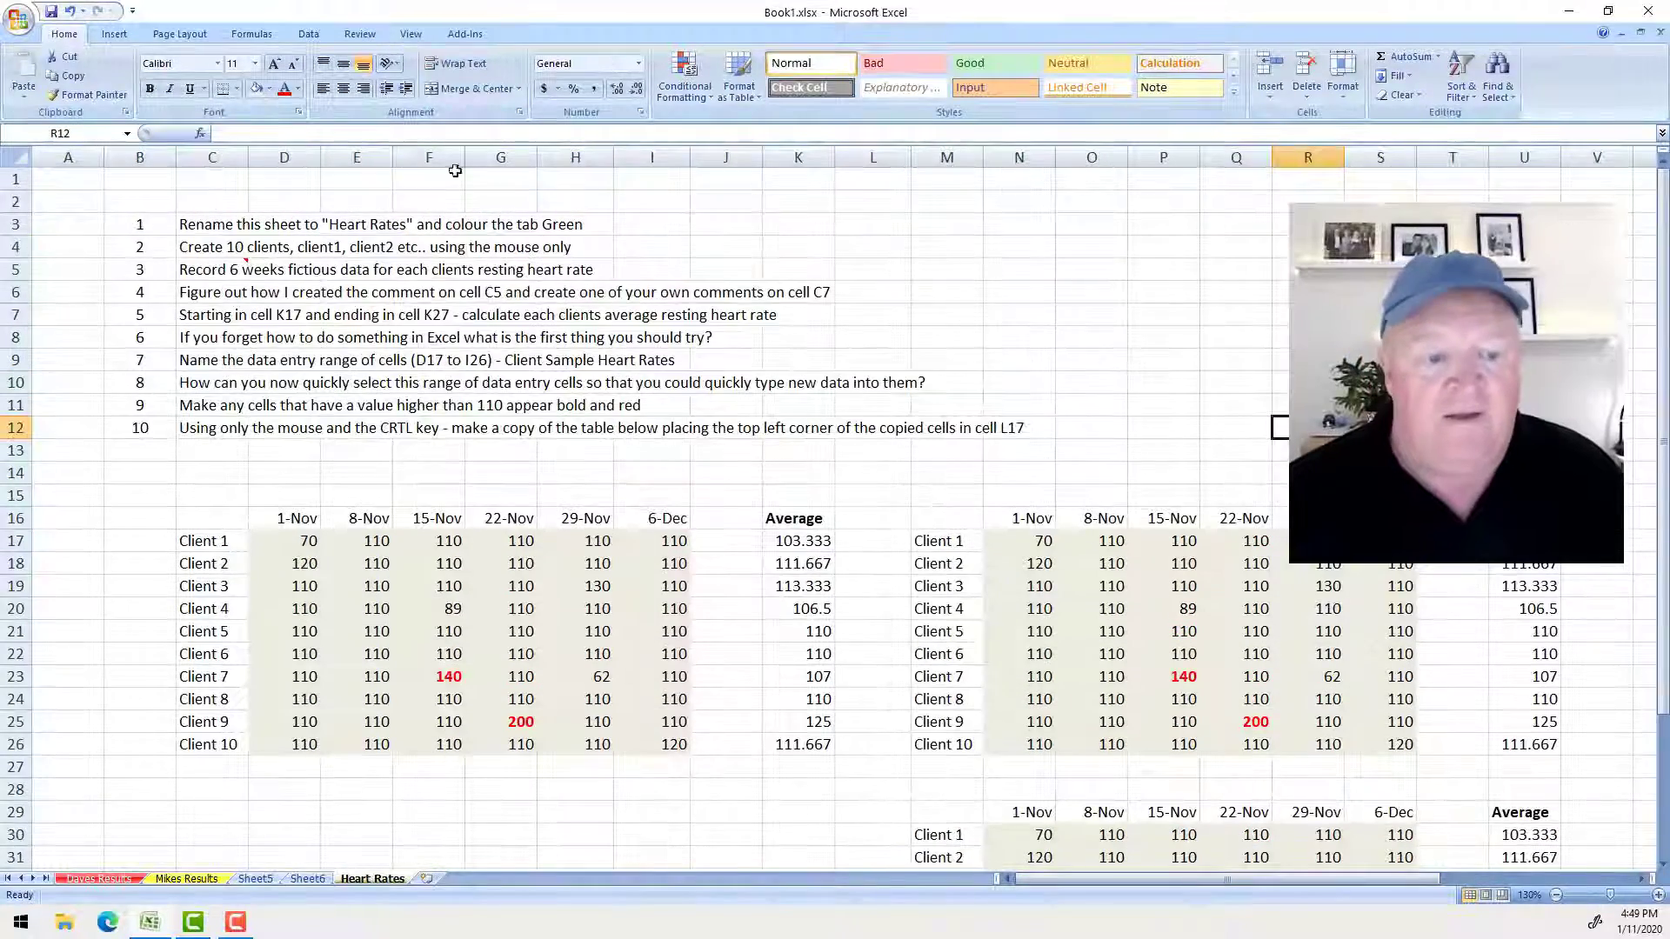
click(207, 225)
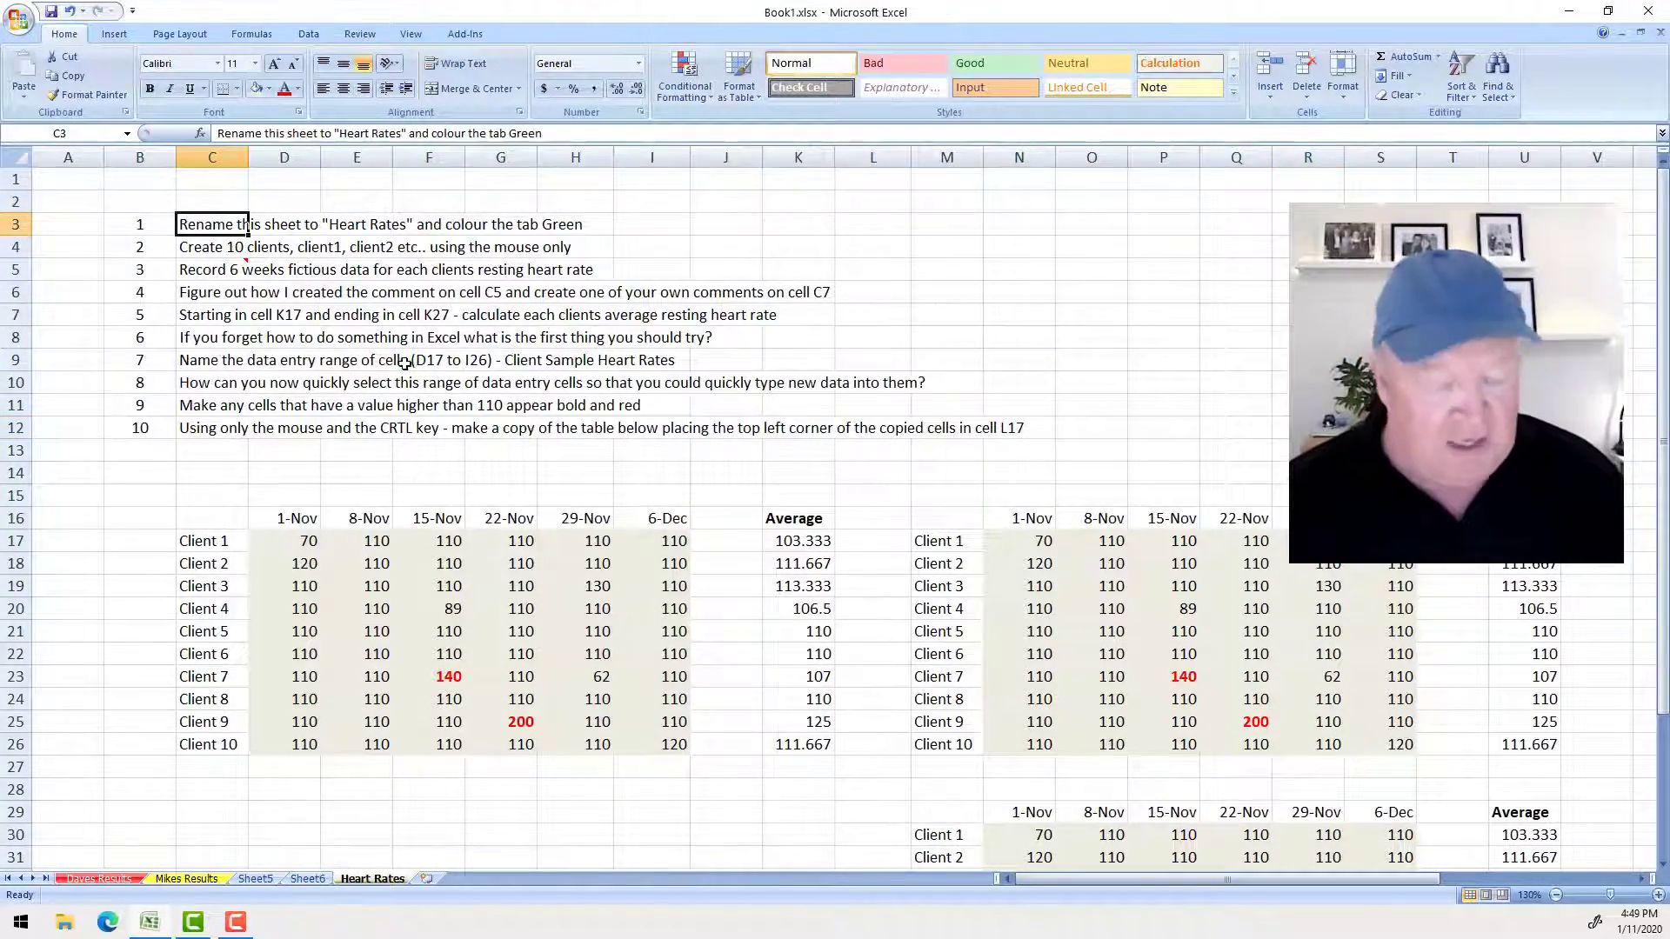
ctrl+scroll(402, 364, up, 3)
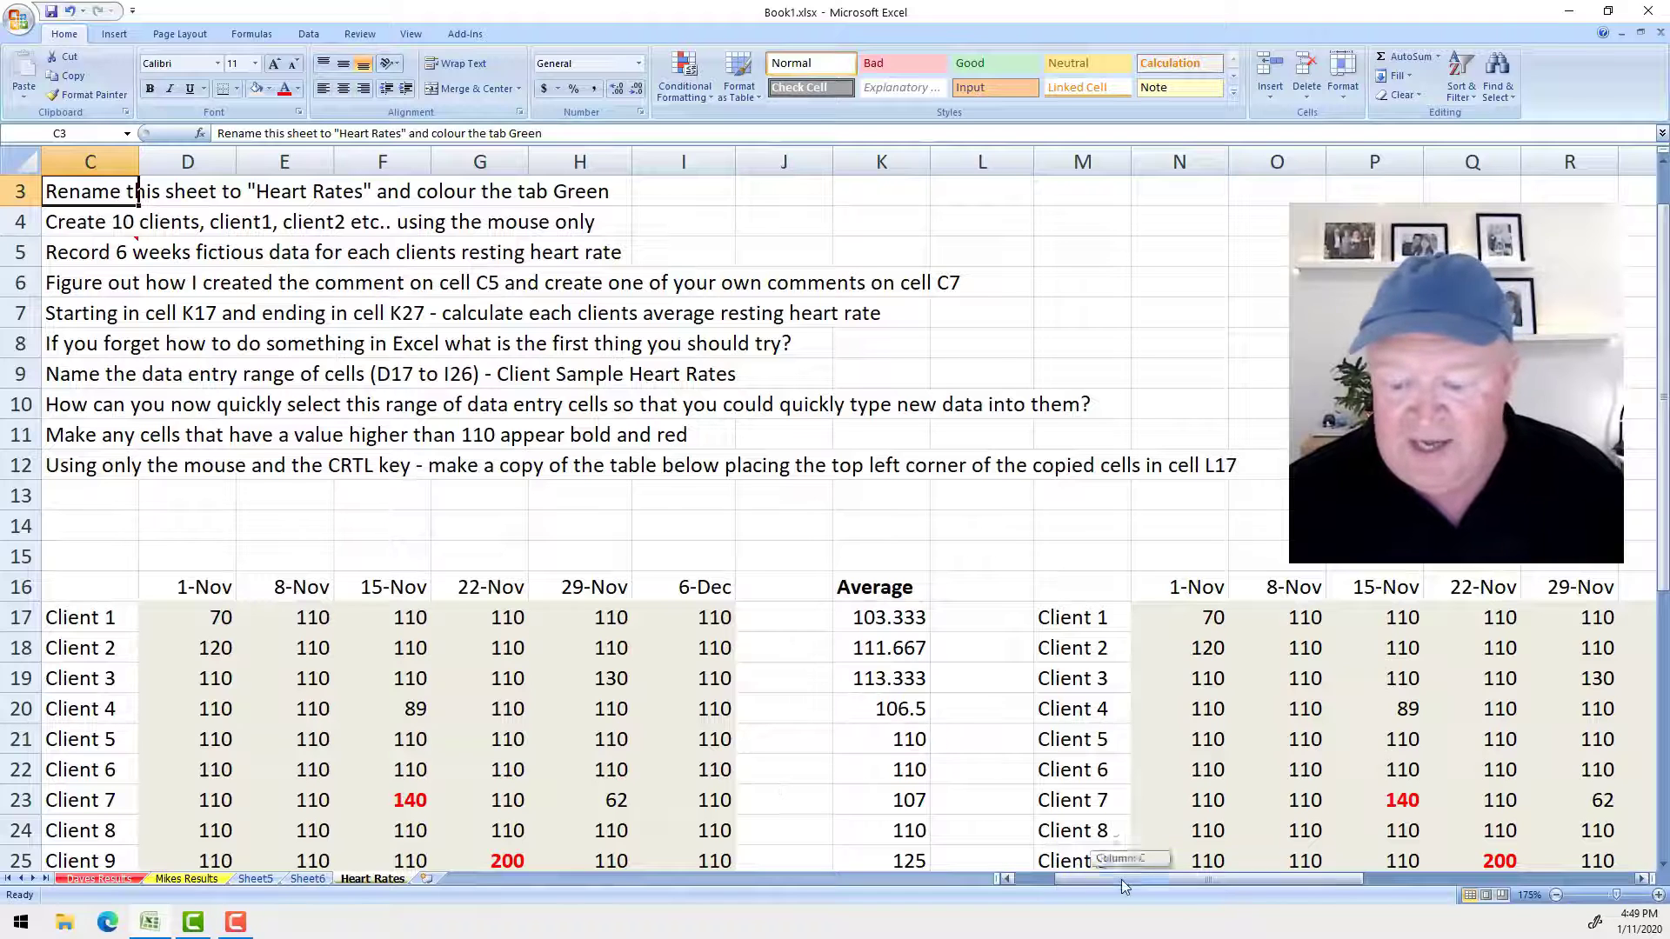
drag(1130, 880, 1091, 880)
scroll(887, 700, up, 1)
click(1374, 344)
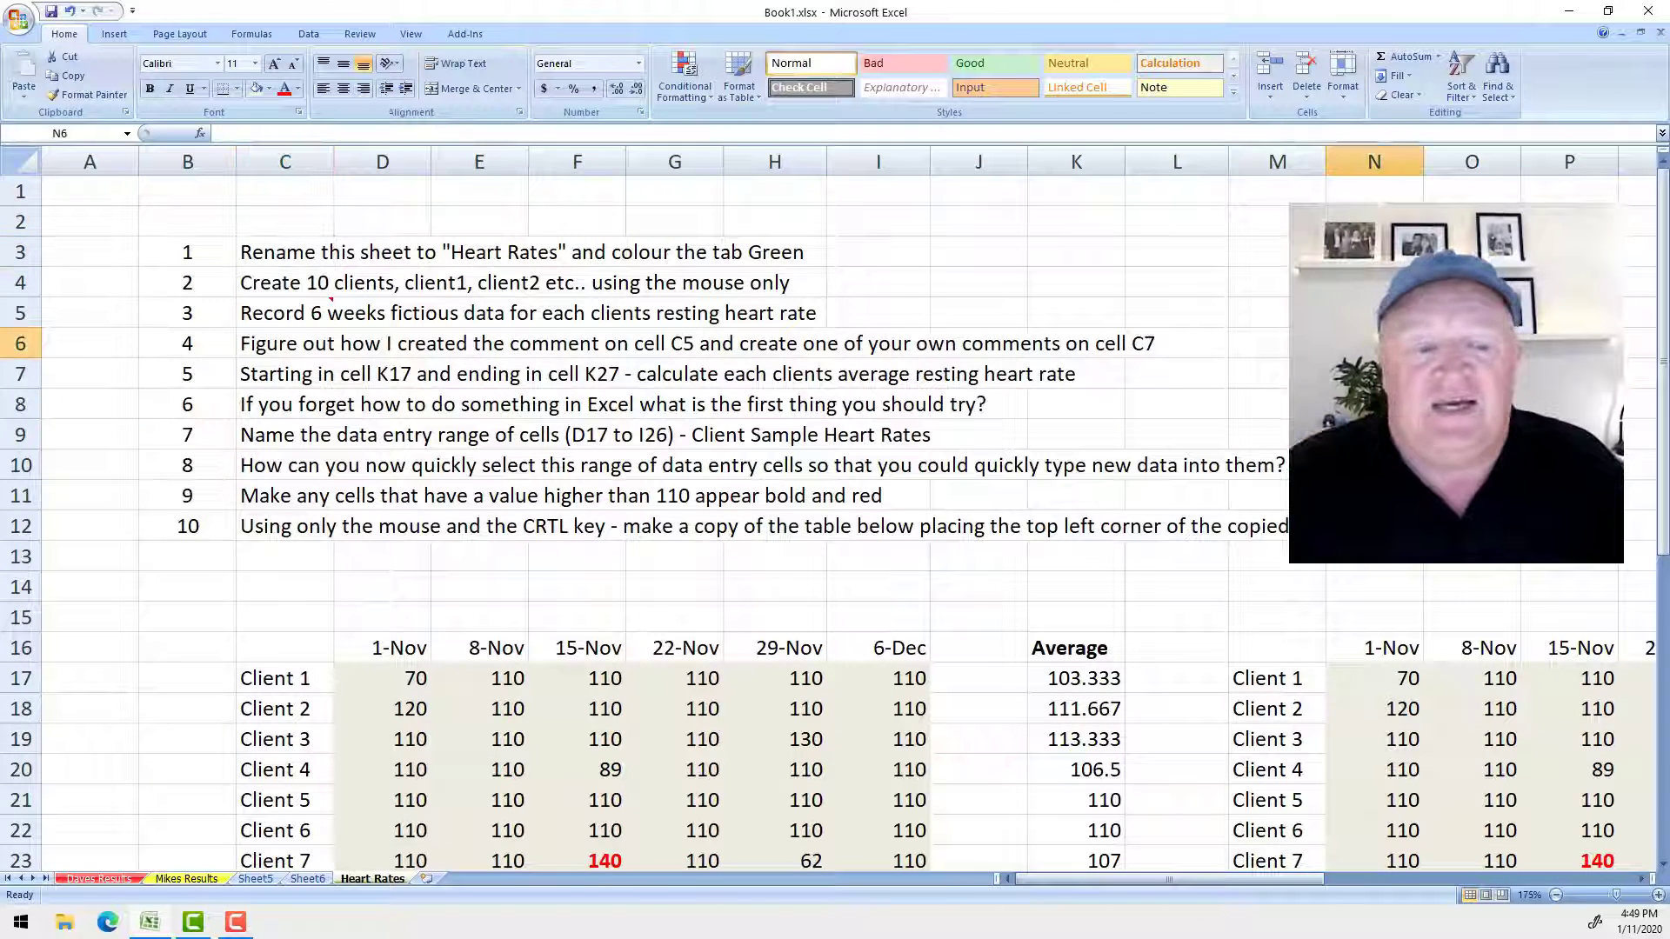